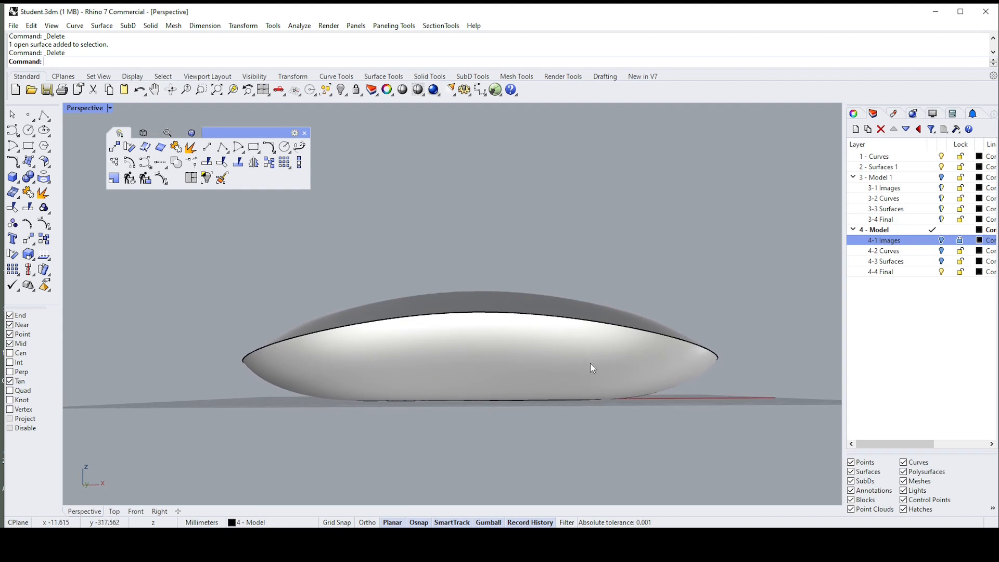
- Explode the closed mouse-body polysurface into its separate surfaces
key(Down)
right_drag(598, 351, 623, 271)
click(596, 279)
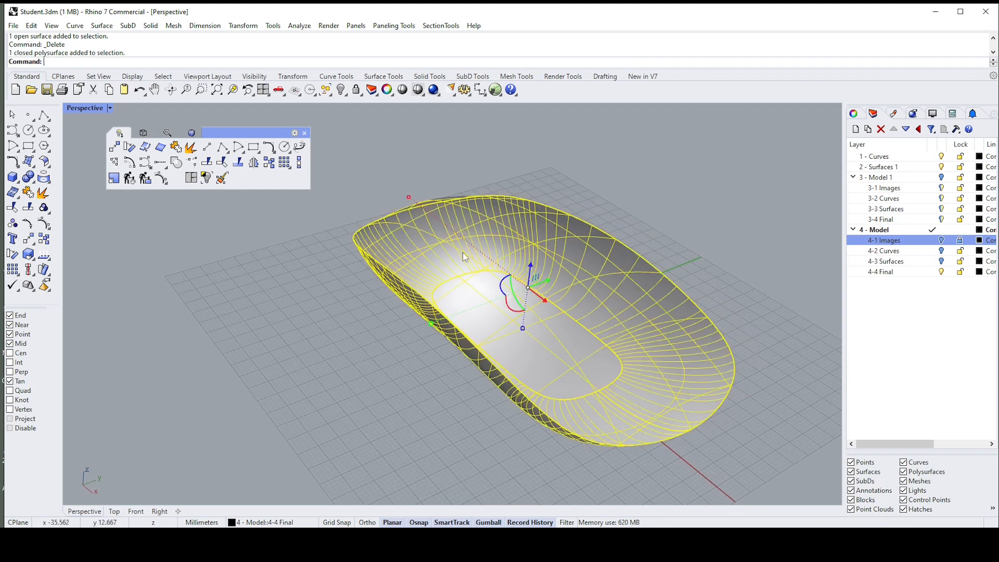
click(192, 150)
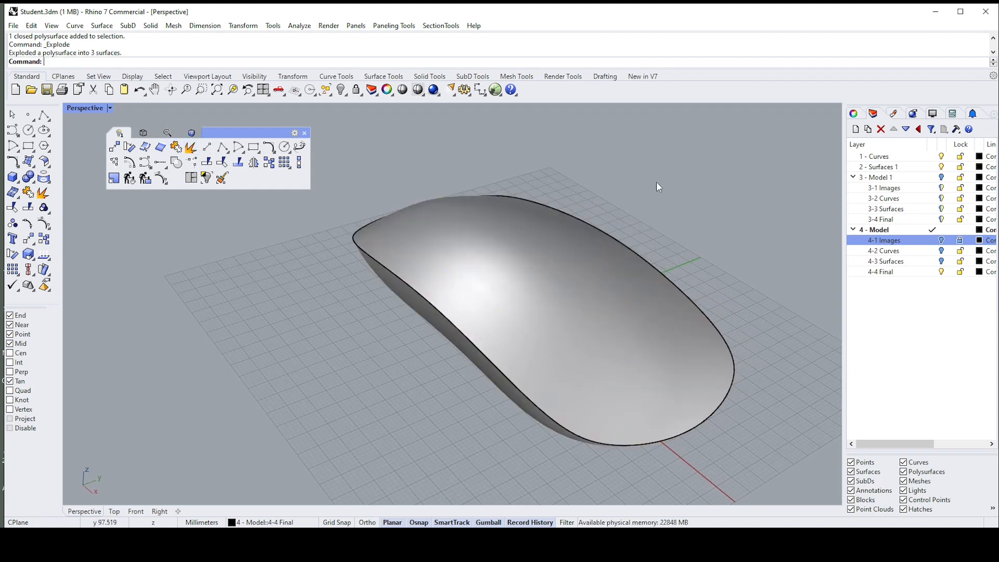
- Examine the exploded body's top, side and base surfaces by selecting each one in turn
click(561, 268)
right_drag(626, 256, 554, 375)
click(492, 355)
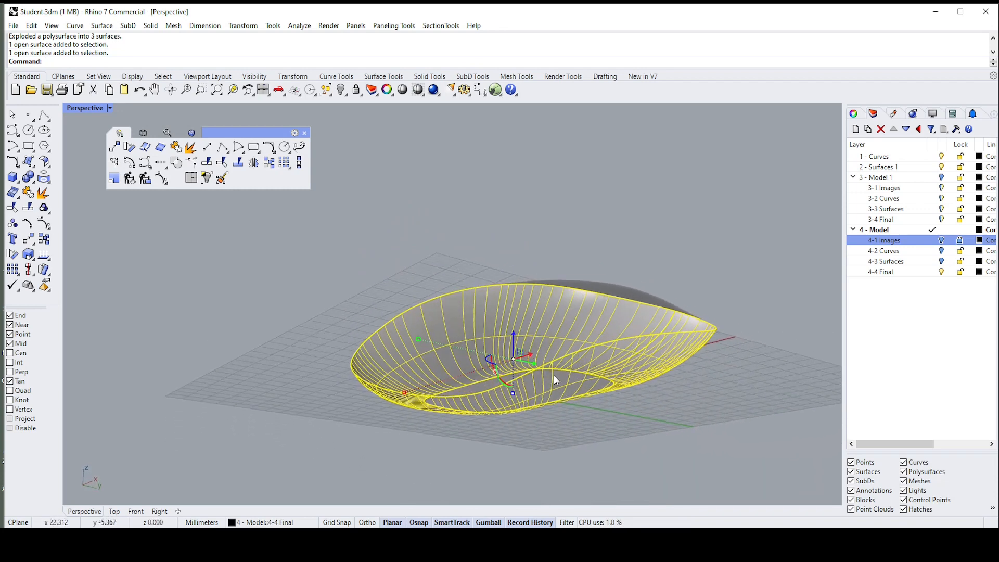
click(571, 380)
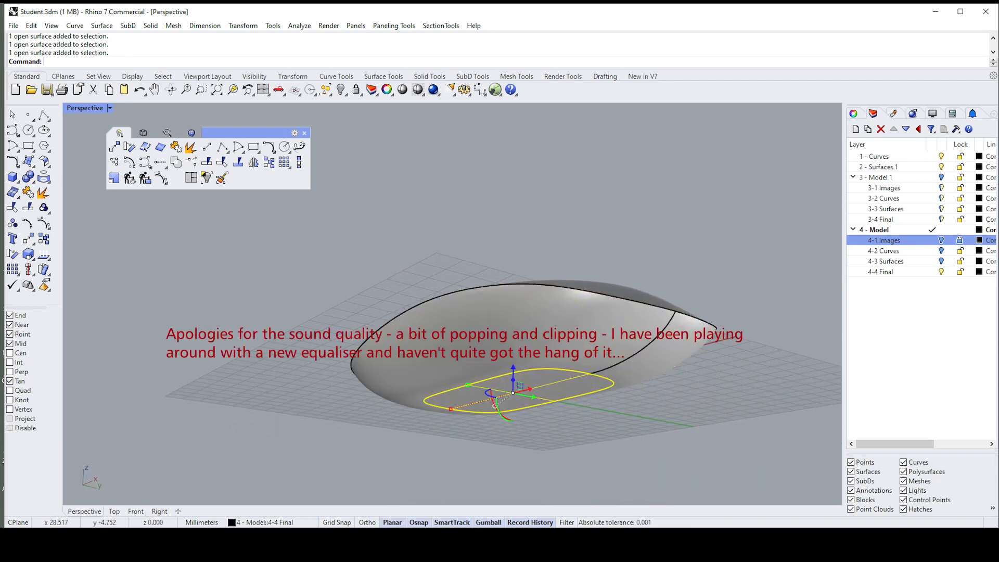
click(771, 354)
right_drag(770, 353, 653, 228)
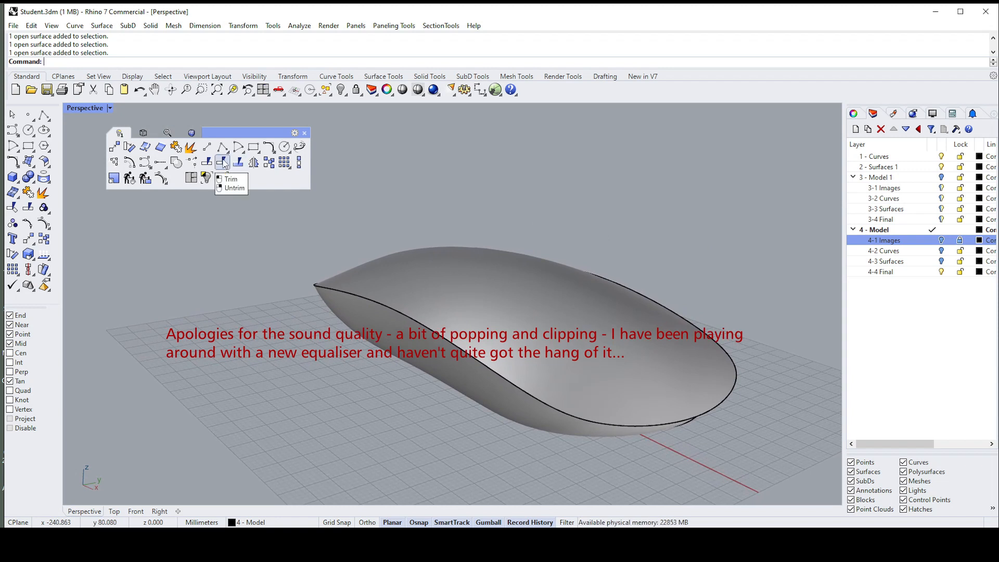
right_drag(579, 184, 574, 196)
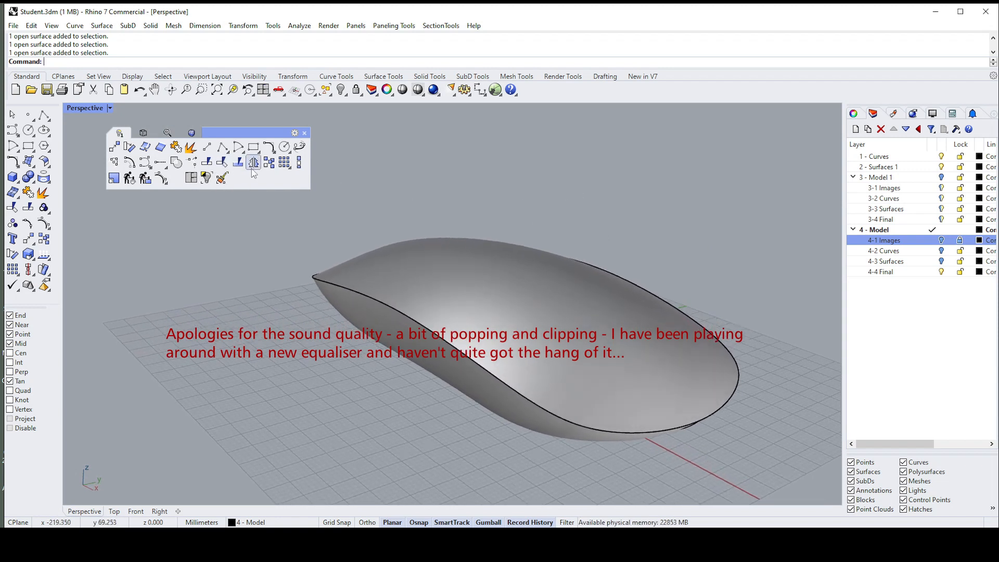
- Untrim the top surface along the rim edge it shares with the side surface, without keeping trim objects
right_click(222, 163)
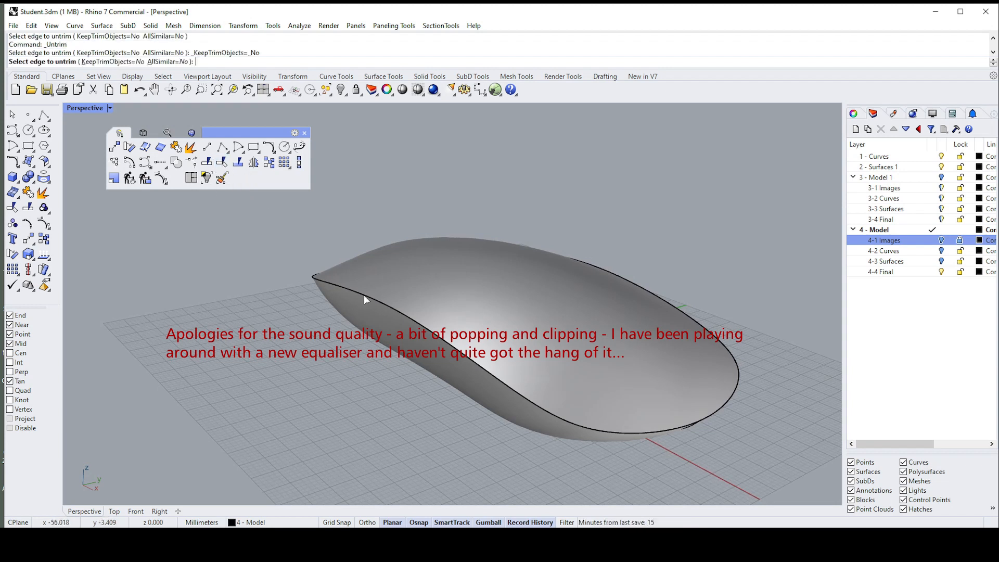
click(415, 321)
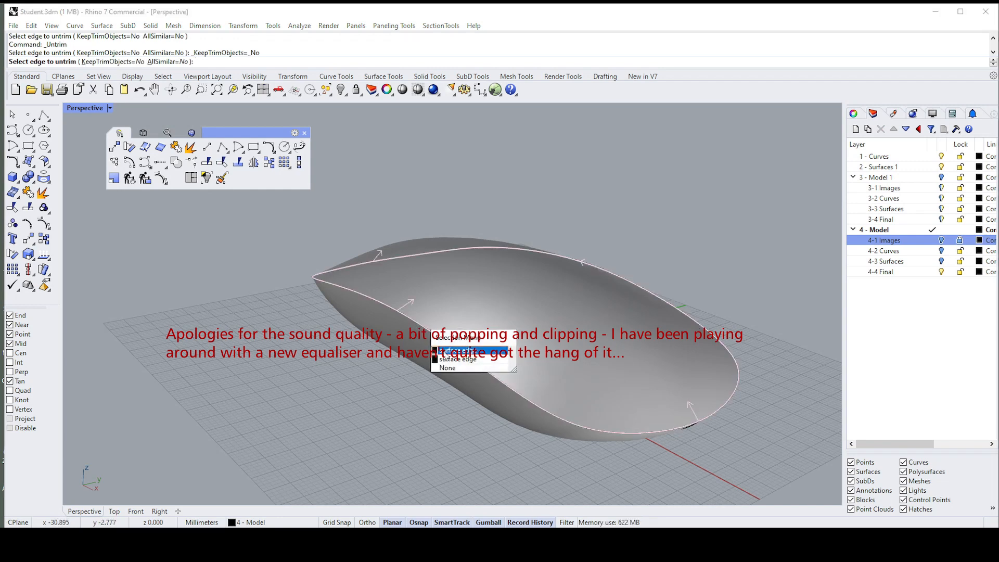
click(443, 351)
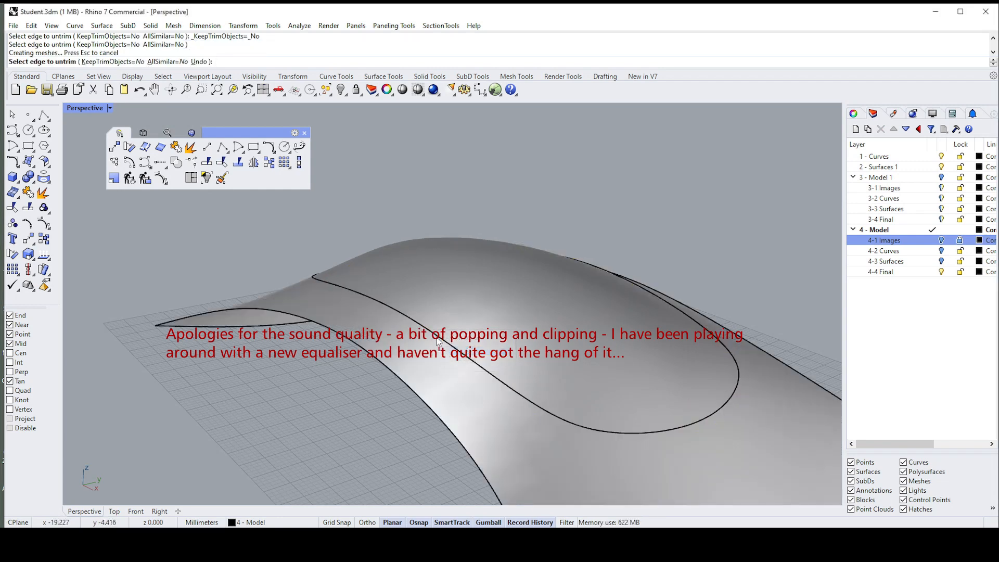
- Untrim the lower side surface along its upper rim edge and inspect the result from a lower angle
right_click(437, 338)
right_click(437, 338)
click(437, 337)
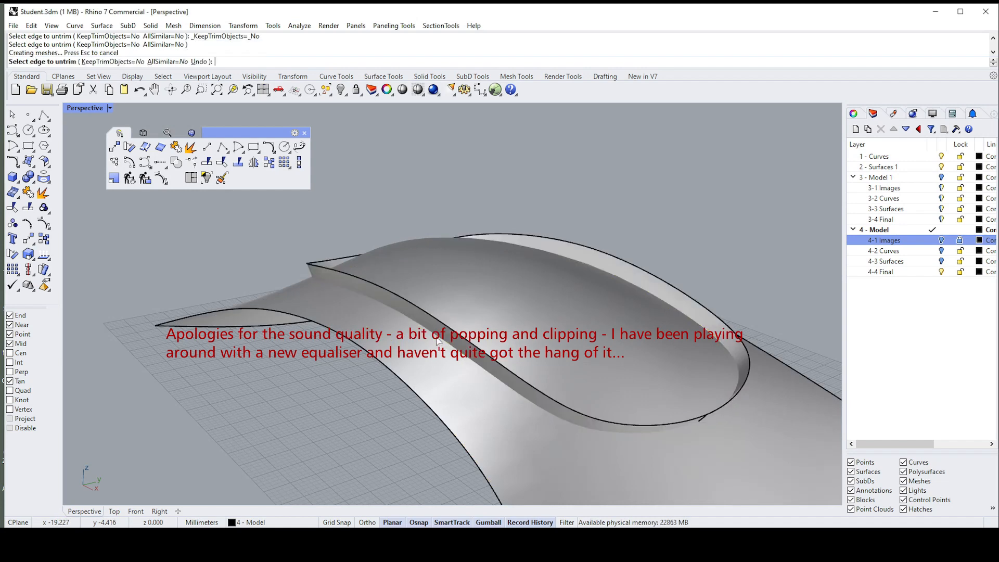
right_drag(438, 341, 422, 160)
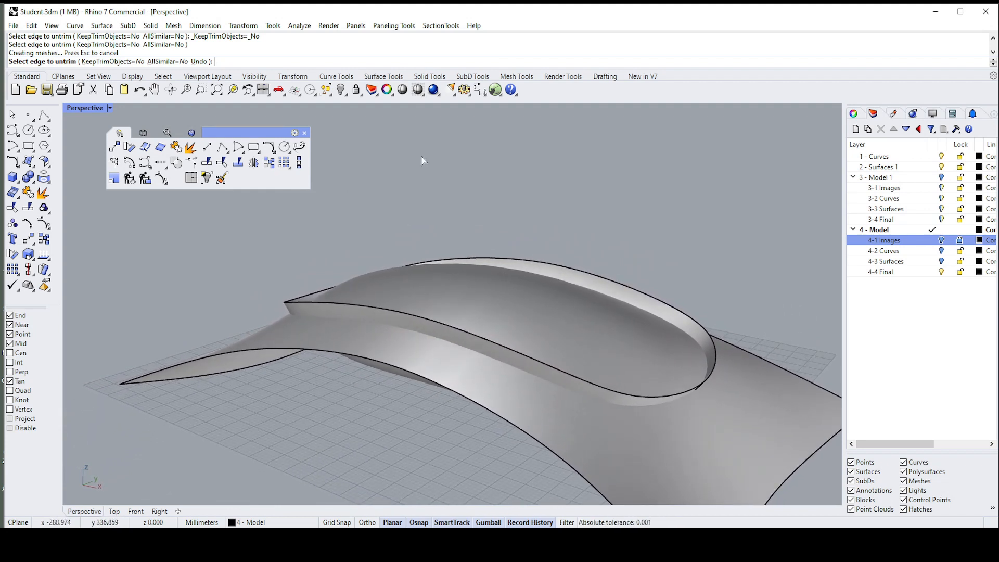
- Undo the untrim of the lower side surface and end the Untrim command
key(ctrl+z)
key(ctrl+z)
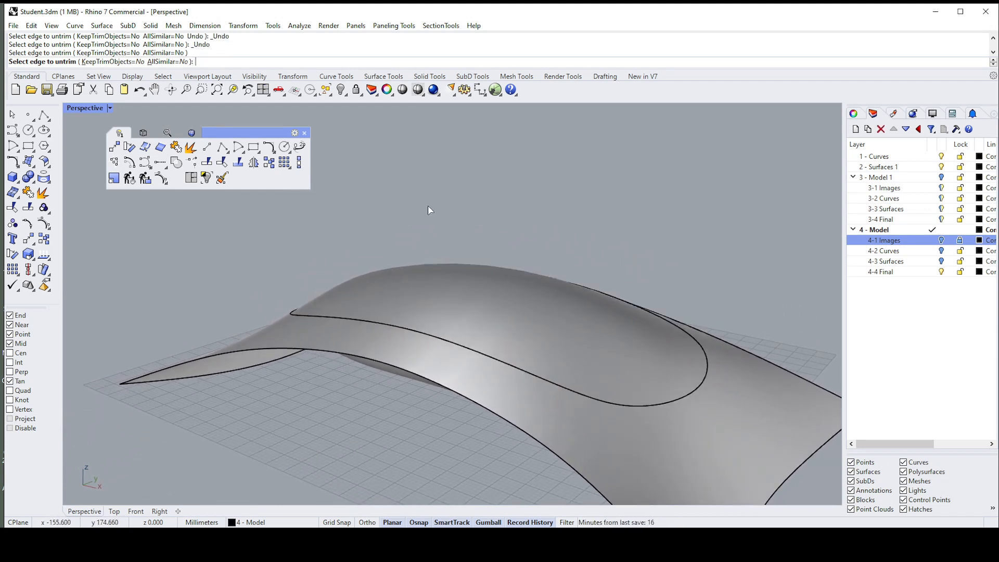
key(ctrl+z)
key(Escape)
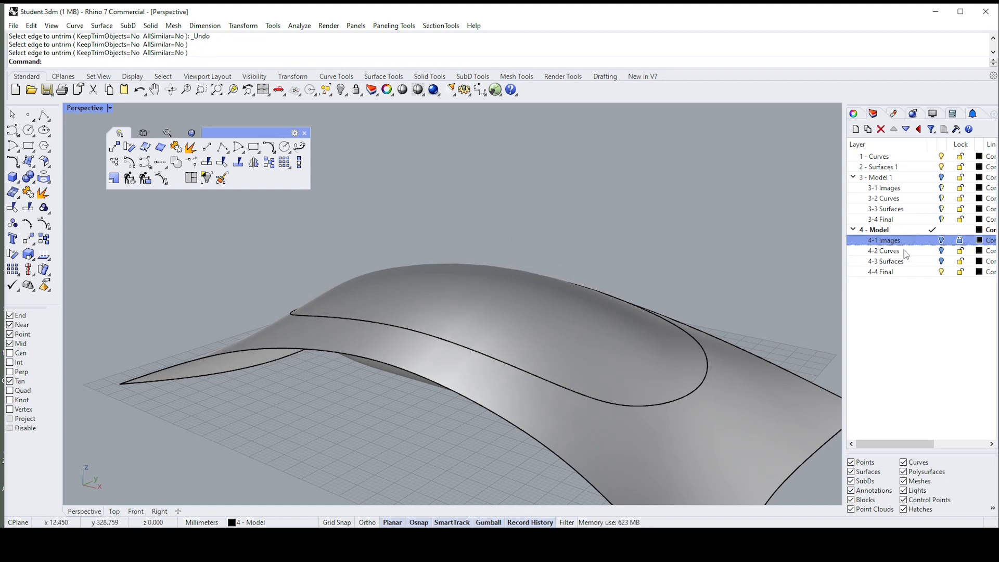
- Switch the displayed model layer from 4-4 Final to 4-2 Curves, checking the 4-1 Images layer on the way
click(942, 251)
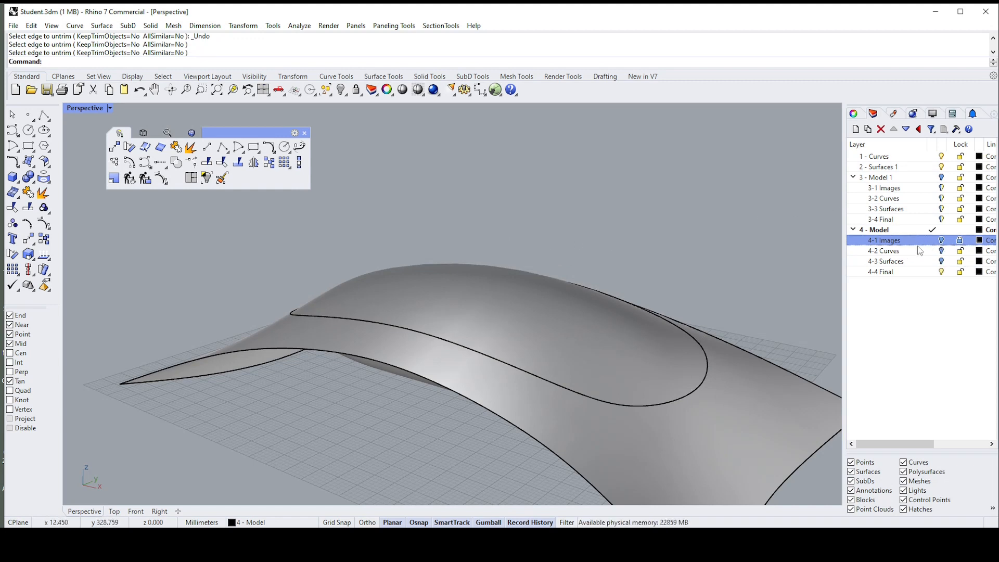
click(944, 273)
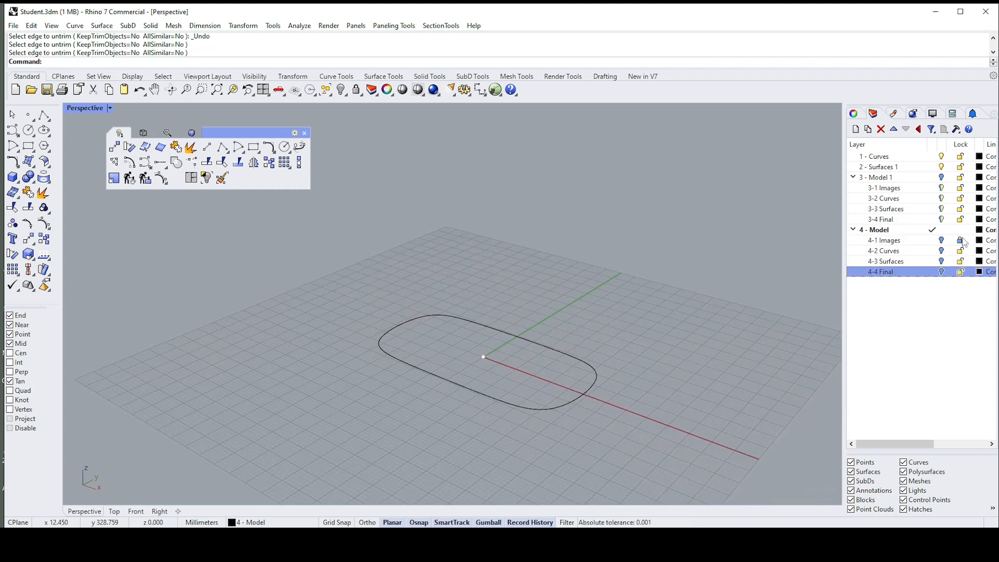
click(943, 241)
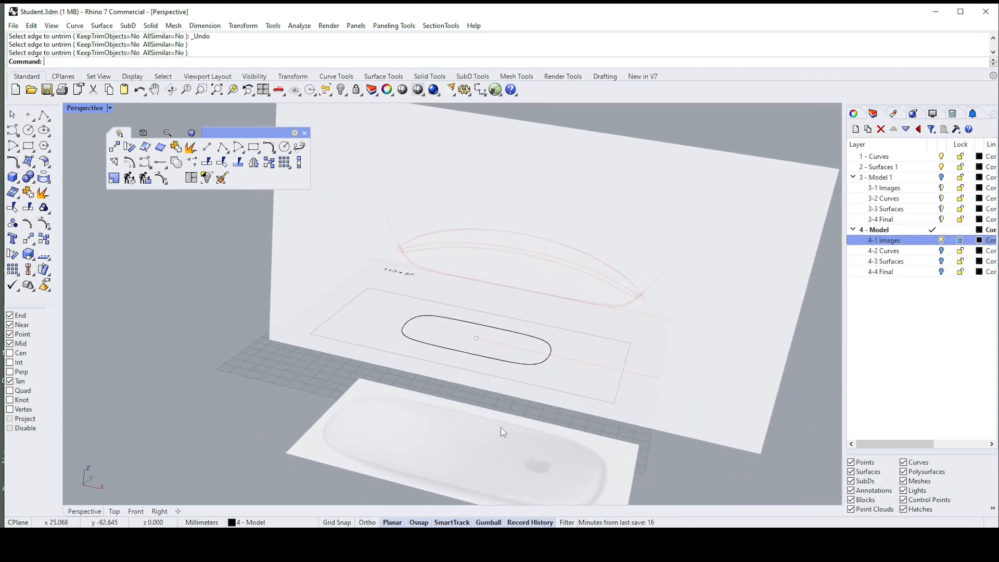
click(943, 251)
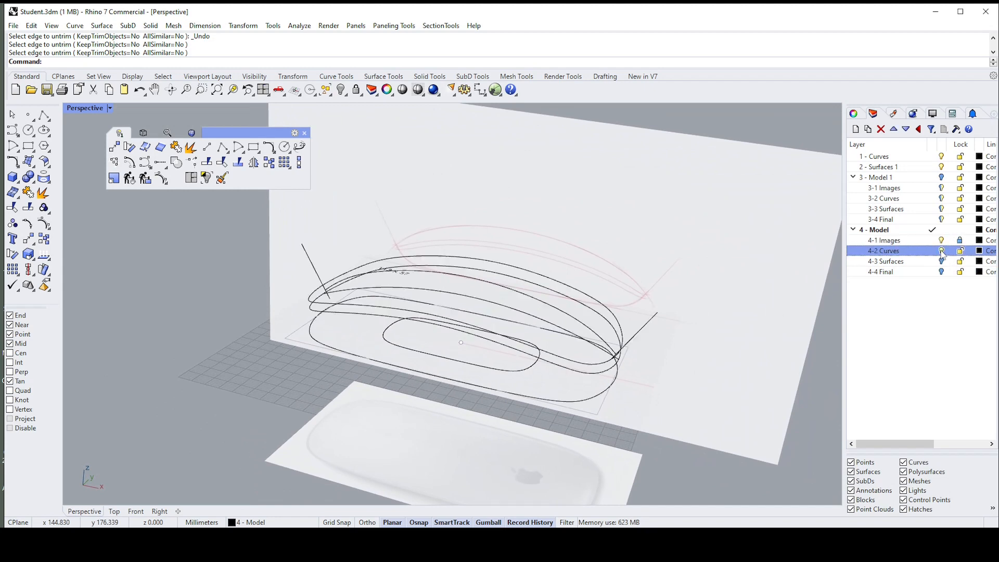
click(943, 241)
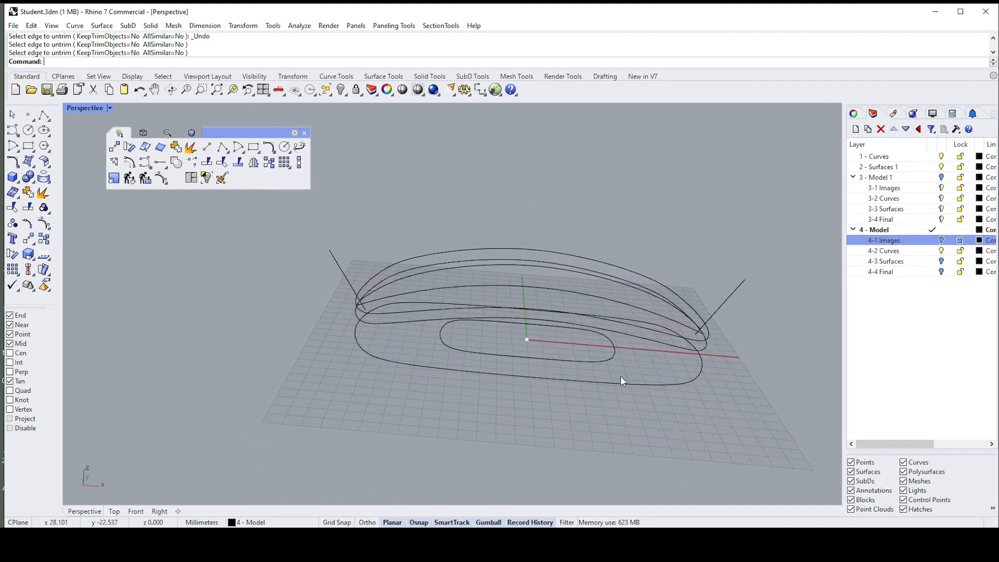
- Examine the construction curves one by one: the raised closed outlines, the inner base oval and the open arched profile
click(685, 333)
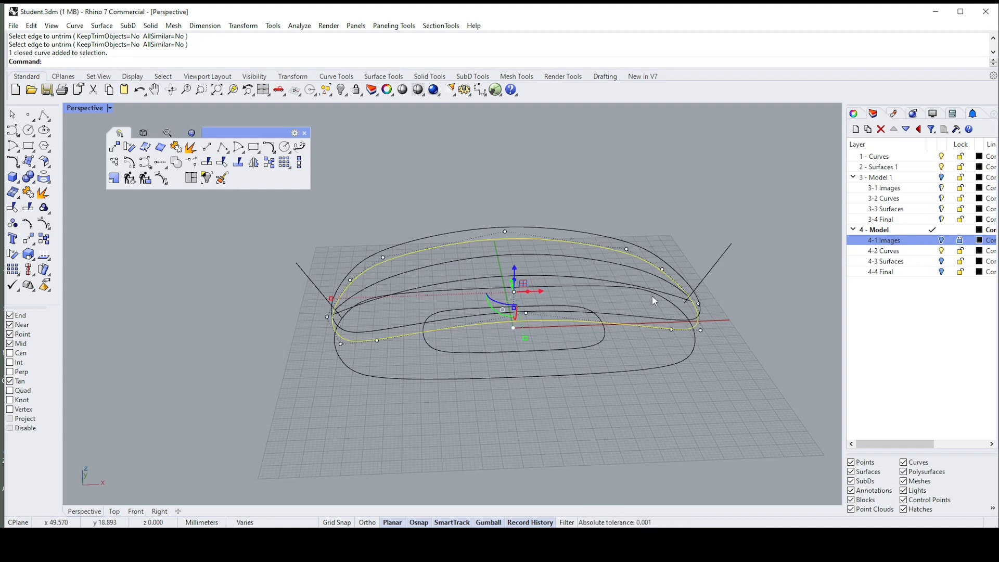
click(757, 315)
click(663, 324)
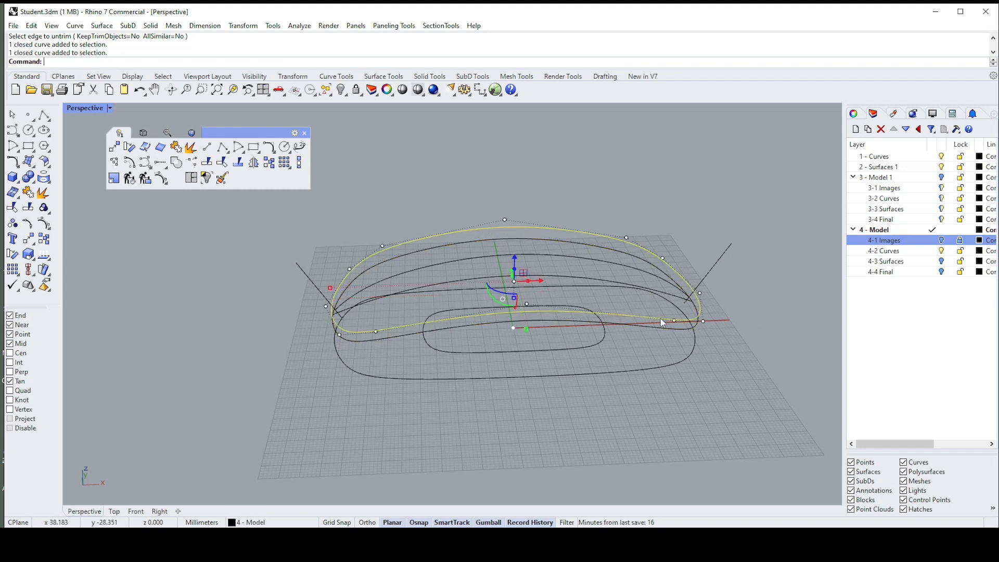
right_drag(663, 324, 700, 339)
click(687, 345)
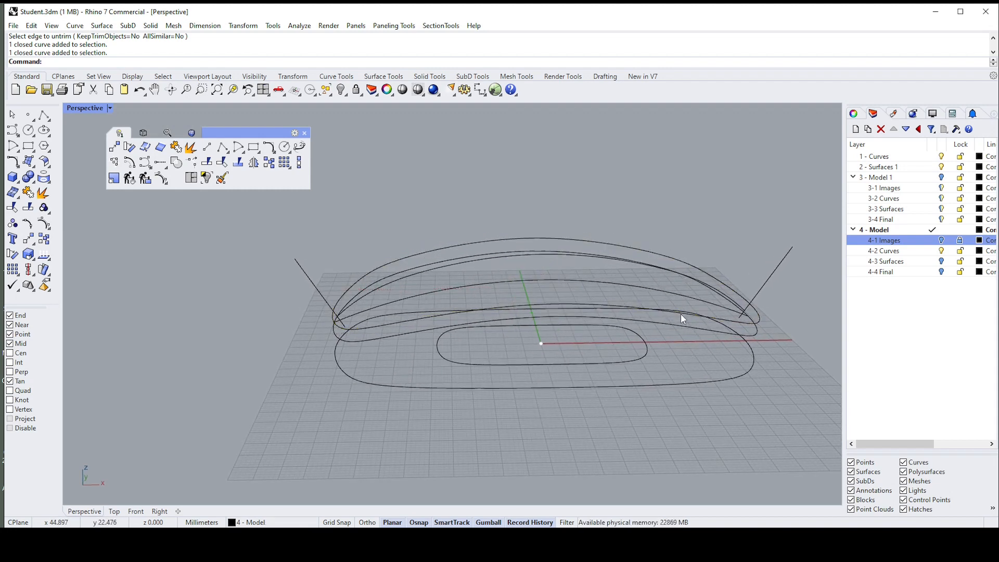
click(645, 348)
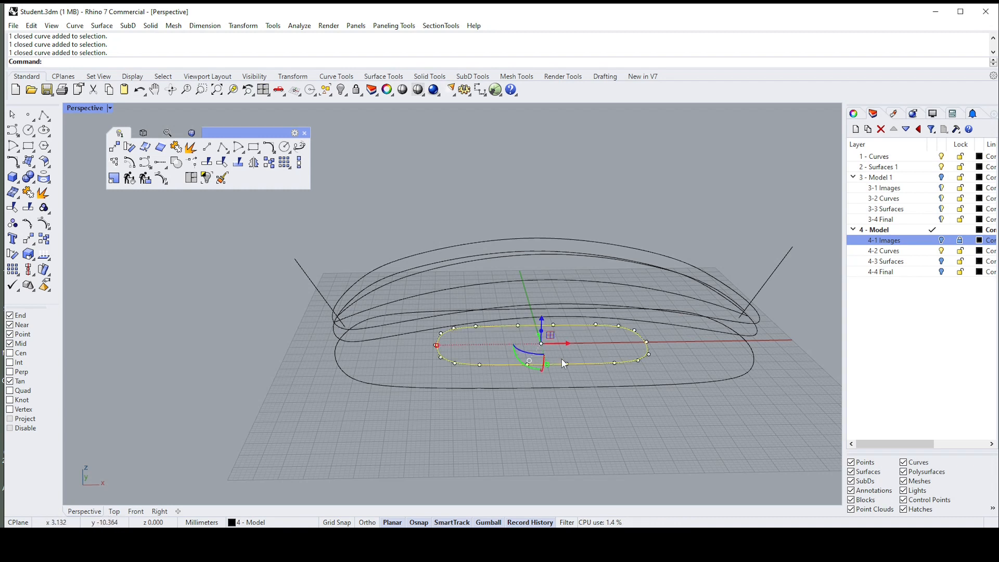
right_drag(589, 347, 668, 339)
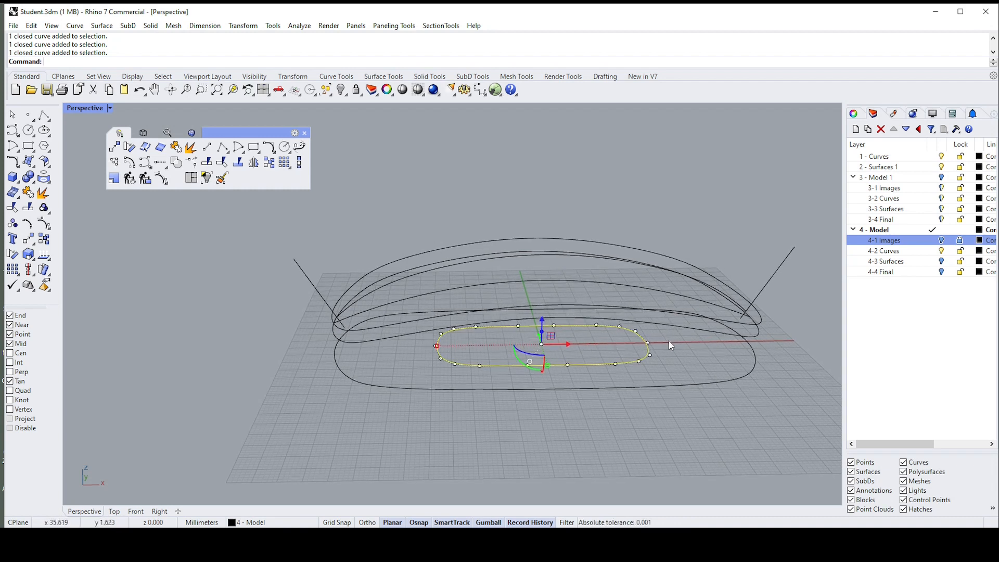
click(670, 342)
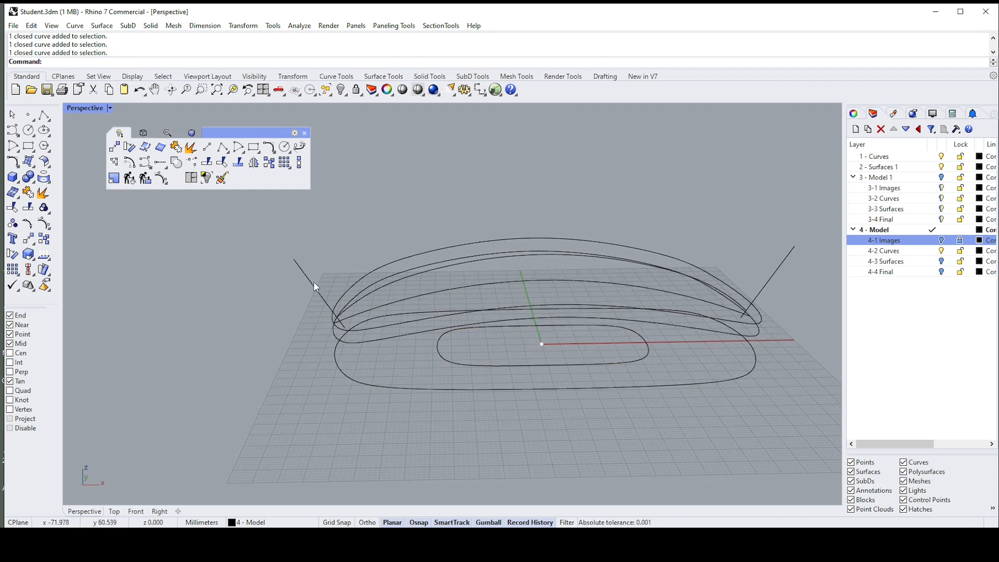
right_drag(698, 218, 539, 308)
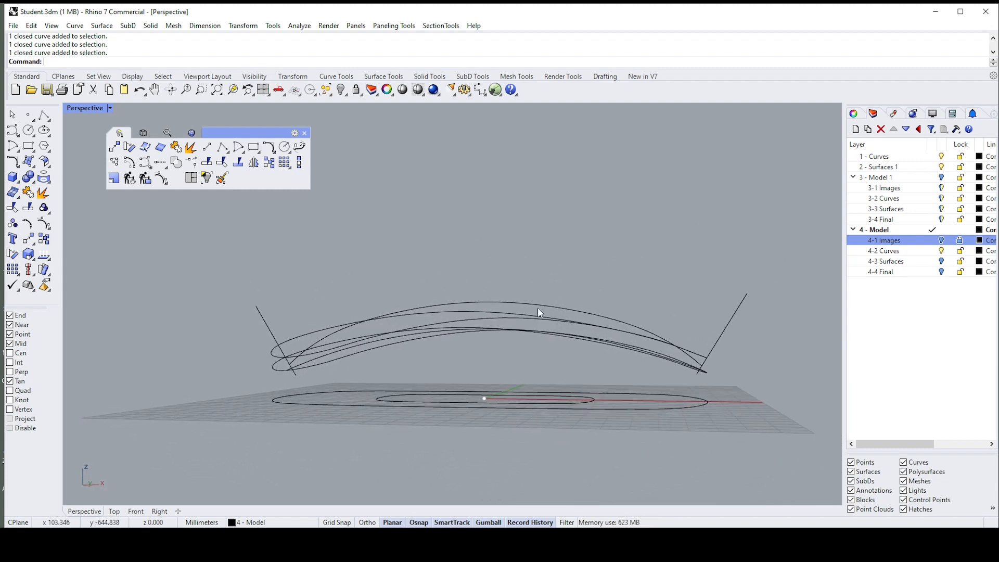
click(539, 302)
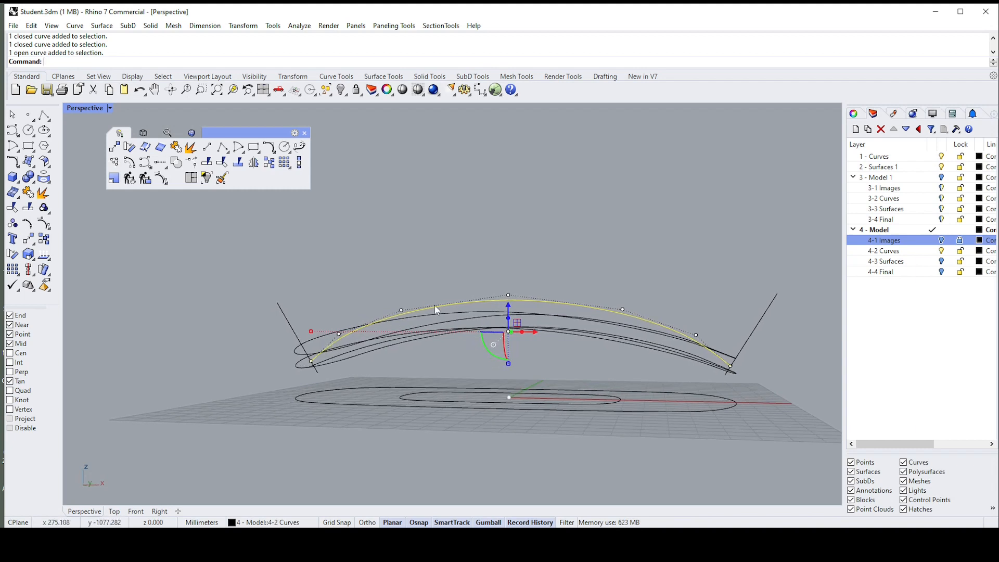
right_drag(614, 310, 633, 280)
key(Escape)
scroll(633, 280, up, 1)
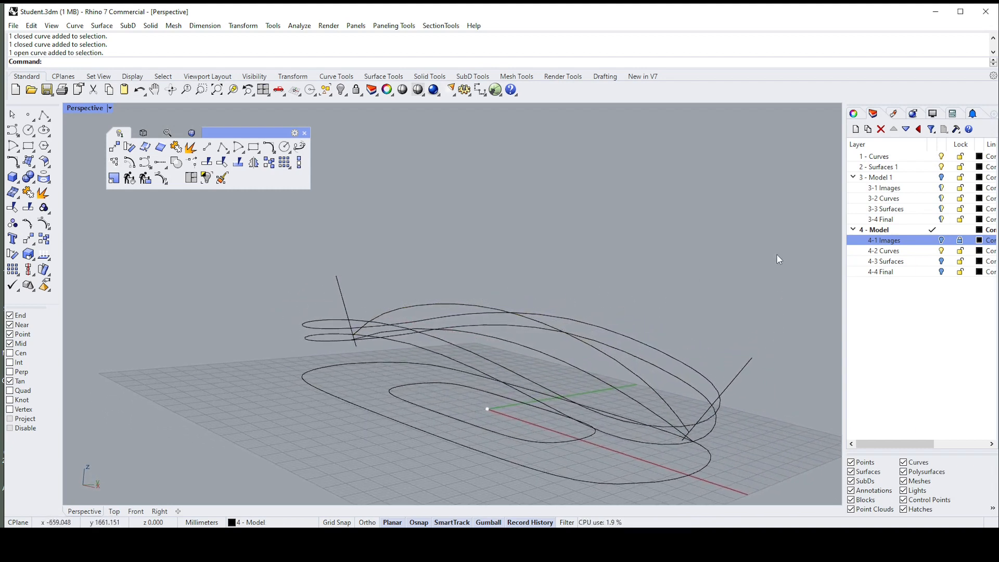
- Hide the 4-2 Curves layer and make 3 - Model 1 the current layer
click(941, 251)
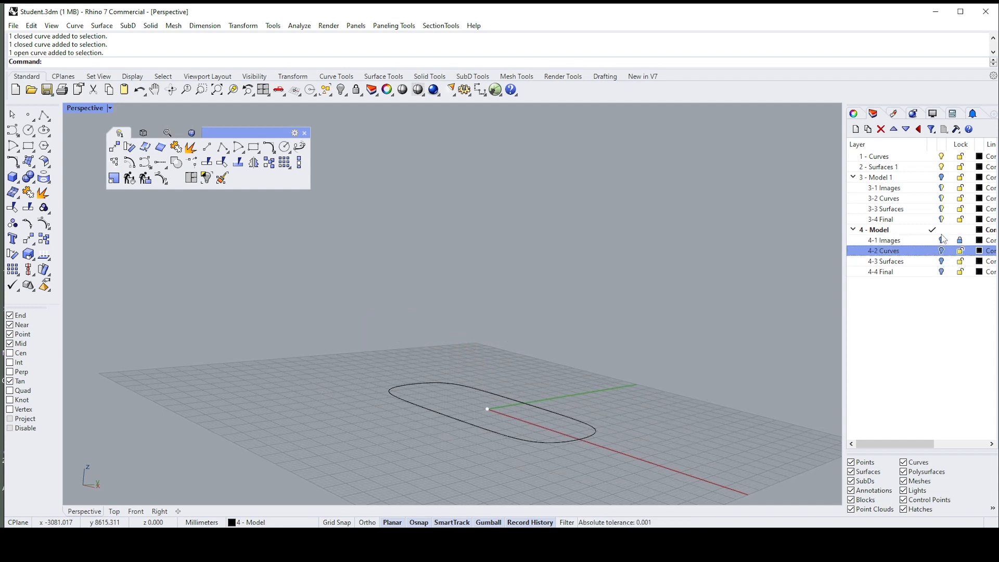
click(933, 177)
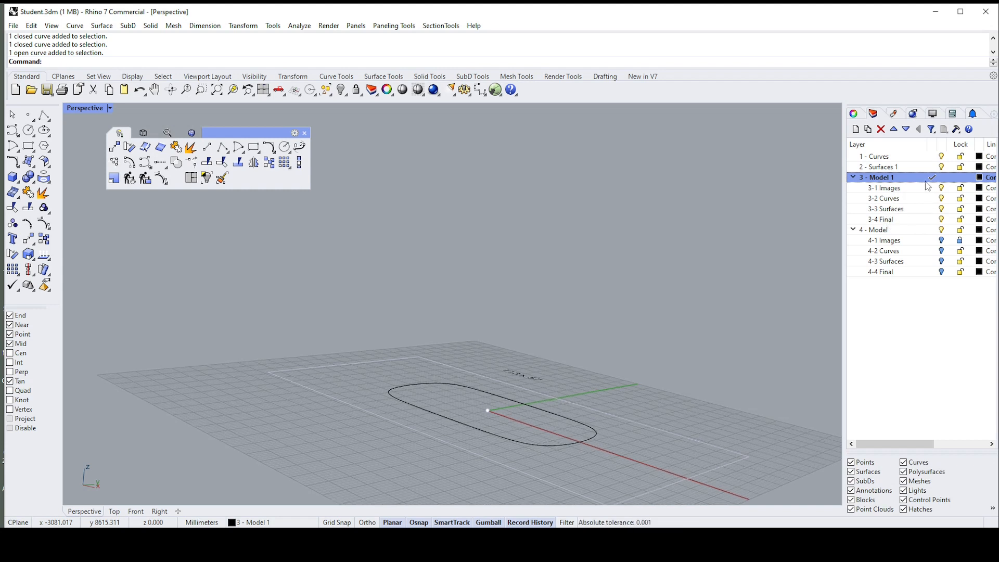
- Delete the black closed oval curve around the origin
right_drag(546, 400, 762, 243)
click(545, 413)
key(Delete)
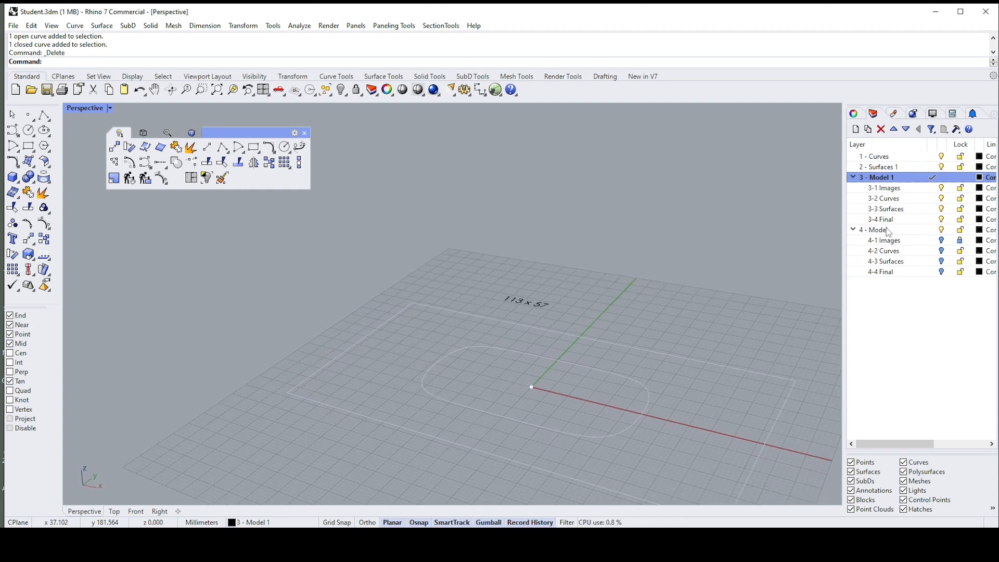
- Add a sublayer named "3-5 what" under 3 - Model 1
right_click(882, 180)
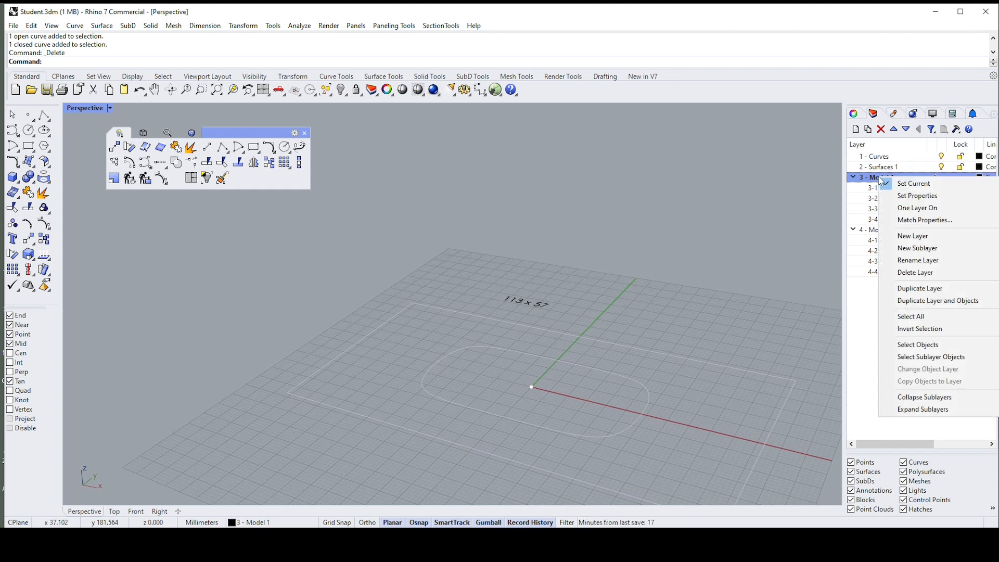
click(918, 249)
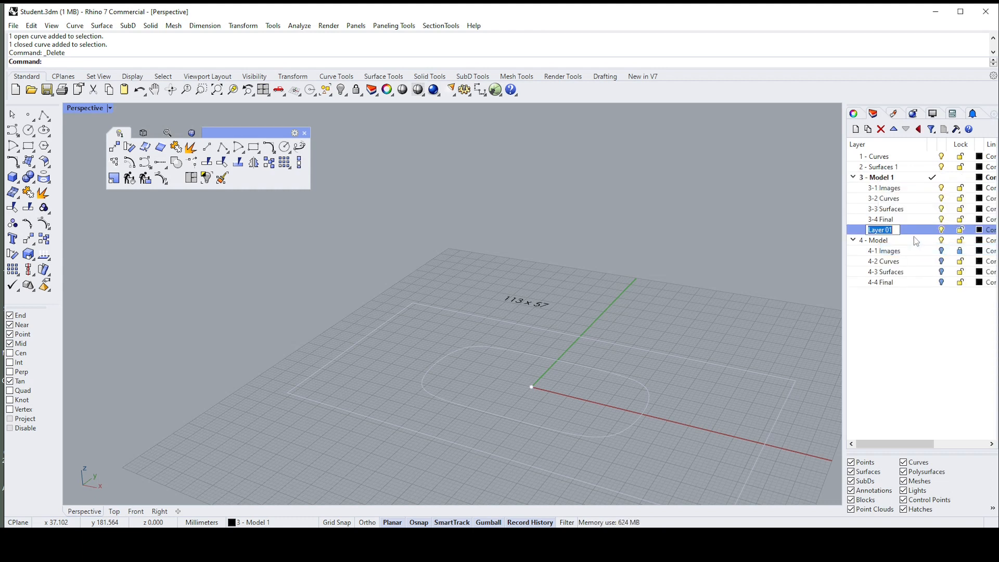
text(3-)
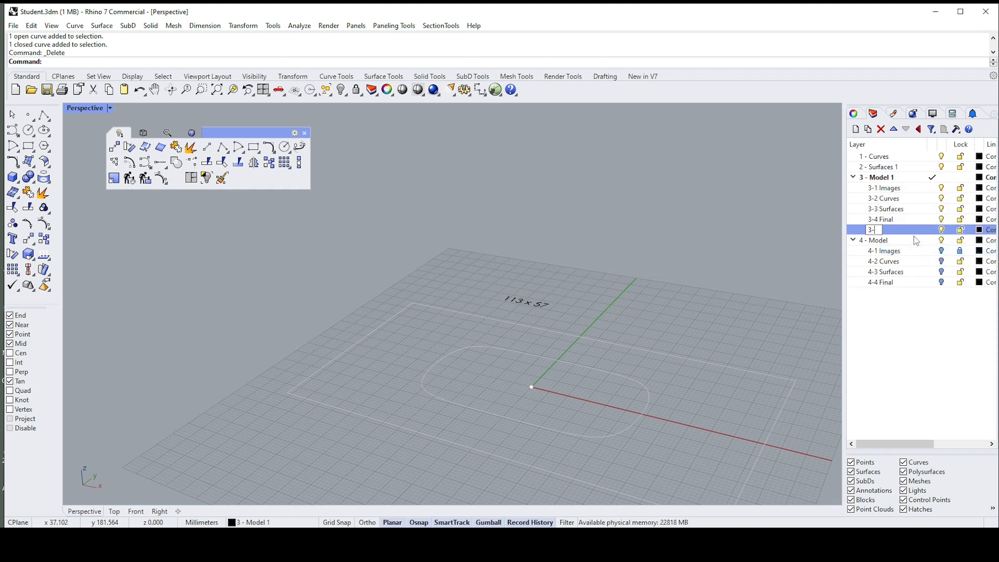
text(5 wha)
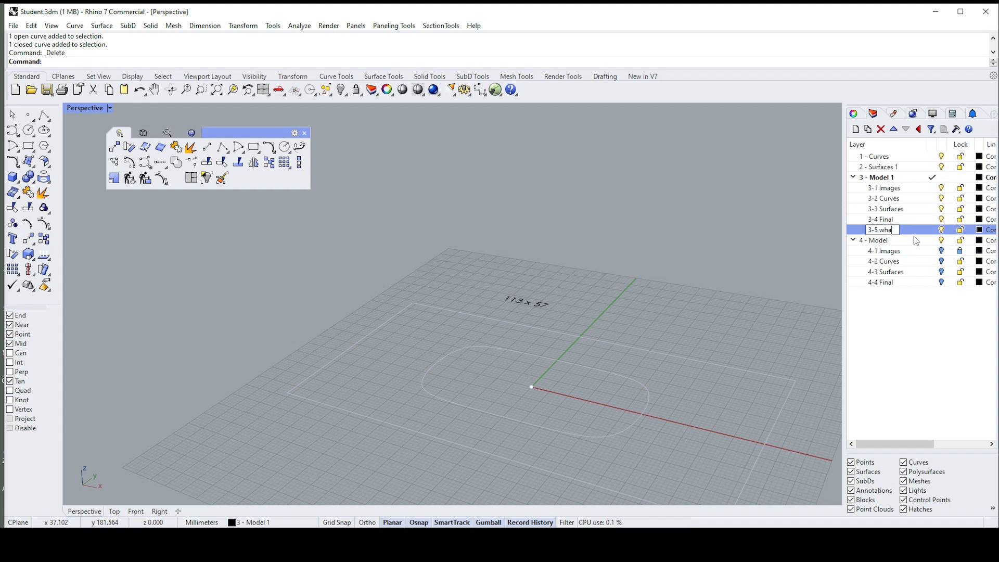
text(t)
key(Return)
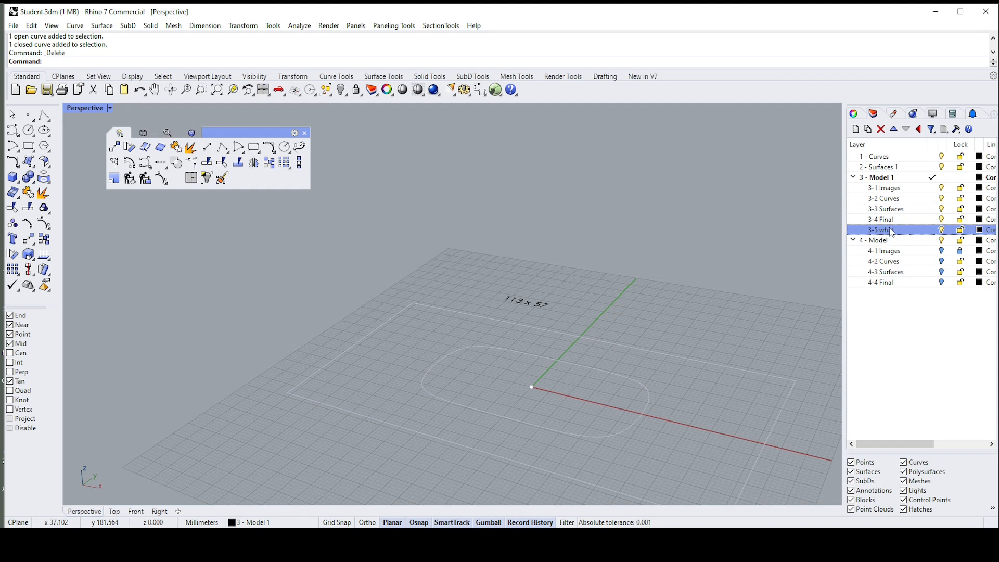
- Delete the "3-5 what" sublayer under 3 - Model 1
right_click(893, 233)
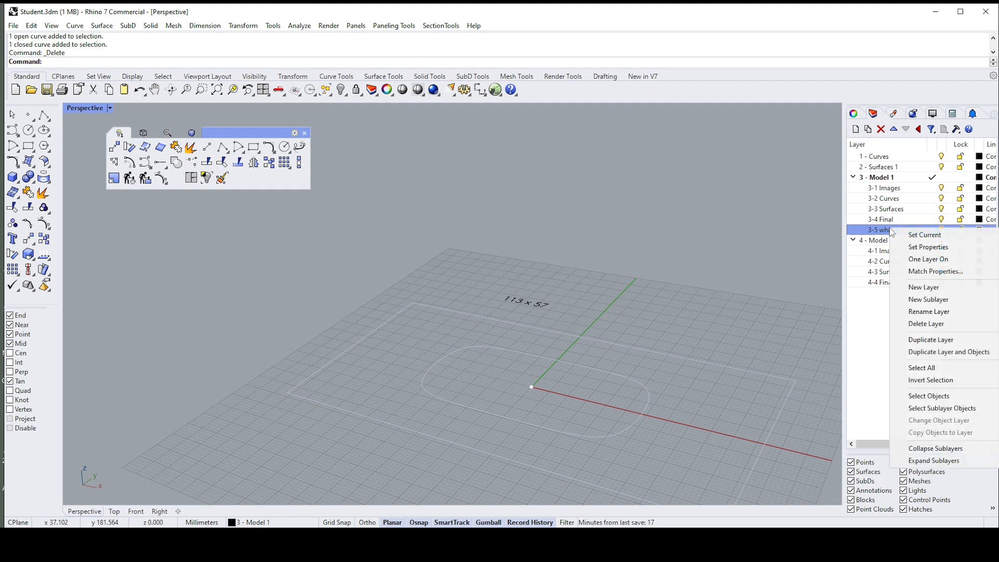
click(923, 314)
click(908, 299)
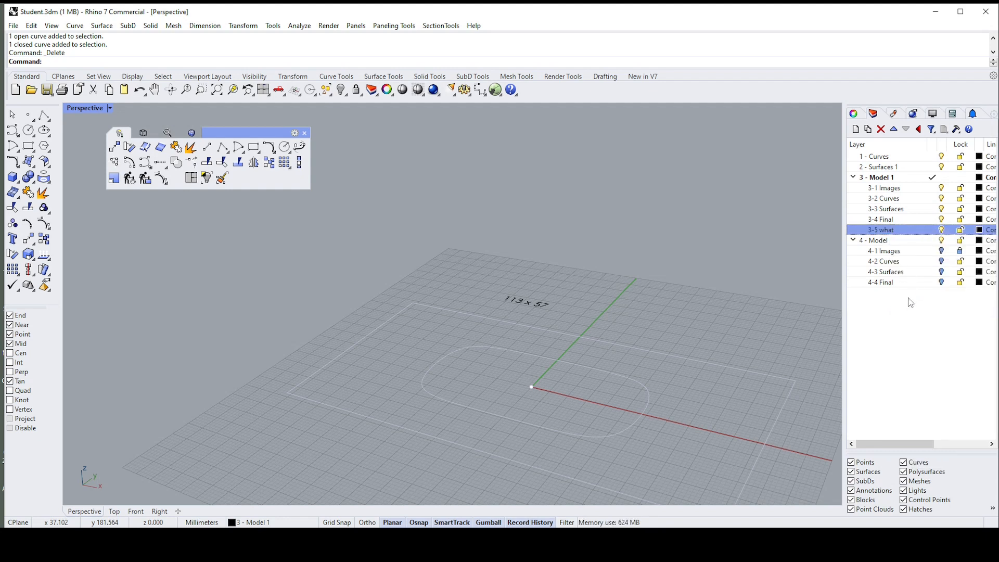
click(906, 227)
key(Delete)
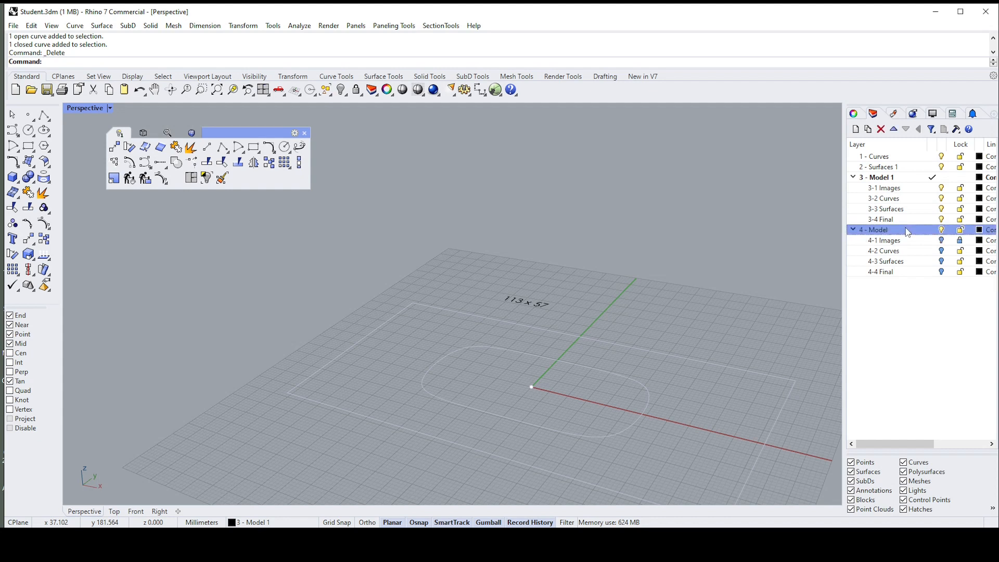
click(910, 352)
- Examine the locked guide rectangle, oval and origin point in the Perspective, Front, Right and Top views, ending in the Top view
scroll(507, 258, up, 1)
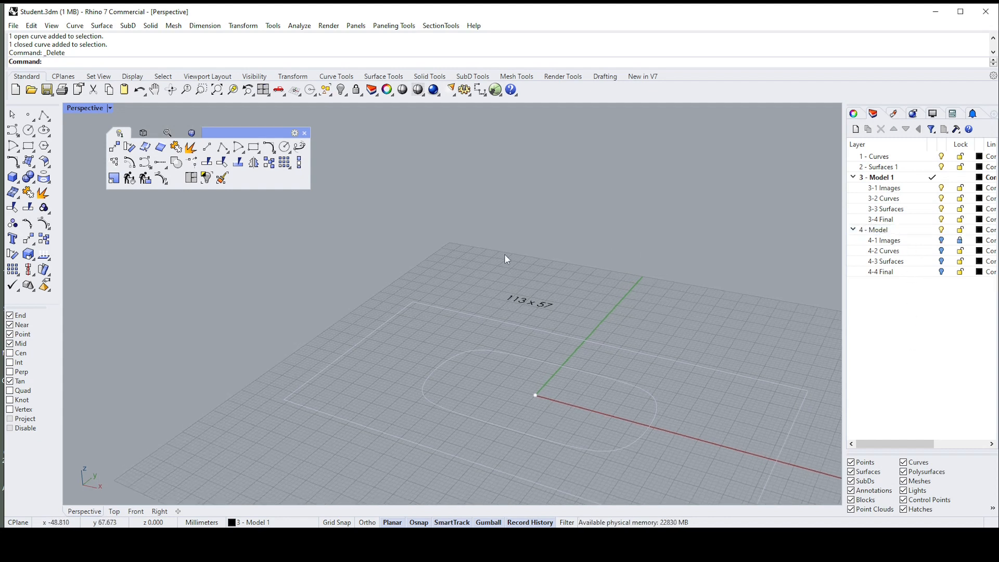
right_drag(494, 285, 551, 286)
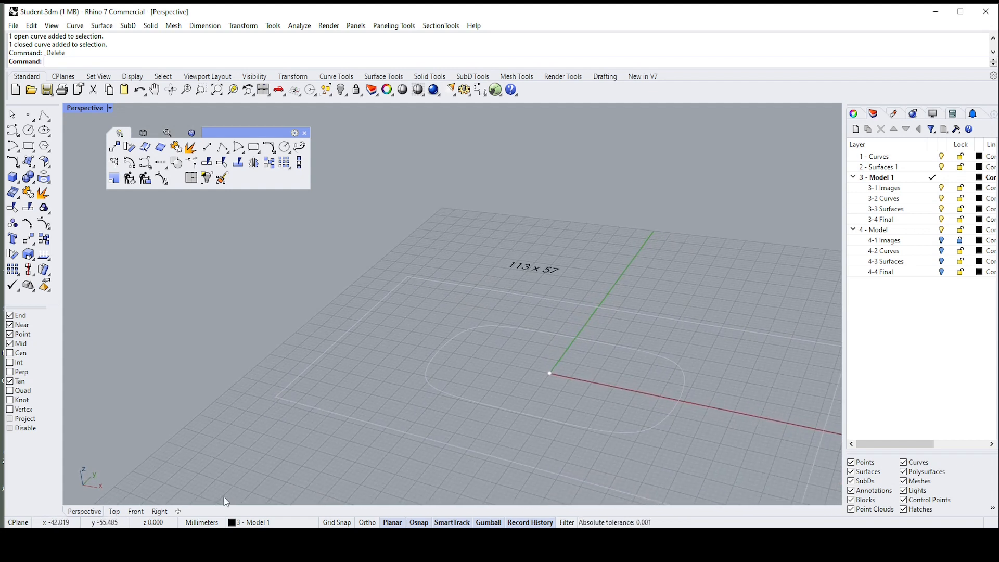
click(135, 512)
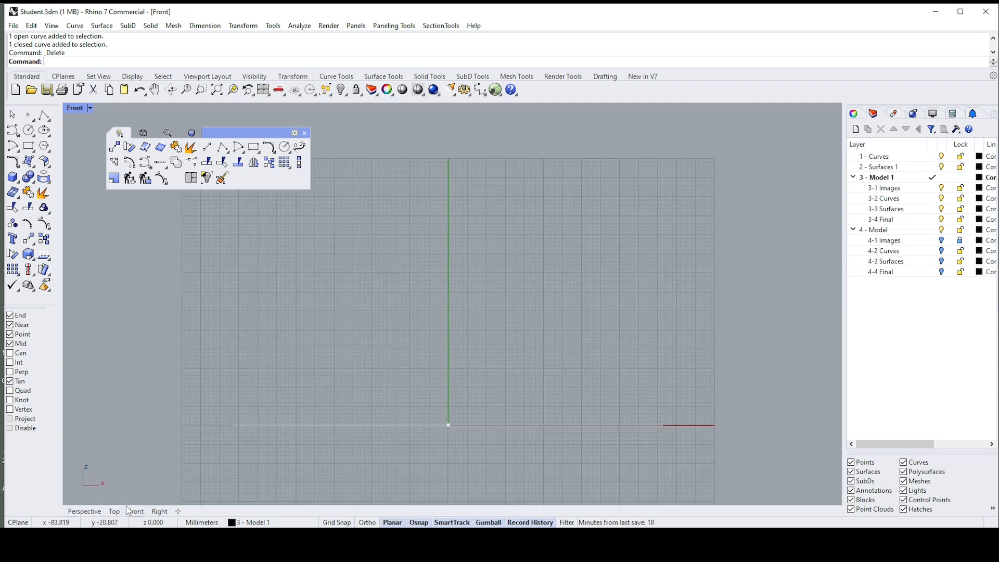
click(159, 512)
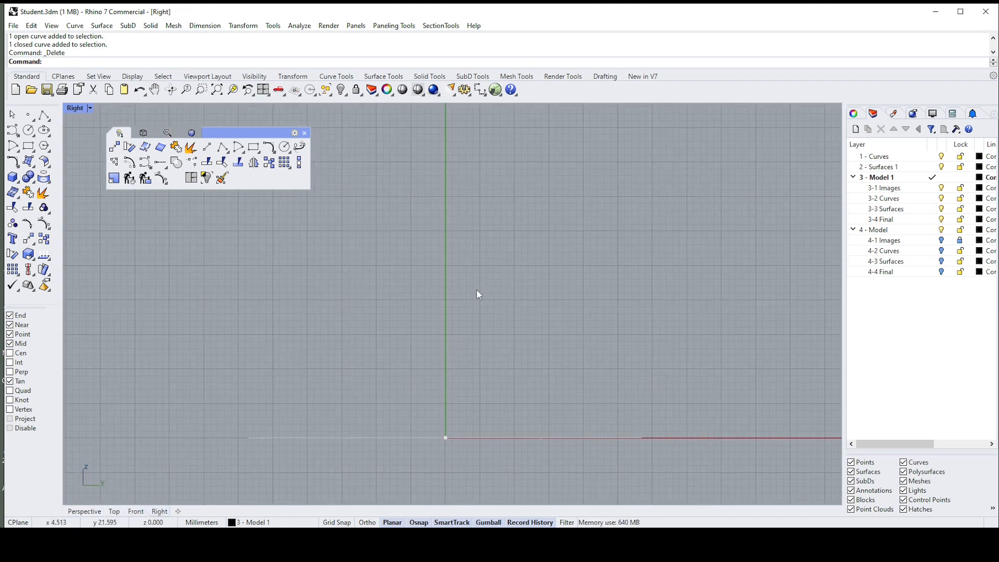
text(z)
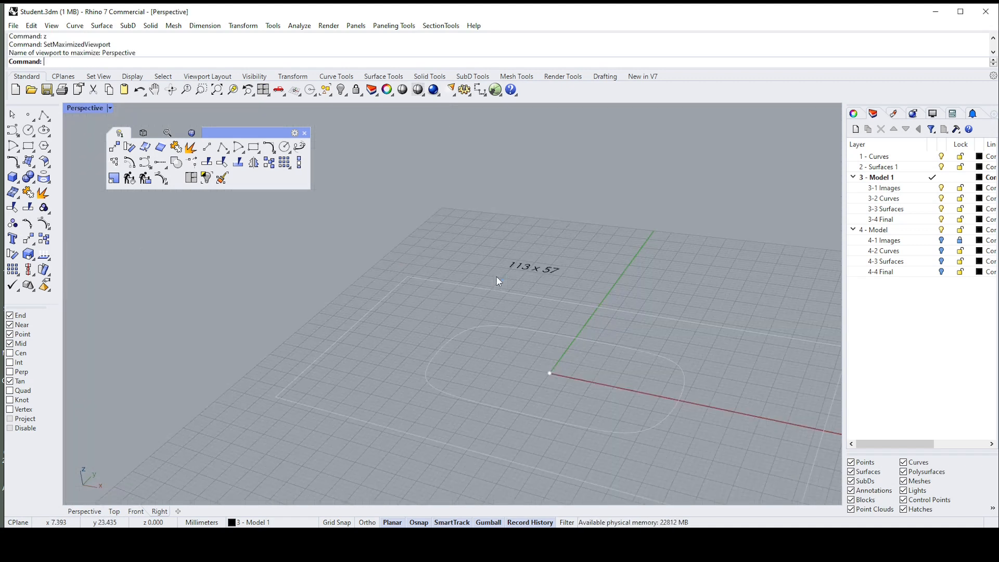
key(Return)
text(t)
key(Return)
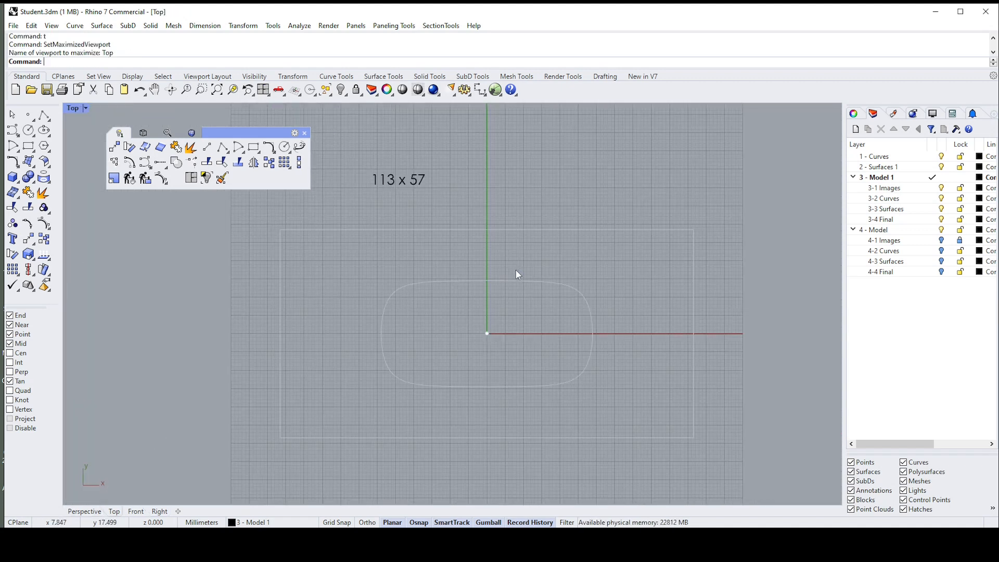
text(f)
key(Return)
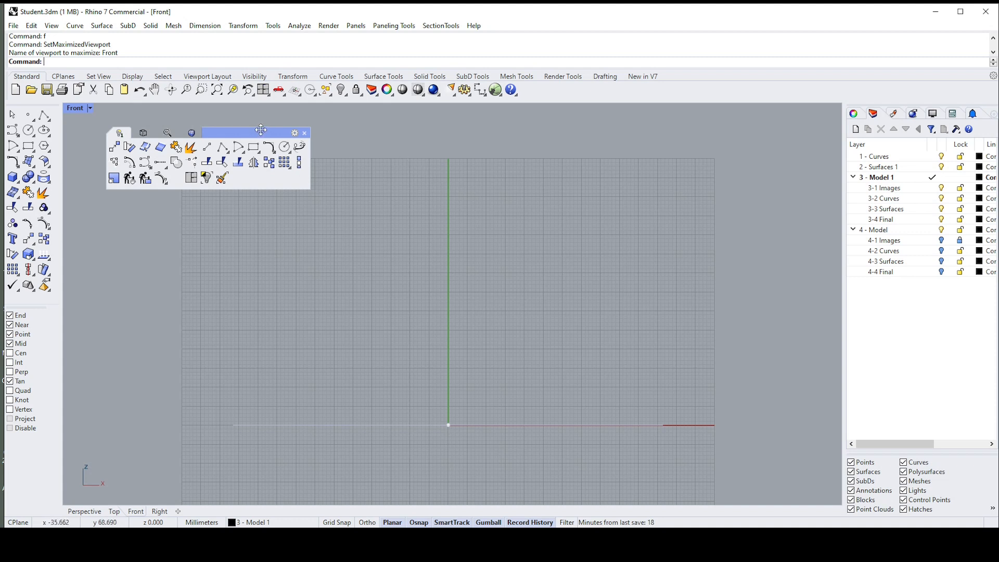
drag(262, 129, 261, 123)
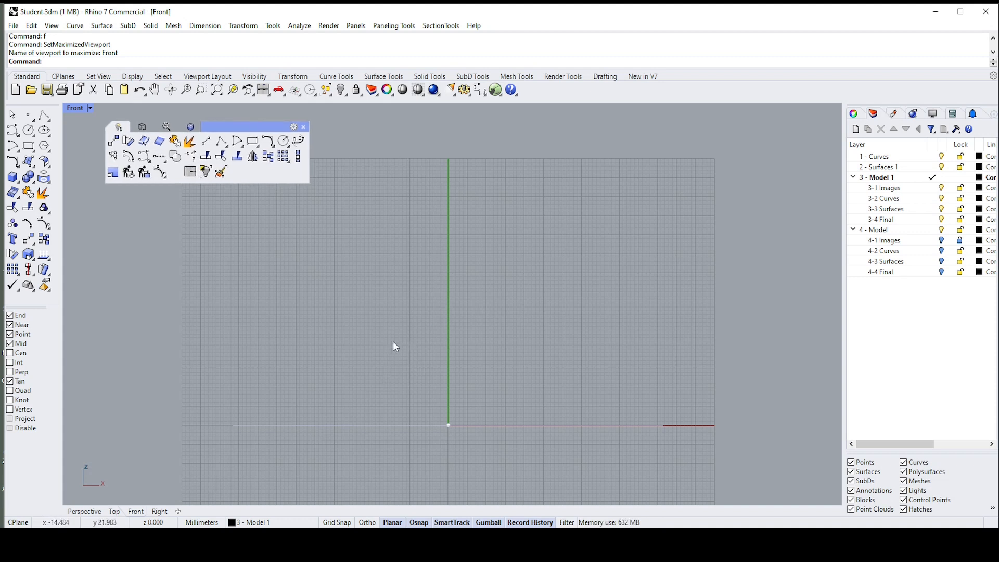
text(t)
key(Return)
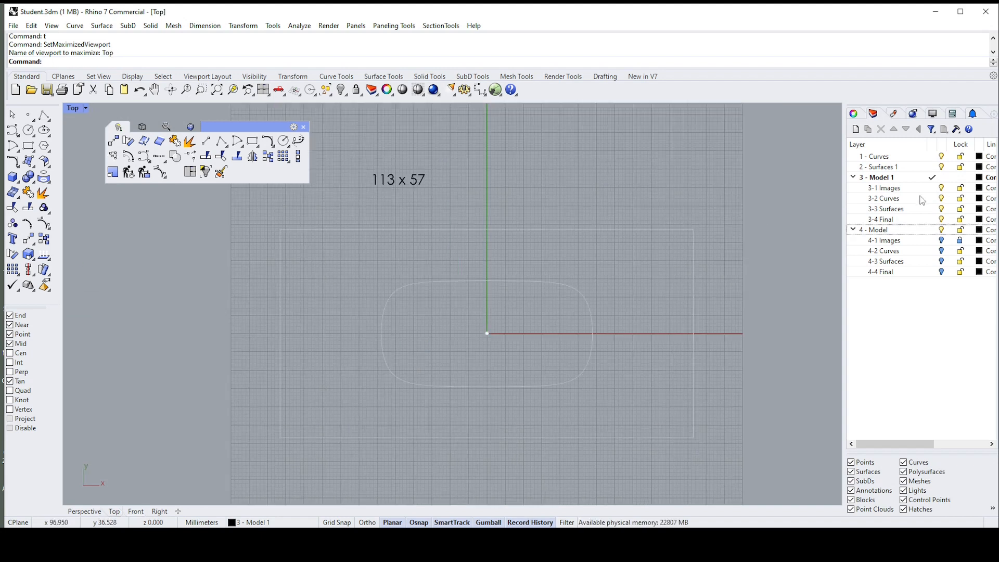
- Make 3 - Model 1 the current layer and place a single point at the origin, 0
click(934, 189)
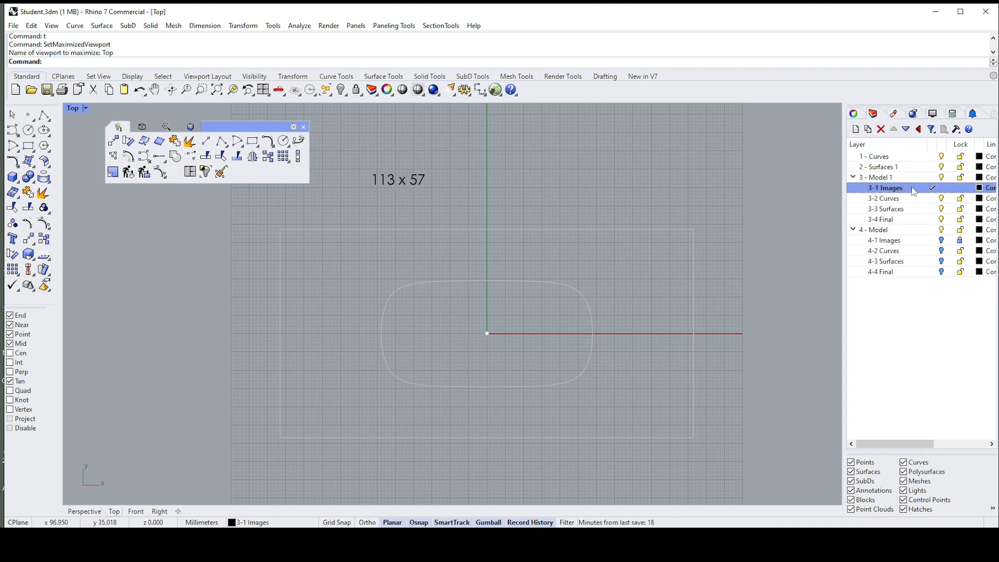
click(933, 177)
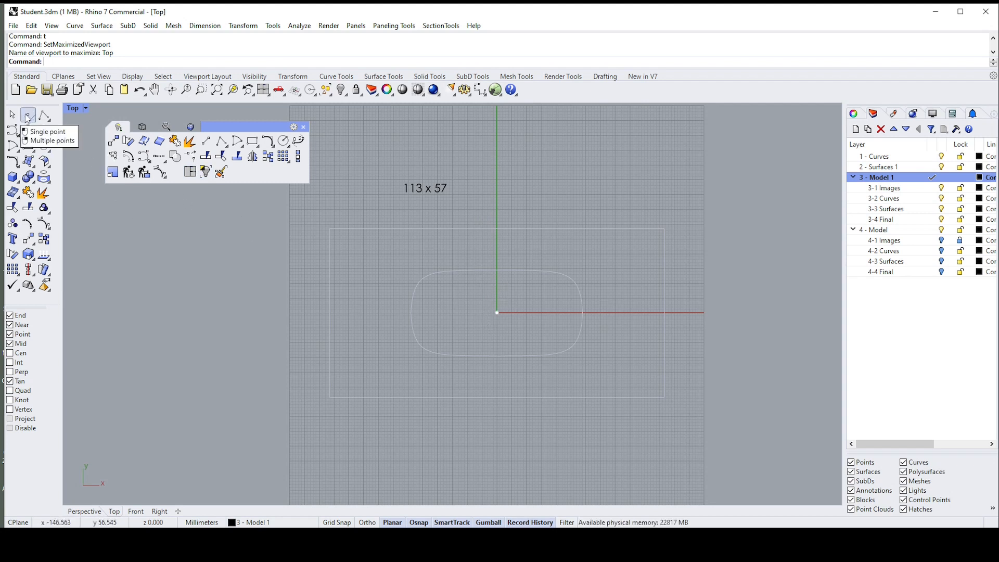
click(27, 117)
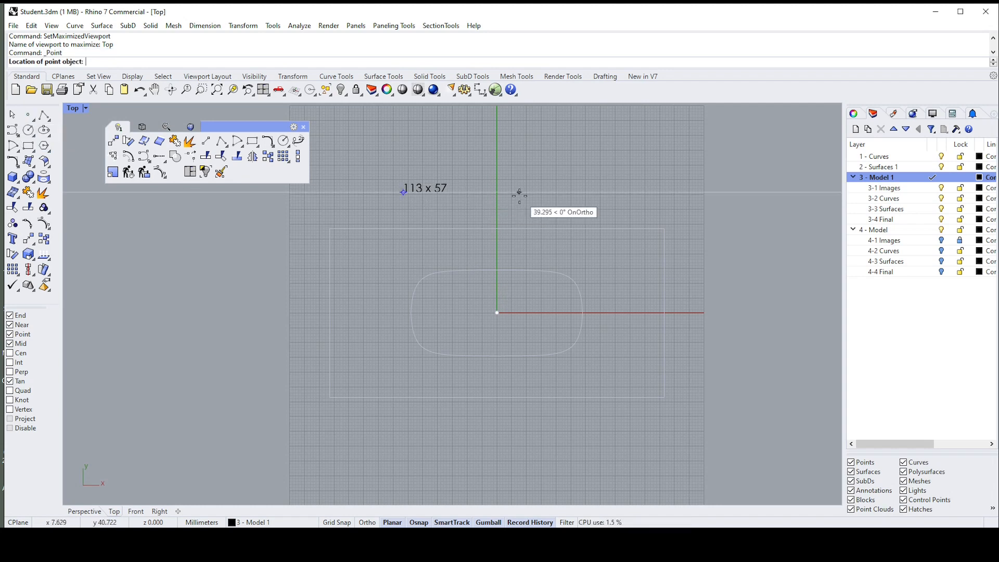
text(0)
key(Return)
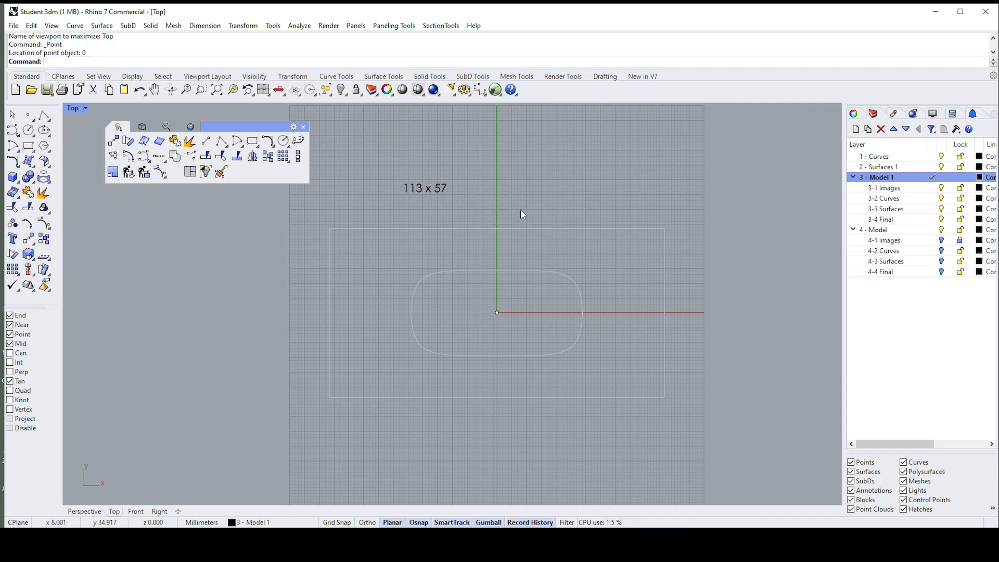
- Lock the newly placed point at the origin
scroll(503, 312, up, 2)
drag(473, 302, 505, 332)
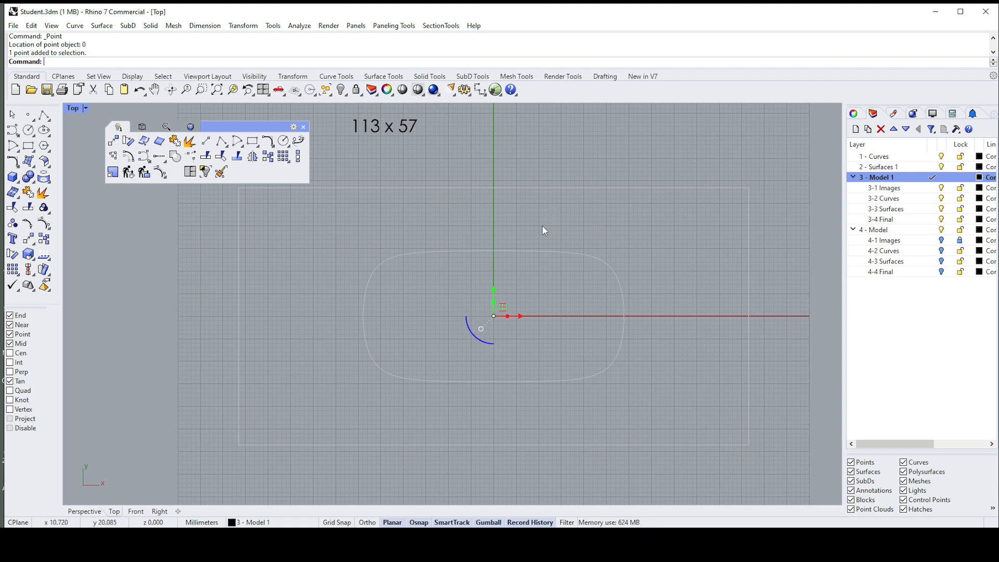
text(Lock)
key(Return)
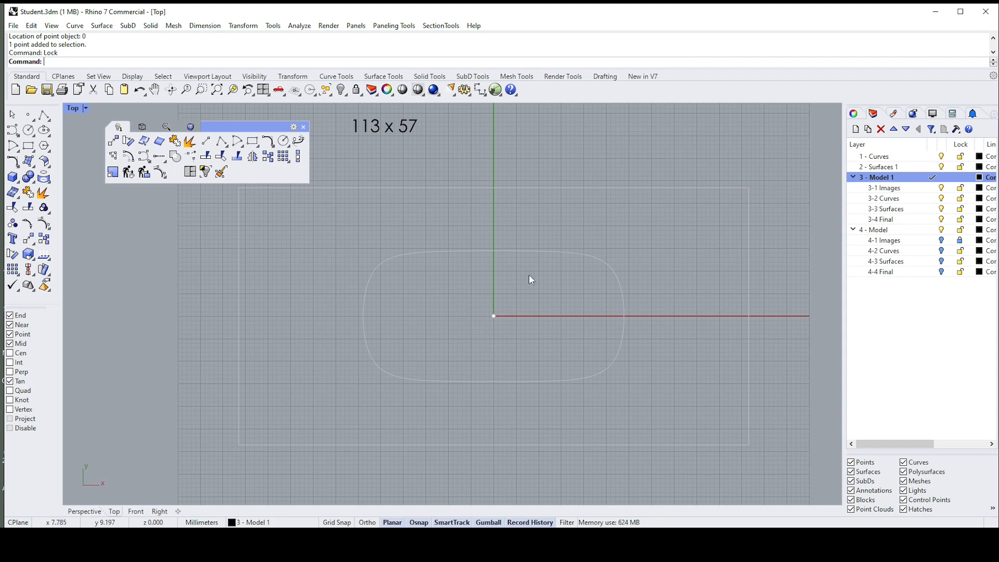
- Undo the lock on the new origin point and delete that point
key(ctrl+z)
click(494, 316)
key(Delete)
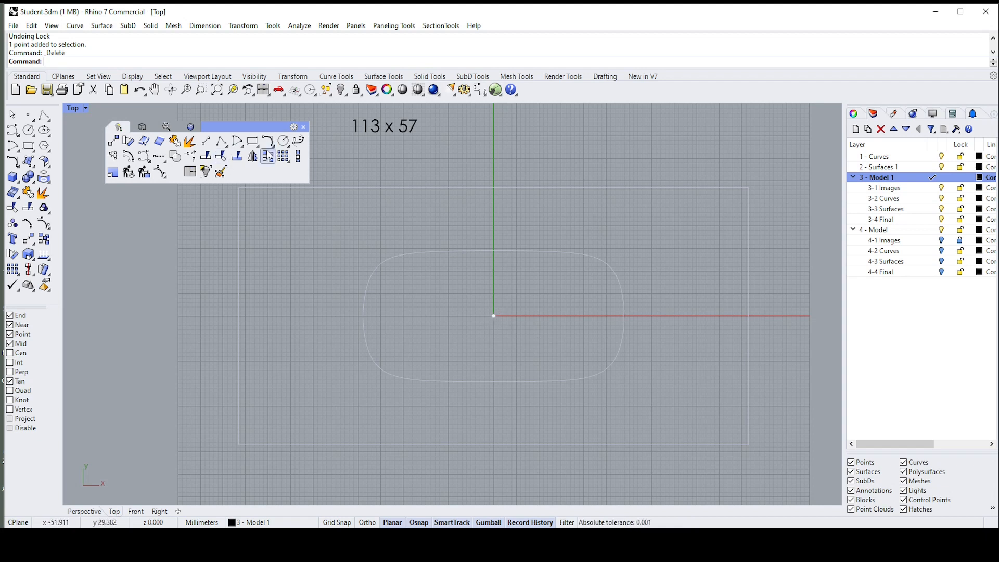
- Draw a rectangle centred on the origin with its corner at 113/2,57/2, giving 113 × 57 mm
click(260, 148)
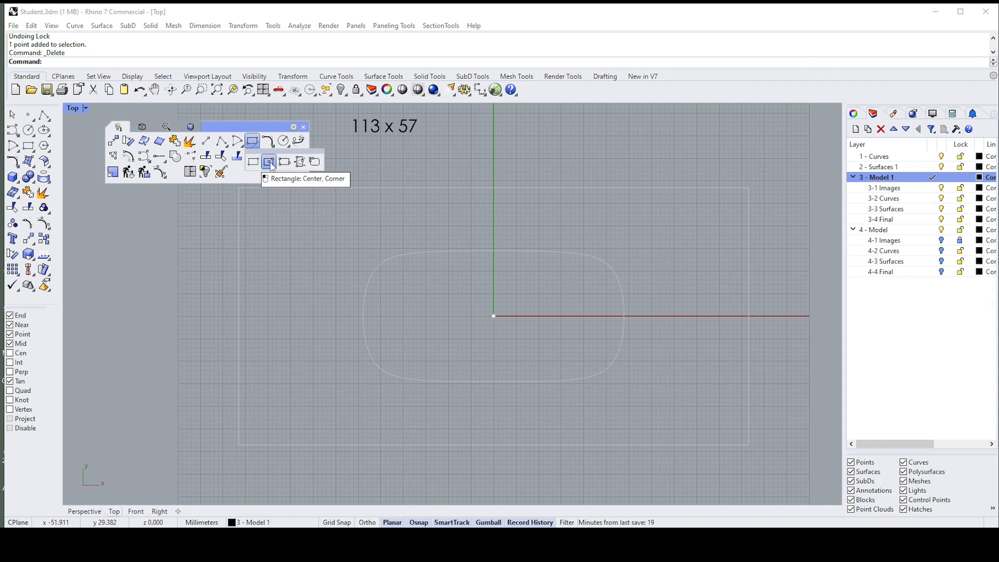
click(270, 162)
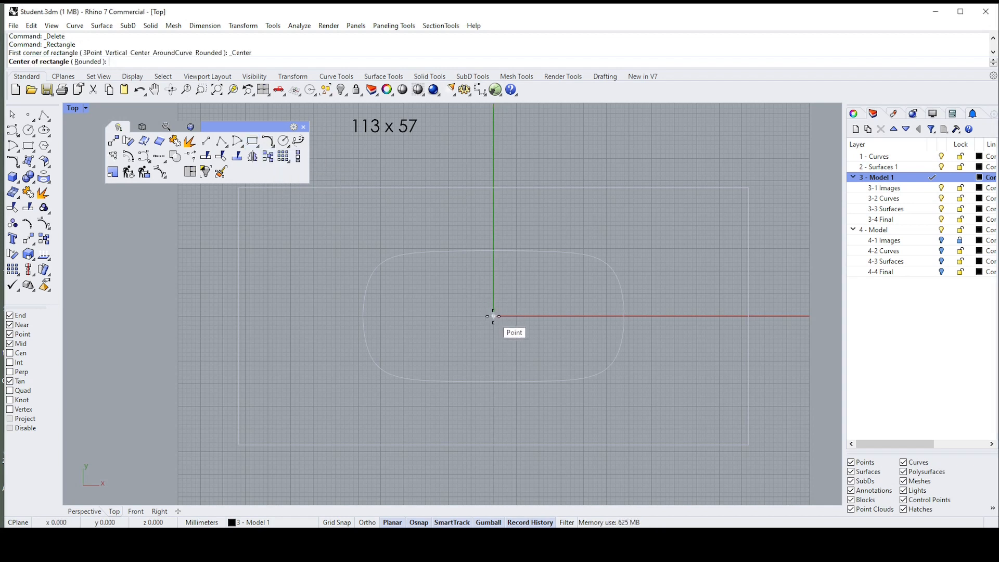
scroll(494, 316, down, 1)
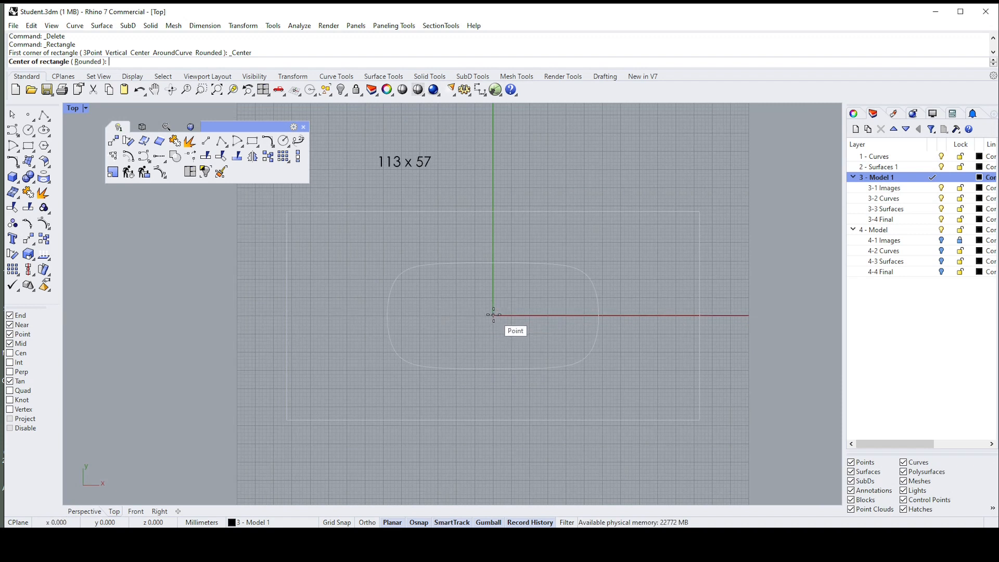
click(494, 316)
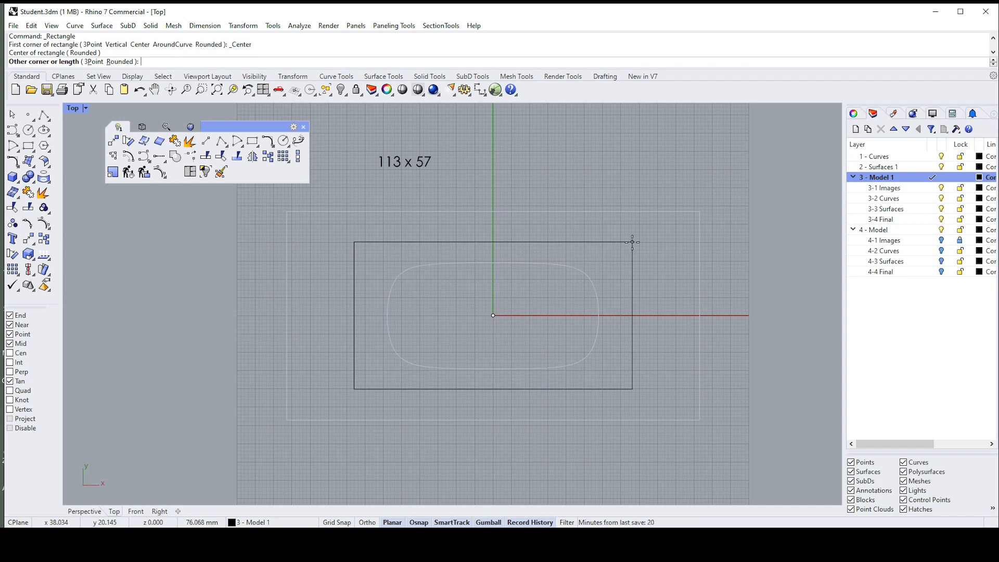
text(113)
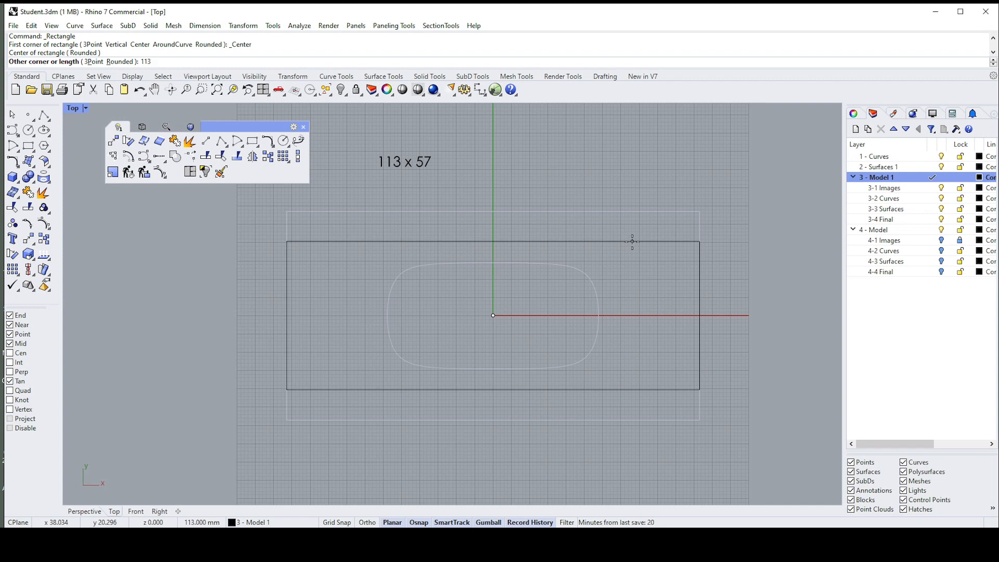
text(/2)
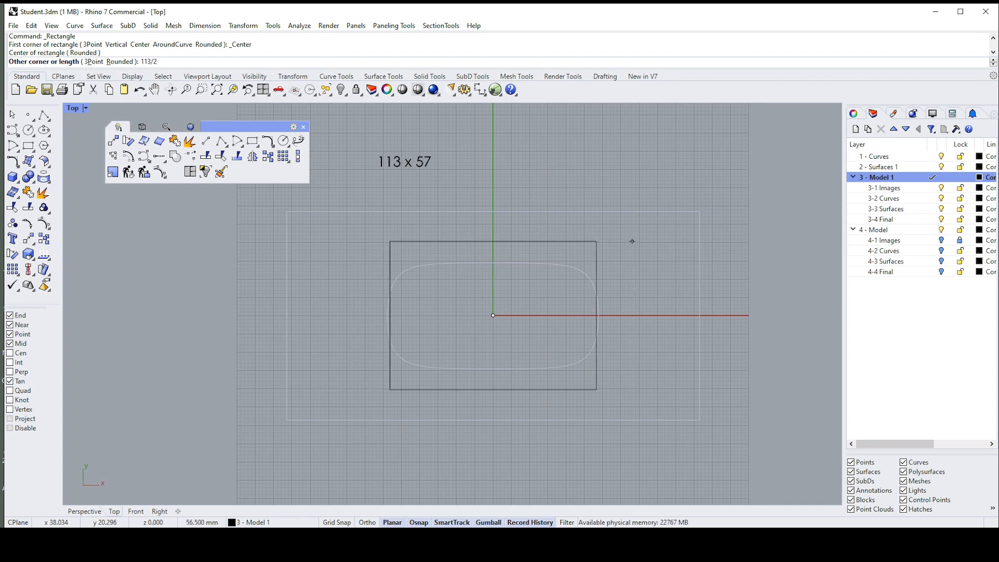
text(,)
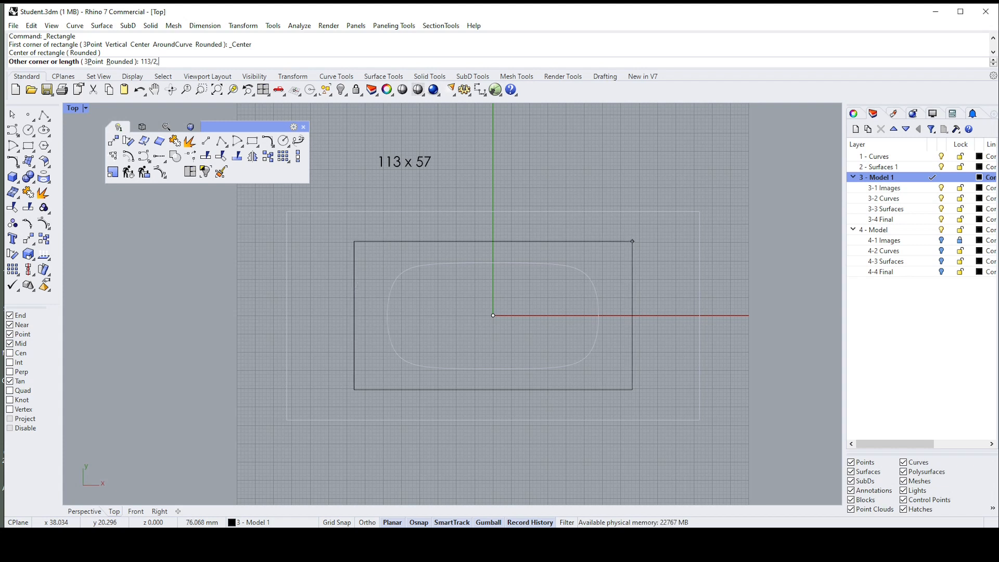
text(57)
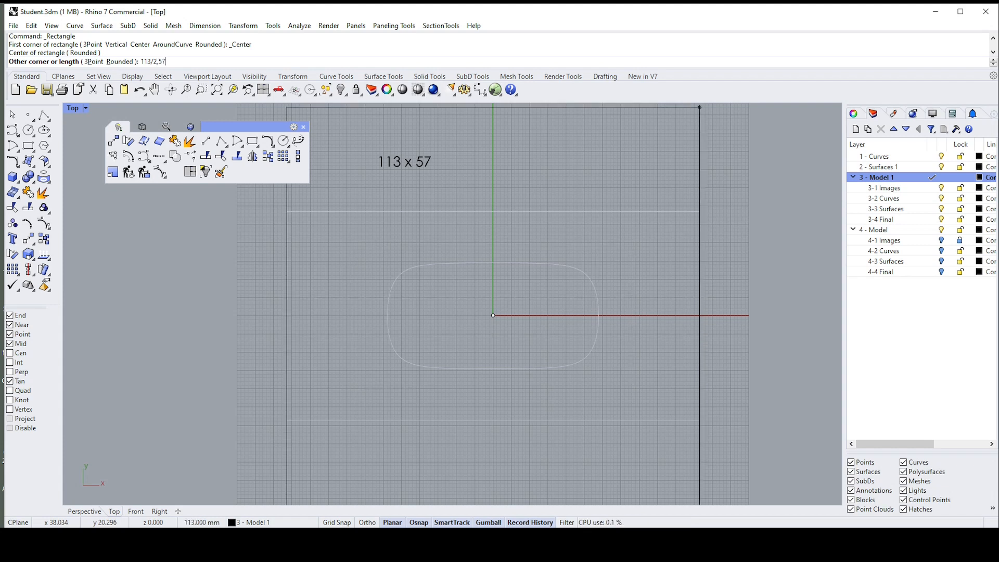
text(/2)
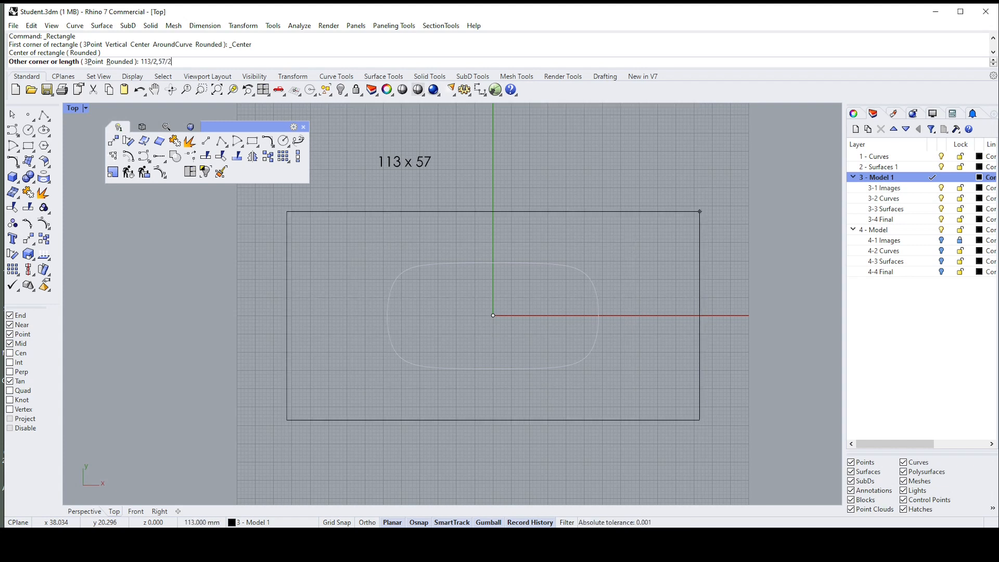
key(Return)
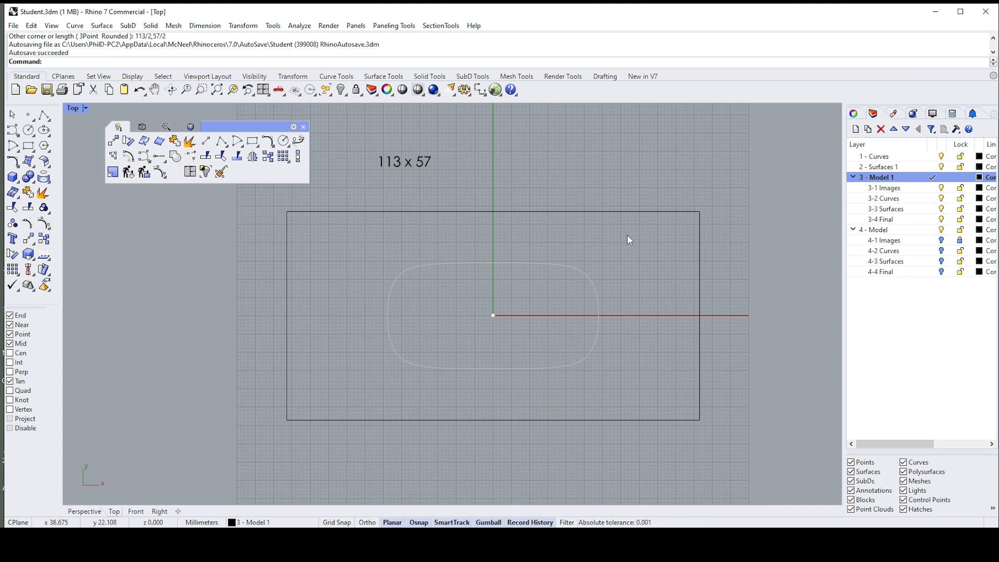
- Try locking the new 113 × 57 mm rectangle, and delete it after undoing the lock
click(637, 212)
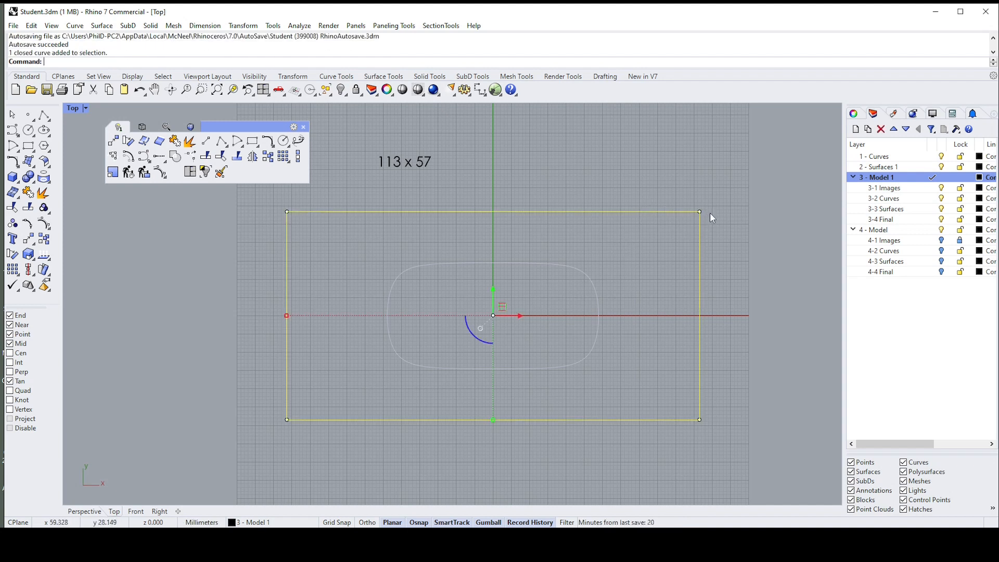
key(ctrl+l)
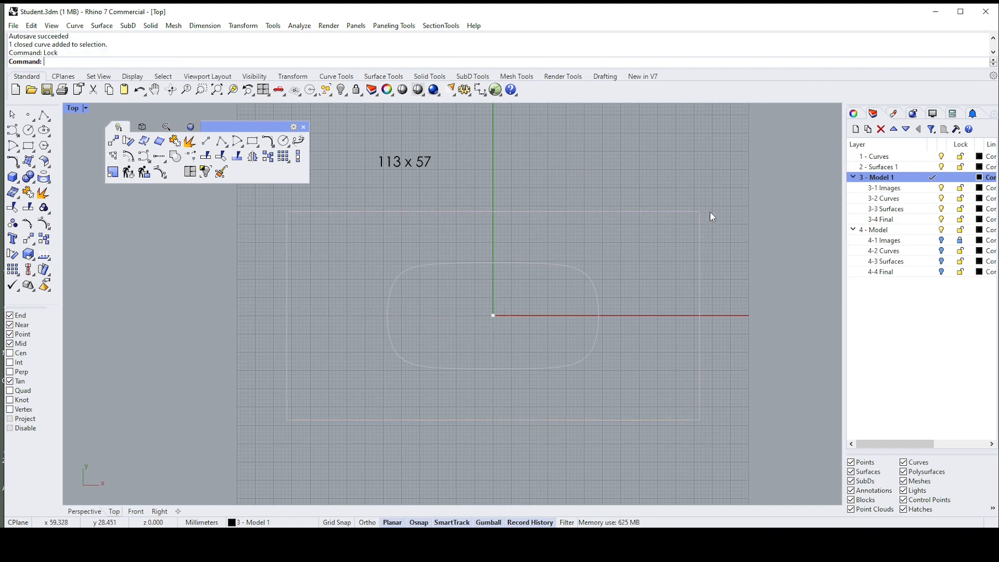
key(ctrl+z)
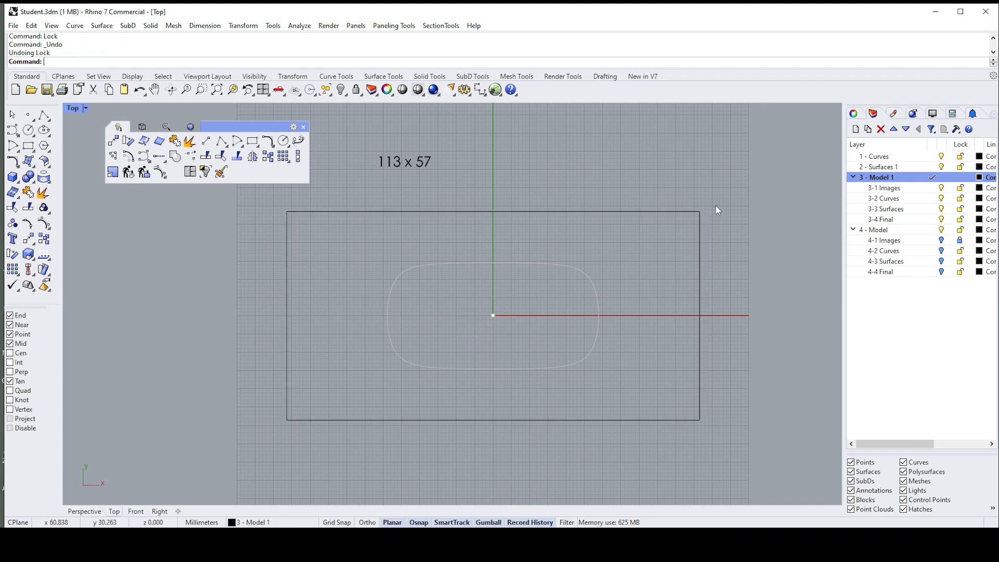
click(700, 214)
key(Delete)
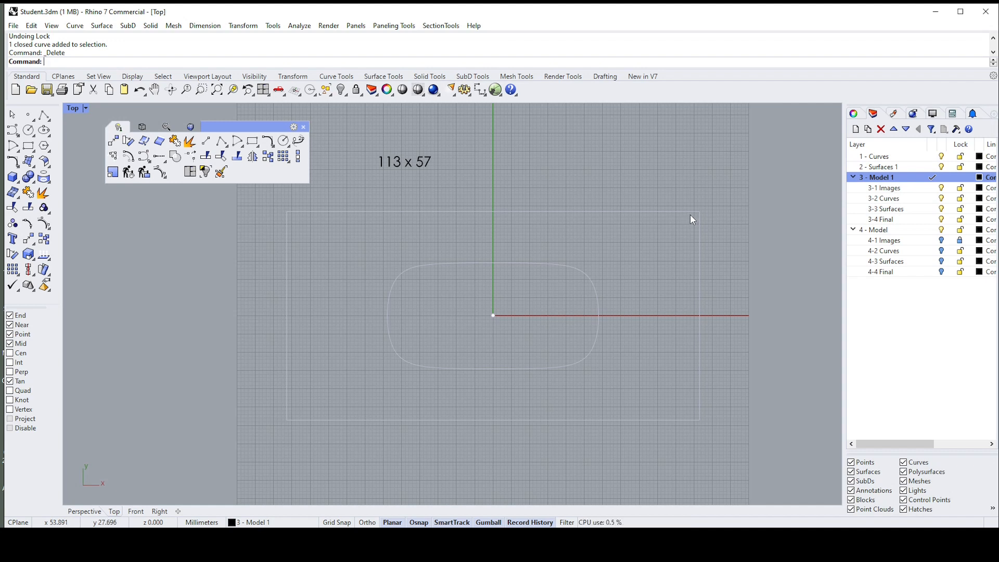
- Make the 3-1 Images sublayer the current layer
click(934, 191)
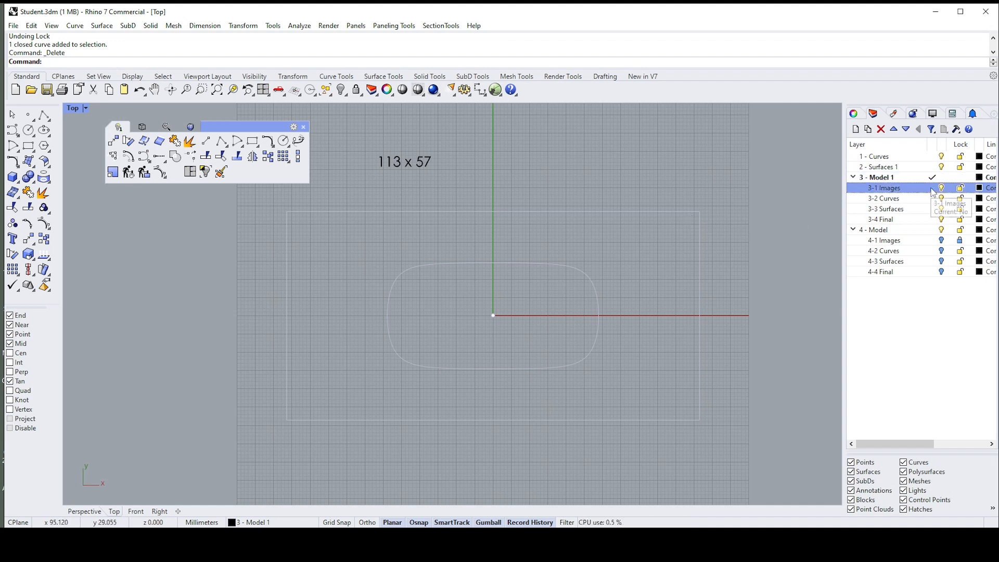
click(933, 190)
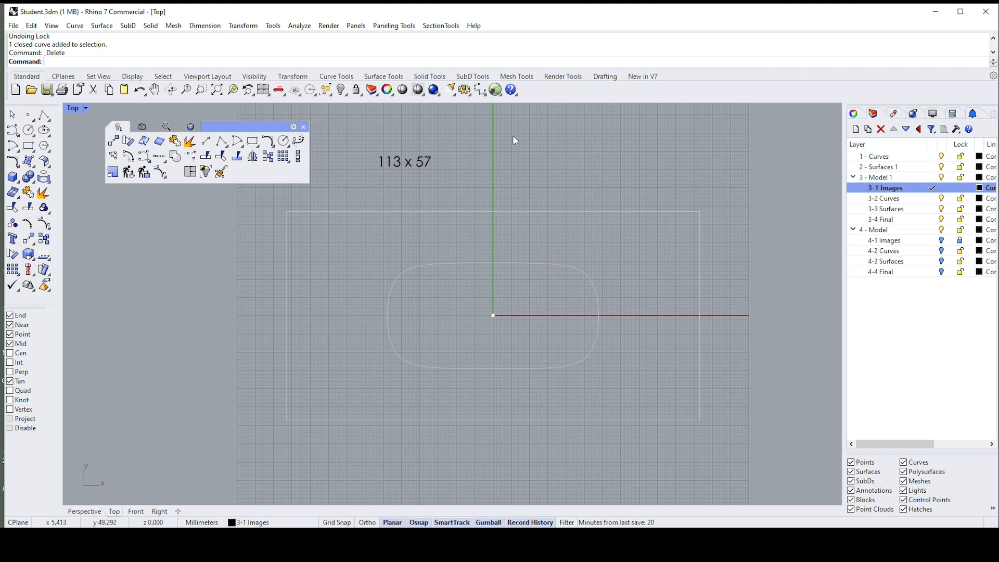
- Insert Apple Mouse top.jpg as a picture, from the guide rectangle's lower-left corner to its vertical centre line
text(Picture)
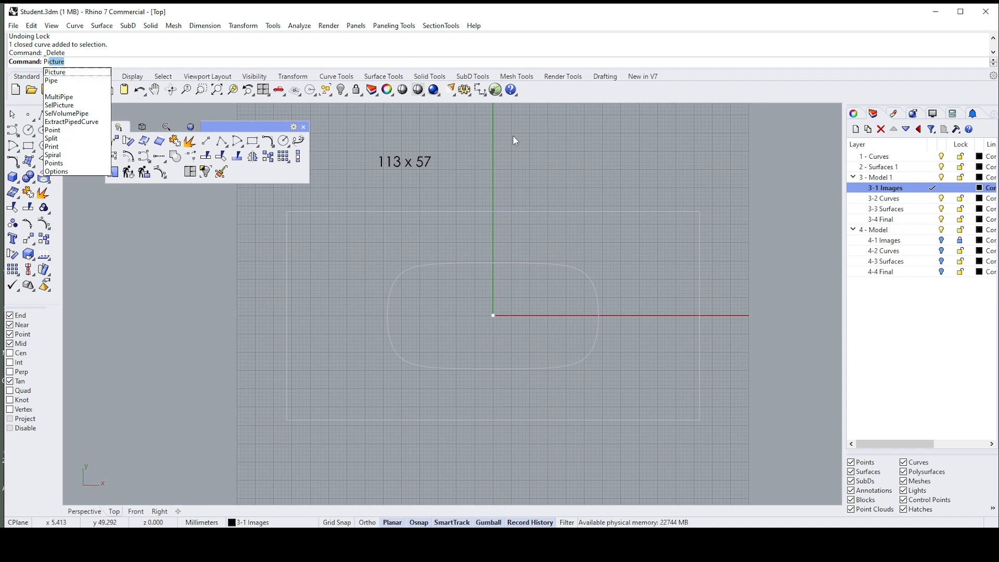
key(Return)
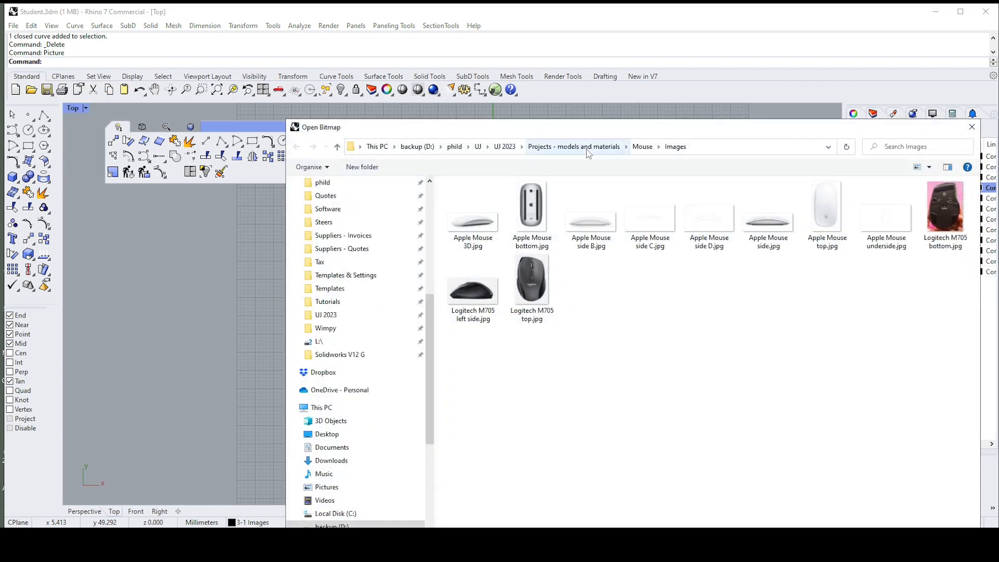
drag(679, 129, 688, 131)
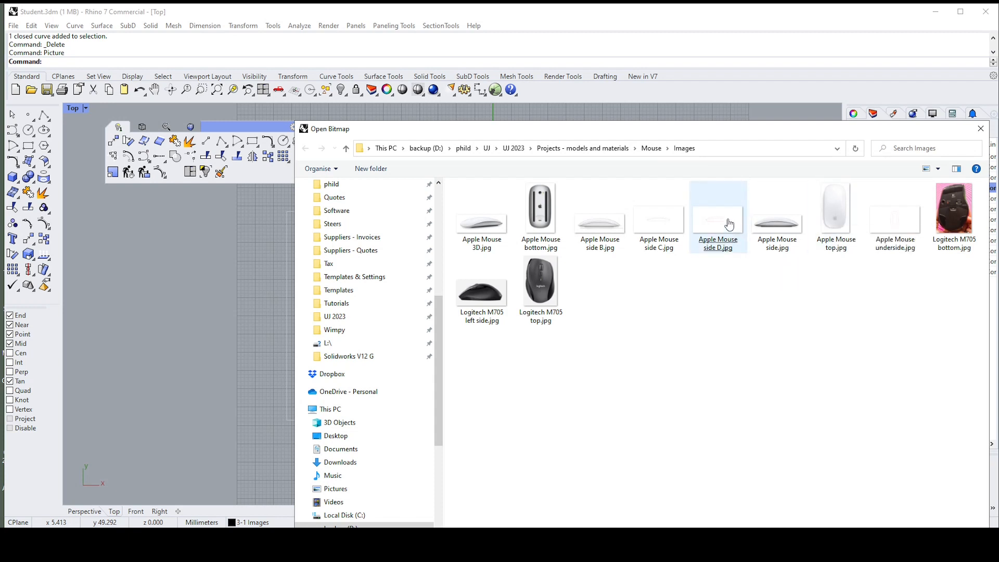
double_click(839, 212)
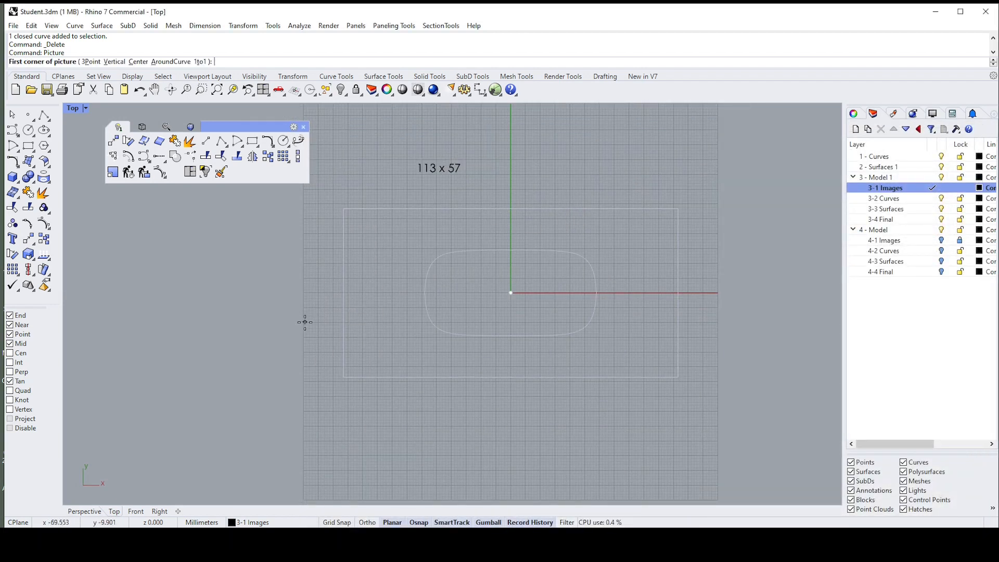
click(344, 377)
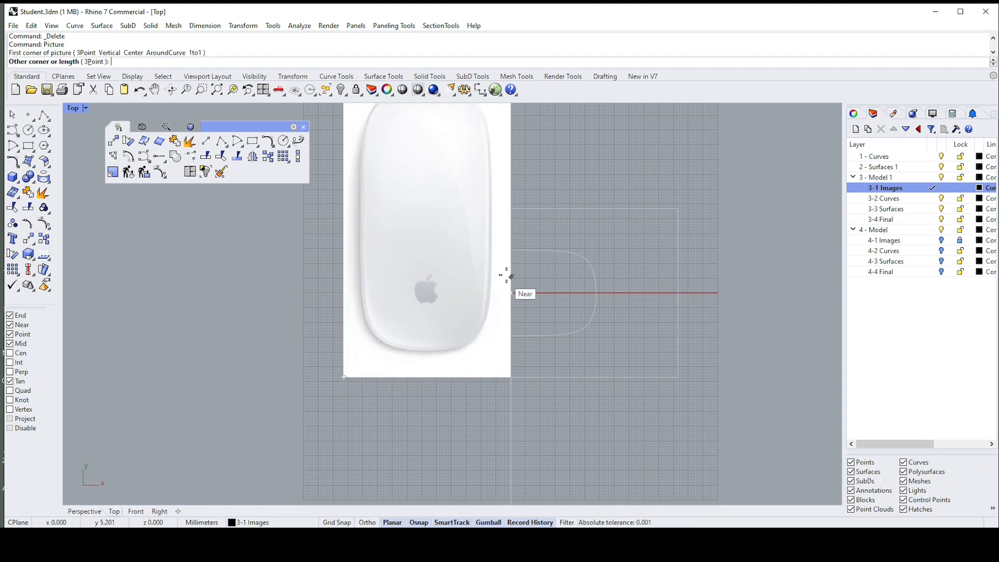
click(531, 219)
scroll(479, 228, down, 2)
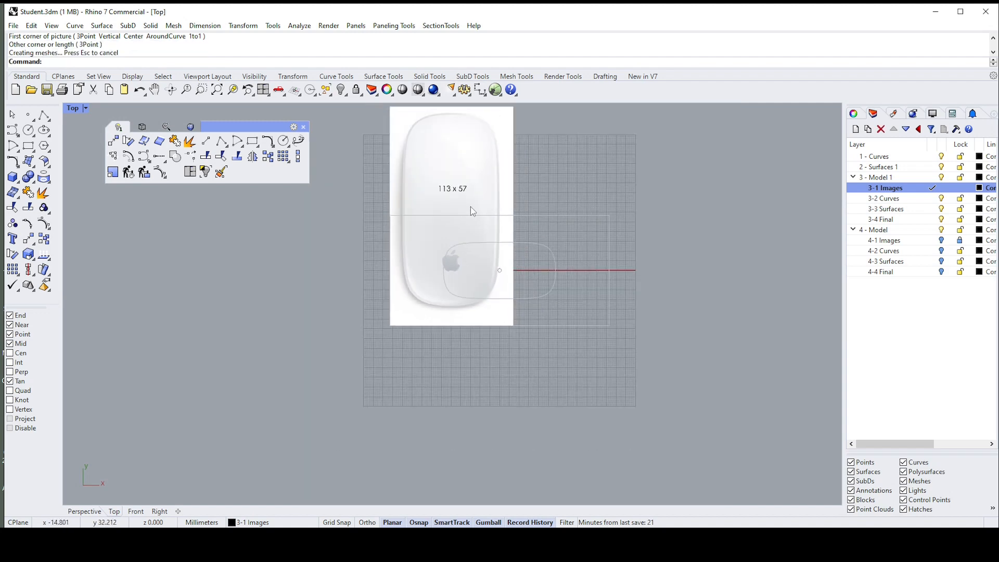
- Rotate the mouse picture 90° counterclockwise so its length runs along the X axis
click(479, 179)
scroll(479, 179, down, 2)
scroll(442, 147, up, 2)
scroll(442, 147, up, 2)
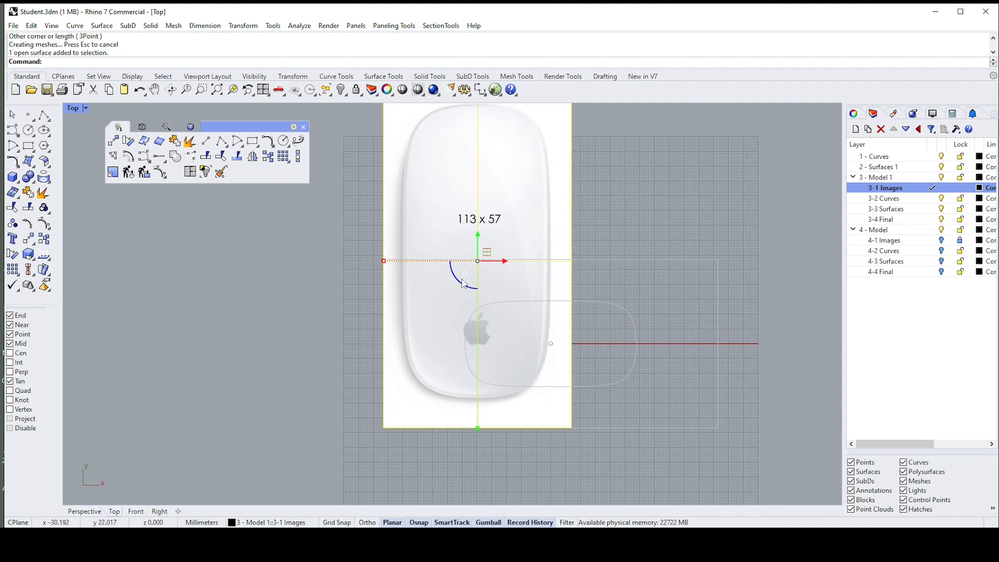
shift+drag(465, 287, 499, 292)
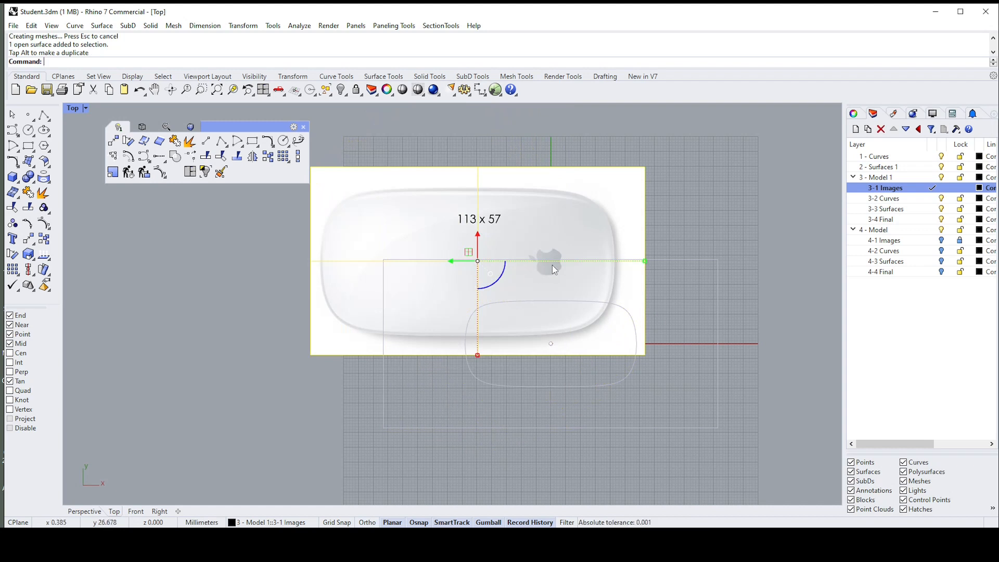
- Move the mouse picture over the 113 × 57 mm guide rectangle and scale it up uniformly until the mouse outline roughly fills it
key(alt+q)
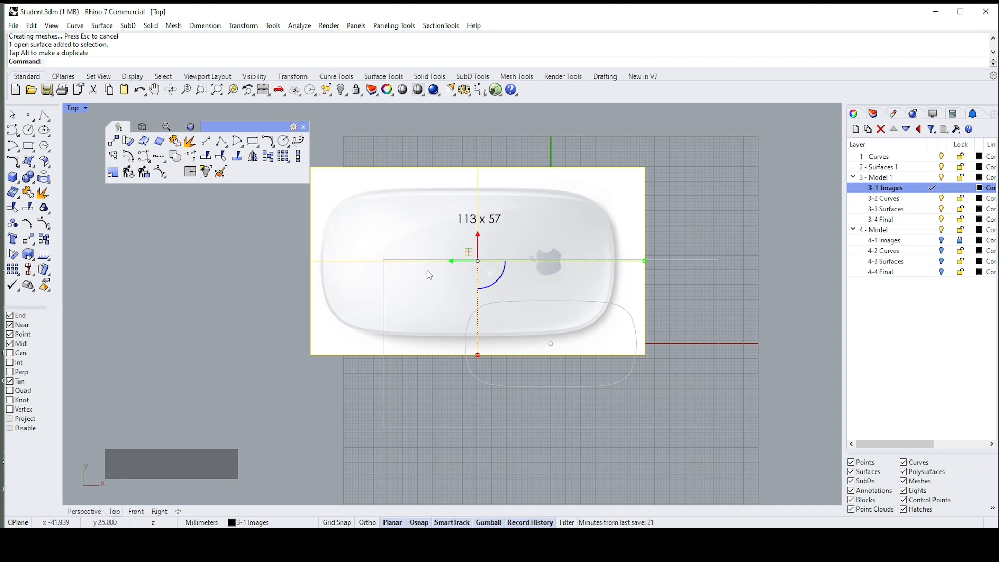
scroll(428, 276, up, 1)
drag(467, 266, 565, 266)
drag(589, 232, 589, 332)
scroll(589, 333, down, 3)
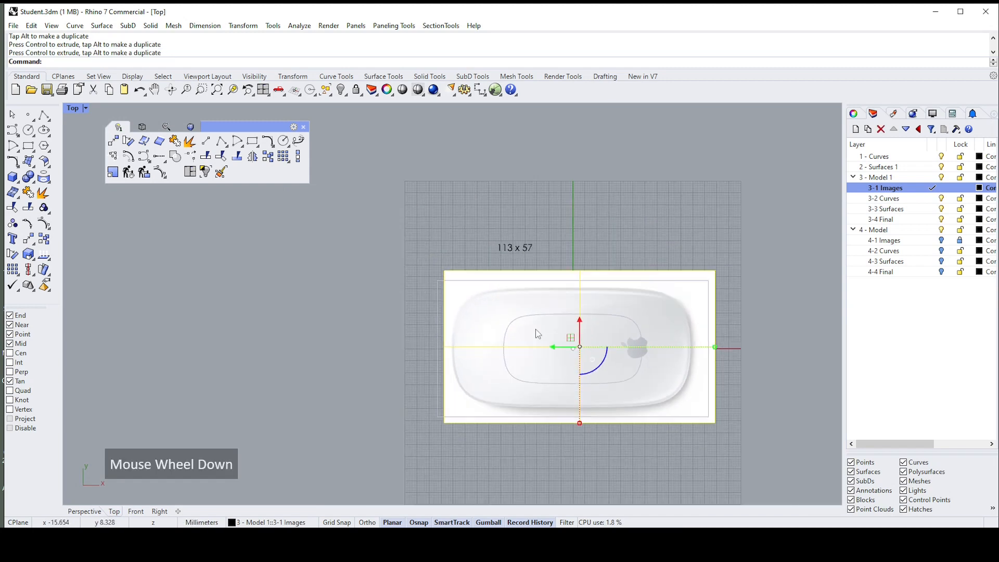
scroll(538, 332, up, 1)
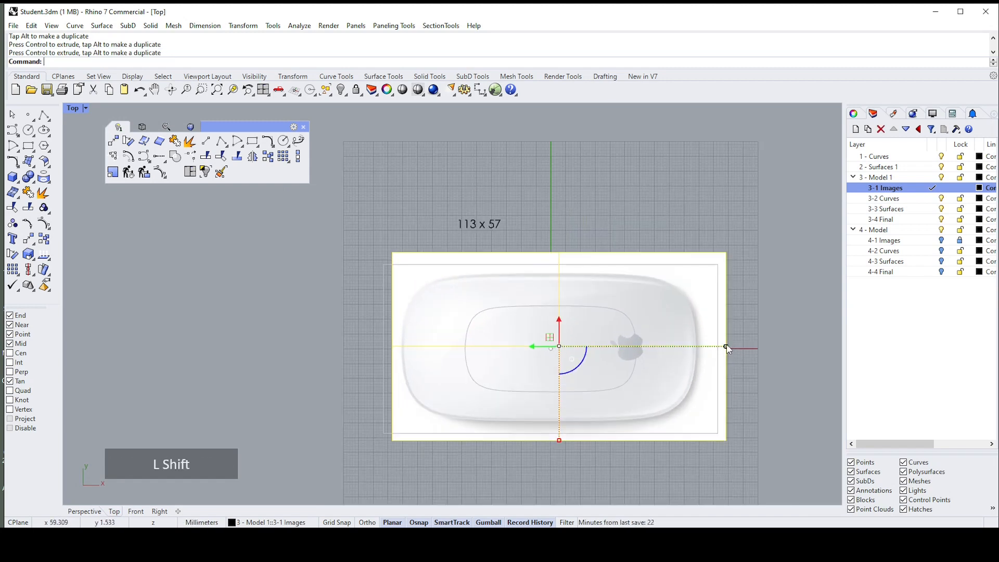
shift+drag(727, 347, 753, 344)
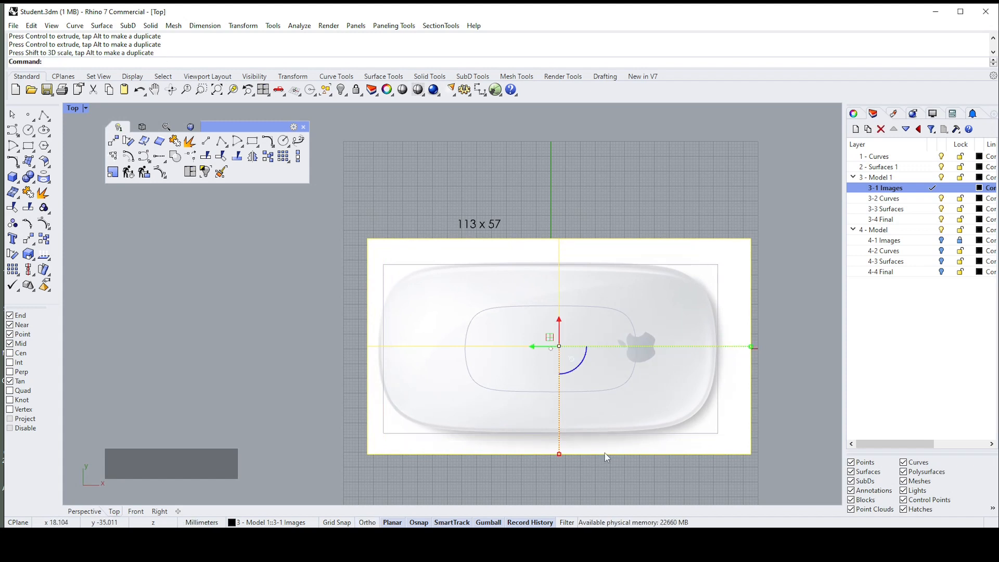
- Nudge the picture in 0.2 mm increments, 0.6 mm down and 1.4 mm right, and back 0.6 mm left
key(alt+Down)
key(alt+Down)
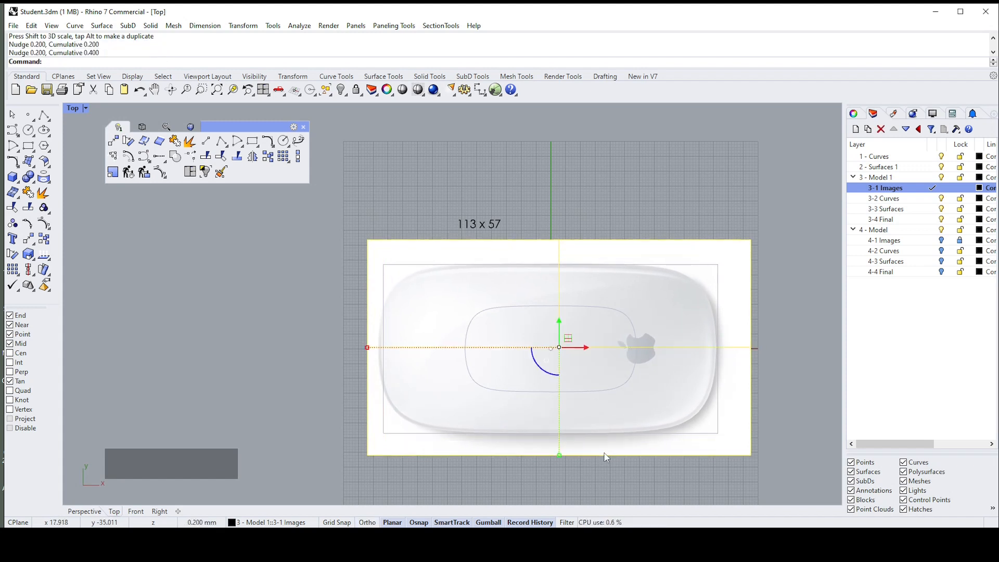
key(alt+Down)
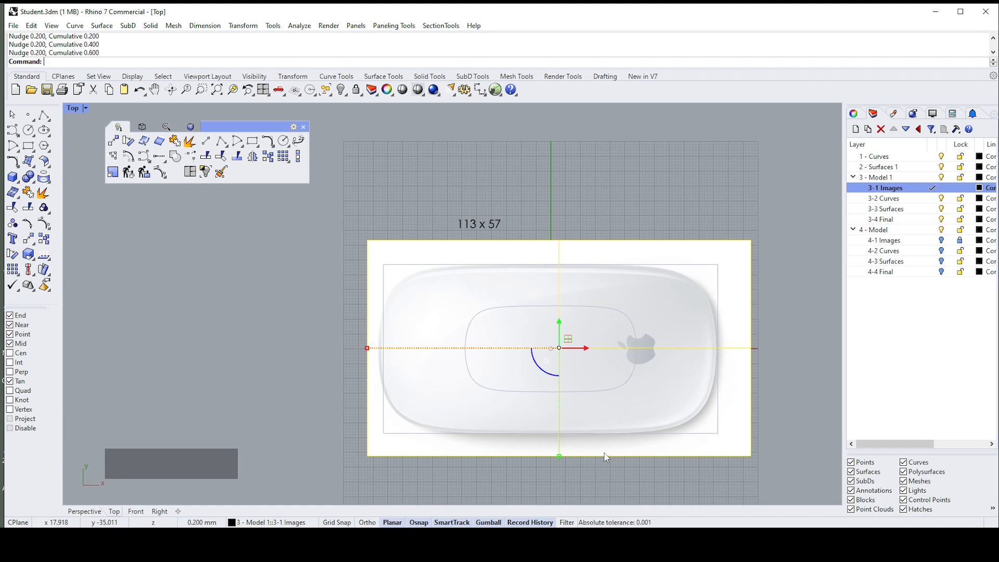
key(alt+Right)
key(alt+Right)
key(alt+Right)
key(alt+Right)
key(alt+Right)
key(alt+Right)
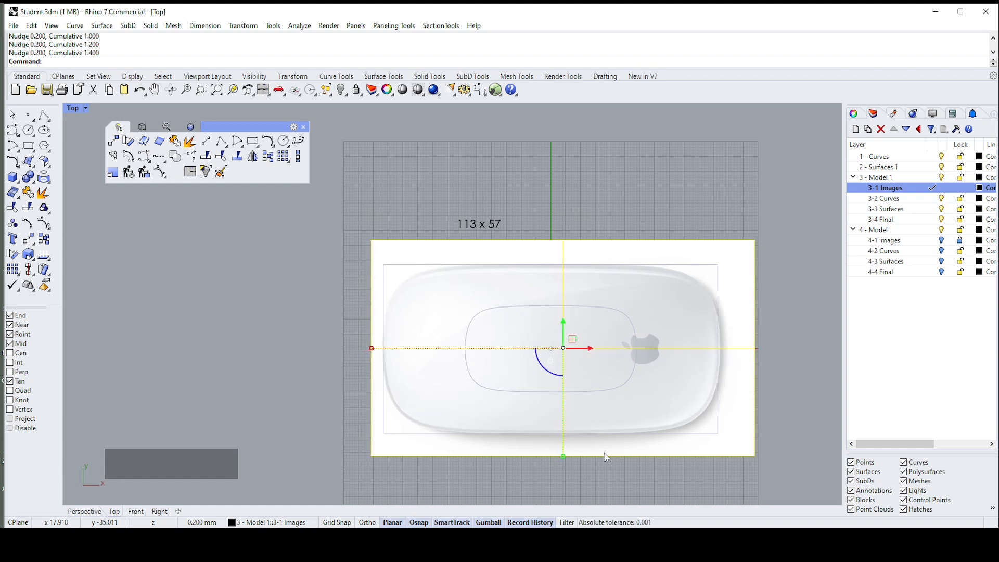
key(alt+Left)
key(alt+Left)
key(alt+Left)
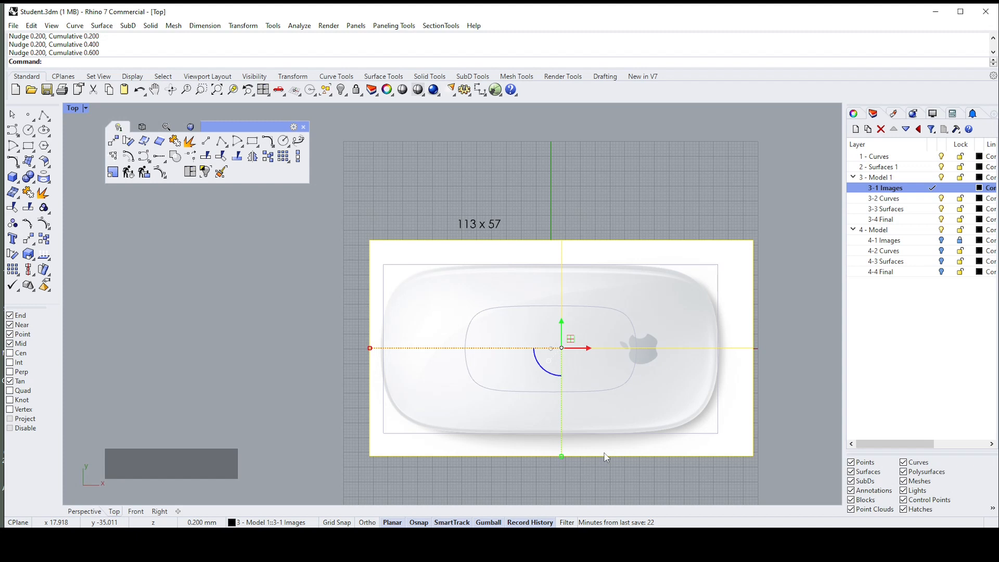
- Scale the picture down slightly and uniformly to fit the mouse outline to the guide rectangle
shift+click(370, 350)
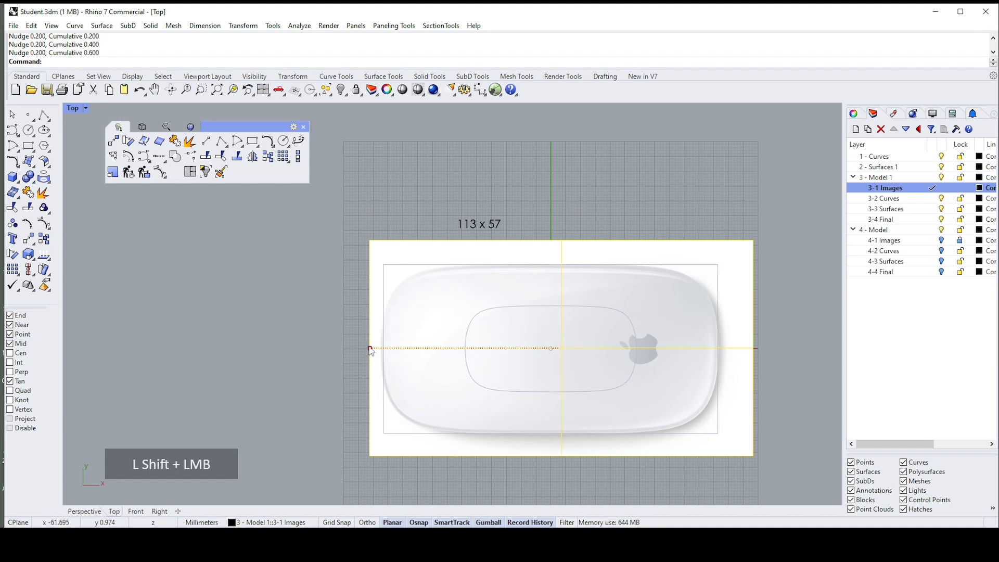
shift+drag(372, 351, 374, 354)
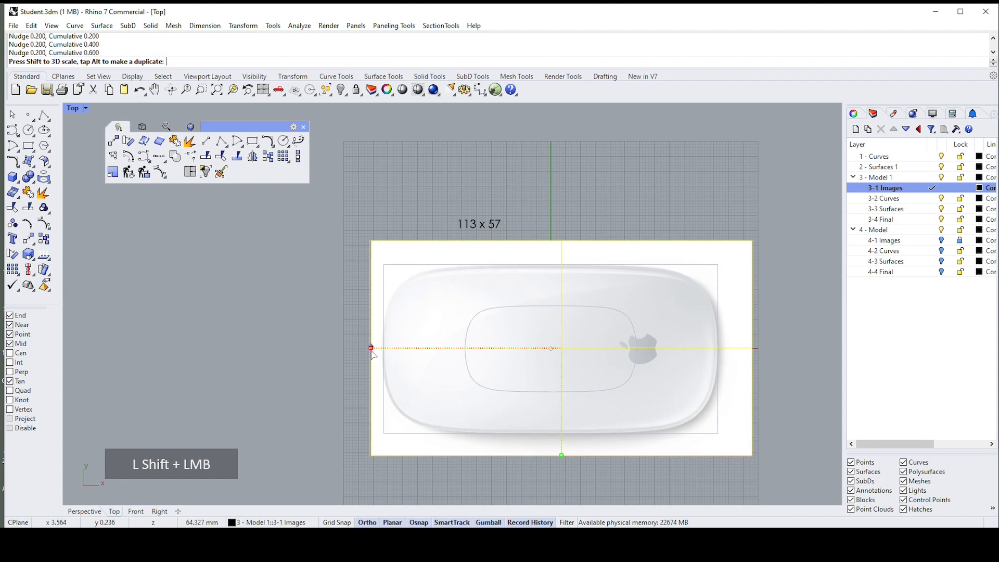
shift+drag(372, 356, 372, 353)
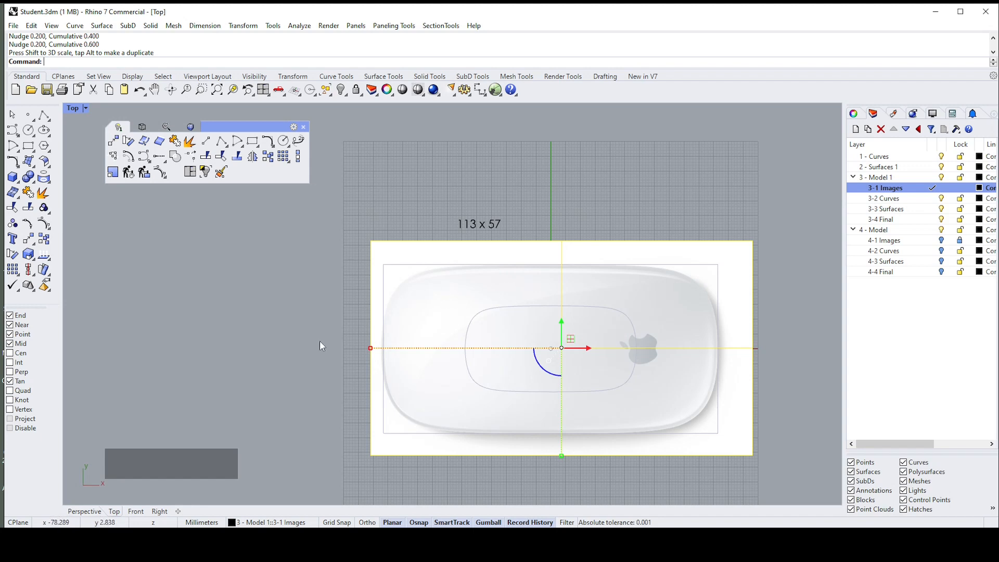
- In the Perspective view, lower the mouse picture vertically so it lies well below the guide curves
text(z)
right_click(230, 374)
scroll(477, 285, down, 3)
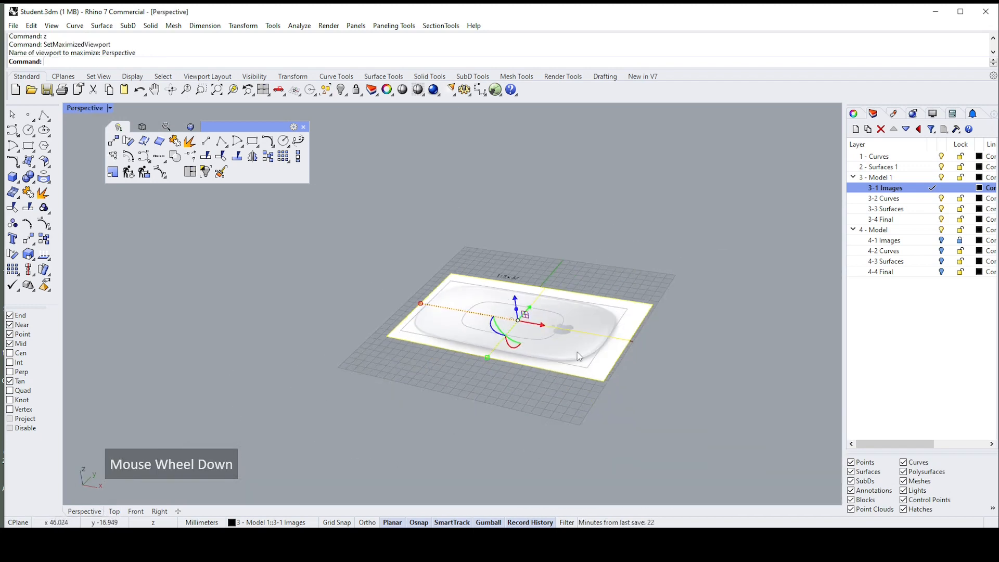
right_drag(541, 296, 510, 295)
drag(508, 293, 509, 378)
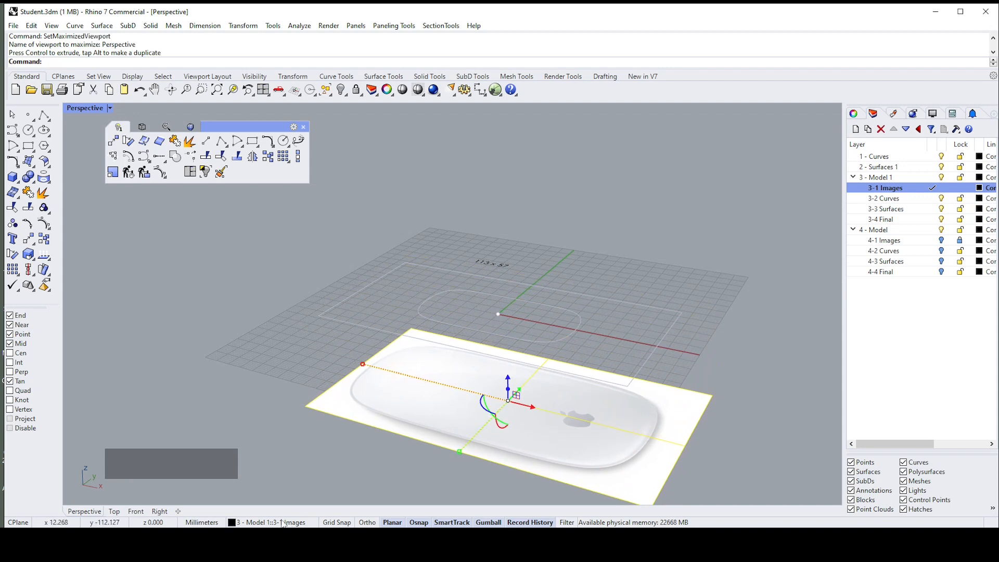
- Return to the Top view and display the material properties of the mouse picture
text(t)
key(Return)
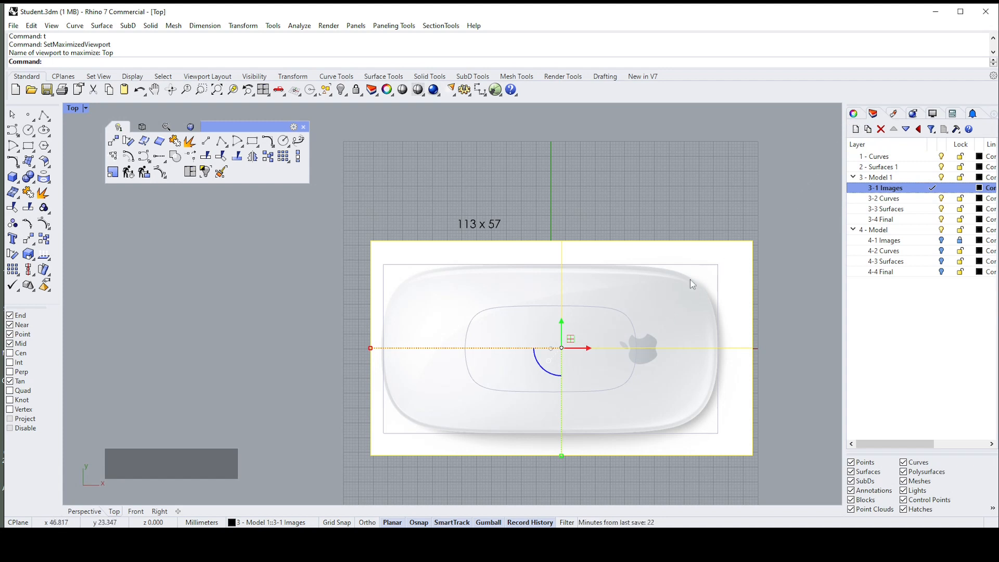
click(855, 114)
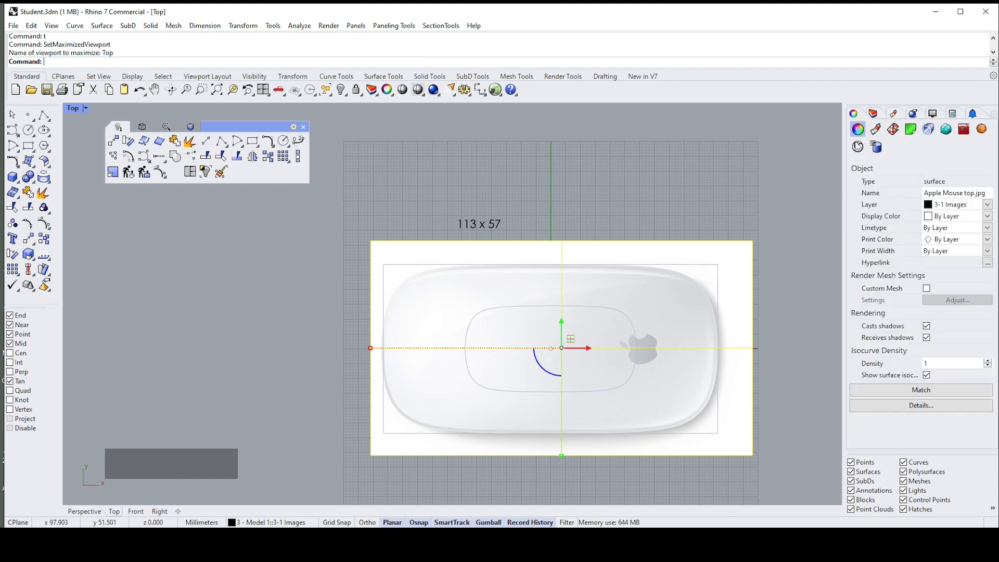
click(877, 131)
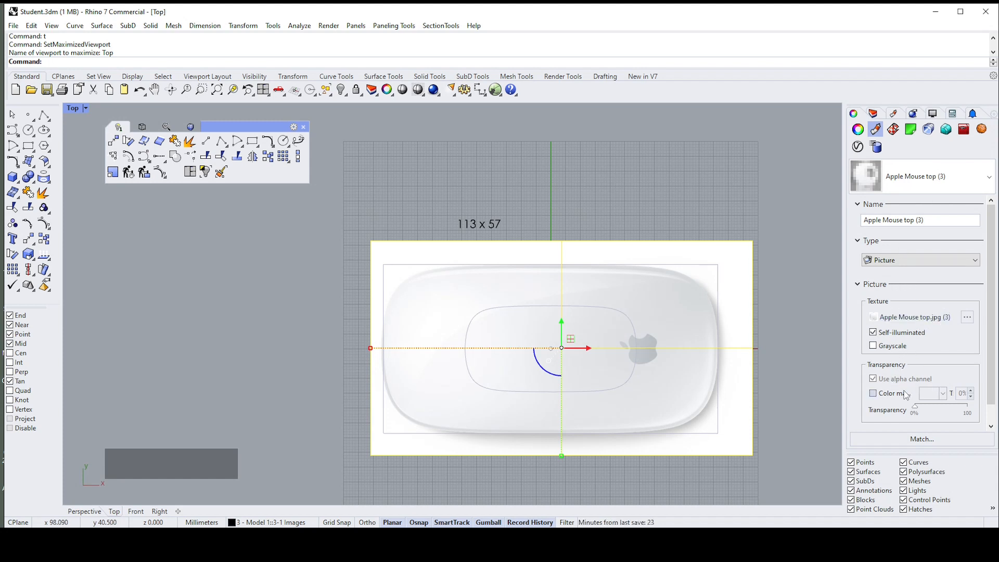
- Try masking out the picture's background with a color mask using white sampled from its corner area
click(874, 395)
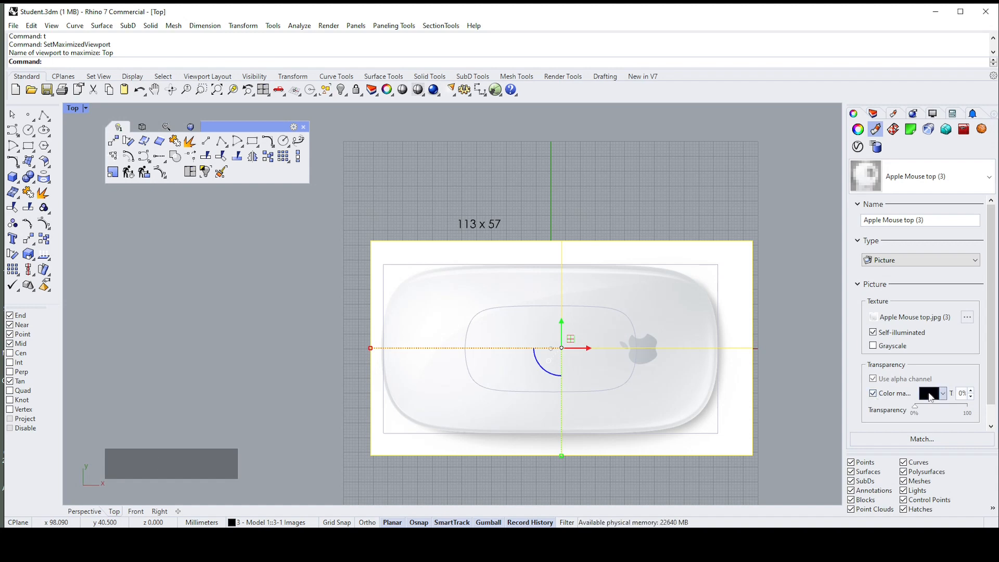
click(931, 394)
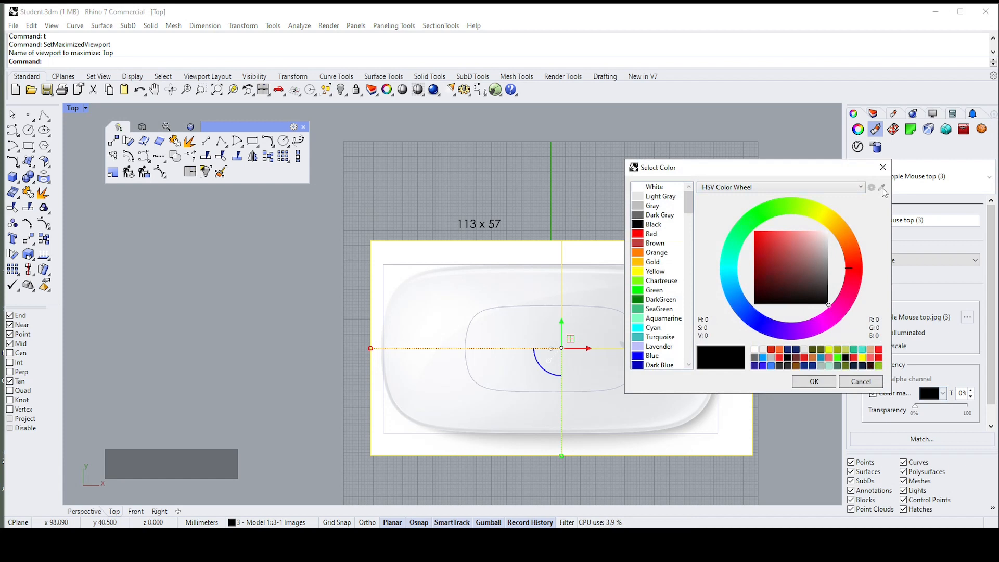
drag(846, 168, 823, 170)
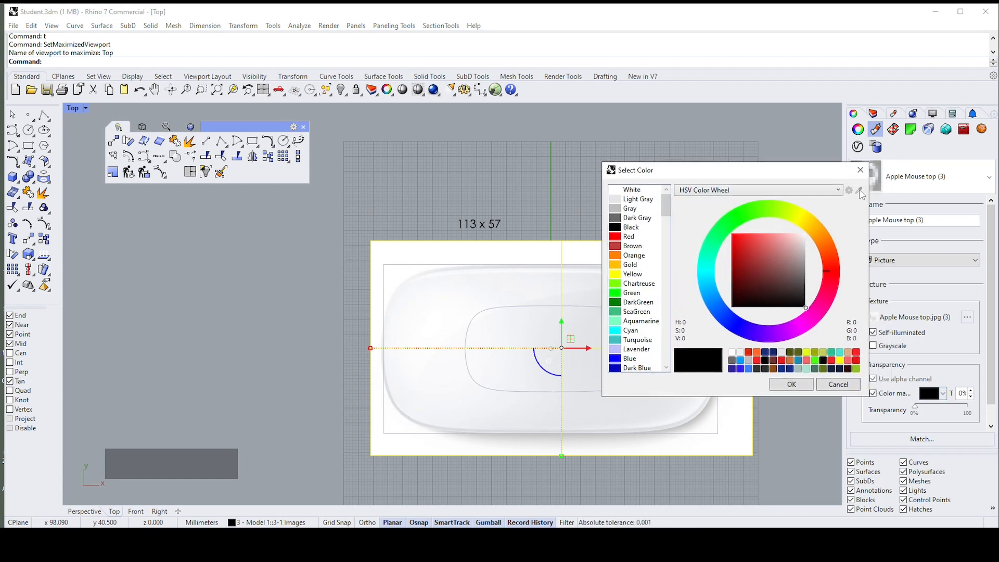
click(860, 191)
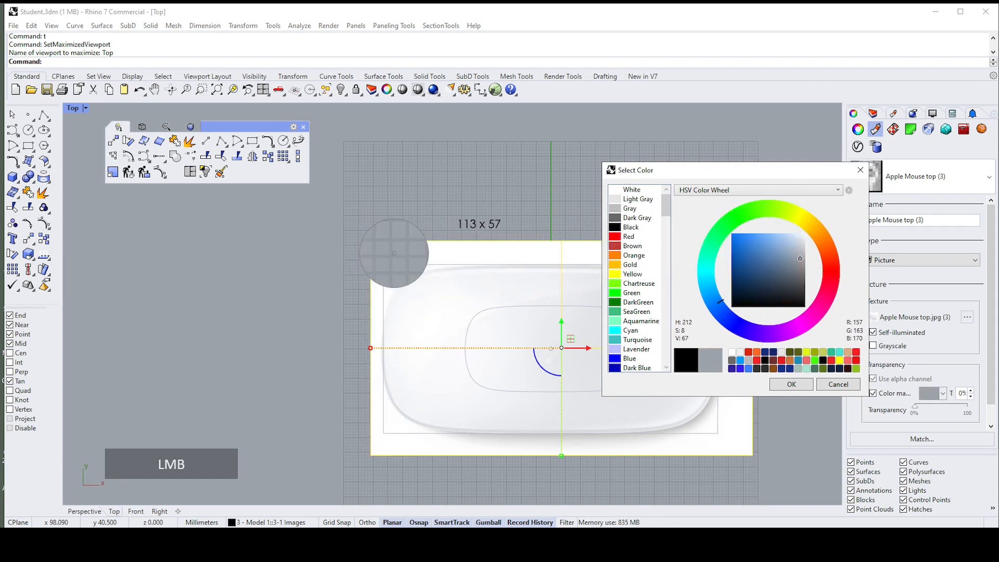
click(413, 260)
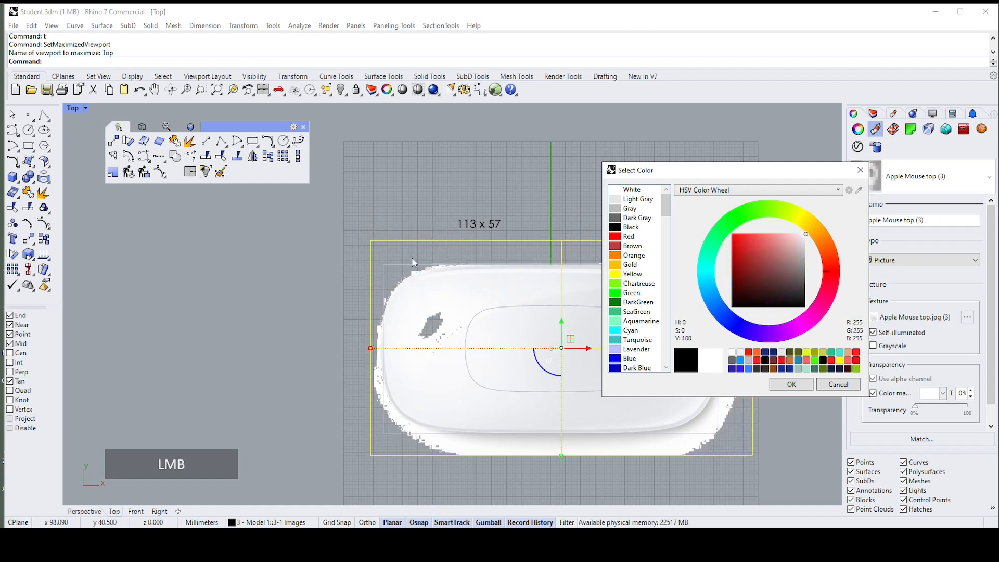
click(798, 385)
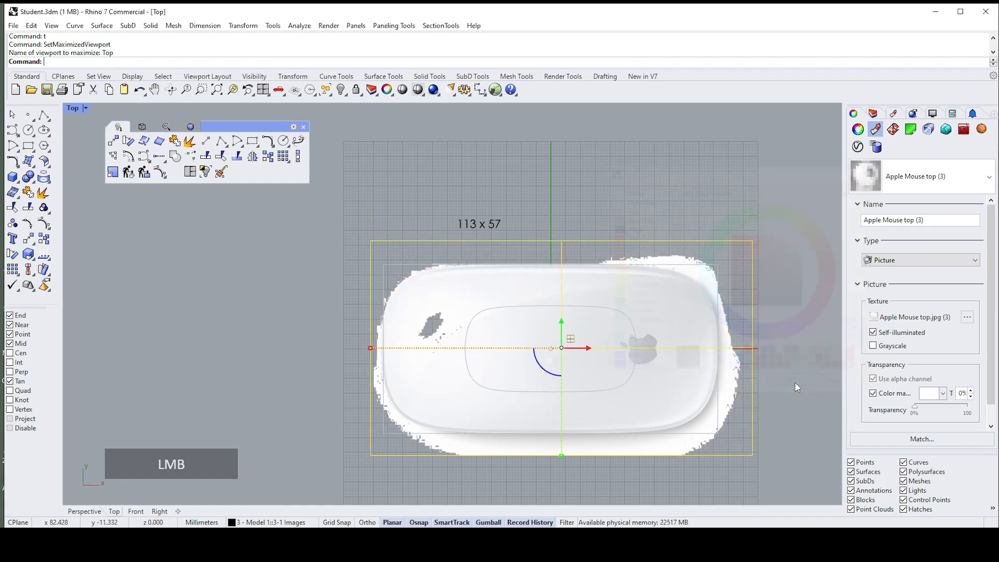
- Try raising and lowering the color mask tolerance, and disable the color mask
click(971, 392)
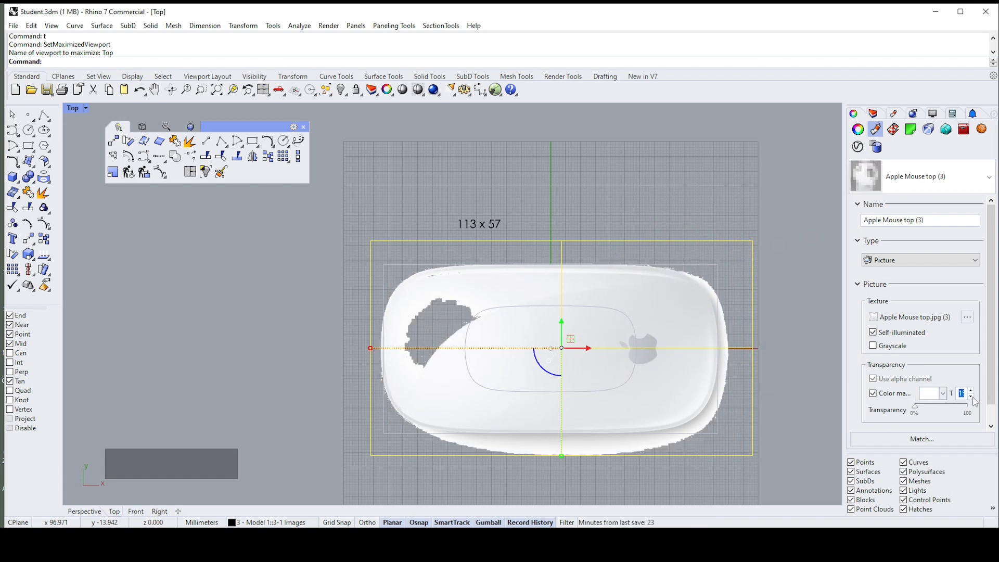
click(972, 397)
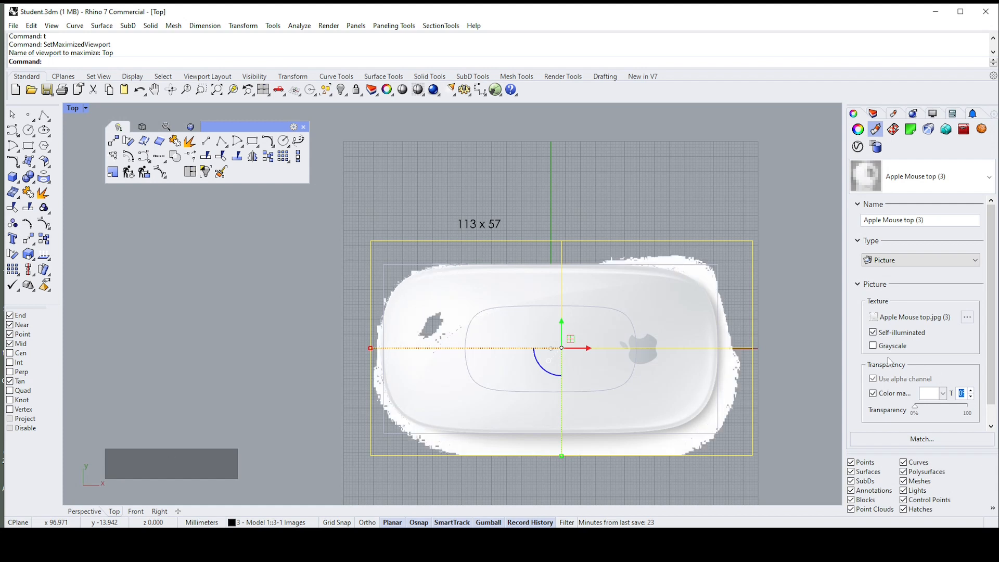
click(874, 395)
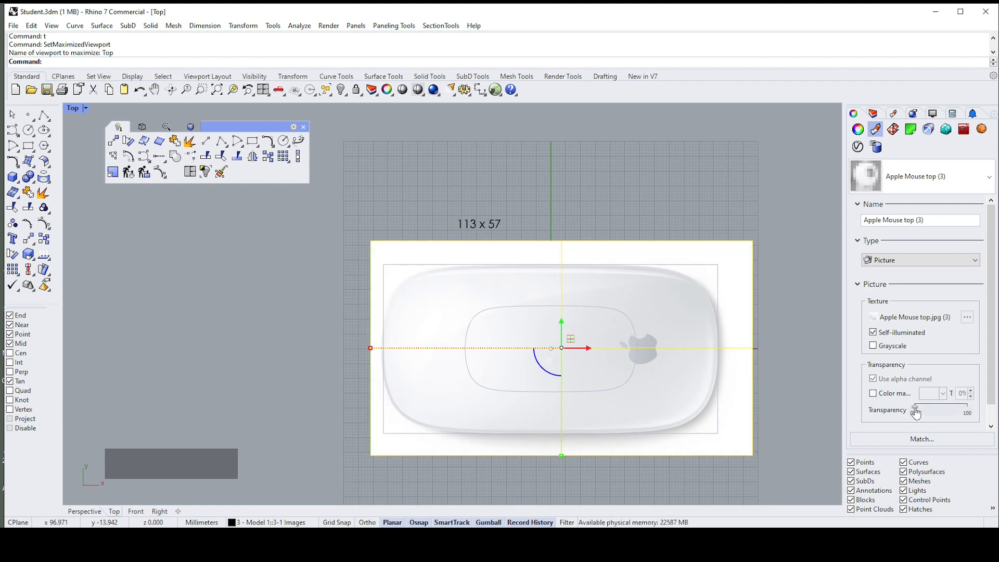
- Set the mouse picture's transparency to 39% and deselect the picture
drag(917, 413, 935, 415)
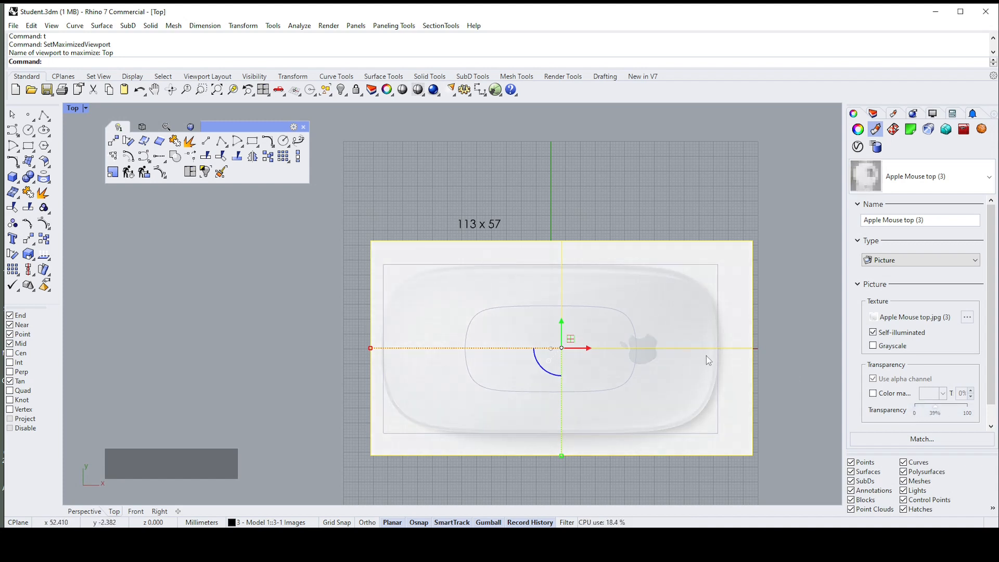
click(800, 281)
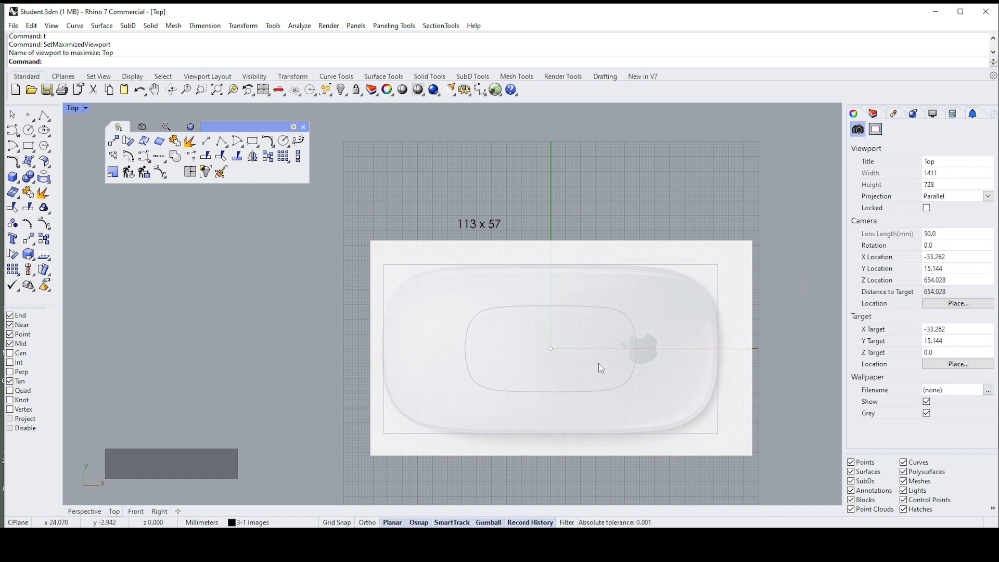
- Switch to the Front view and place the Apple Mouse side D.jpg picture, starting its first corner on the horizontal axis at the grid's left edge
key(Return)
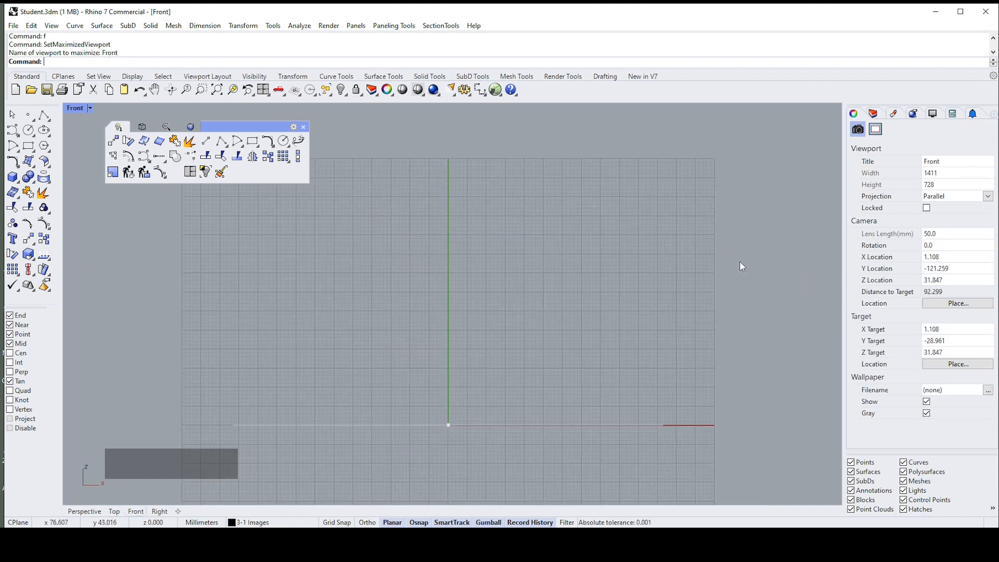
scroll(540, 263, down, 1)
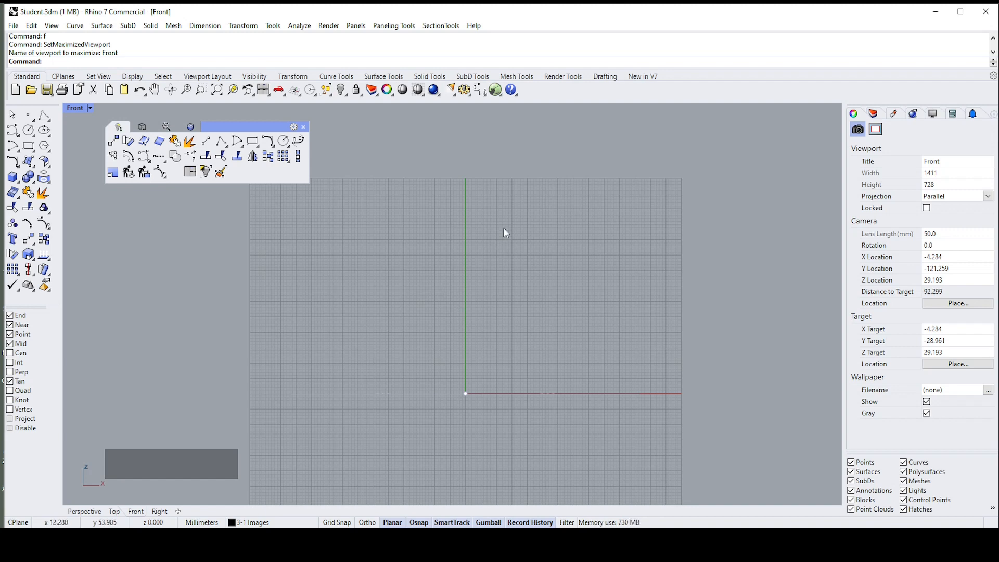
text(Picture)
key(Return)
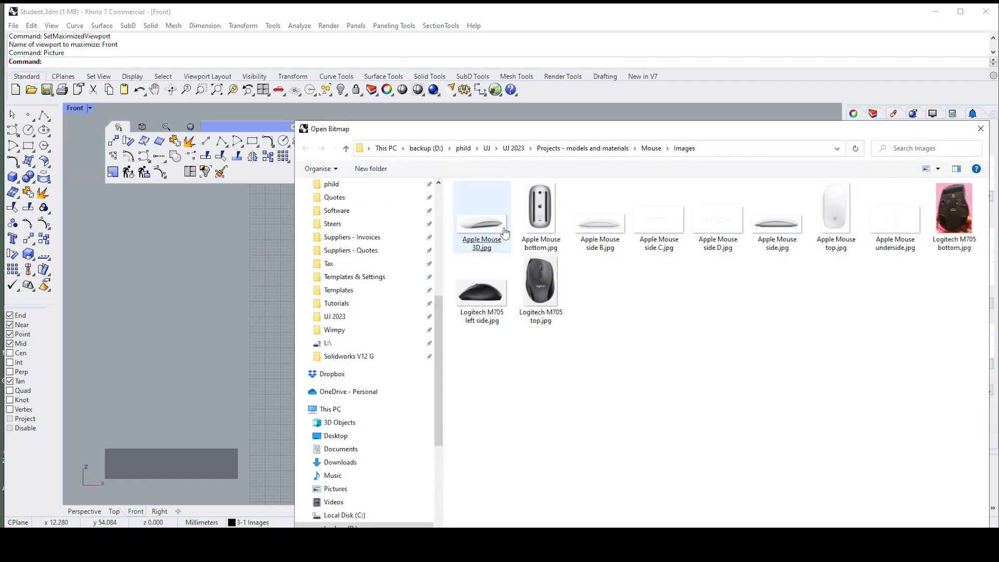
double_click(726, 233)
scroll(526, 313, down, 1)
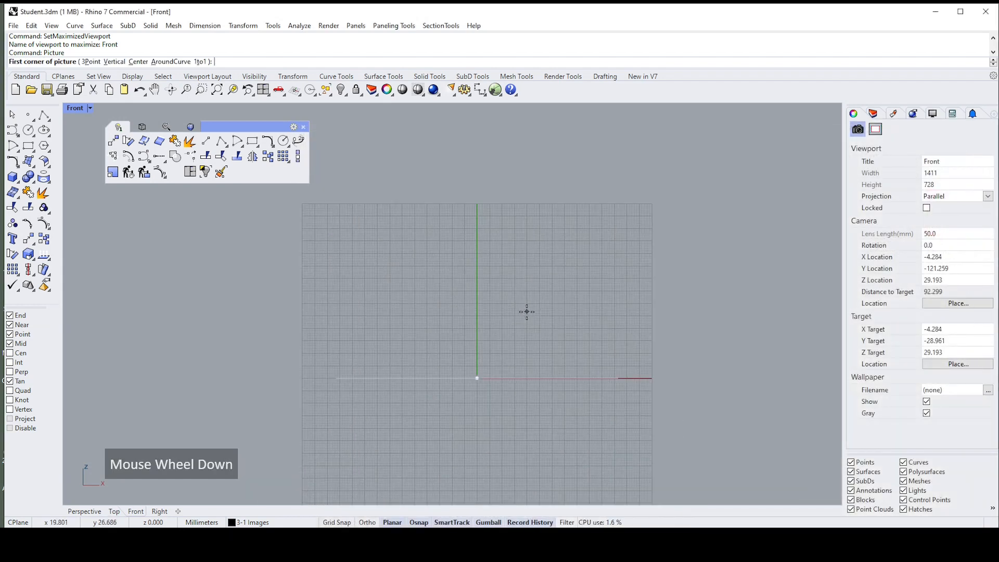
scroll(472, 357, up, 1)
scroll(471, 357, up, 1)
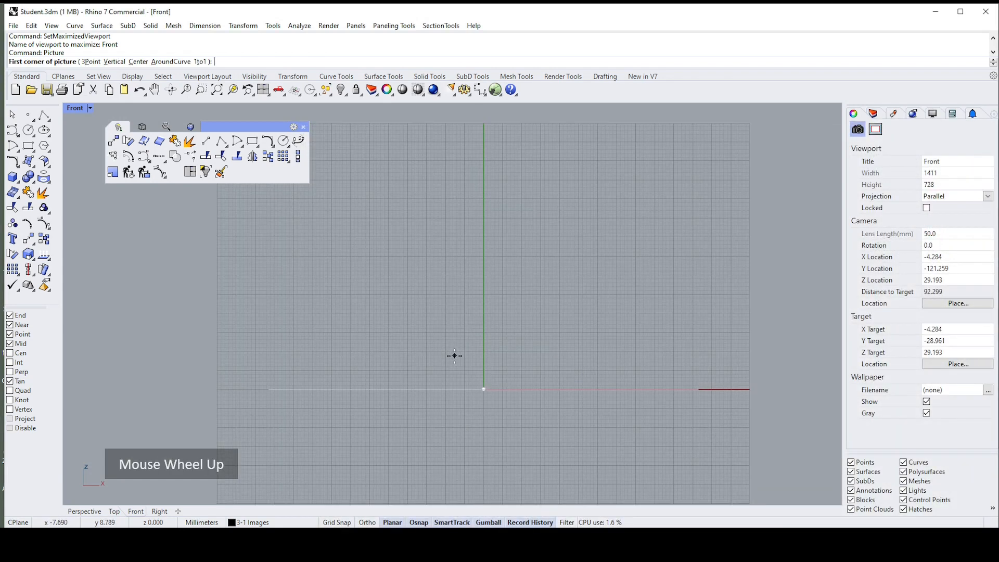
scroll(453, 353, down, 3)
scroll(328, 374, up, 2)
click(324, 370)
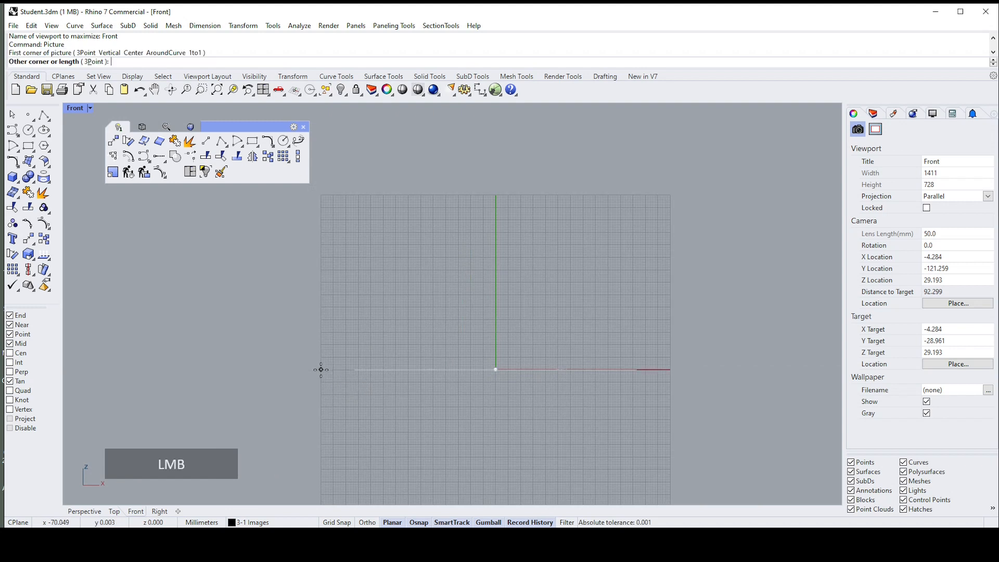
click(810, 244)
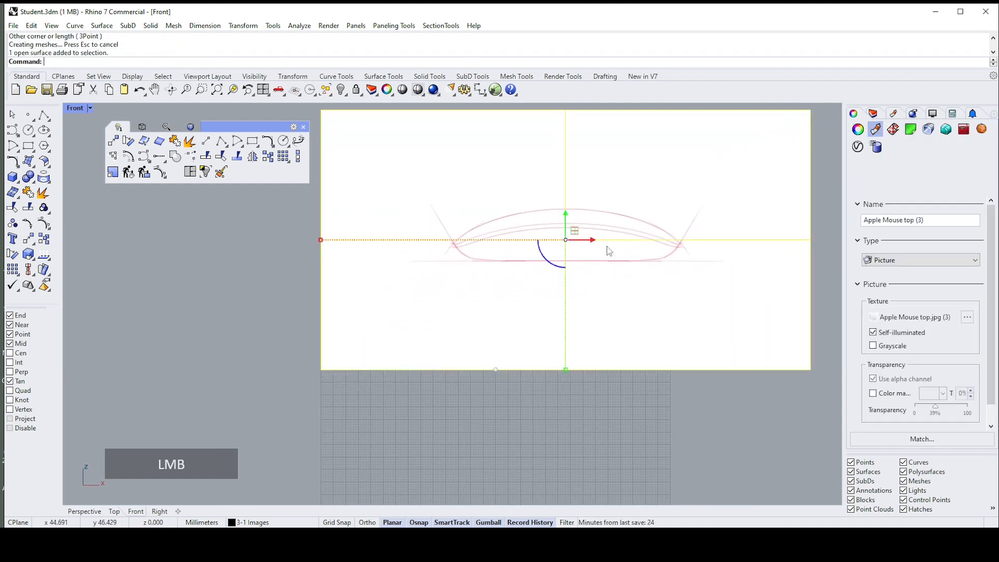
- Move the side picture straight down until the base line of its sketched profile reaches the horizontal guide line
drag(565, 216, 552, 328)
scroll(438, 369, up, 3)
scroll(493, 373, down, 1)
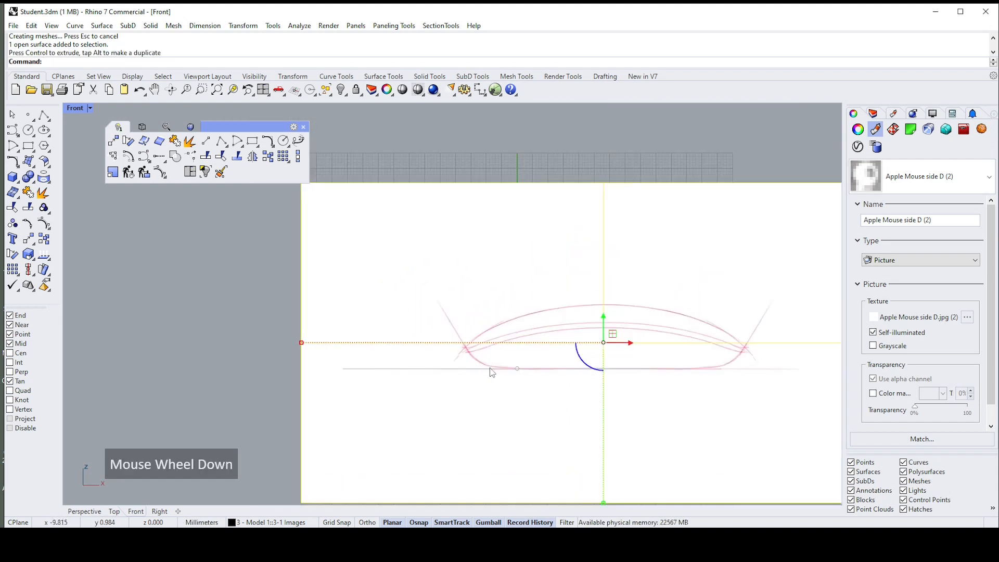
scroll(592, 344, up, 1)
scroll(623, 332, down, 1)
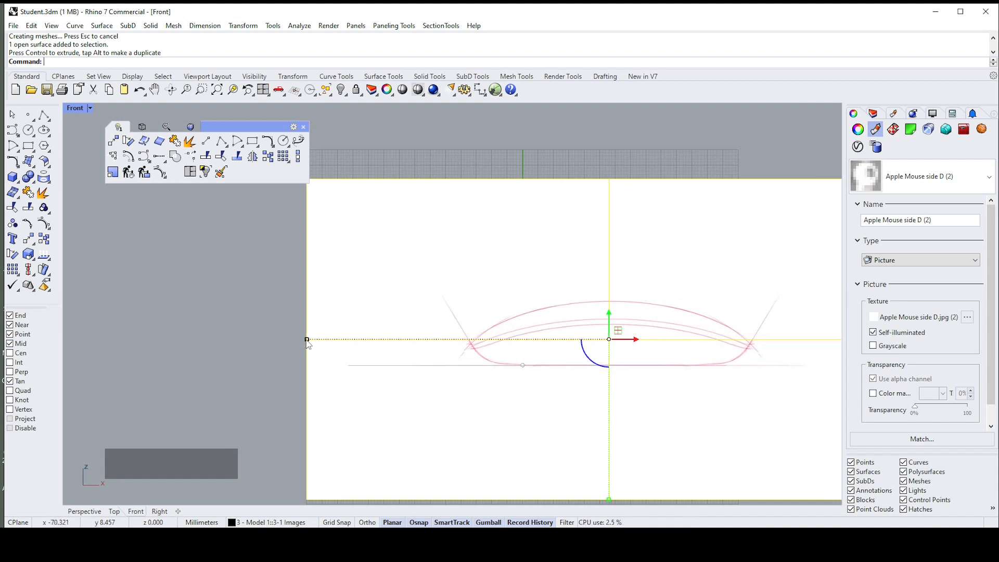
- Enlarge the side picture uniformly about its centre until the profile's left tip is close to the guide line's left end
shift+drag(309, 344, 187, 339)
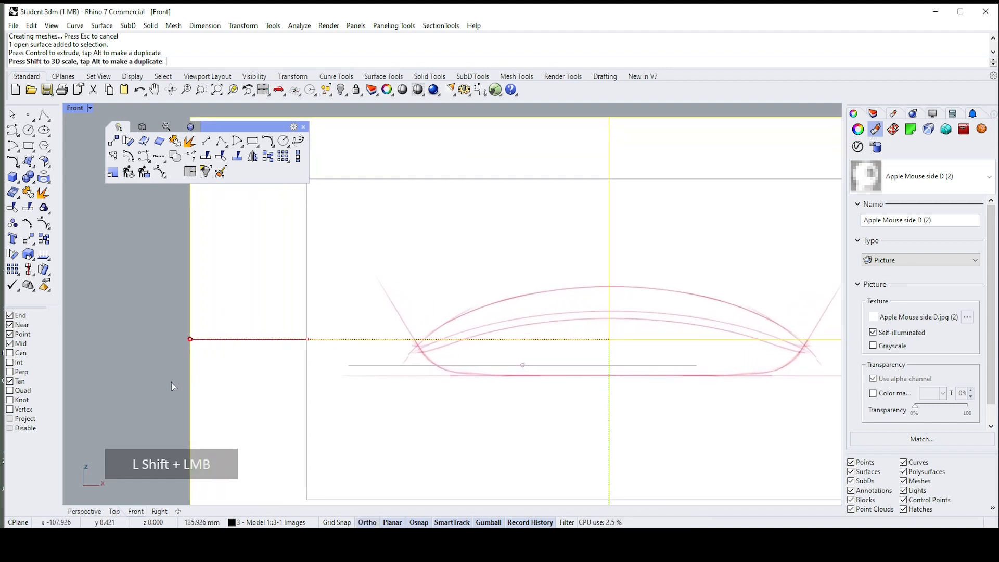
scroll(543, 341, down, 1)
scroll(333, 338, up, 1)
key(shift)
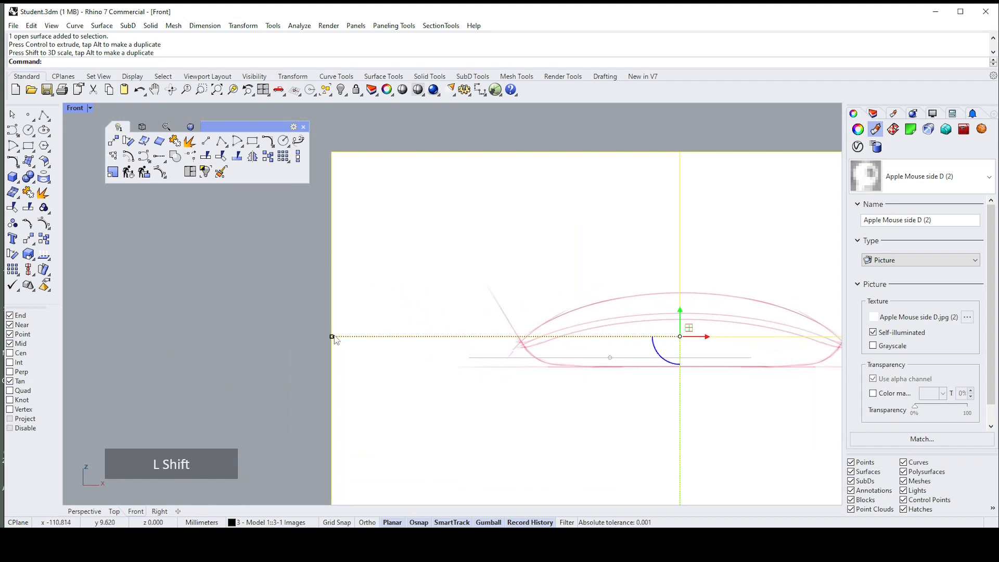
shift+drag(333, 339, 227, 367)
scroll(470, 335, up, 3)
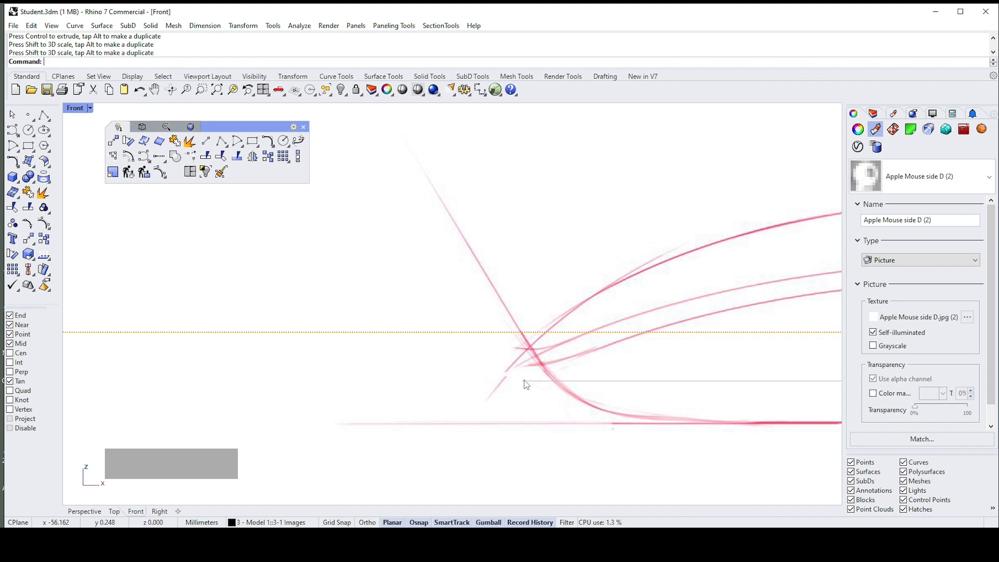
- Nudge the side picture 0.8 mm to the left to line up the profile's left tip with the guide line's end
key(Left)
key(Left)
key(Left)
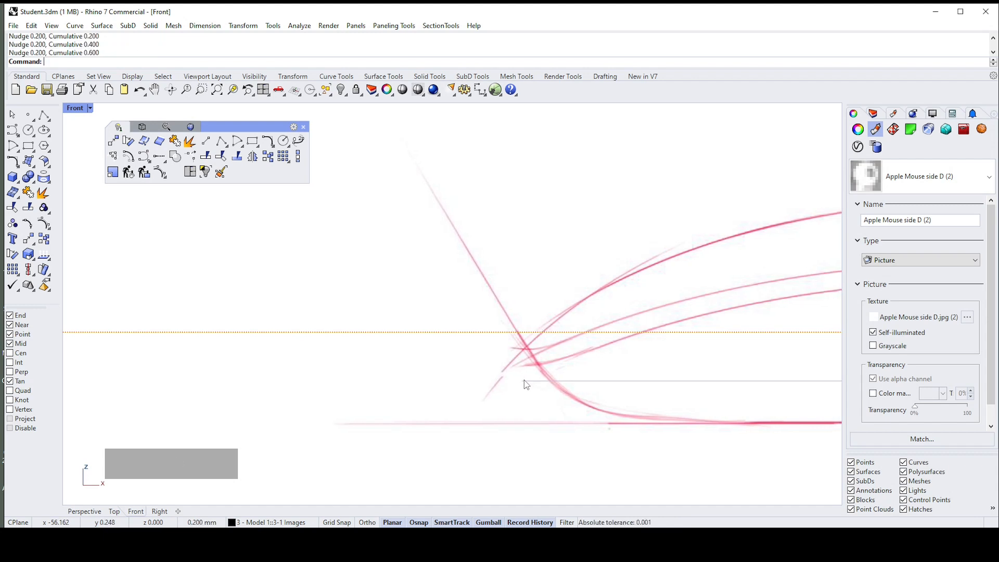
key(Left)
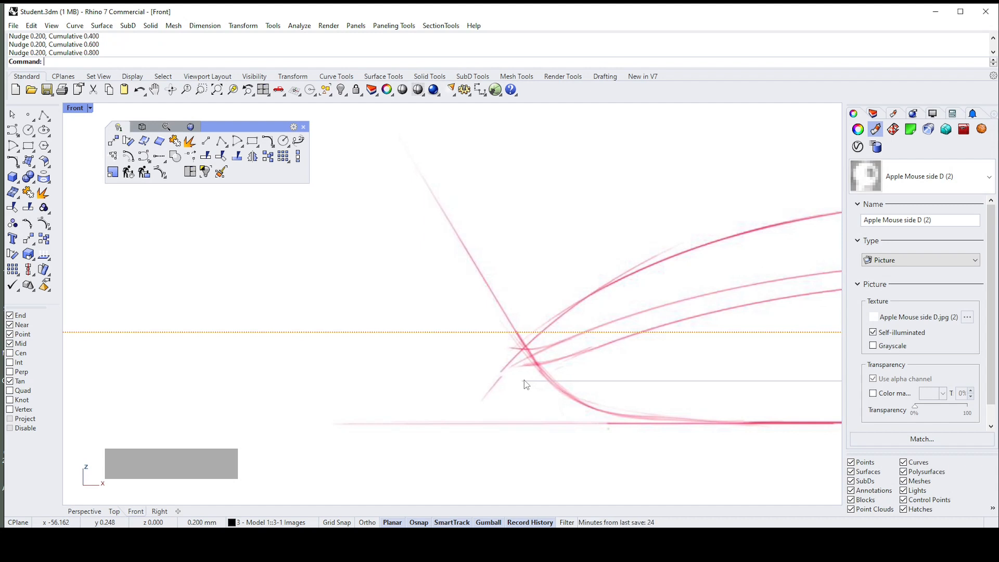
scroll(524, 384, down, 6)
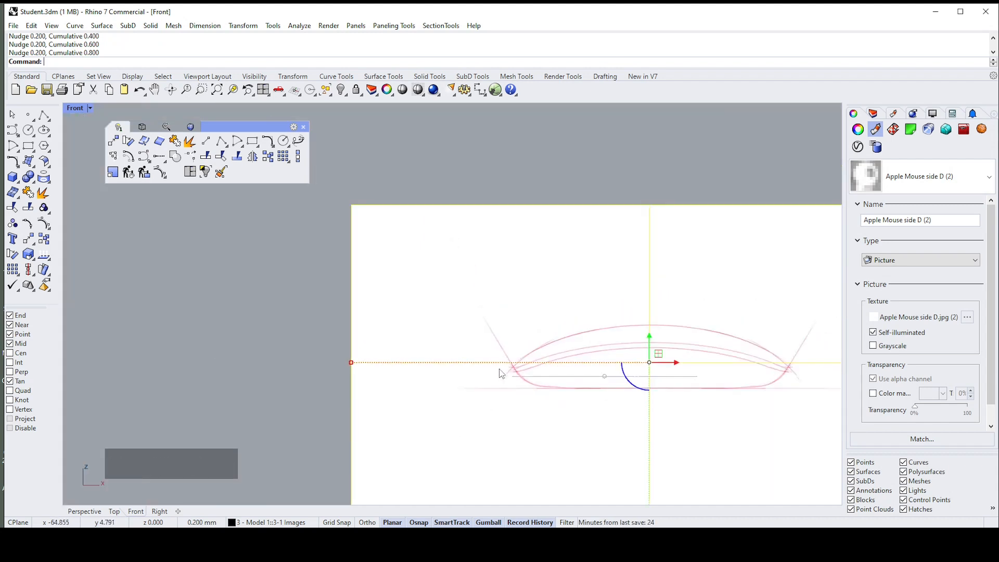
scroll(729, 386, up, 2)
scroll(749, 381, up, 2)
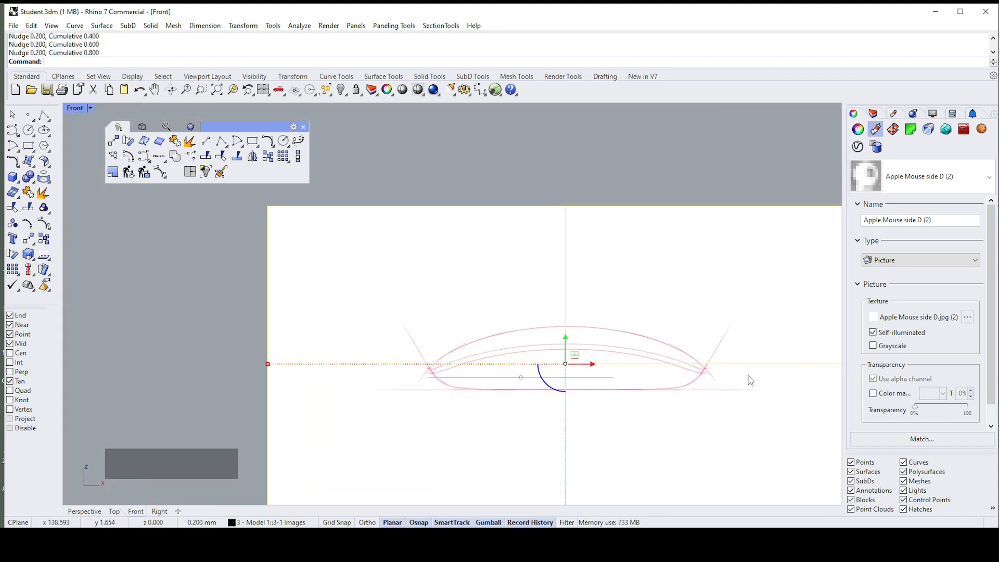
scroll(740, 376, up, 2)
scroll(736, 374, down, 1)
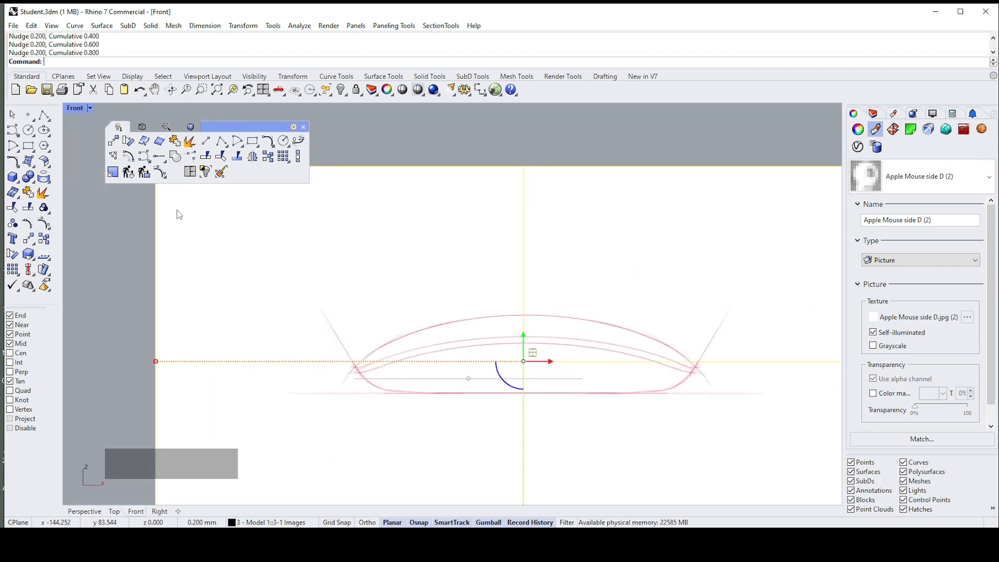
- Scale the side picture in 2D from the profile's left tip, taking its right tip as reference and the guide line's right end as target
click(112, 173)
scroll(357, 370, up, 4)
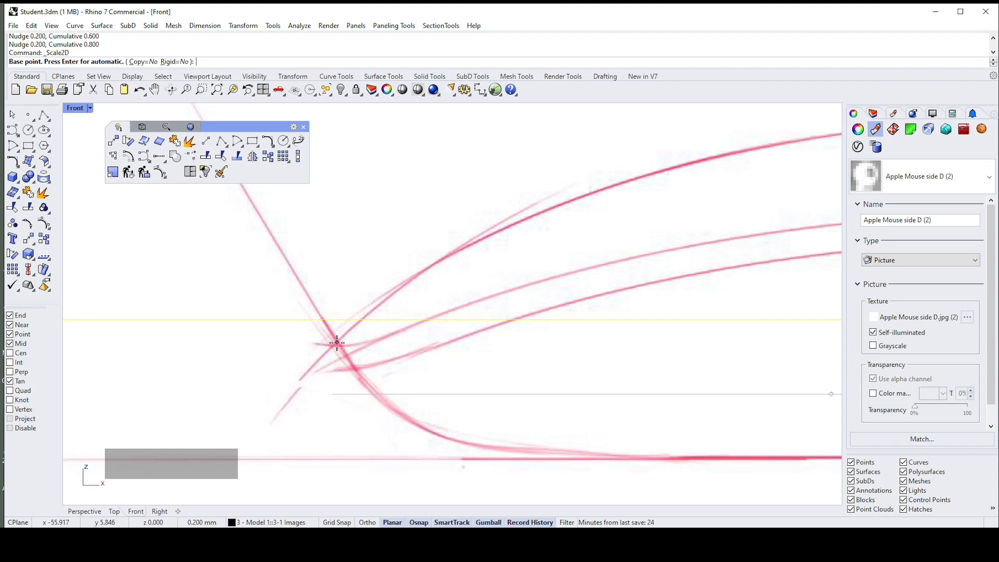
click(337, 343)
scroll(384, 357, down, 5)
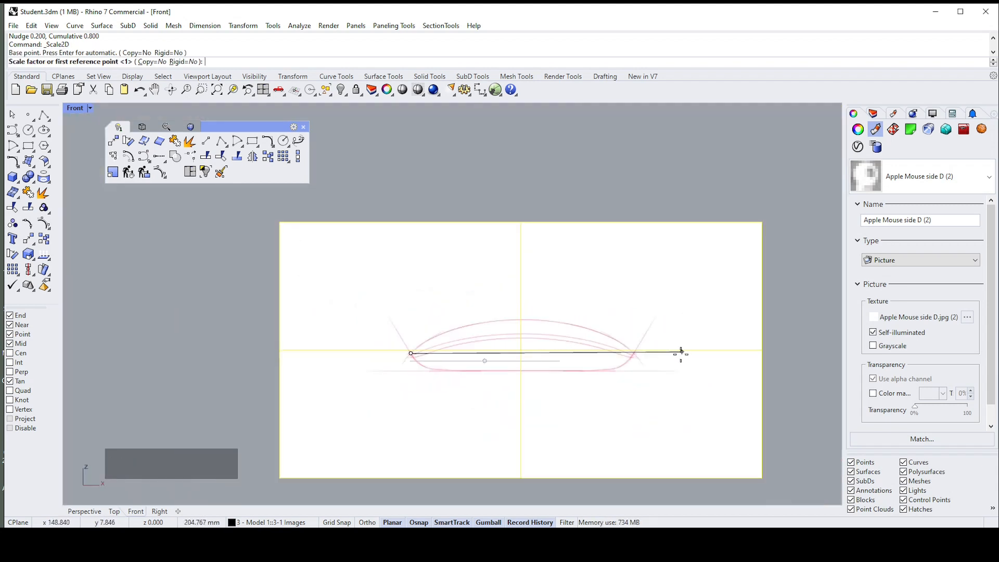
scroll(682, 353, up, 3)
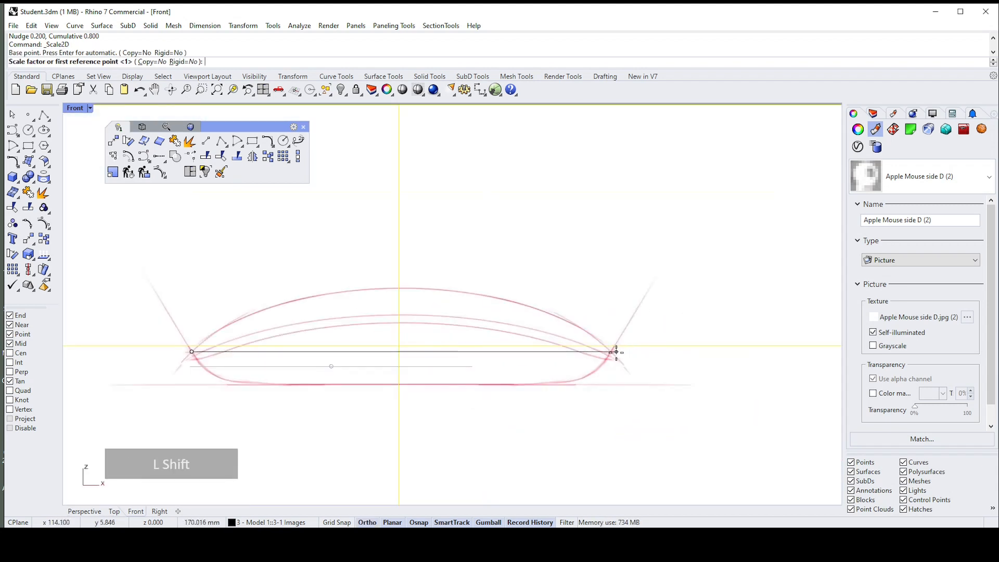
shift+scroll(615, 351, up, 4)
shift+scroll(614, 350, up, 2)
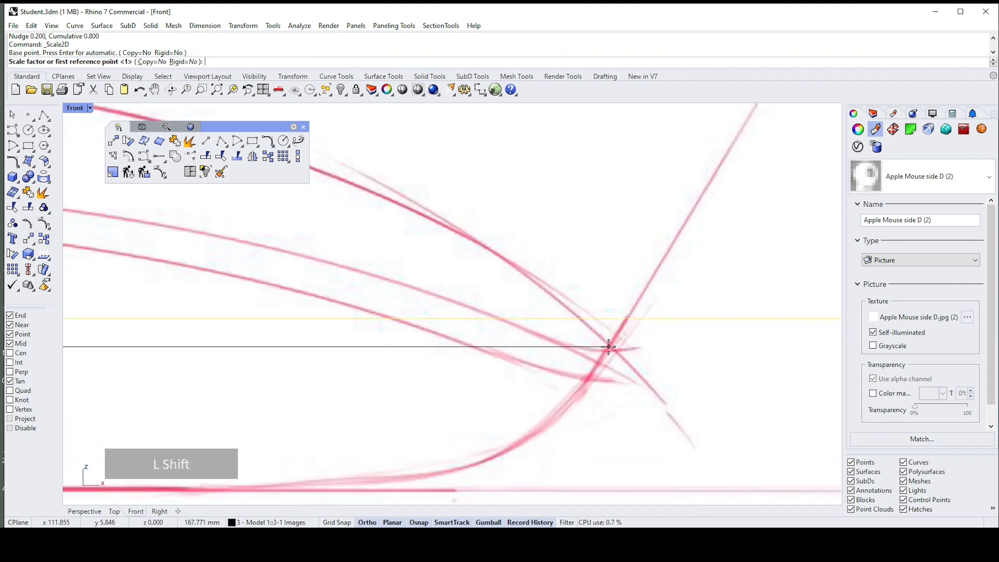
shift+click(609, 346)
scroll(610, 347, up, 3)
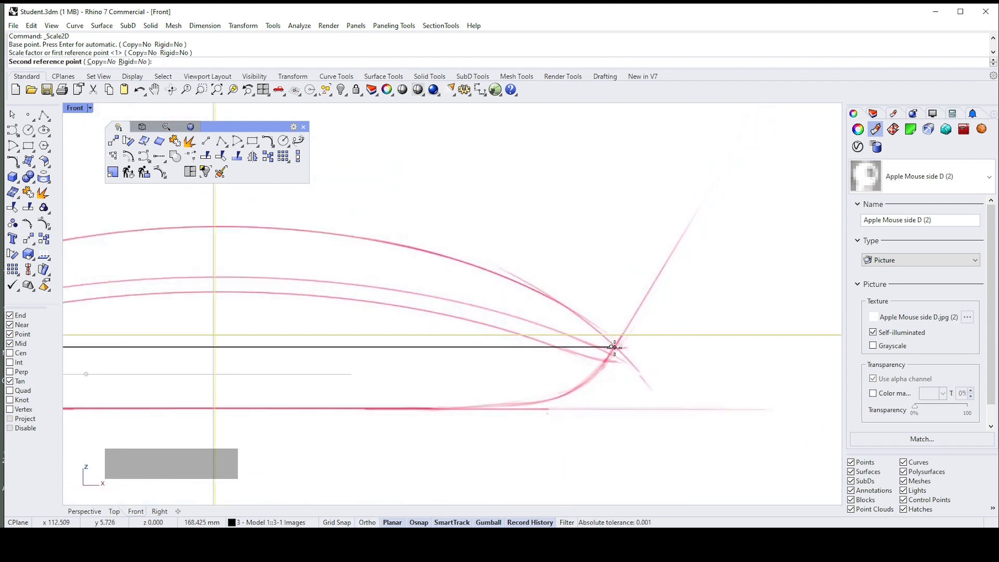
scroll(613, 347, down, 3)
scroll(531, 357, down, 2)
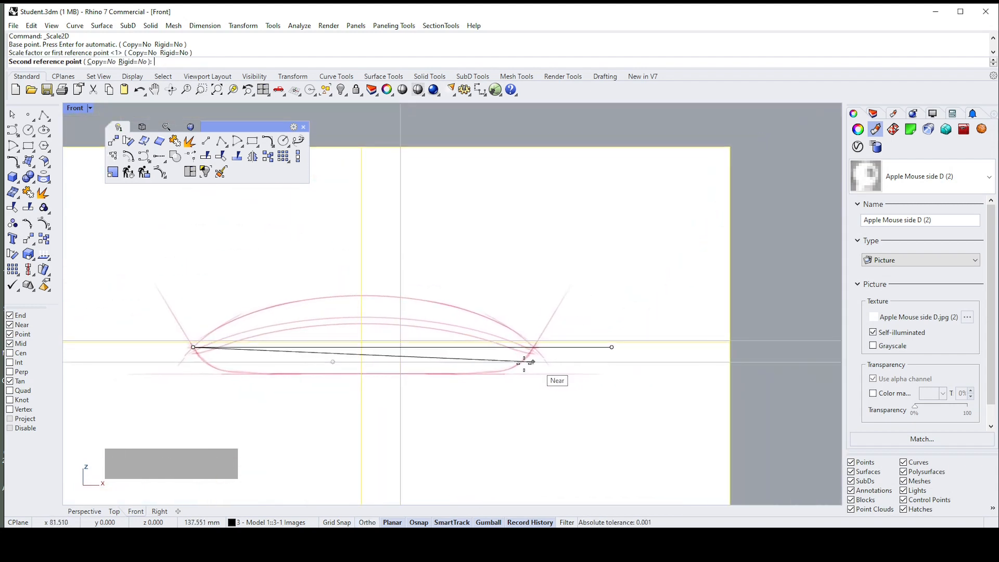
scroll(471, 354, up, 2)
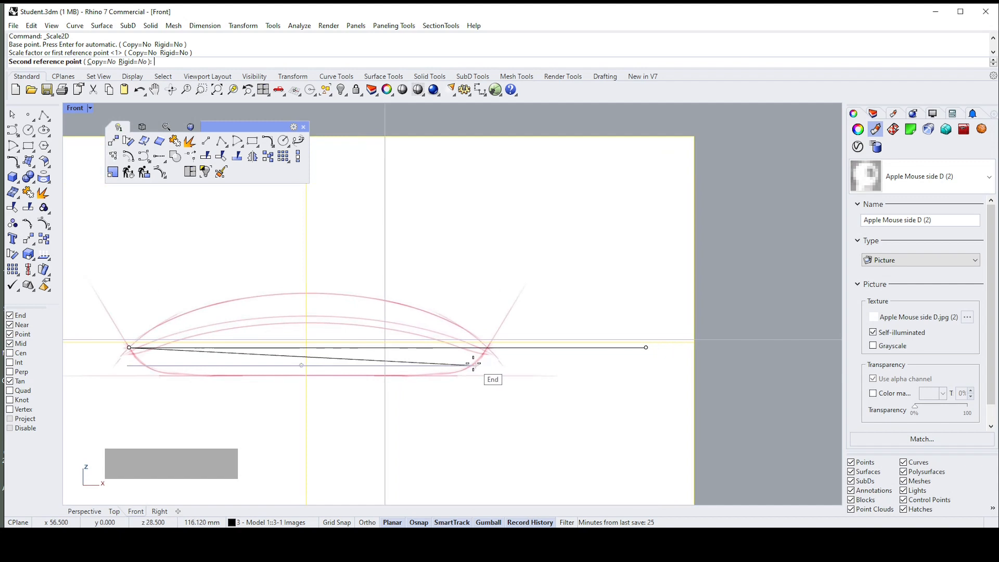
scroll(472, 364, up, 3)
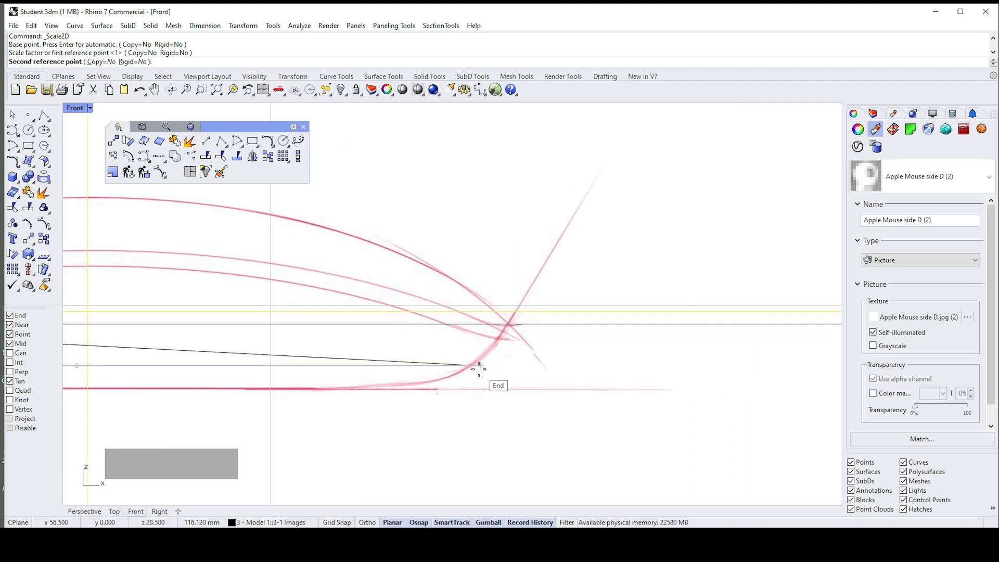
click(481, 365)
scroll(494, 371, down, 4)
scroll(297, 373, up, 1)
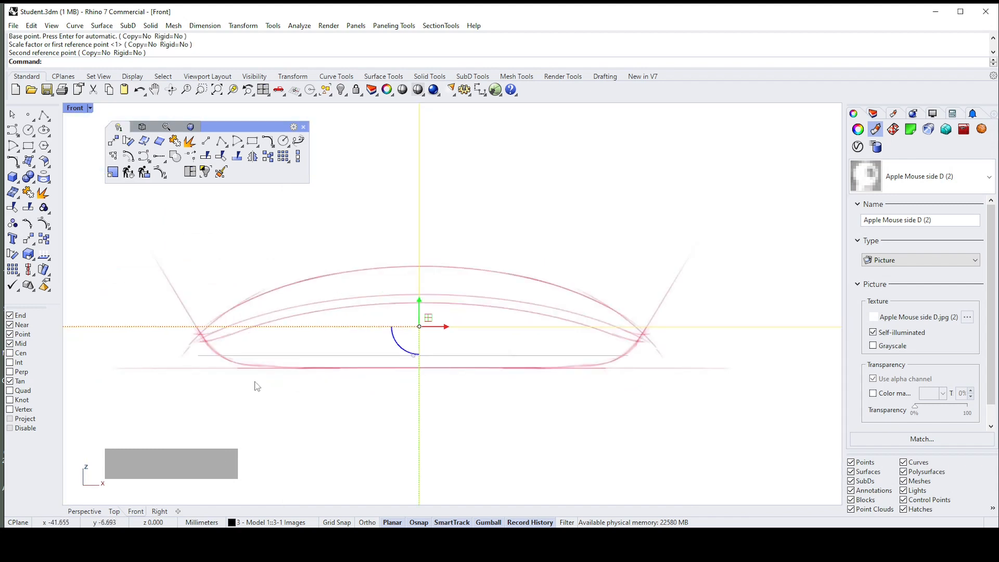
right_click(223, 386)
scroll(172, 352, up, 3)
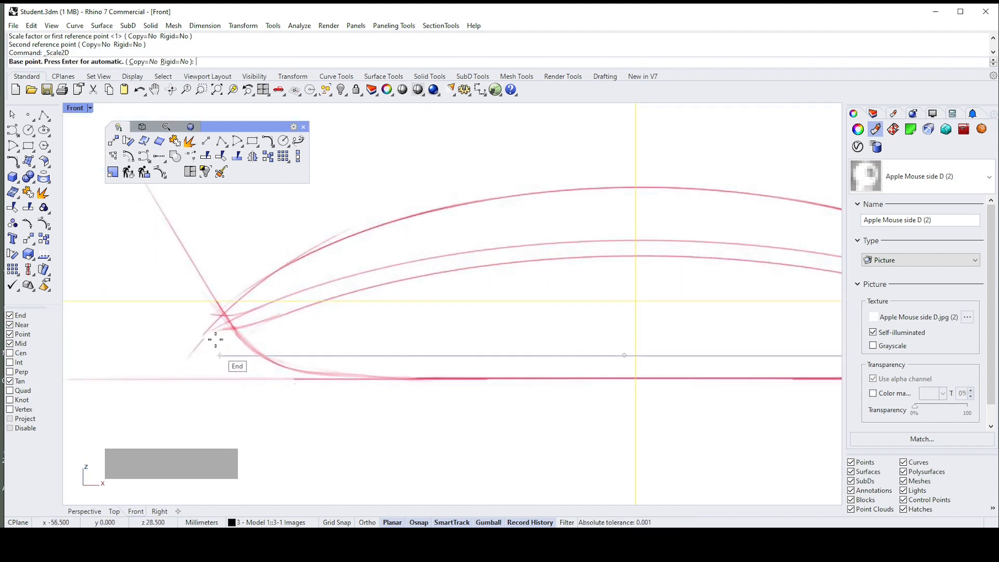
scroll(223, 312, up, 2)
scroll(221, 310, up, 2)
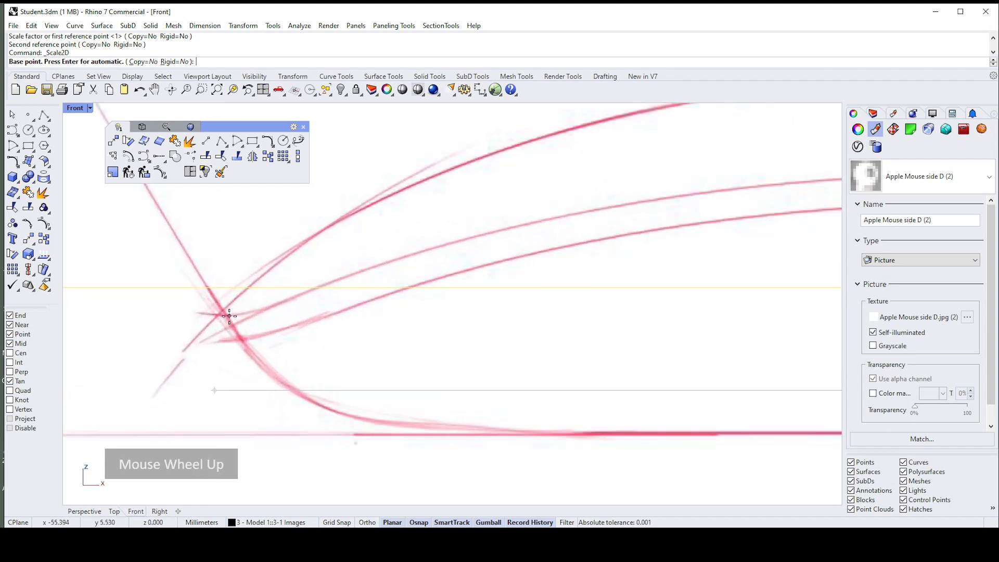
click(222, 309)
scroll(223, 309, down, 3)
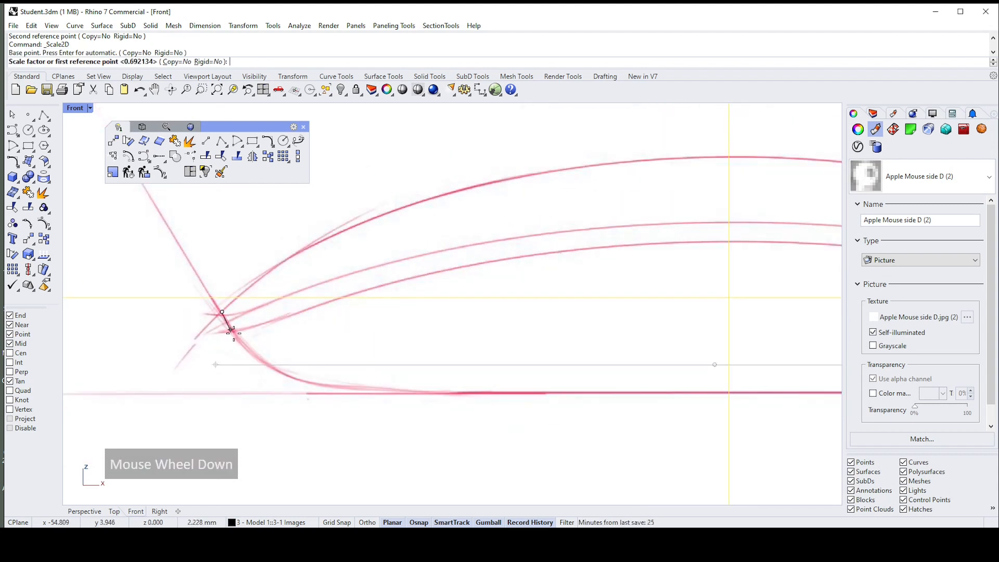
scroll(346, 316, up, 2)
key(Escape)
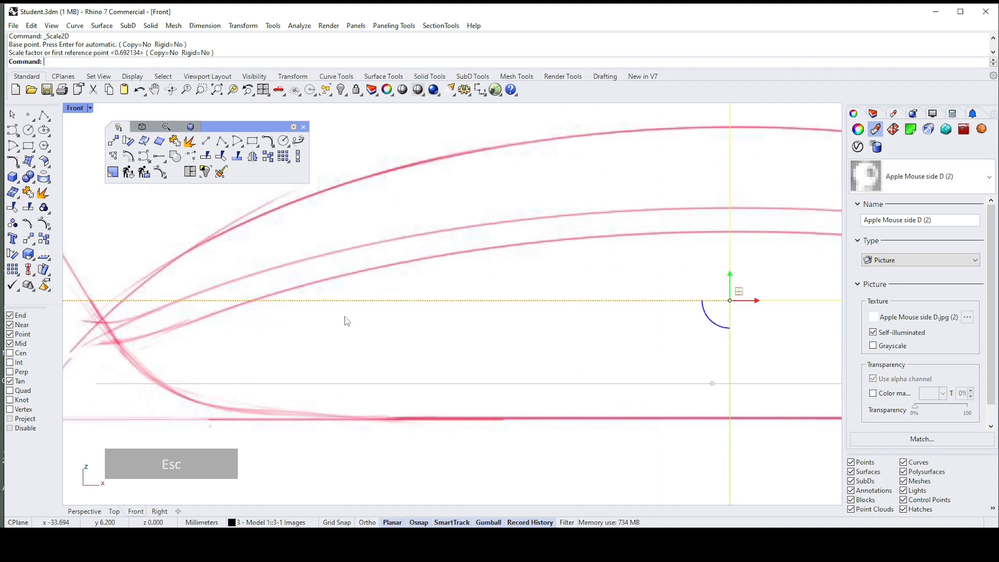
- Nudge the side picture 6 mm down so the profile's tips lie level with the guide line
key(Down)
key(Down)
key(Down)
key(Down)
key(Down)
key(Down)
key(Down)
key(Down)
key(Down)
key(Down)
key(Down)
key(Down)
key(Down)
key(Down)
key(Down)
key(Down)
key(Down)
key(Down)
key(Down)
key(Down)
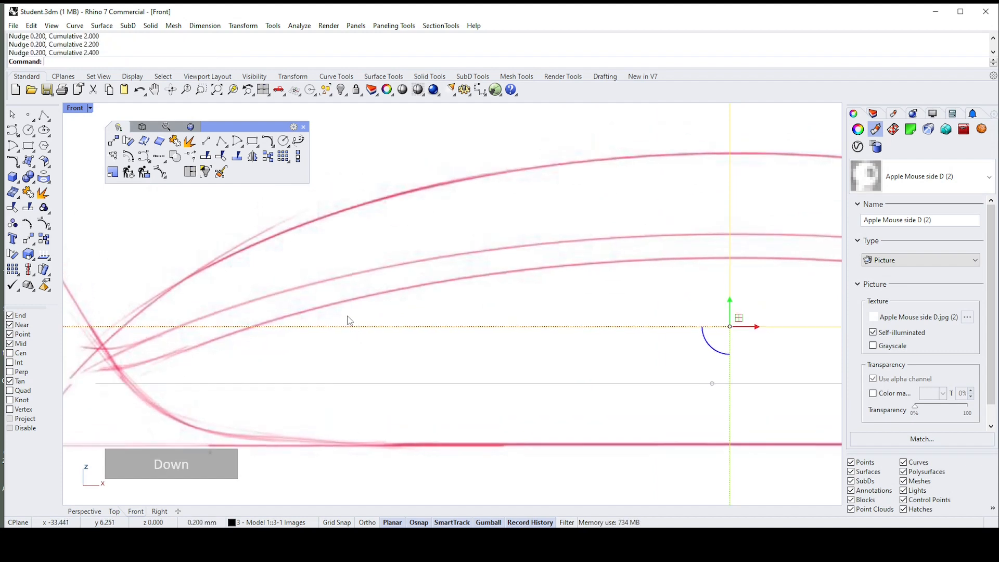
key(Down)
key(Down)
key(Down)
key(Down)
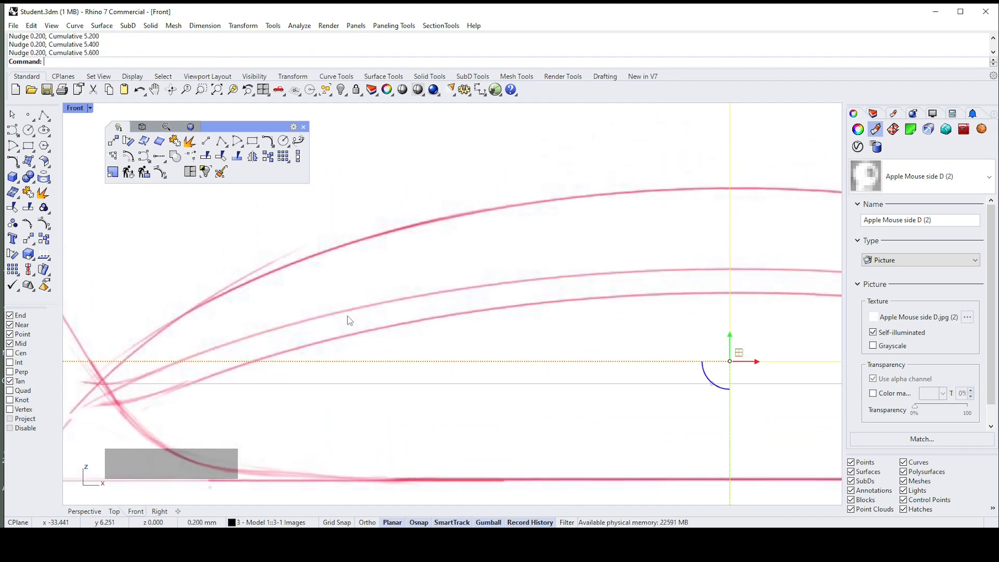
- Fine-tune the side picture's position with a net nudge of about 0.6 mm left, aligning the profile's tips with the guide line's ends
key(Right)
key(Left)
key(Left)
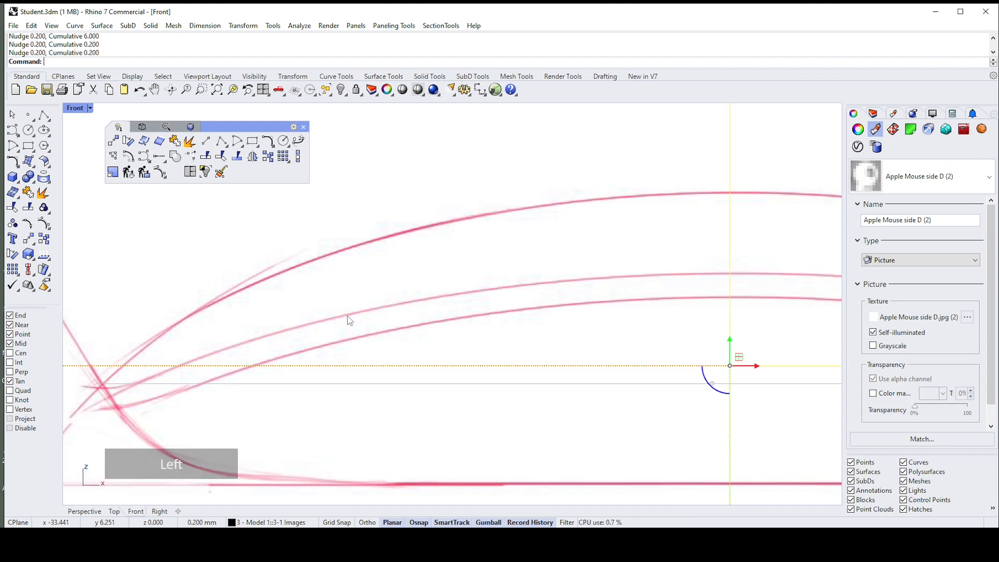
key(Left)
key(Left)
key(Down)
key(Up)
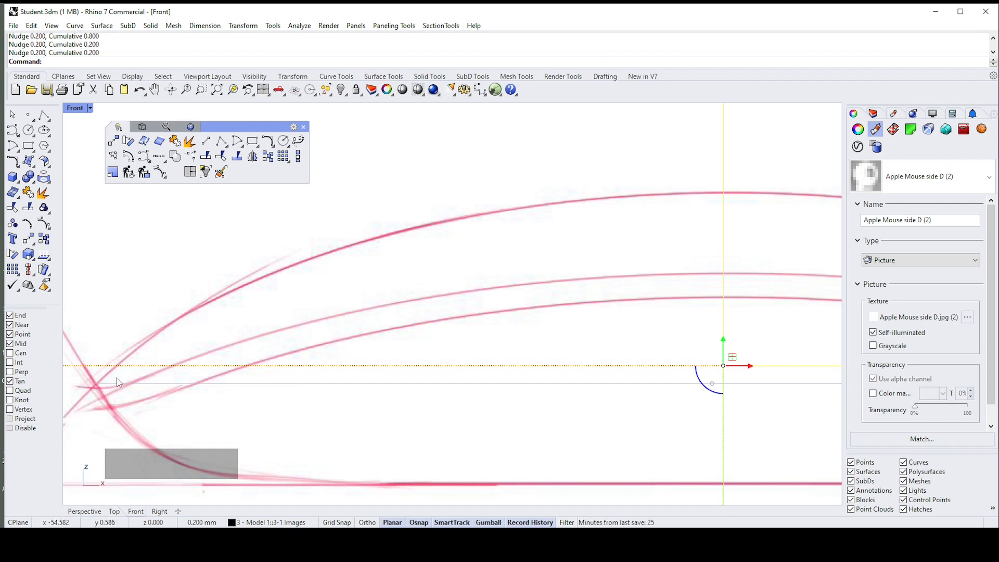
scroll(555, 392, down, 2)
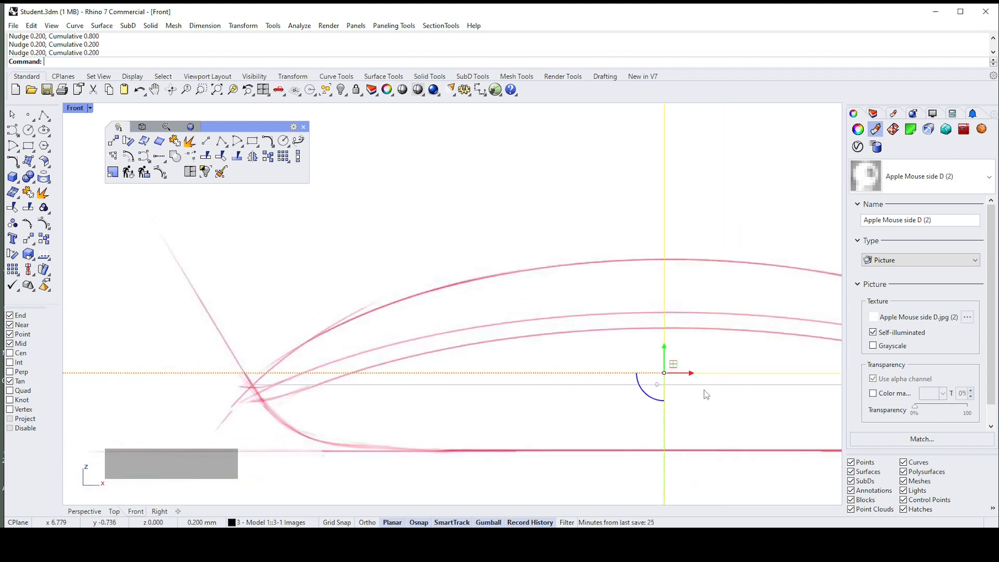
- Scale the side picture in 2D from the guide line's left end, matching the profile's right tip to the guide line's right end
scroll(584, 386, down, 4)
scroll(683, 411, up, 2)
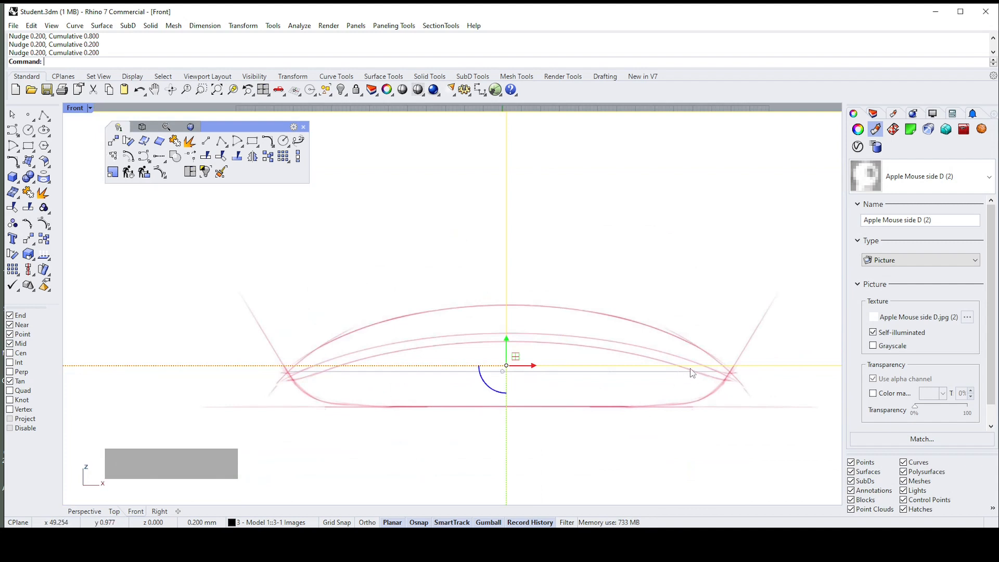
scroll(692, 373, up, 2)
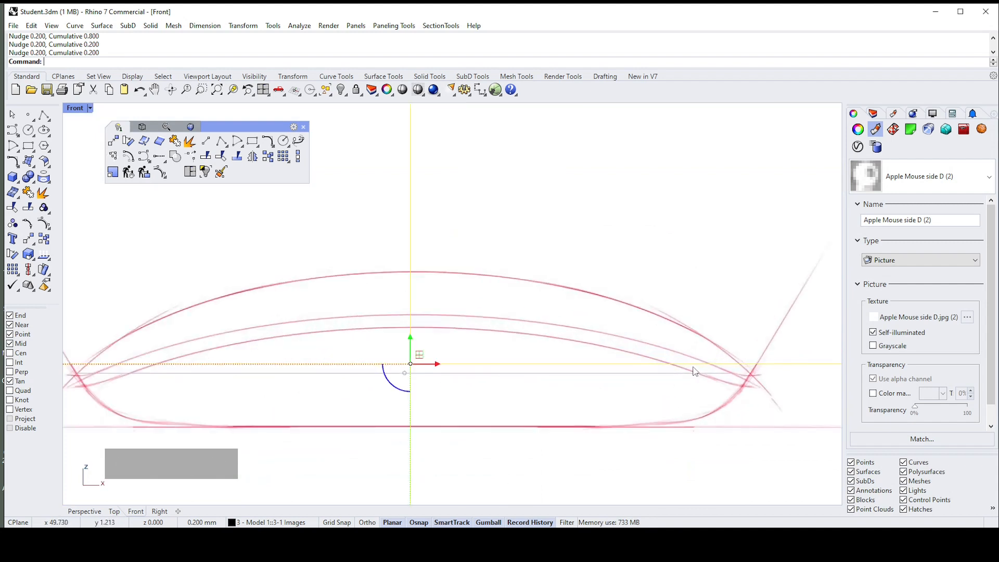
click(113, 172)
scroll(186, 319, up, 3)
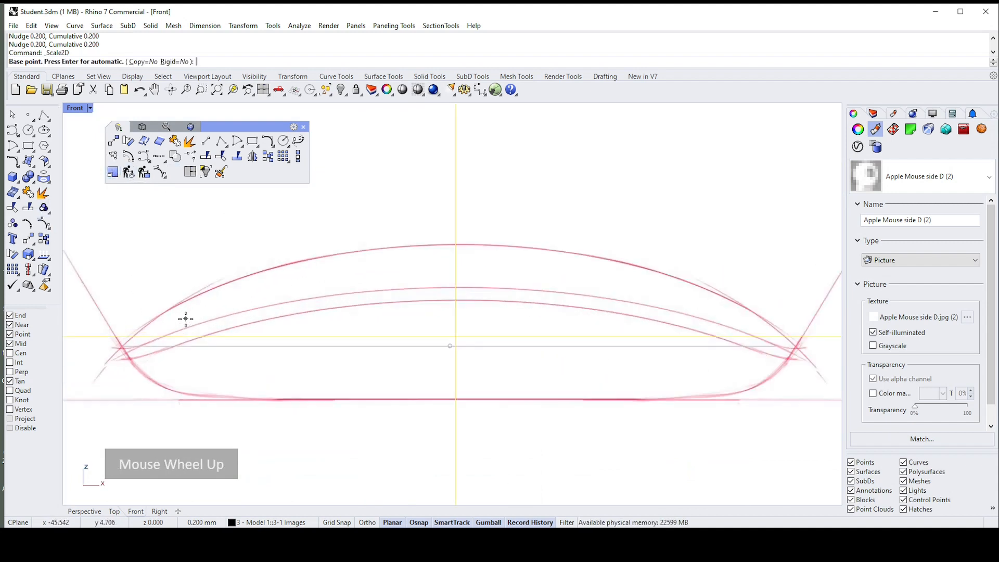
click(117, 345)
scroll(688, 344, up, 4)
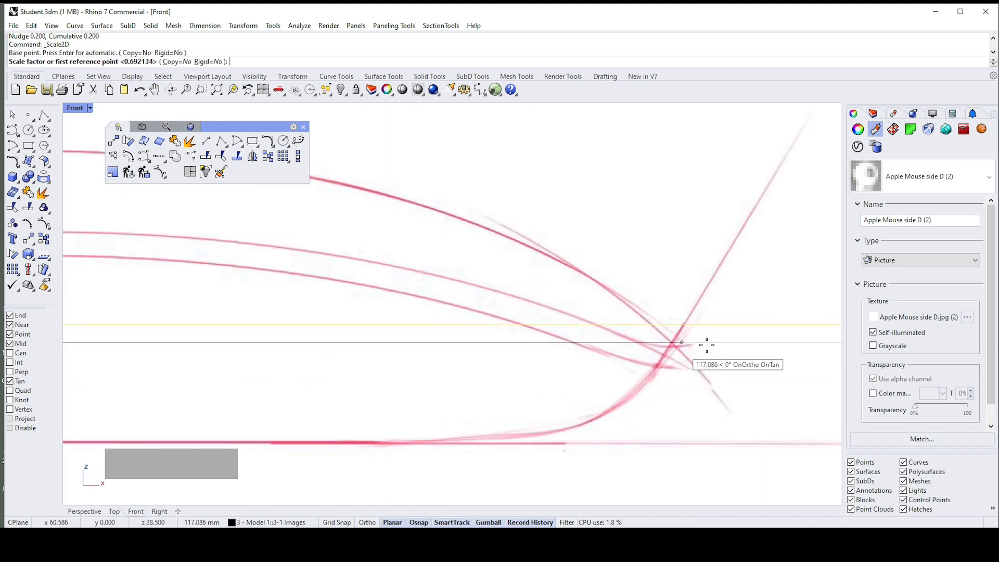
click(651, 341)
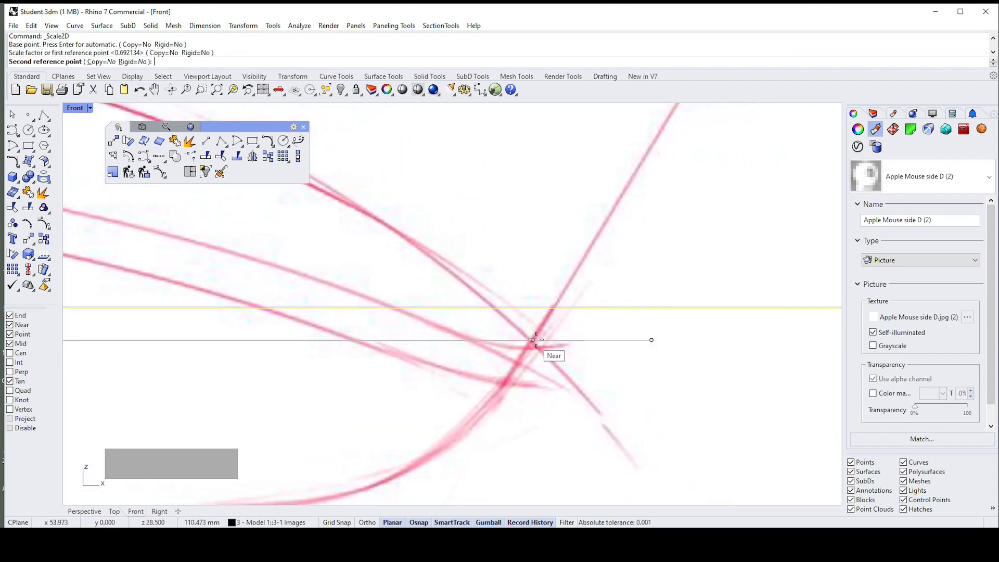
click(598, 345)
scroll(600, 343, down, 2)
scroll(599, 344, down, 3)
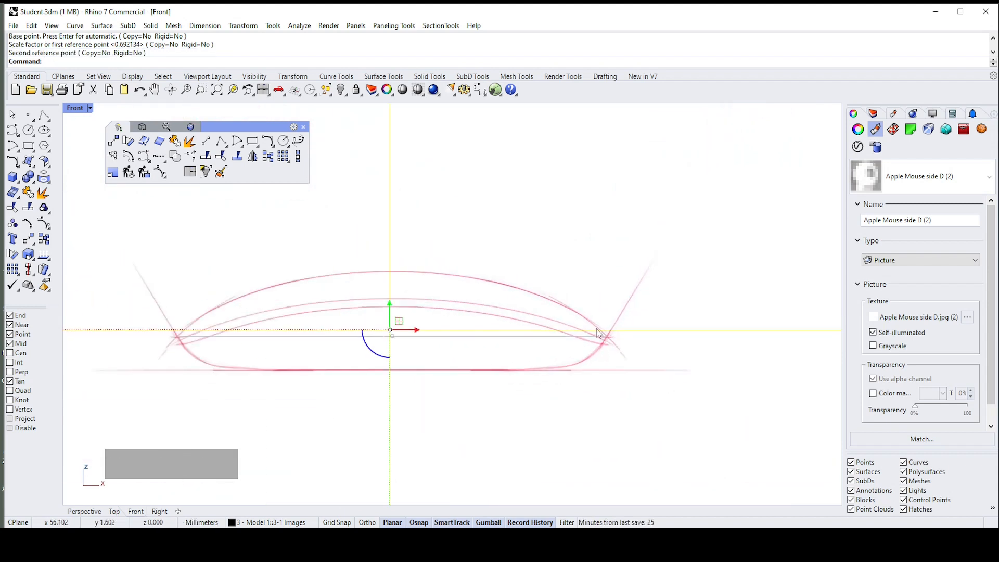
- Move the side picture back in the perspective view so it stands behind the guide rectangle and the top image
key(Return)
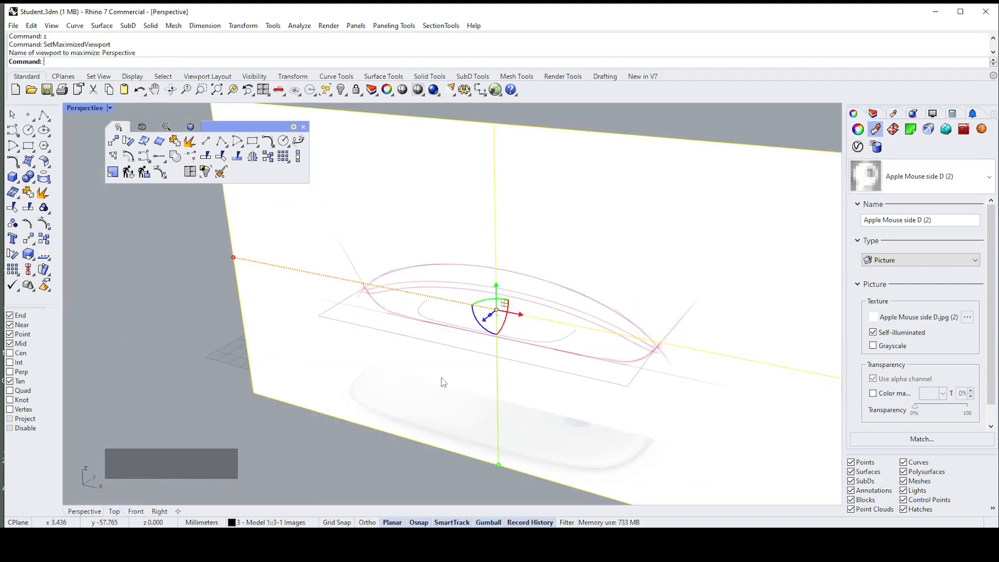
right_drag(597, 287, 617, 440)
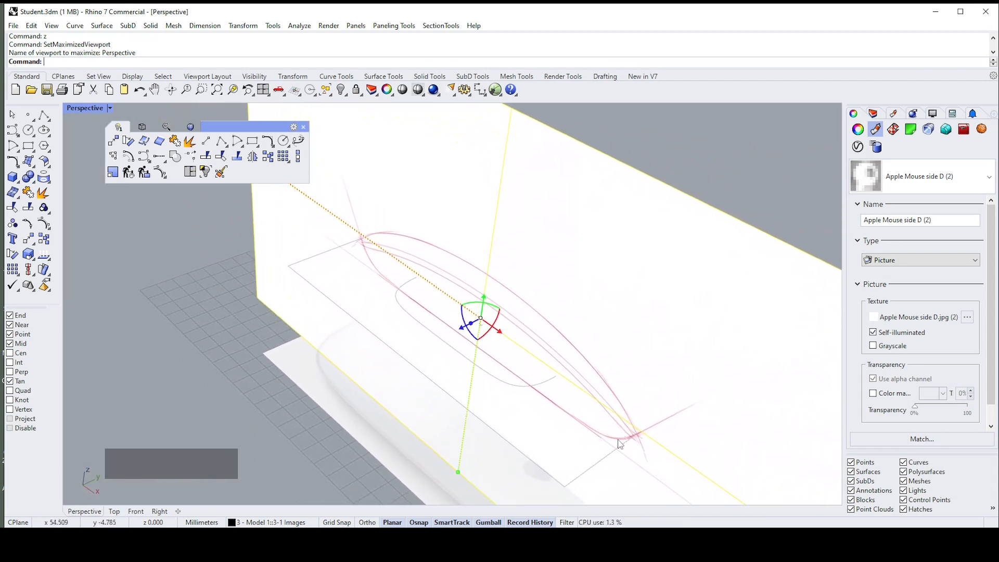
right_drag(513, 286, 393, 333)
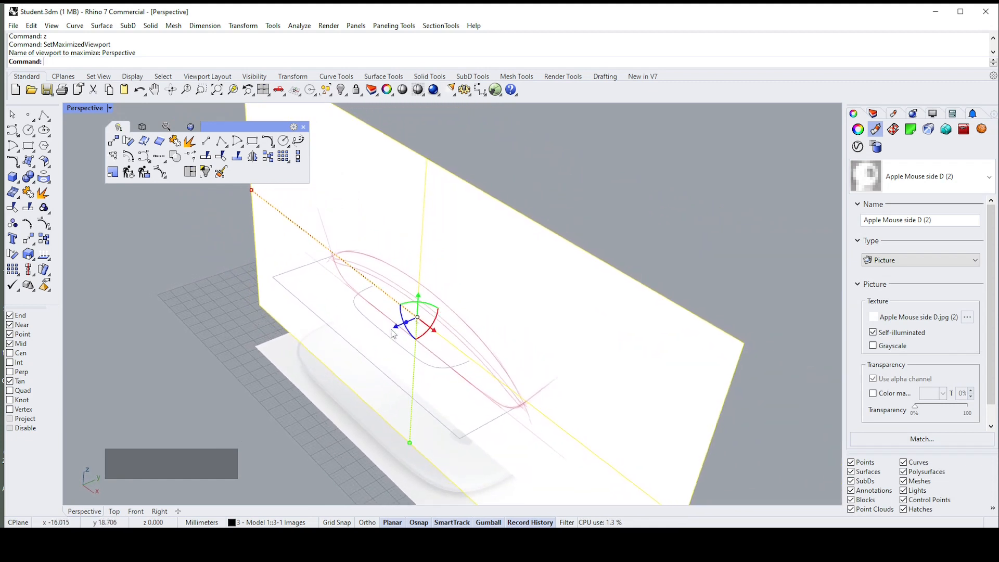
drag(398, 328, 542, 295)
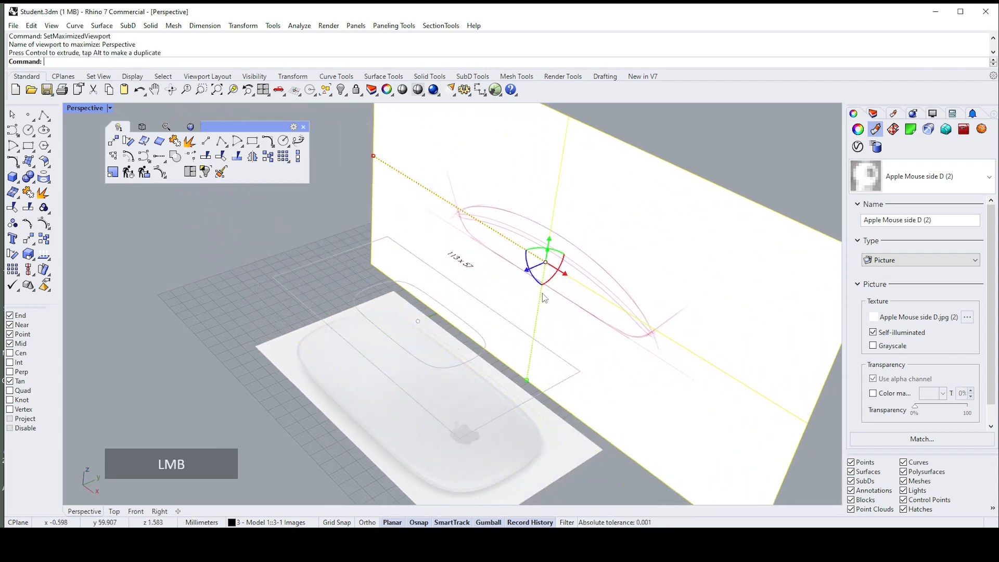
right_drag(542, 296, 633, 264)
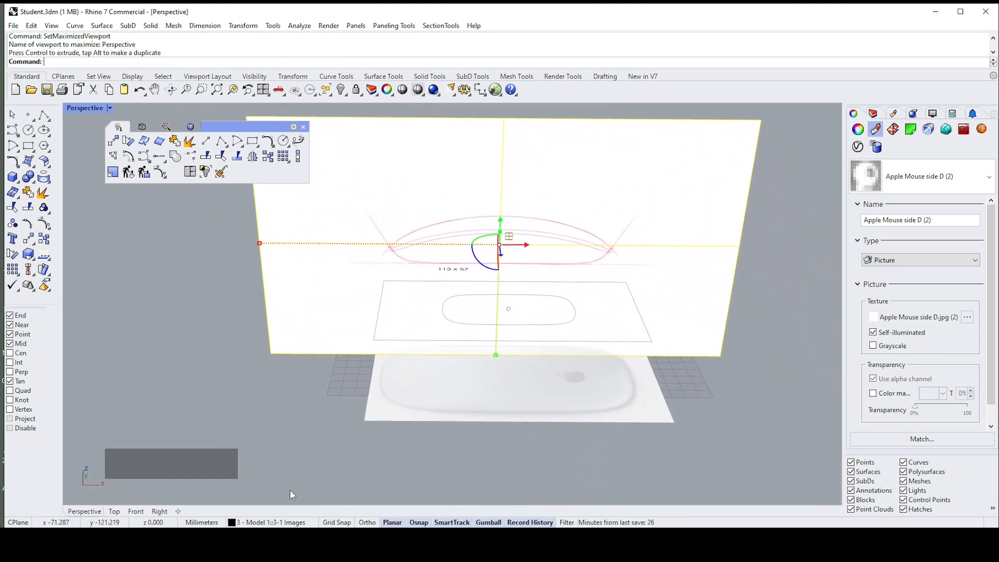
- Raise the side picture in the front view until the profile's base line lies level with the guide rectangle
text(f)
key(Return)
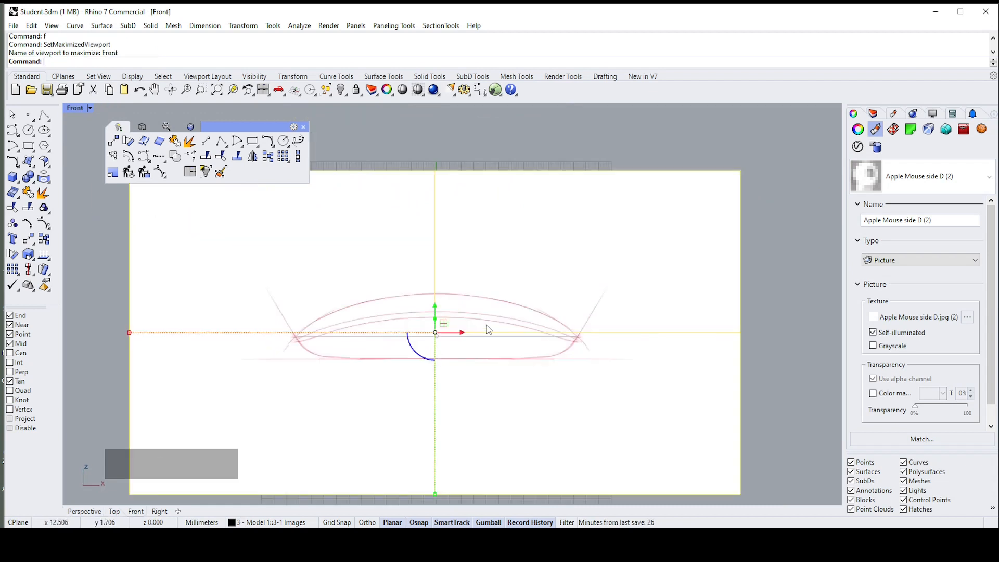
scroll(439, 320, up, 3)
drag(438, 313, 437, 279)
scroll(242, 348, up, 3)
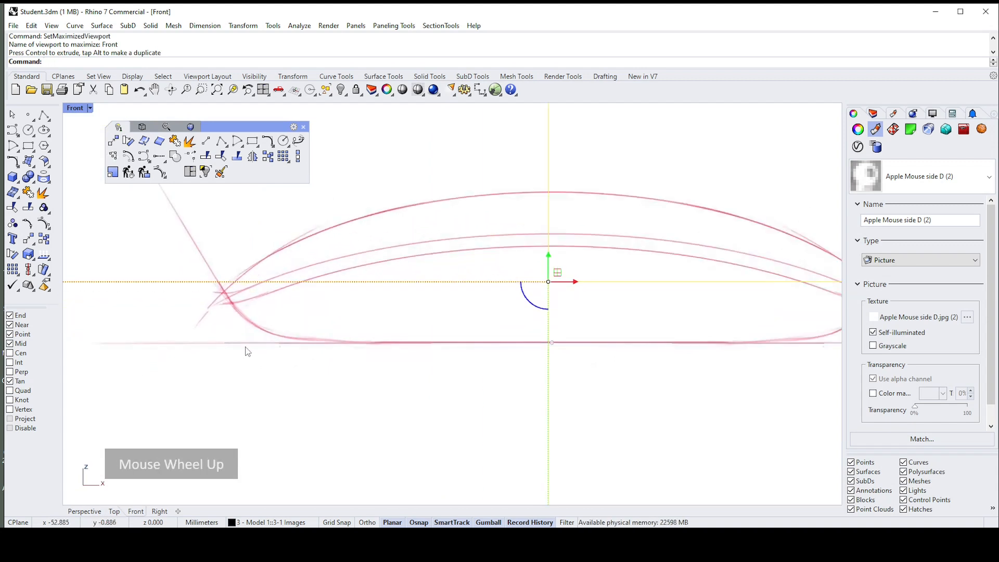
scroll(770, 348, down, 2)
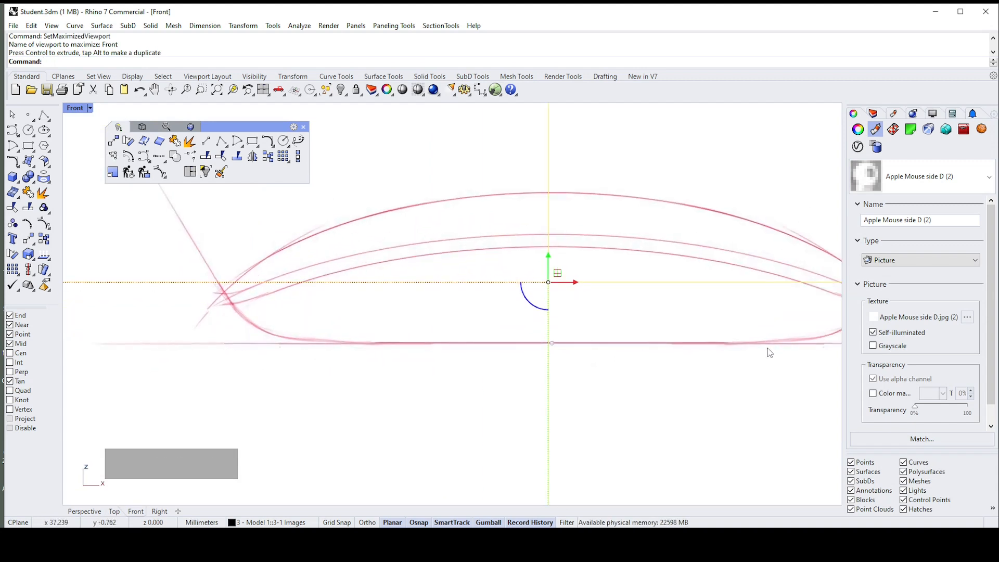
scroll(637, 363, down, 6)
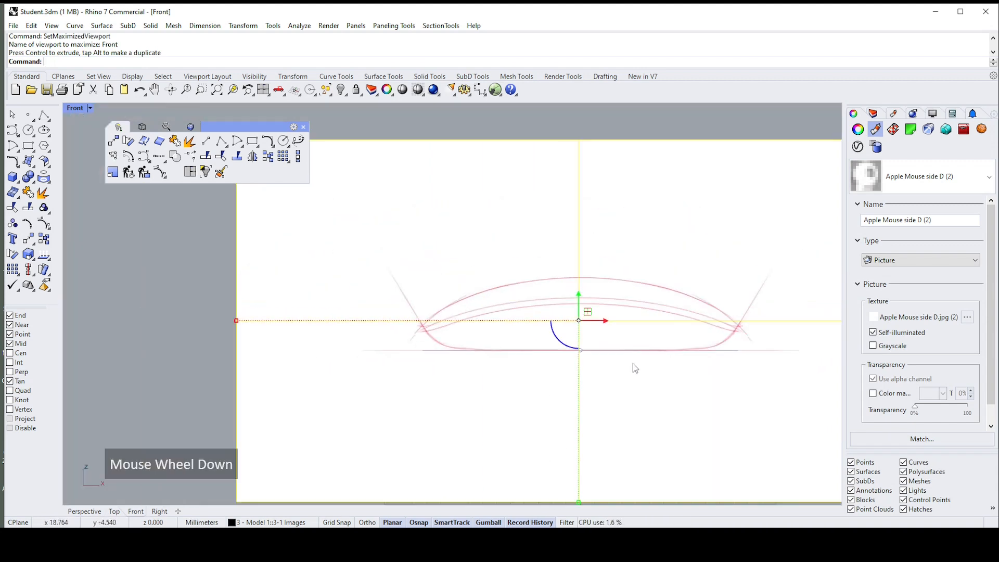
- Draw a line in the perspective view along the guide rectangle's front long edge and move it forward, away from the rectangle
text(z)
right_click(632, 363)
right_drag(698, 344, 643, 431)
click(643, 431)
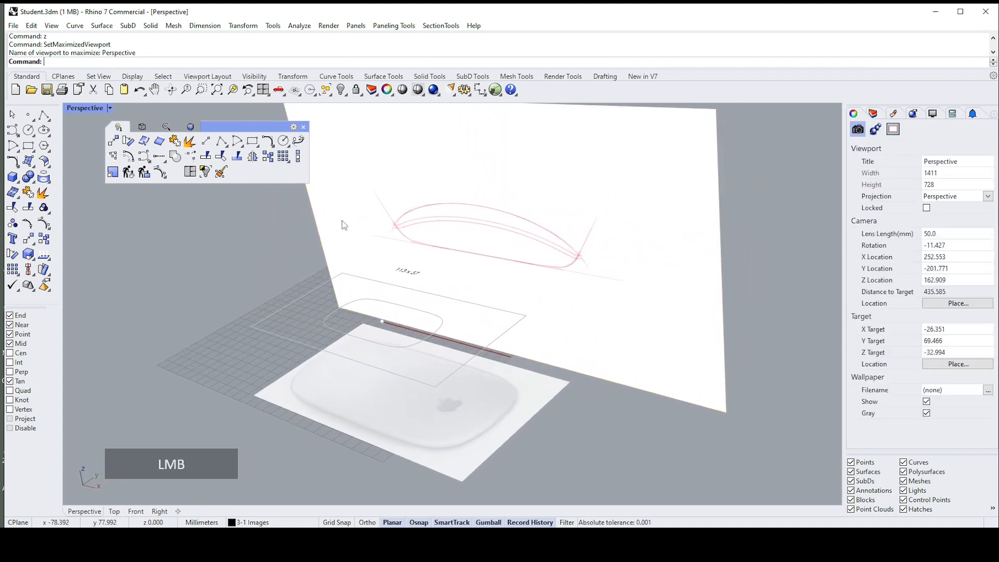
click(206, 141)
click(251, 326)
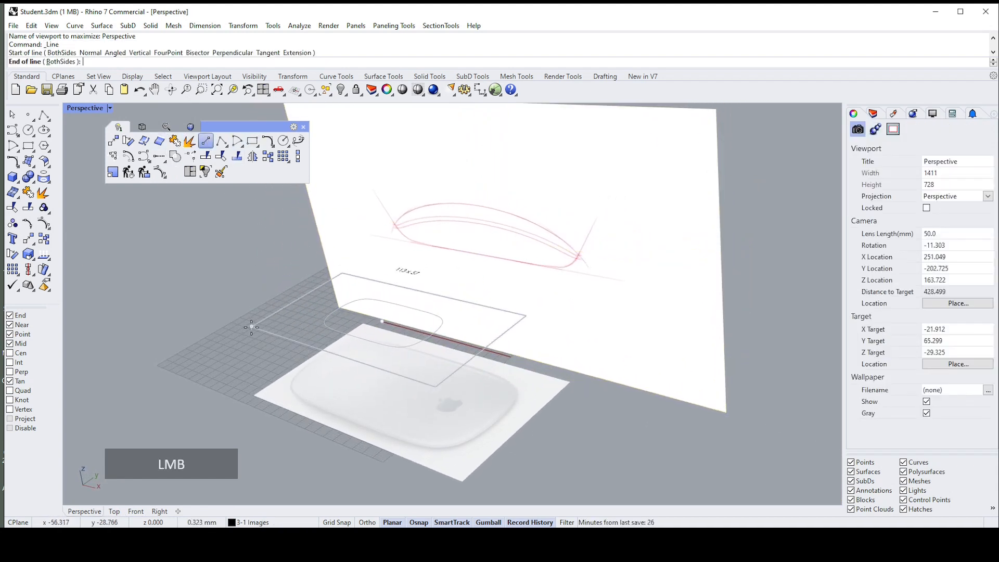
click(431, 385)
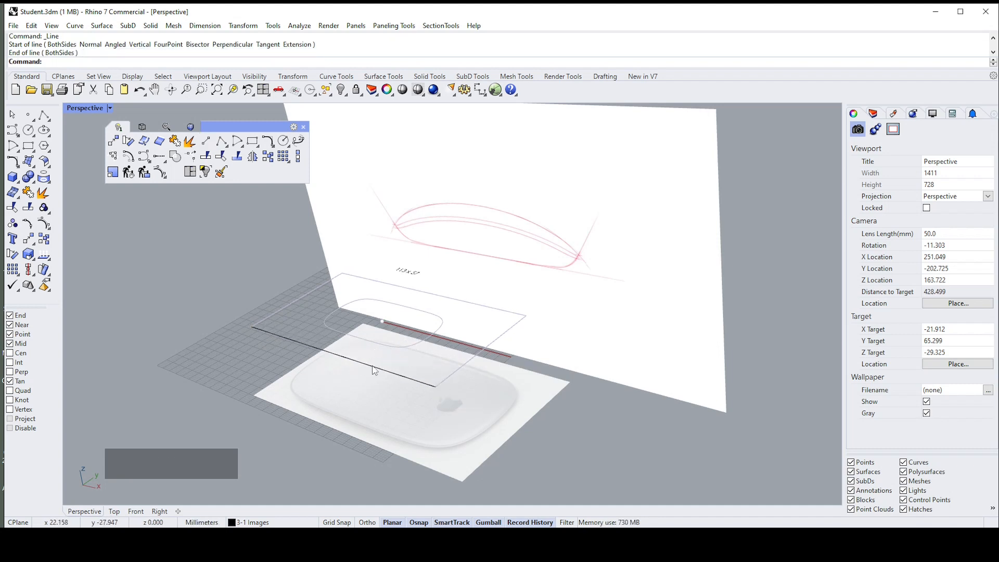
click(360, 361)
right_drag(359, 361, 353, 348)
drag(354, 348, 254, 393)
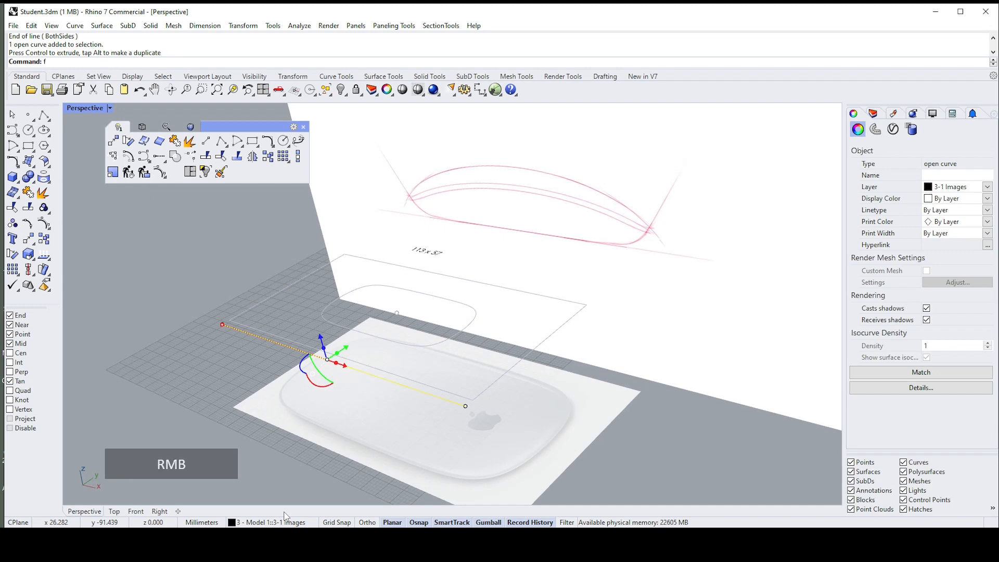
- Examine in the front view how the side profile's tips and base line up with the 113 mm check line
right_click(366, 482)
scroll(558, 368, up, 2)
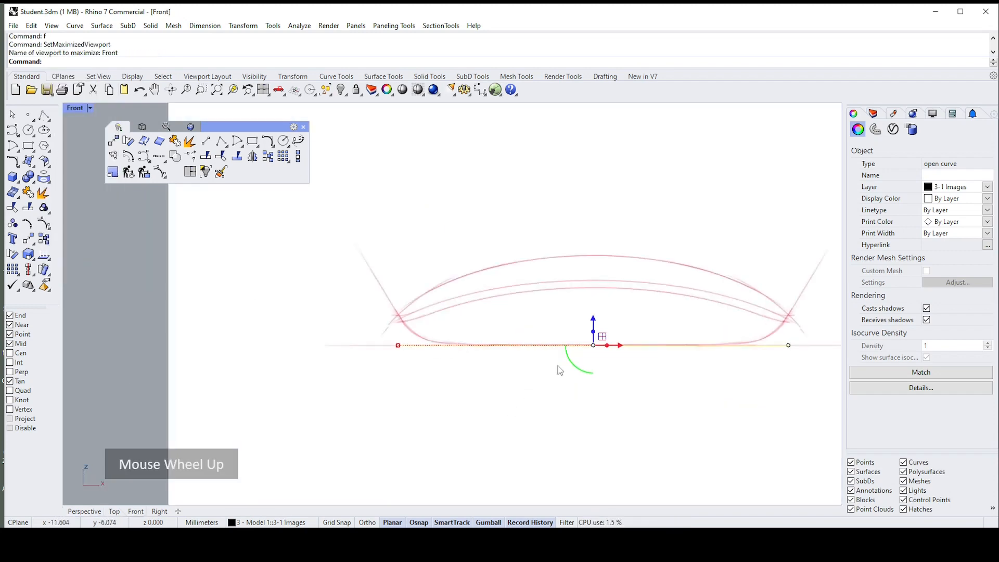
click(749, 295)
scroll(442, 373, up, 1)
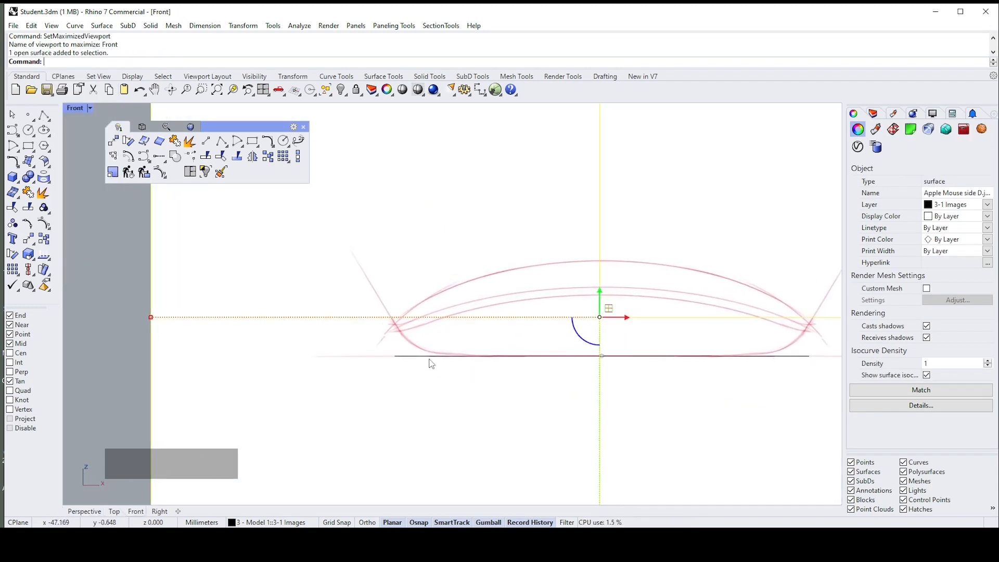
click(432, 363)
click(458, 385)
scroll(417, 353, up, 1)
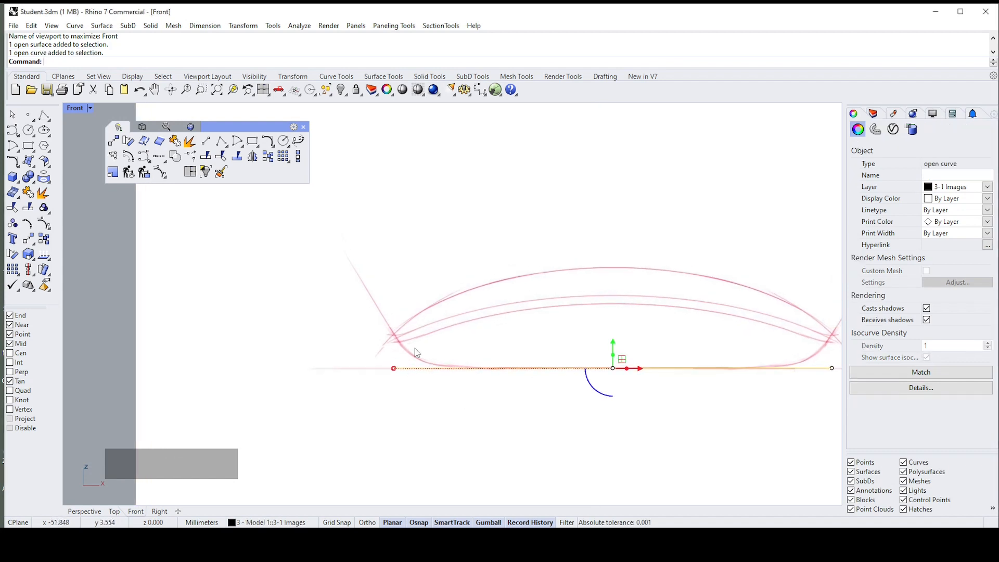
scroll(439, 346, up, 1)
scroll(398, 359, up, 1)
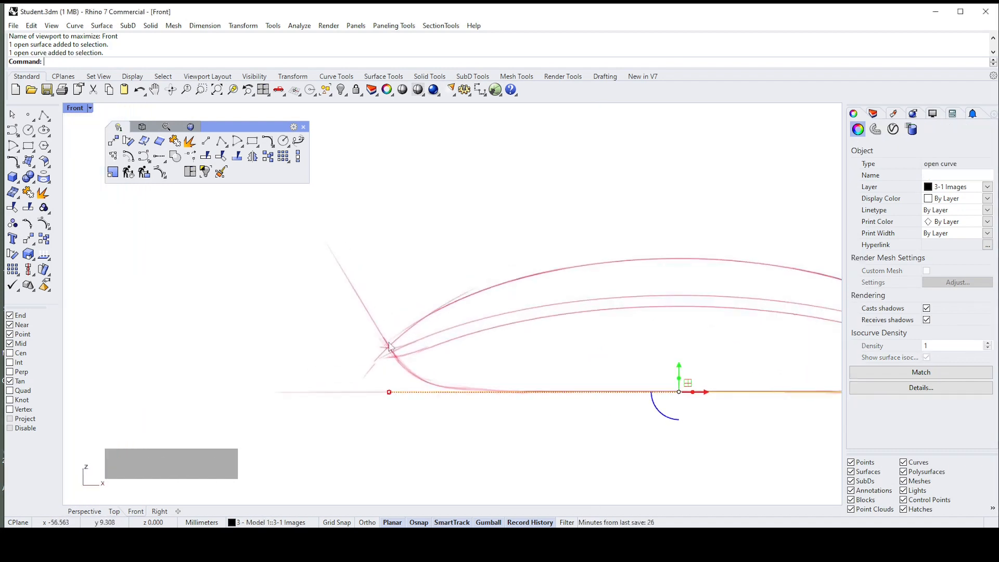
scroll(584, 364, down, 3)
scroll(612, 358, up, 3)
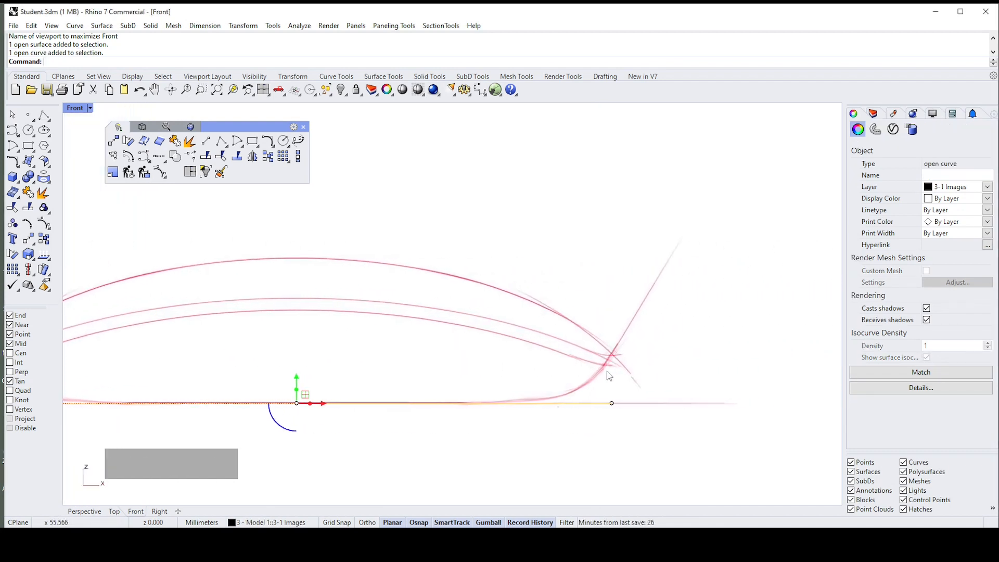
scroll(612, 359, down, 4)
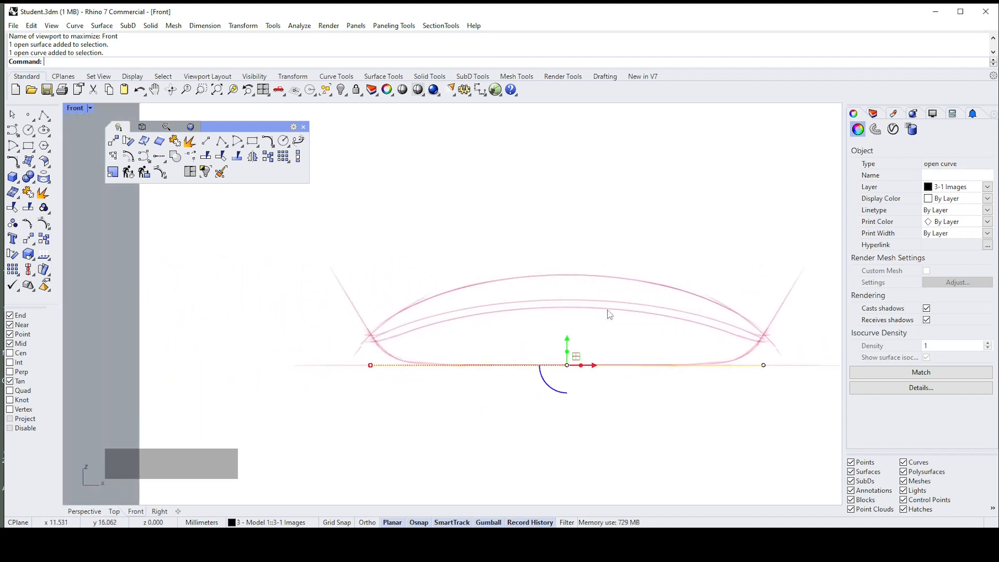
- Delete the check line in front of the guide rectangle in the perspective view
key(ctrl+F4)
scroll(608, 312, down, 2)
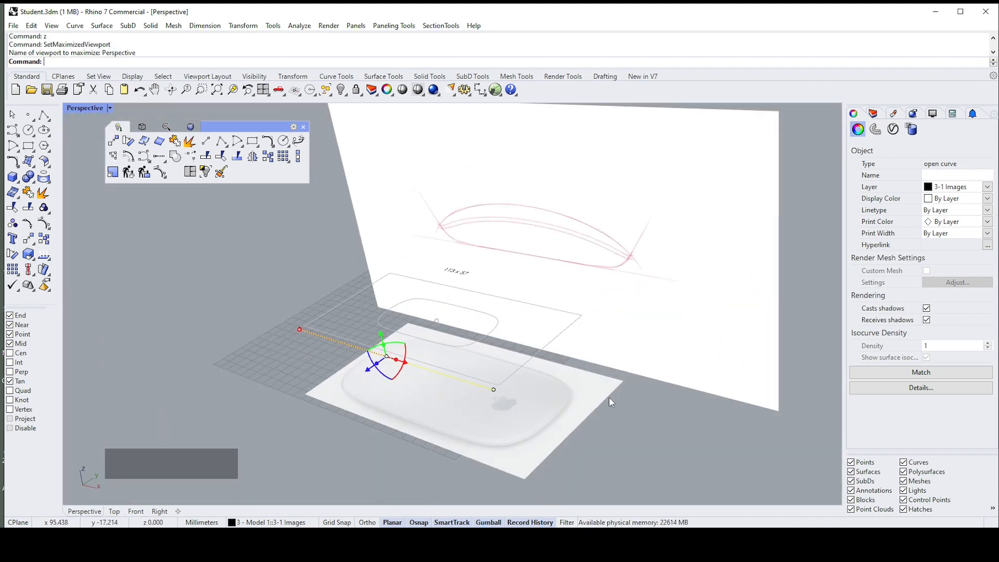
key(Delete)
right_drag(537, 367, 839, 223)
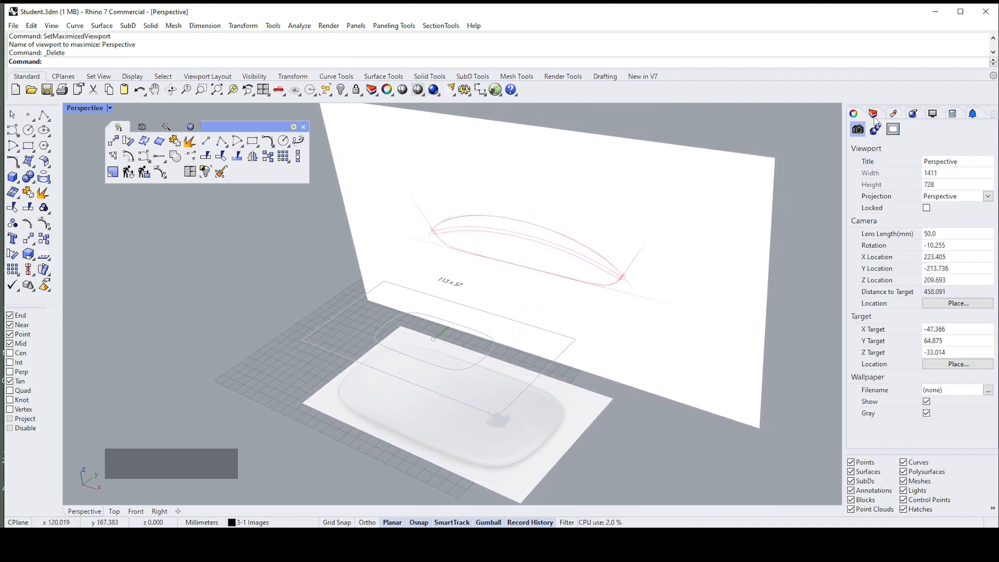
- Make the 3-2 Curves layer current and lock the 3-1 Images layer
click(874, 114)
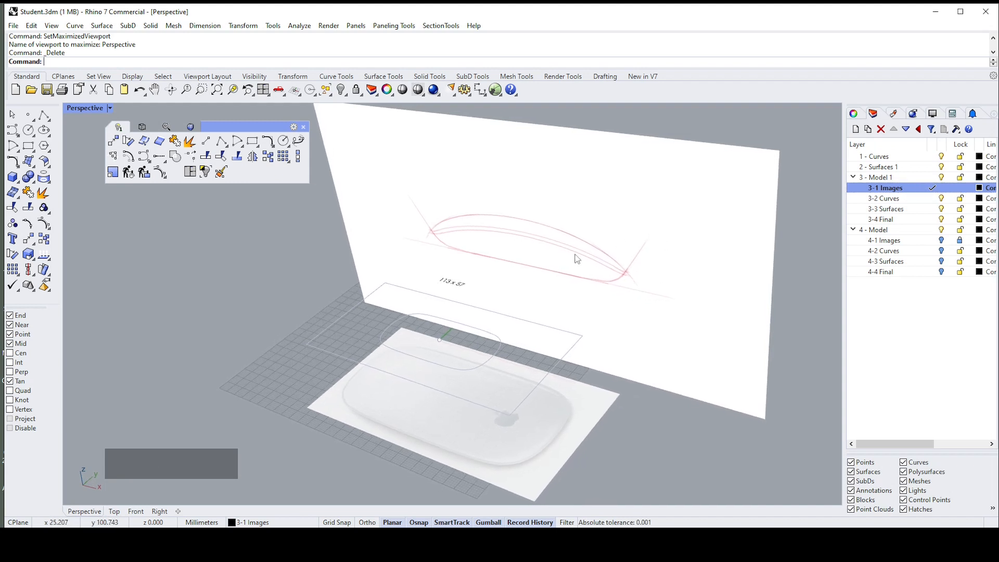
right_drag(625, 320, 655, 317)
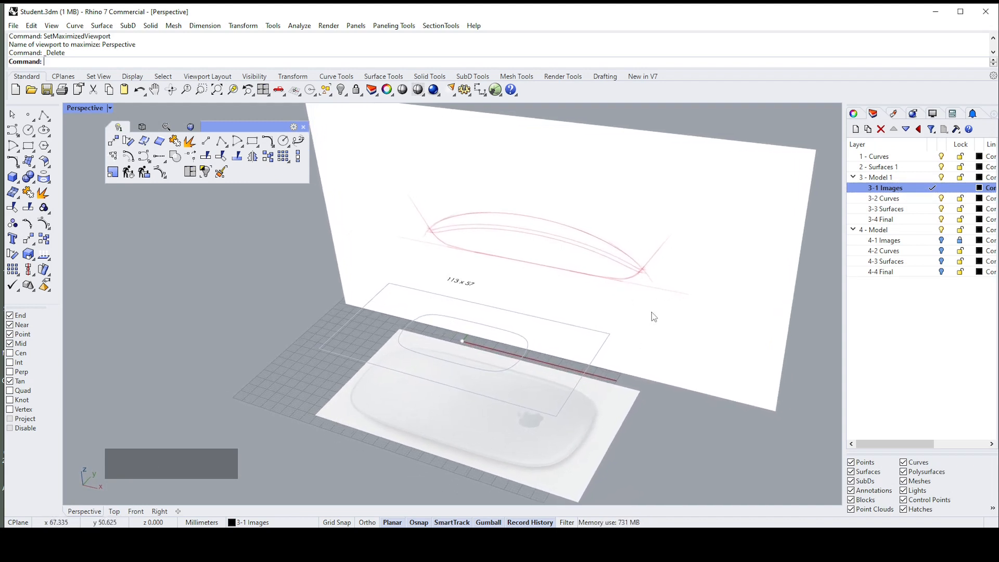
click(933, 198)
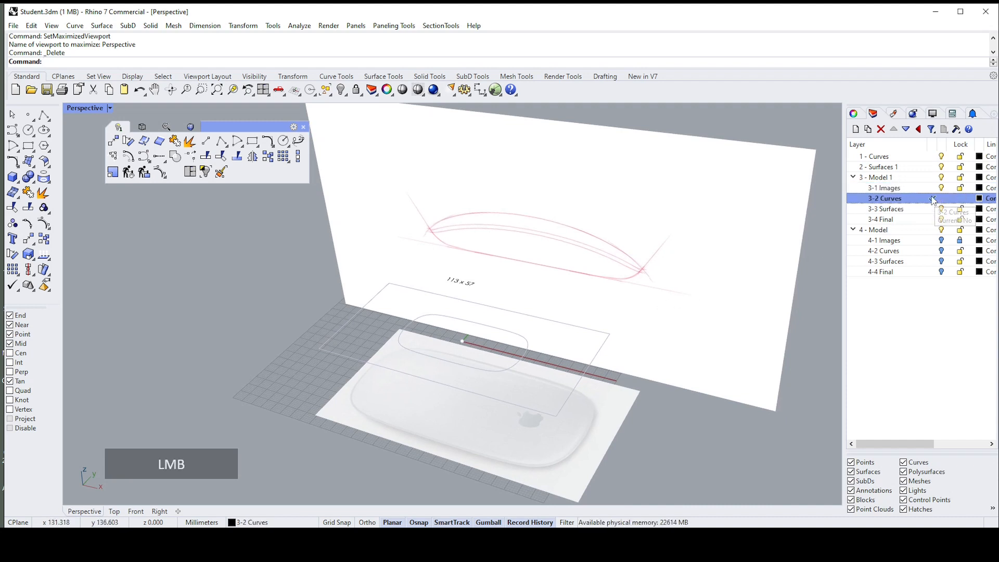
click(961, 189)
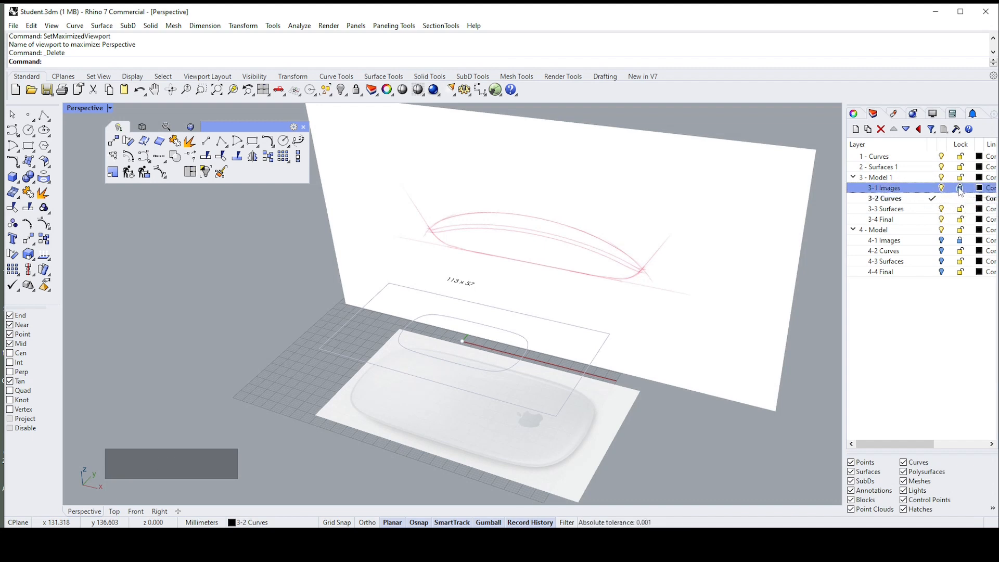
scroll(661, 263, up, 4)
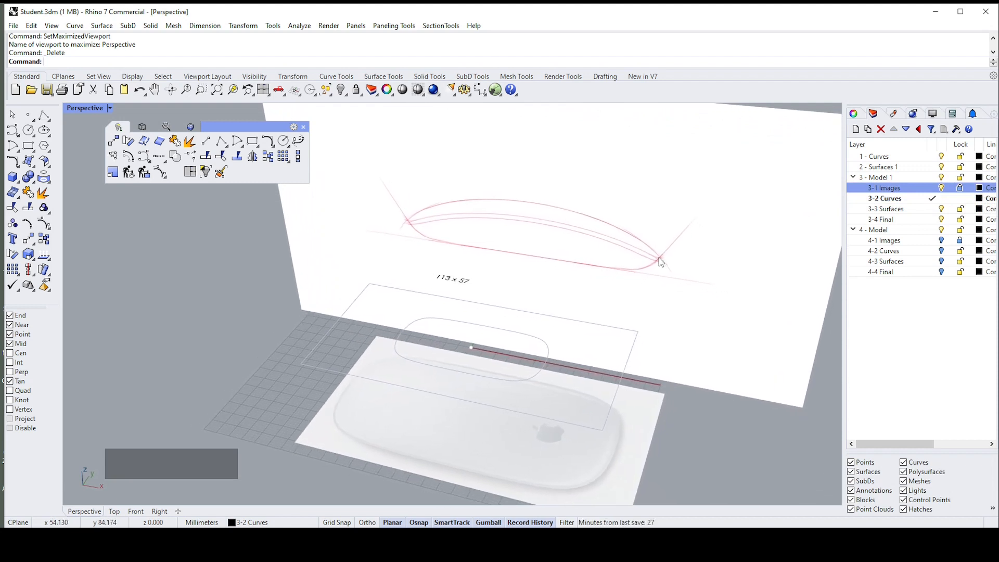
right_drag(661, 263, 645, 333)
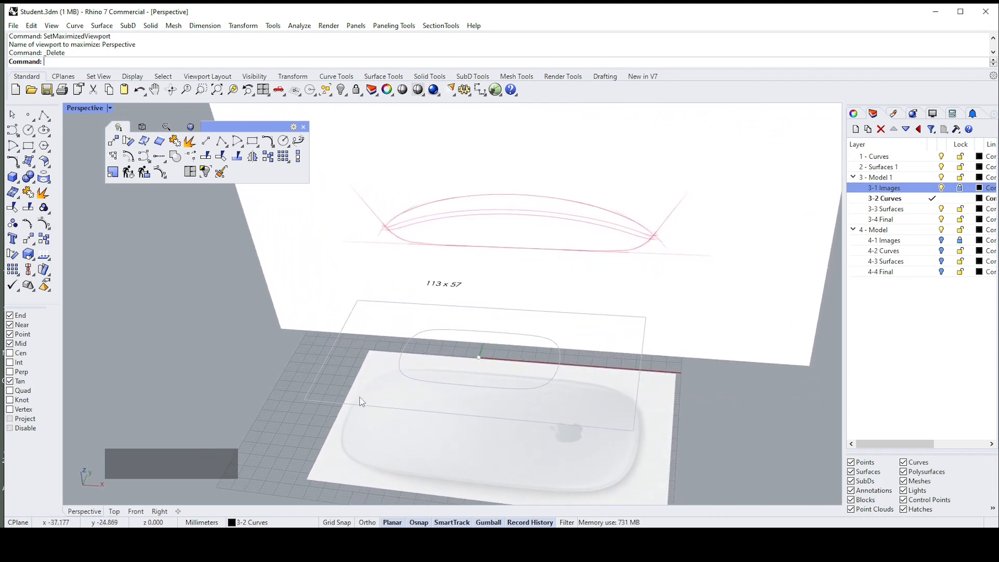
right_drag(581, 394, 403, 268)
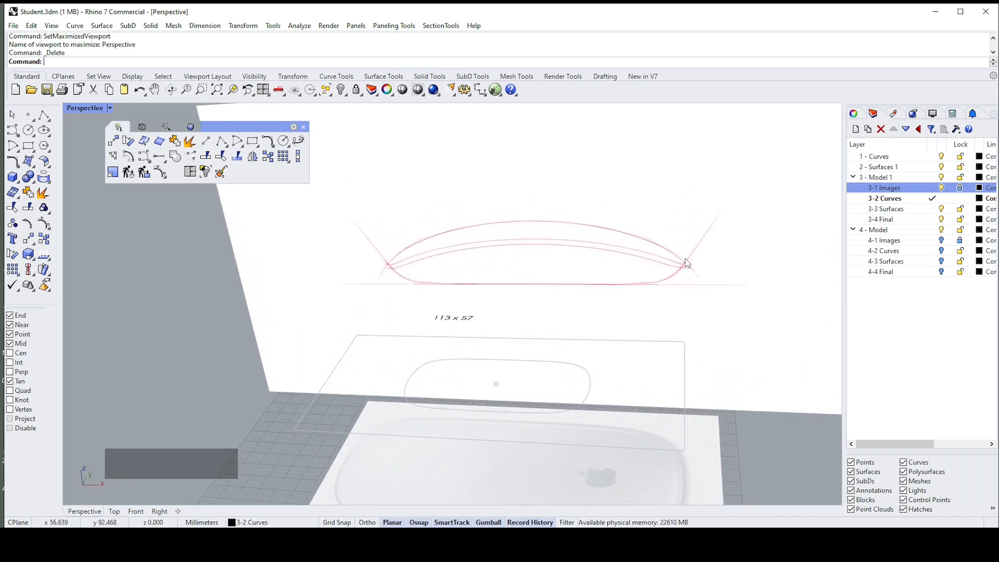
mouse_move(451, 248)
right_down()
mouse_move(489, 245)
mouse_move(463, 243)
right_up()
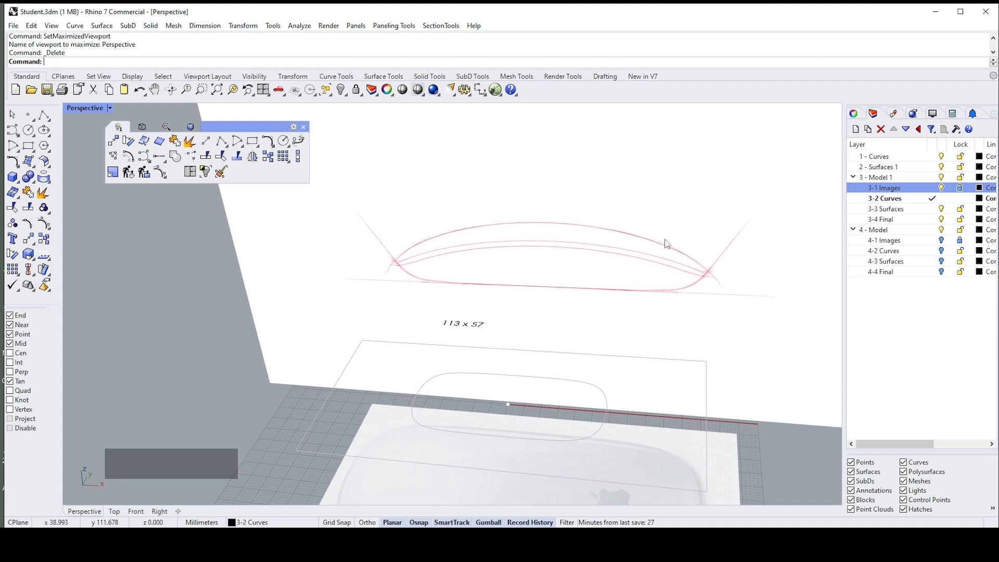
- Show the Top view maximized and frame the mouse's top reference image
right_drag(516, 218, 508, 226)
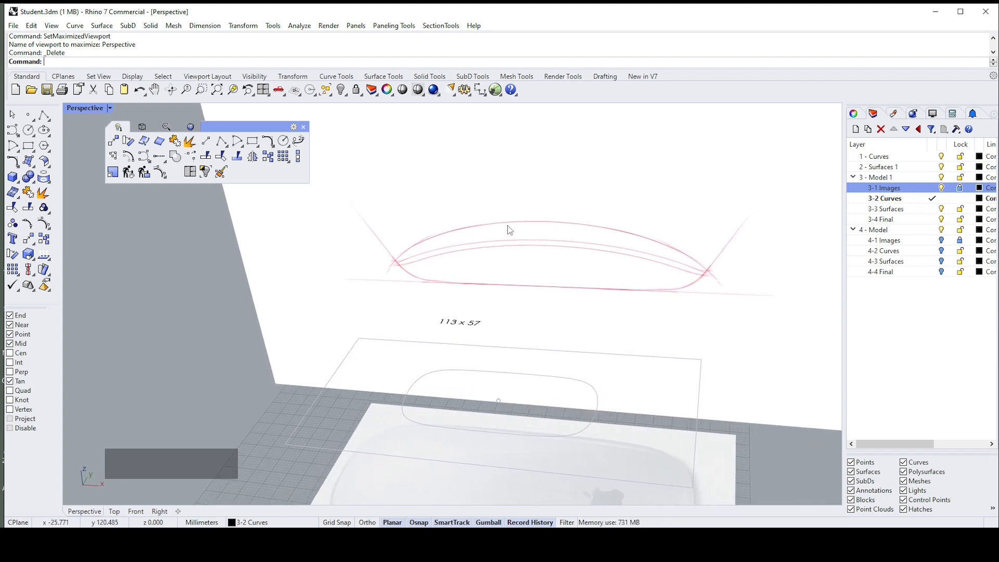
mouse_move(519, 307)
right_down()
mouse_move(547, 263)
mouse_move(504, 239)
mouse_move(501, 255)
right_up()
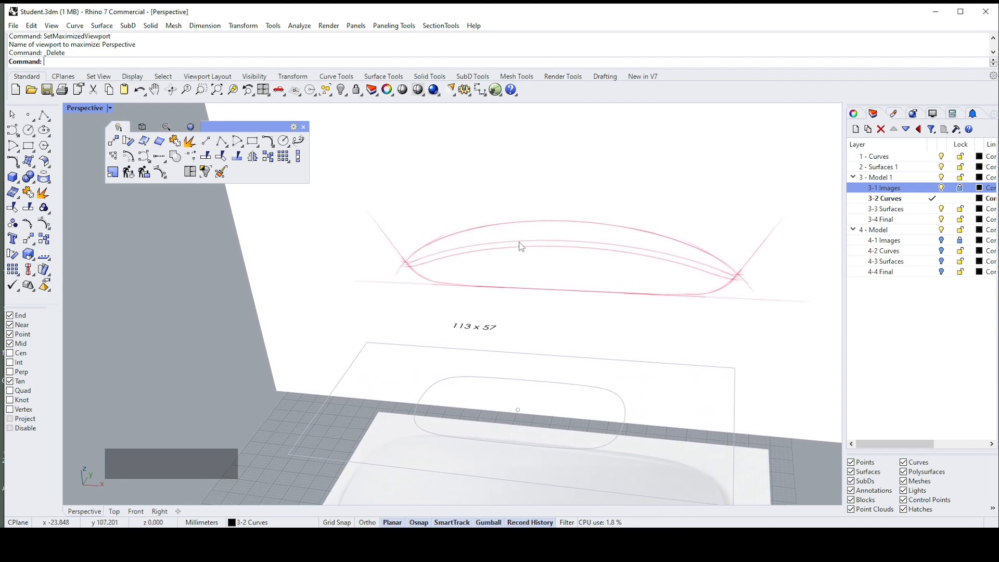
mouse_move(520, 243)
right_down()
mouse_move(555, 252)
mouse_move(563, 265)
right_up()
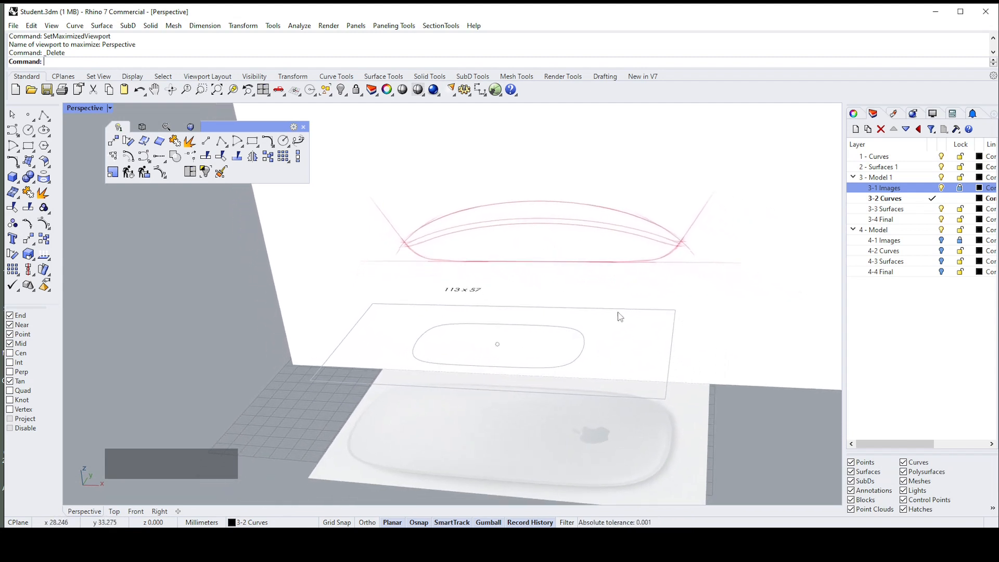
text(t)
right_click(418, 384)
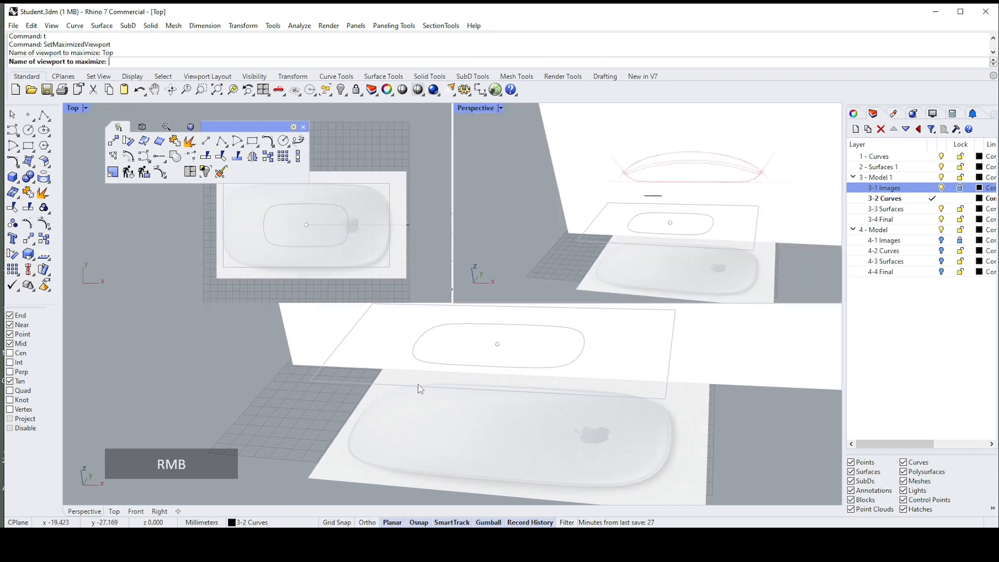
scroll(676, 302, up, 2)
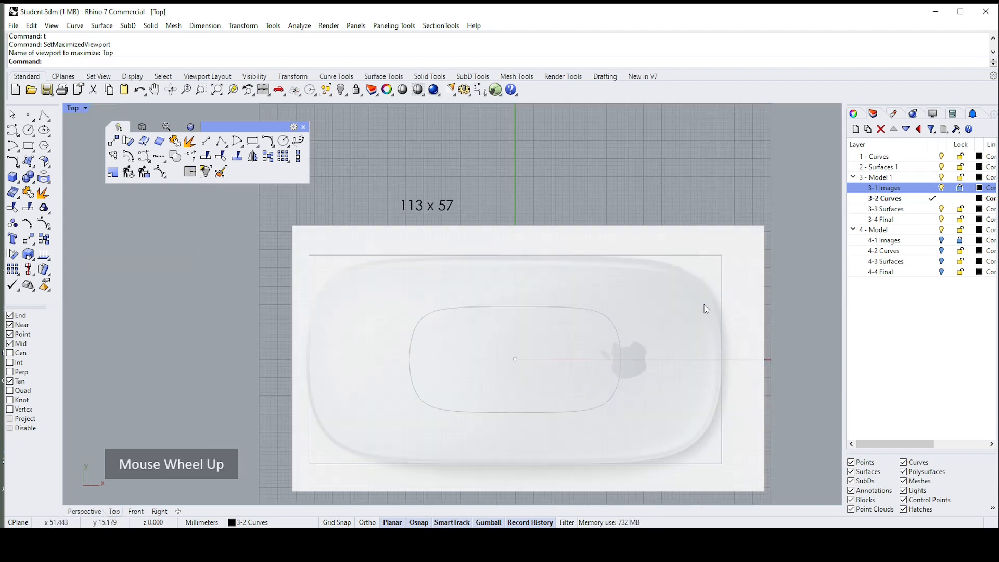
click(287, 149)
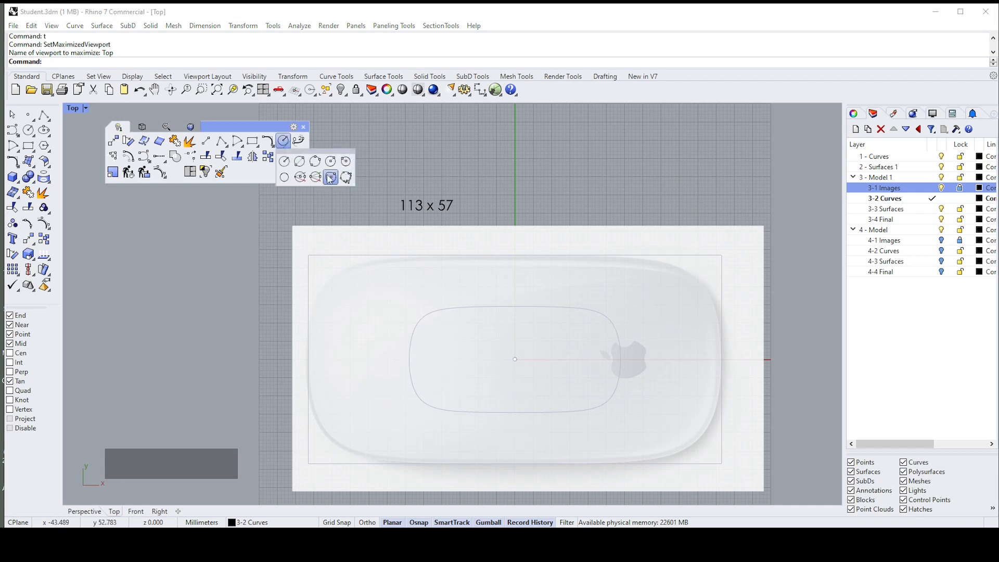
click(50, 137)
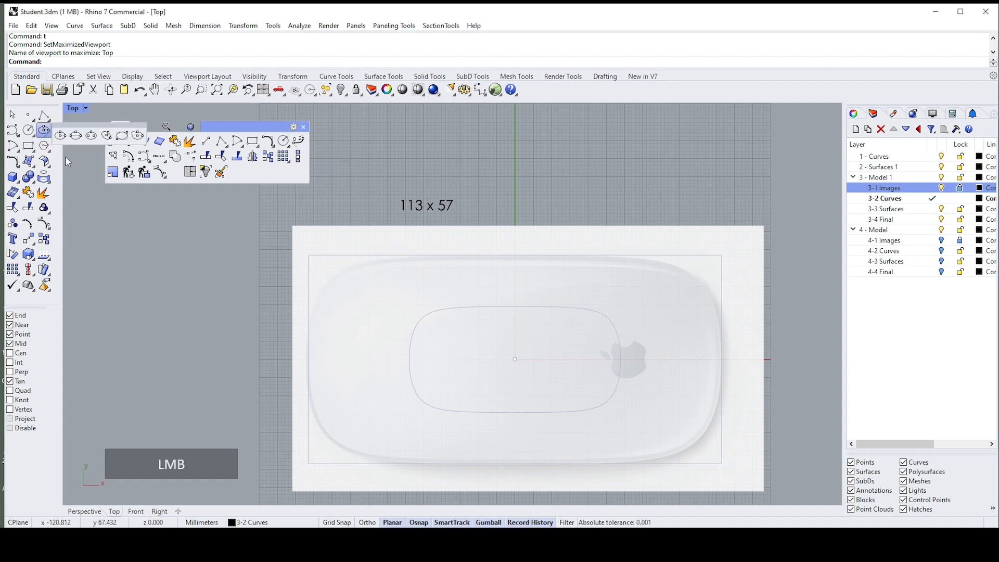
click(139, 137)
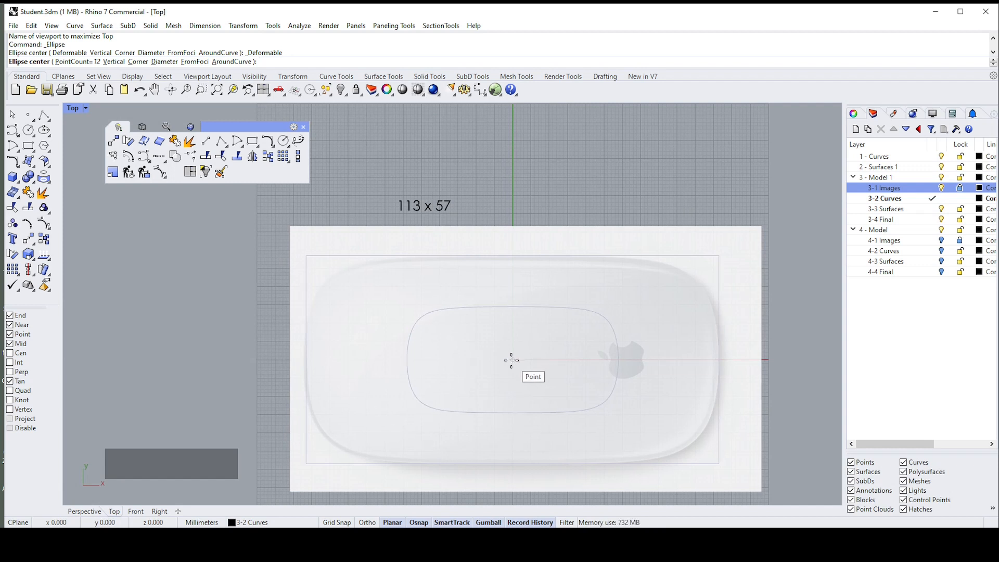
click(512, 361)
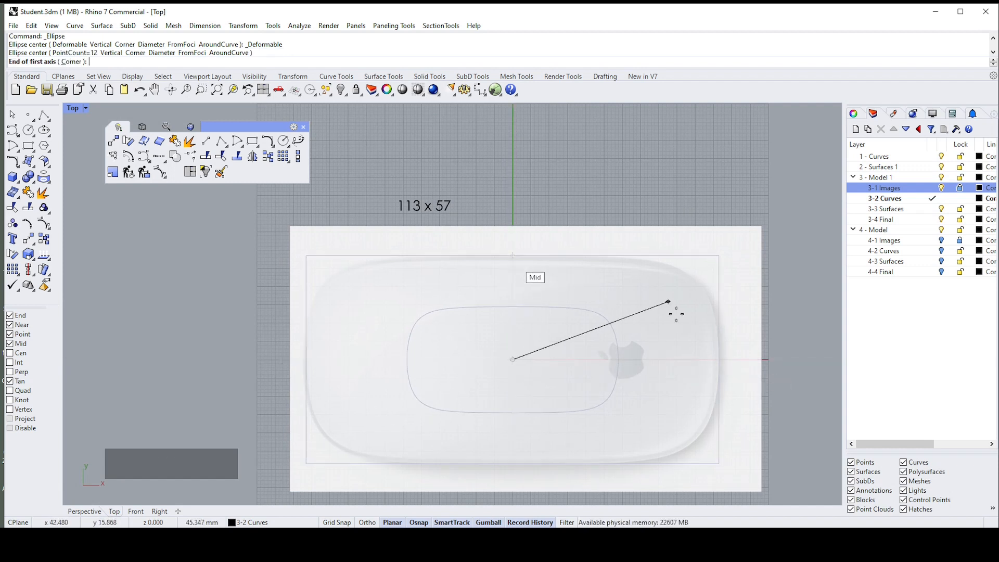
click(718, 359)
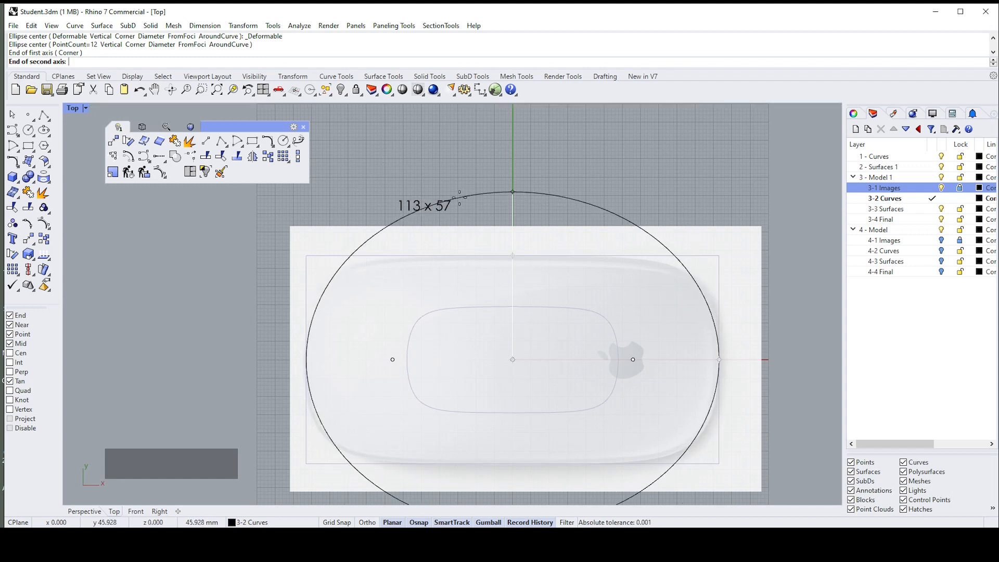
key(Escape)
- Begin a new deformable ellipse with a point count of 8
right_click(475, 189)
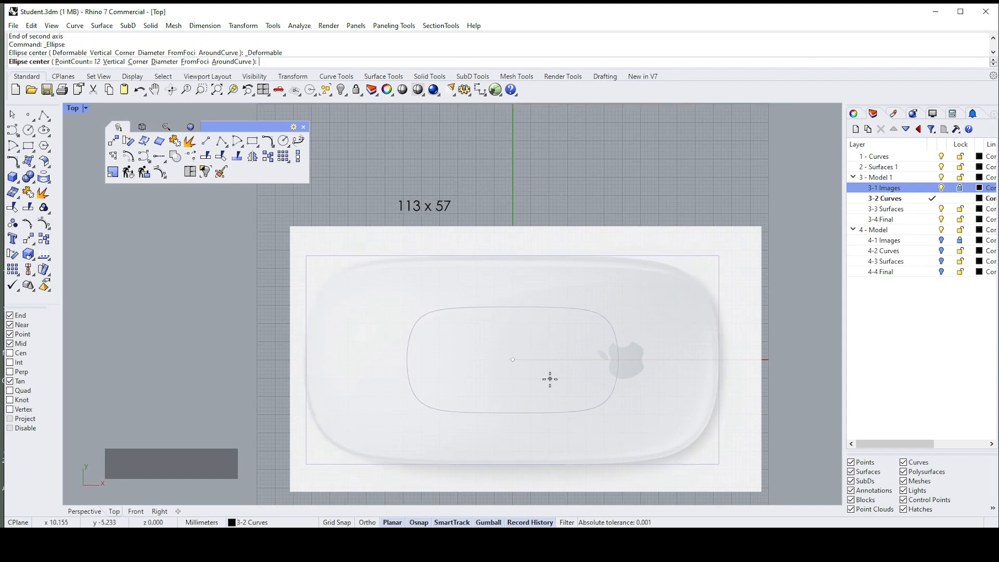
click(78, 61)
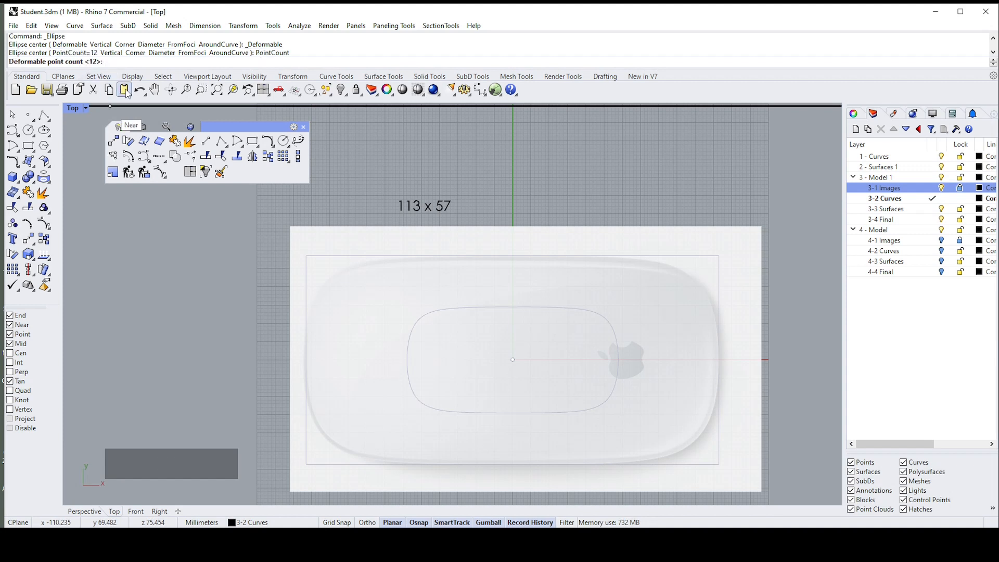
text(8)
key(Return)
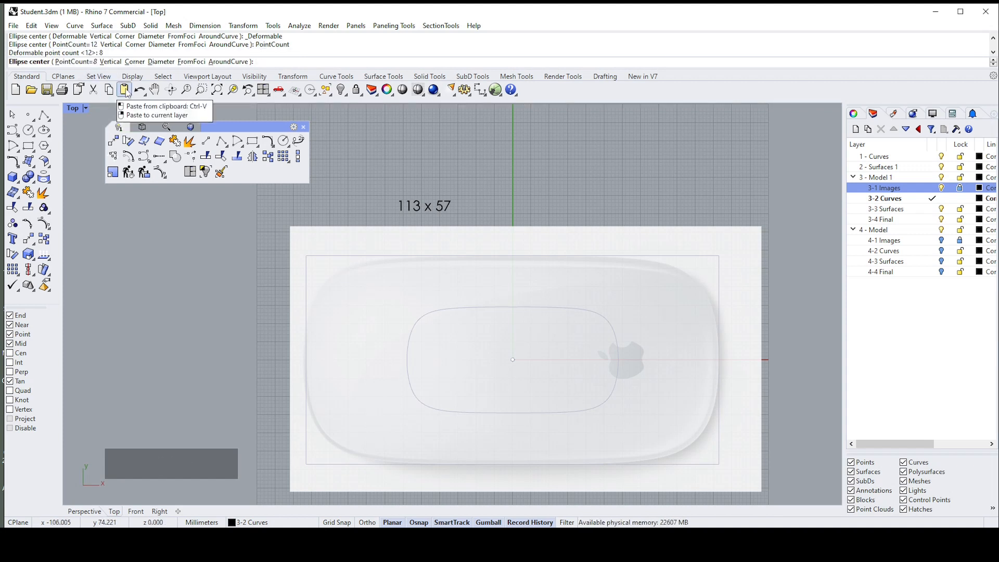
- Change the point count to 12 and draw the deformable ellipse from the origin point to the midpoints of the guide rectangle's short and long edges
click(63, 63)
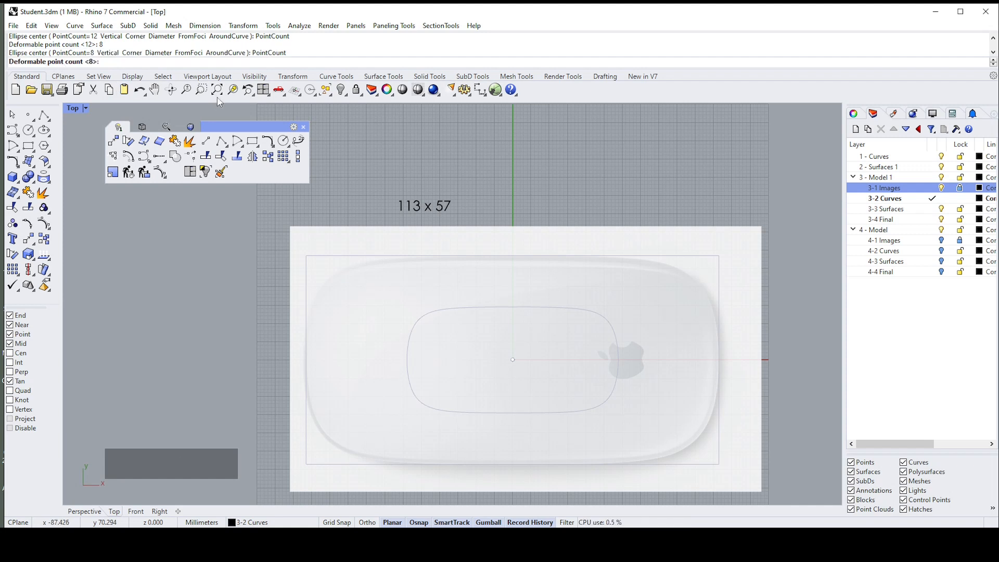
text(12)
key(Return)
scroll(521, 333, down, 2)
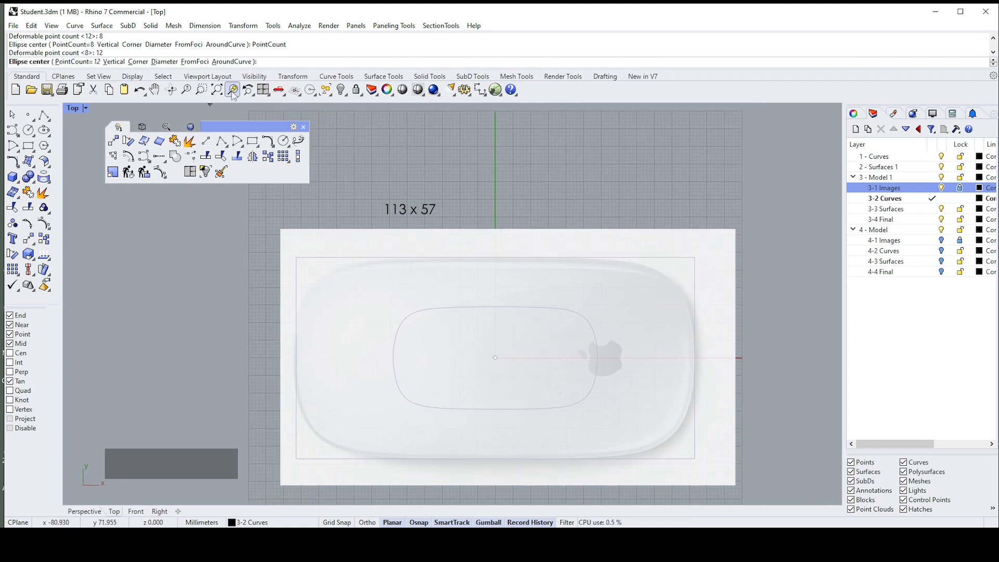
click(487, 354)
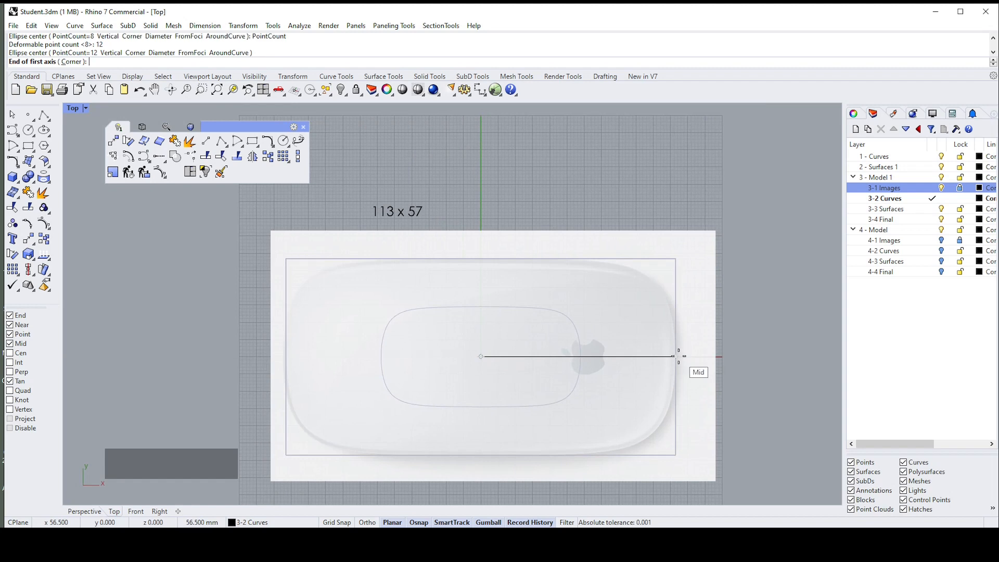
click(678, 355)
click(482, 257)
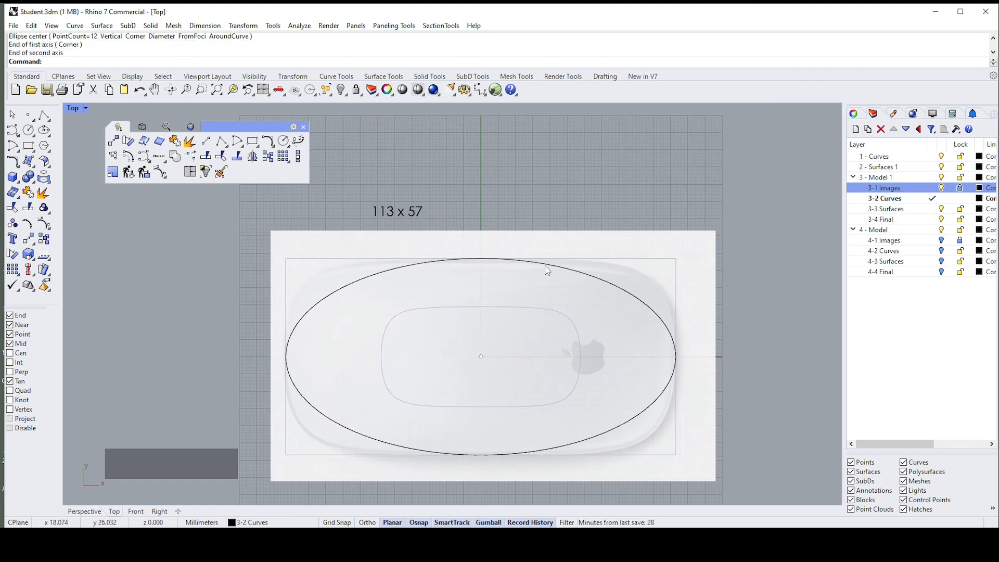
- Scale the ellipse's four corner control points outward lengthwise and widthwise, towards the rounded corners of the mouse image
click(550, 267)
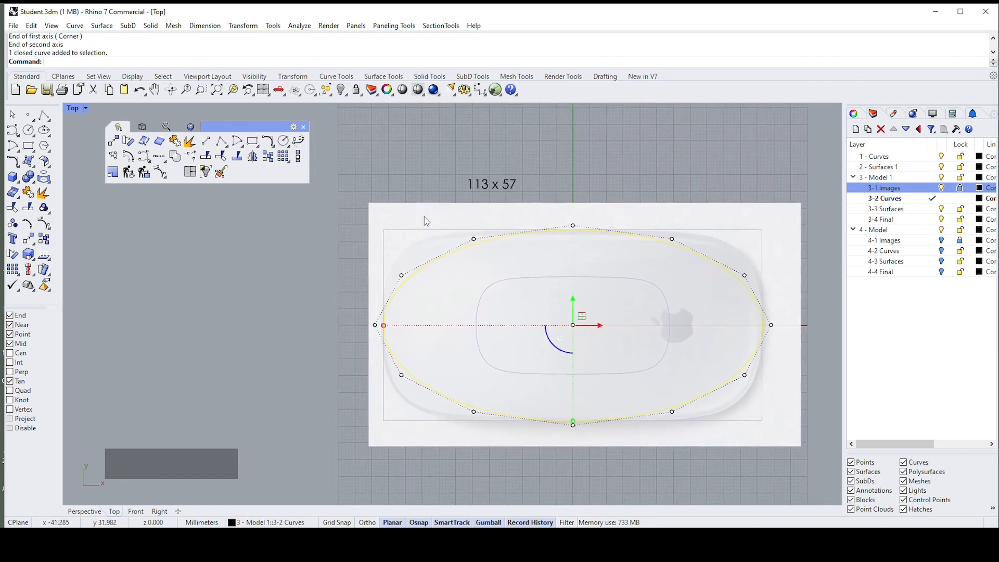
click(389, 195)
drag(385, 186, 429, 425)
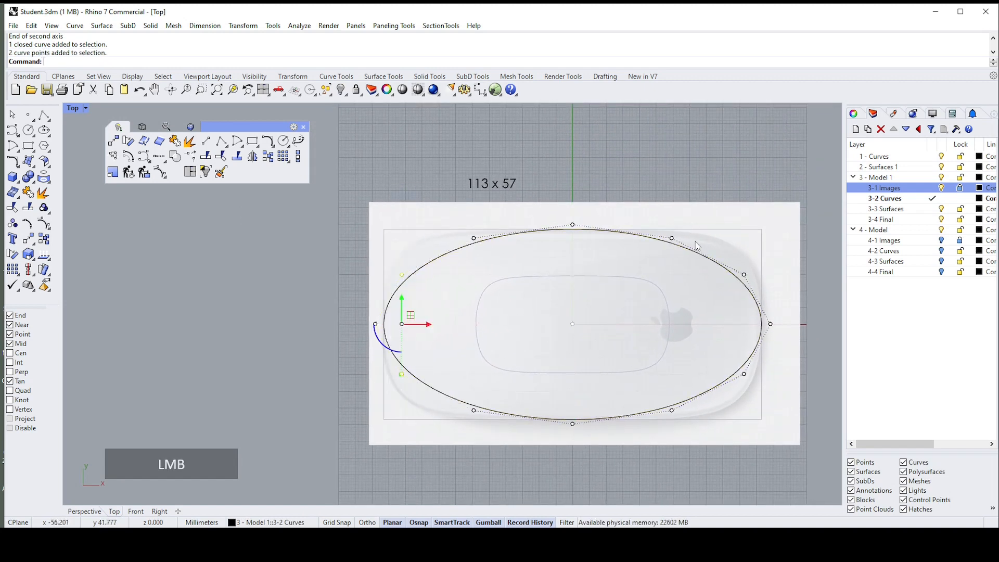
shift+drag(708, 208, 763, 416)
scroll(405, 344, up, 3)
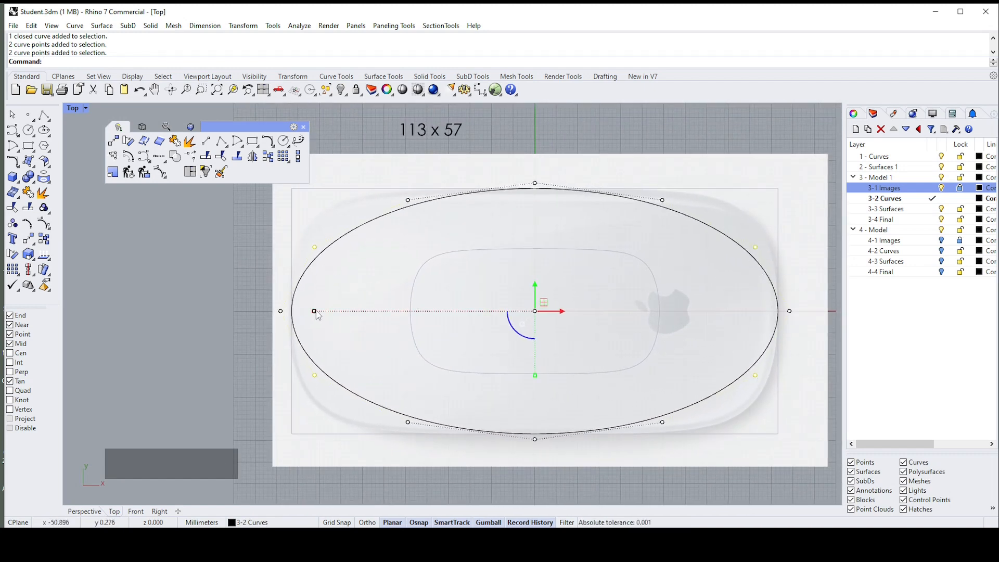
drag(315, 312, 304, 312)
drag(535, 377, 541, 416)
- Scale the four control points between the corners and the long-side midpoints outward in length and width to follow the mouse's long edges
drag(366, 139, 458, 456)
shift+drag(634, 149, 699, 442)
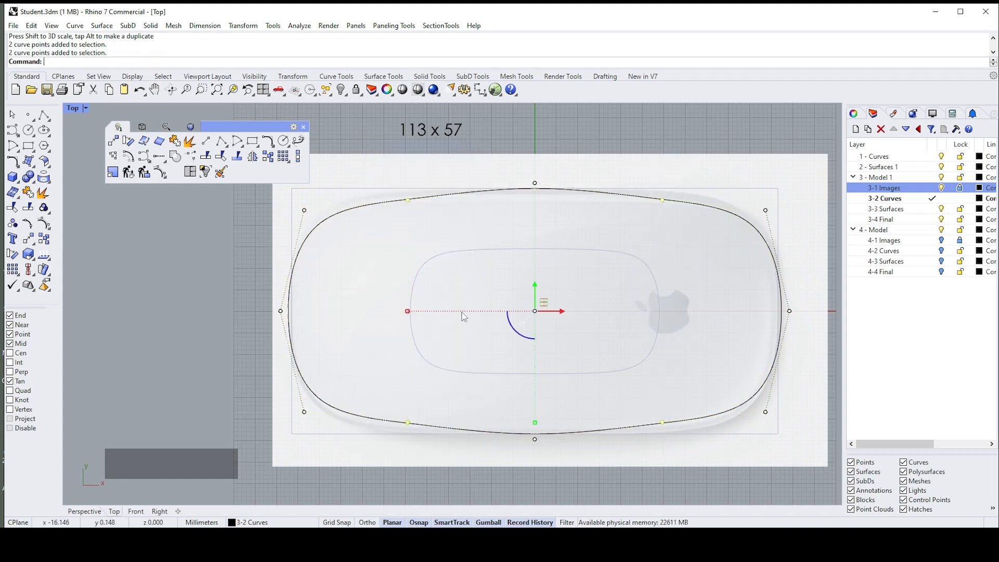
drag(412, 313, 373, 312)
scroll(638, 335, up, 3)
scroll(506, 354, down, 3)
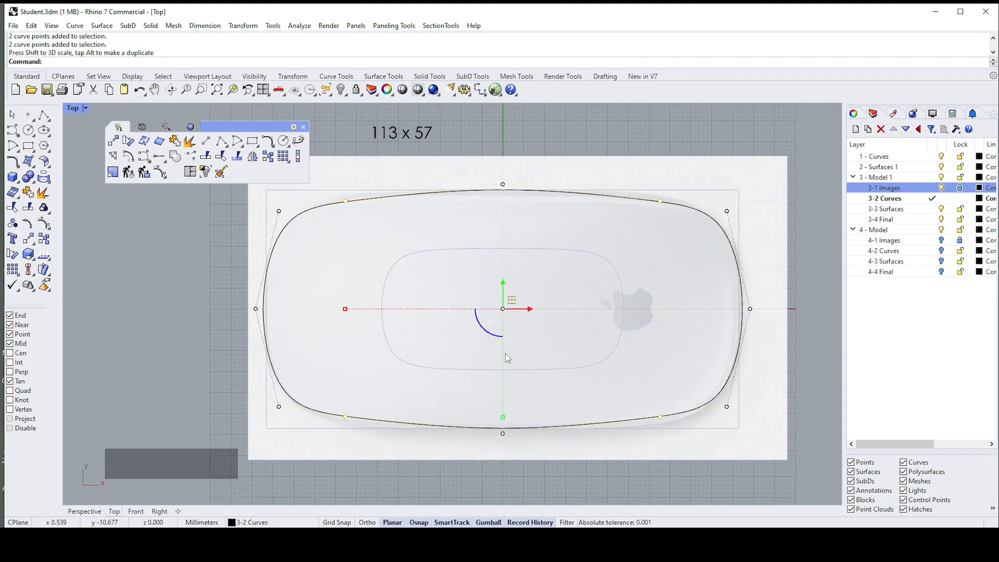
drag(503, 418, 502, 427)
- Scale the two control points at the middle of the long sides slightly inward to fit the mouse outline
right_drag(476, 250, 558, 245)
scroll(558, 245, up, 1)
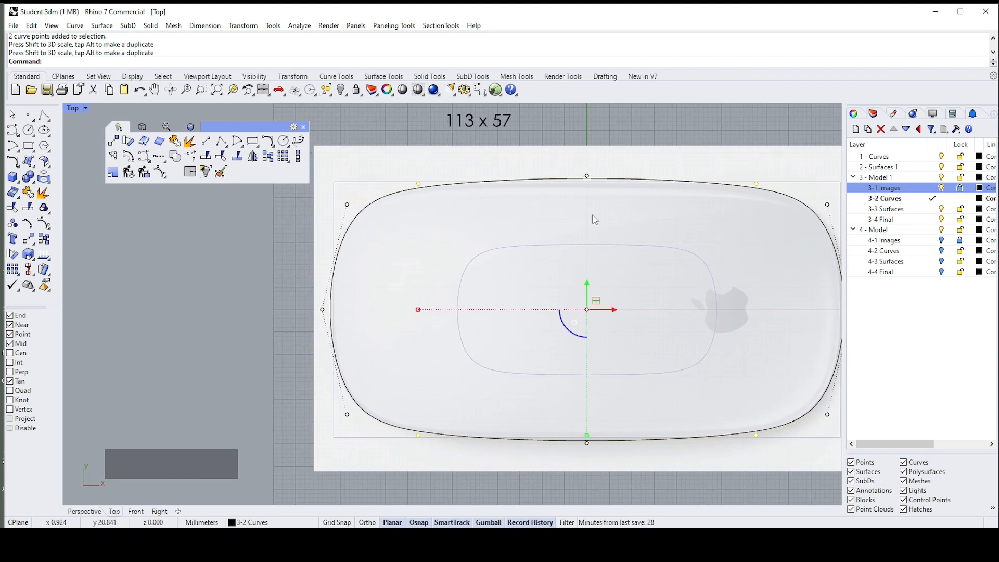
drag(570, 142, 634, 470)
scroll(586, 451, up, 2)
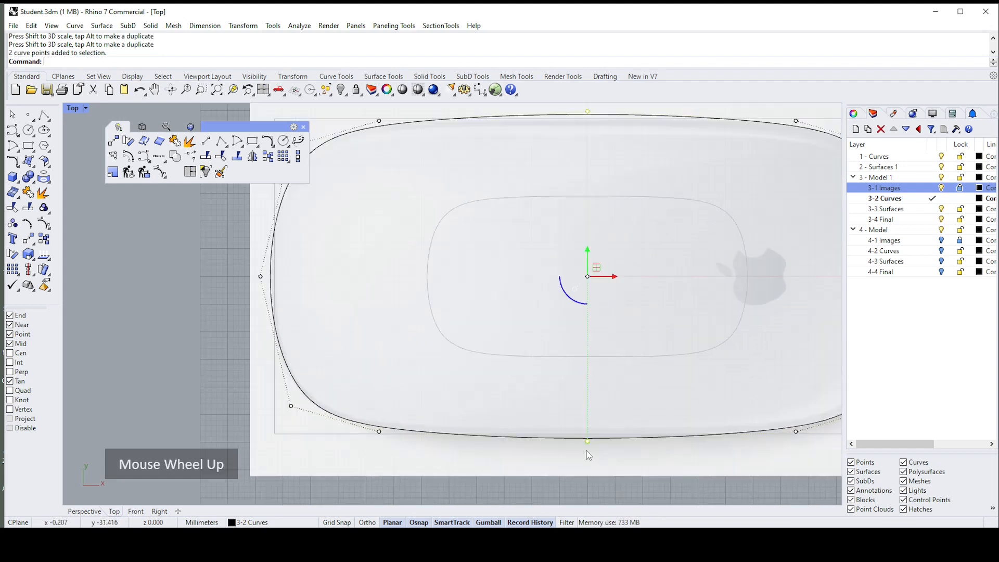
drag(588, 442, 588, 439)
scroll(614, 312, down, 1)
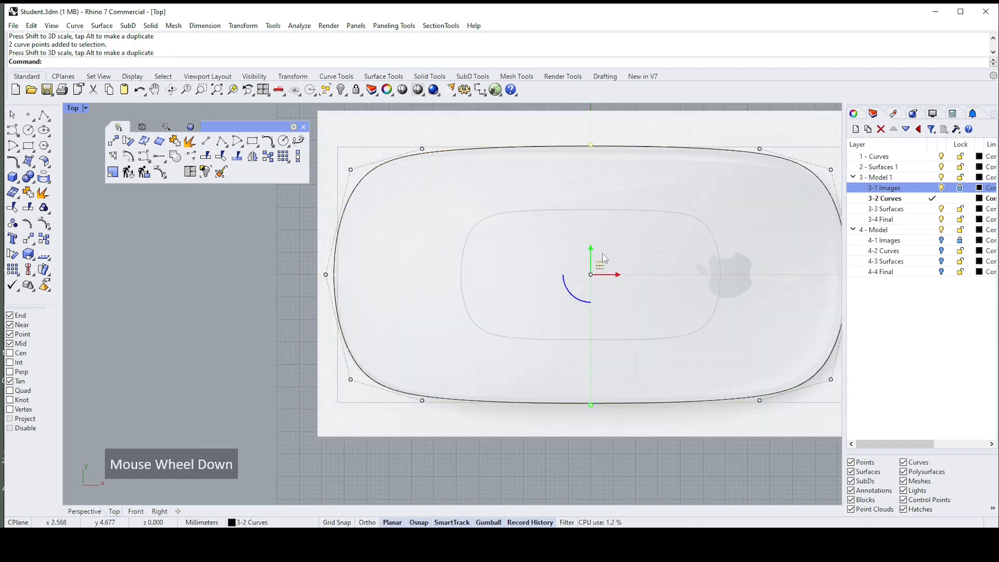
- Scale the two control points at the curve's short ends inward to meet the guide rectangle's ends, and deselect the curve
right_drag(279, 261, 250, 259)
drag(224, 252, 824, 307)
scroll(321, 276, up, 1)
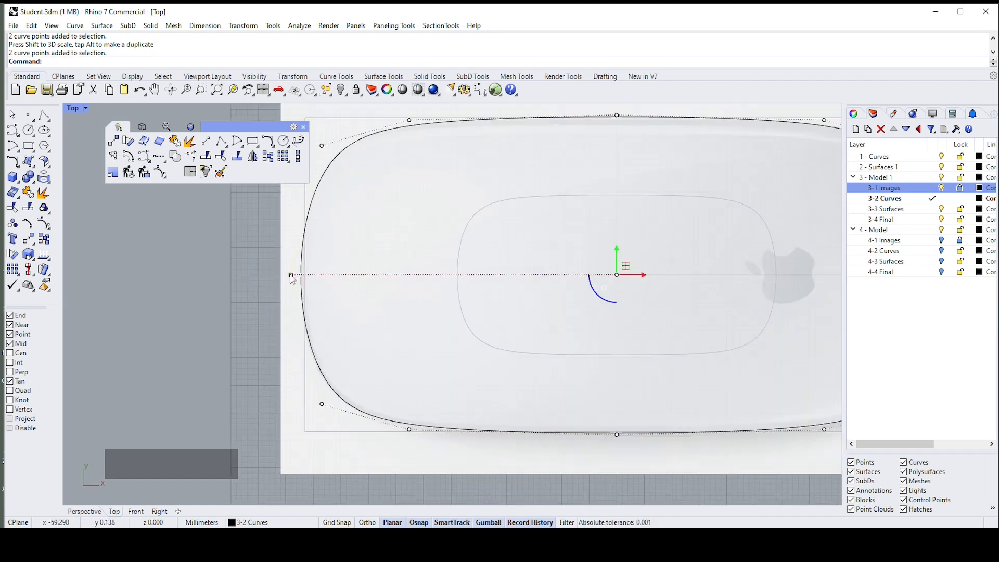
drag(290, 275, 299, 276)
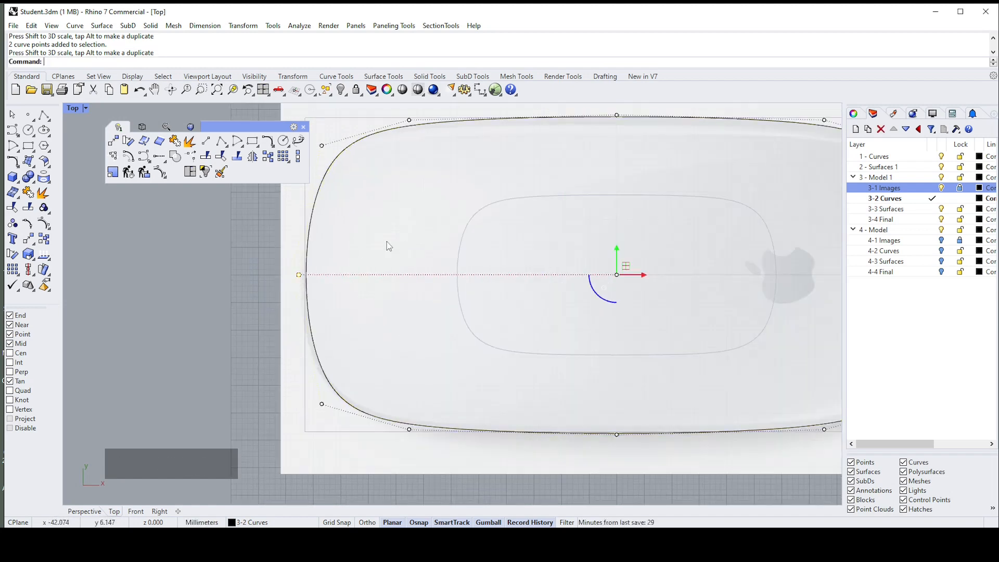
scroll(448, 224, down, 2)
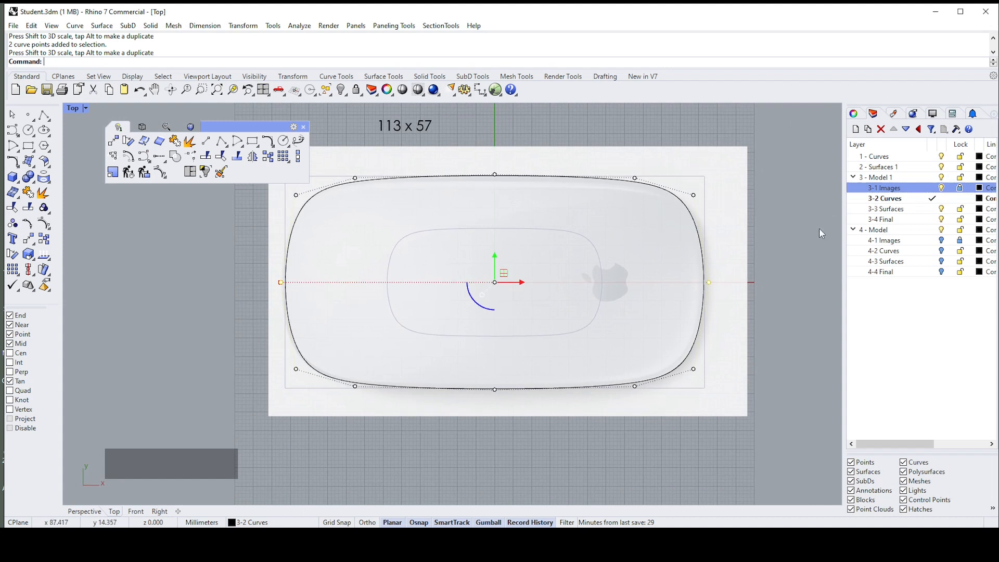
click(805, 227)
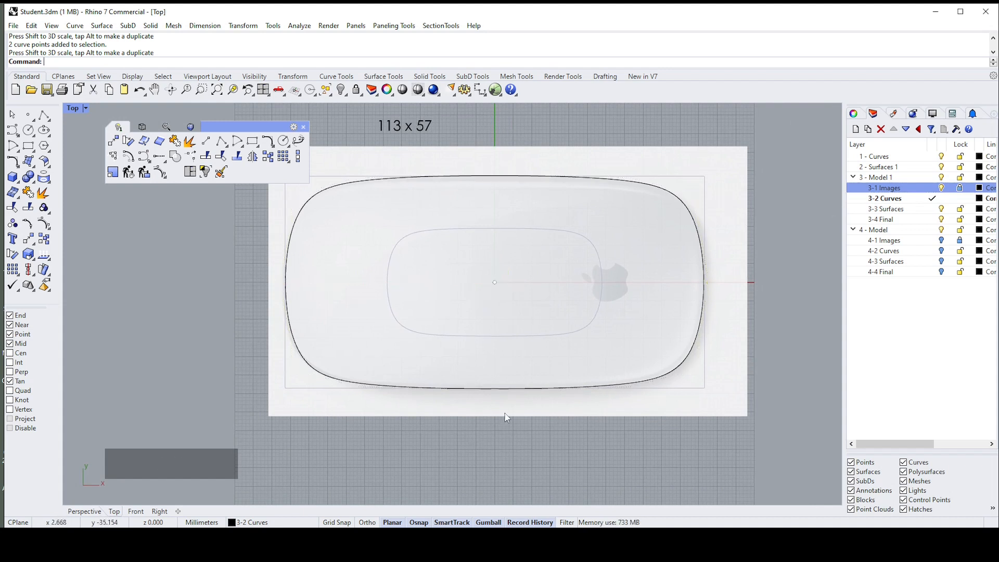
- In the Front view, draw an arc with level ends about 112 mm apart, passing through the peak of the sketch's middle curved line
text(f)
key(Return)
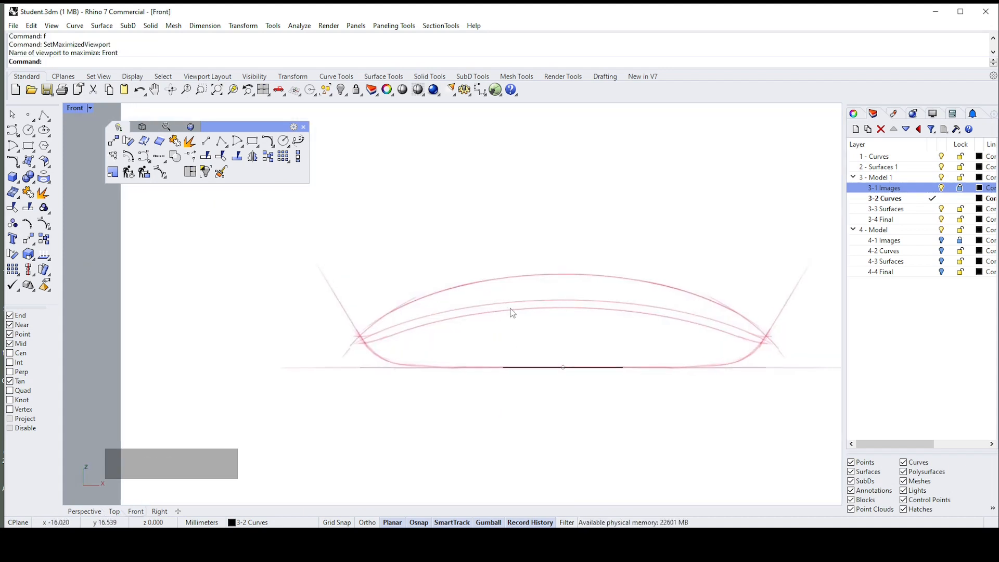
scroll(468, 315, up, 2)
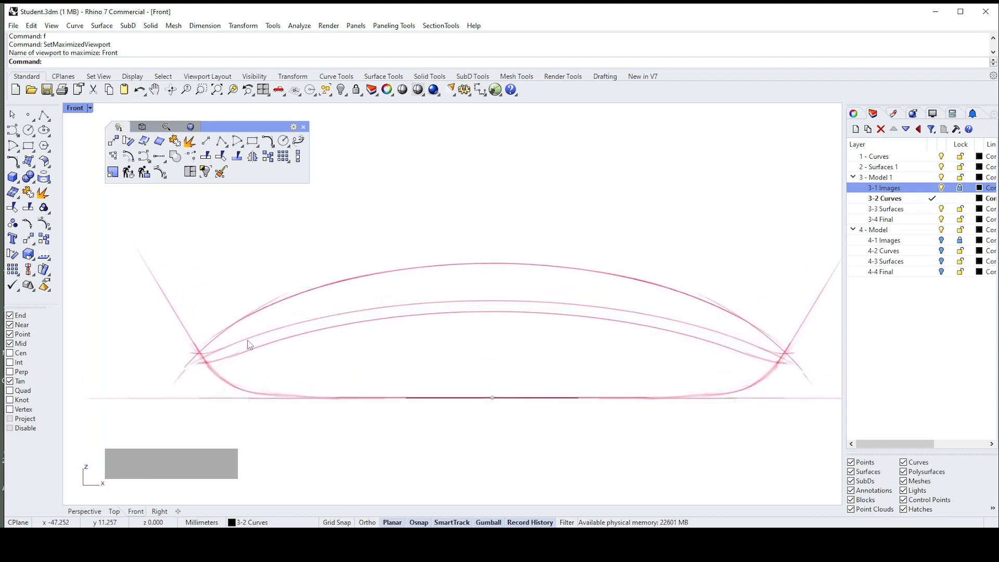
right_drag(215, 212, 227, 213)
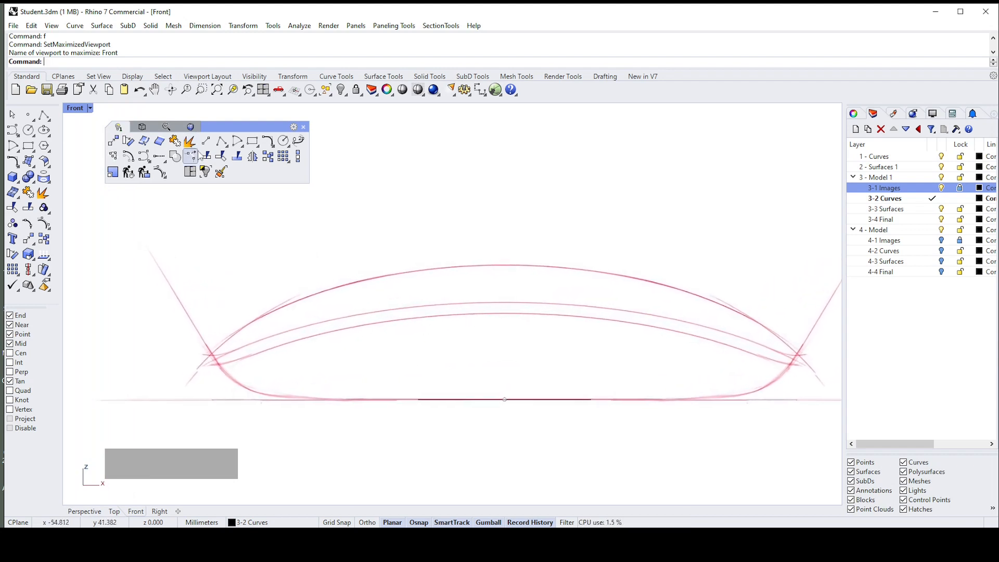
click(244, 148)
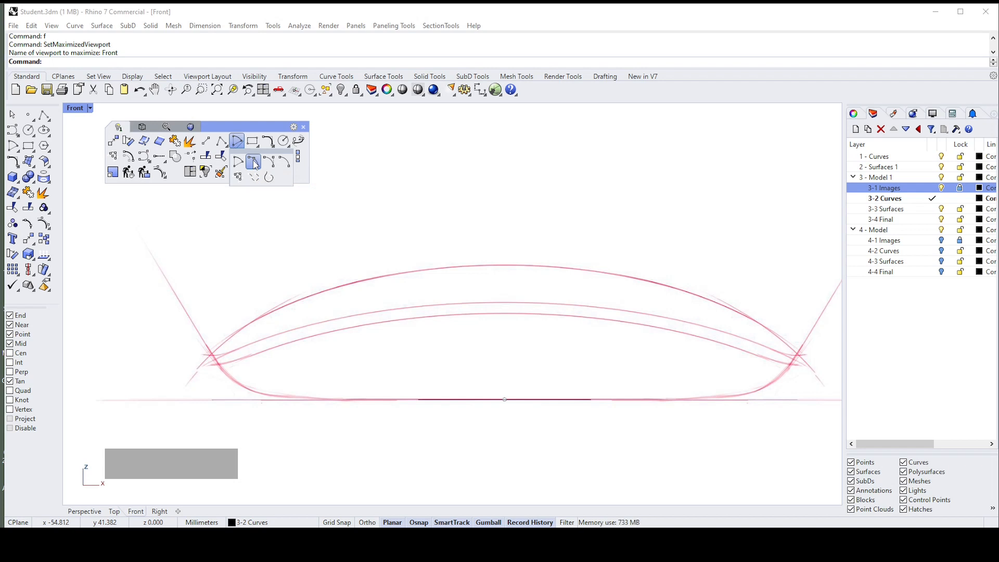
click(254, 163)
scroll(219, 339, up, 3)
scroll(220, 339, up, 3)
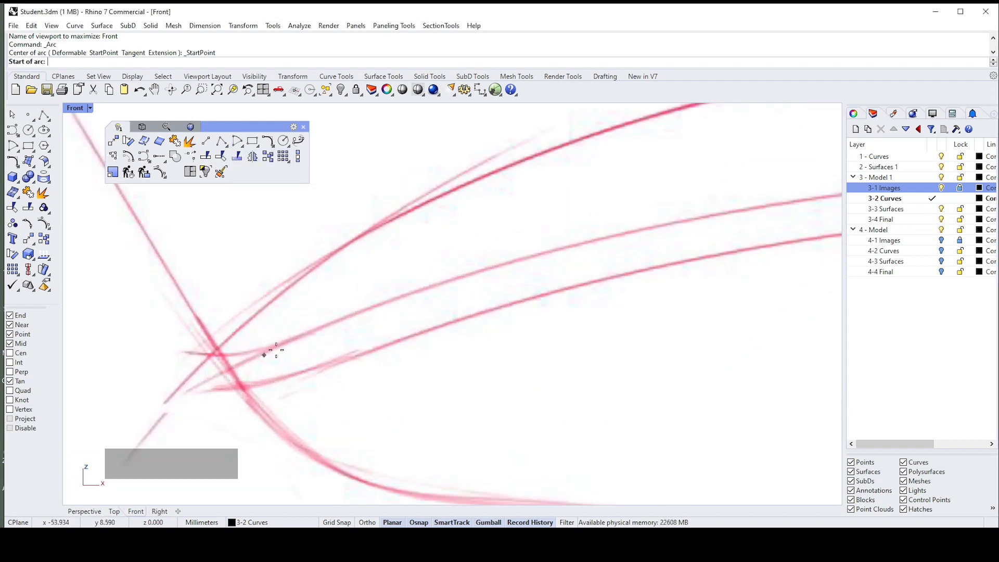
click(231, 369)
scroll(245, 359, down, 4)
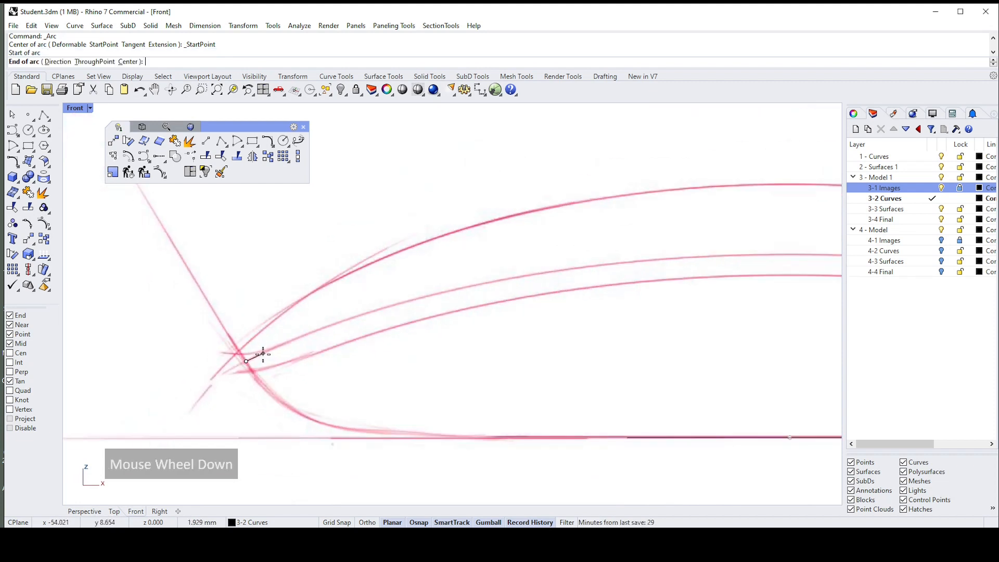
scroll(556, 344, up, 2)
shift+scroll(765, 359, up, 5)
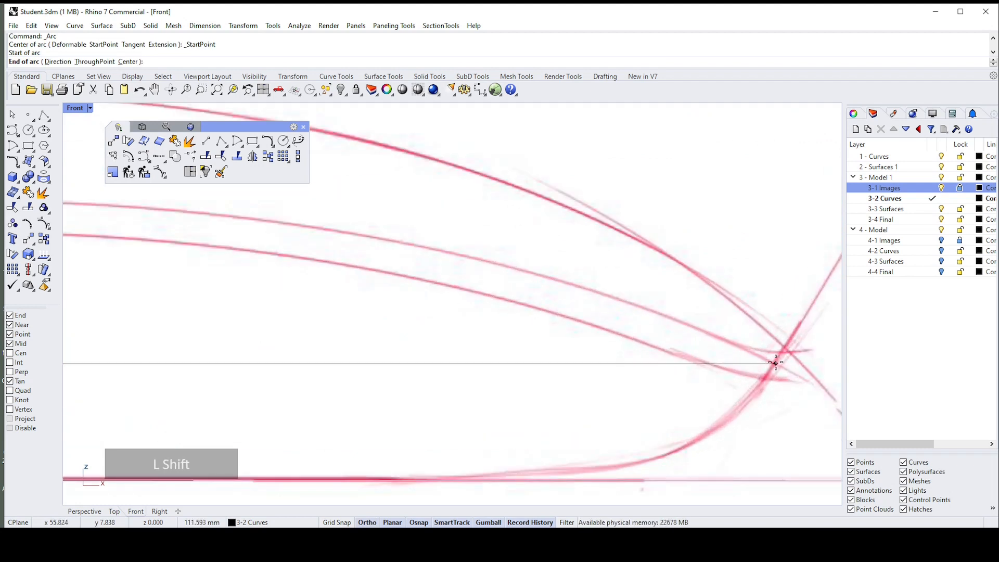
shift+click(775, 363)
shift+scroll(772, 360, down, 2)
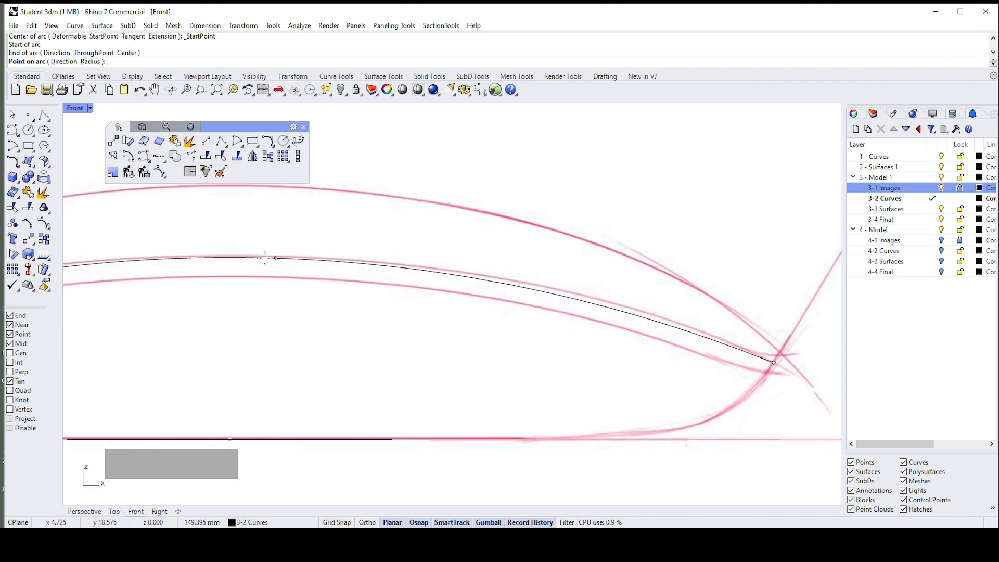
click(230, 255)
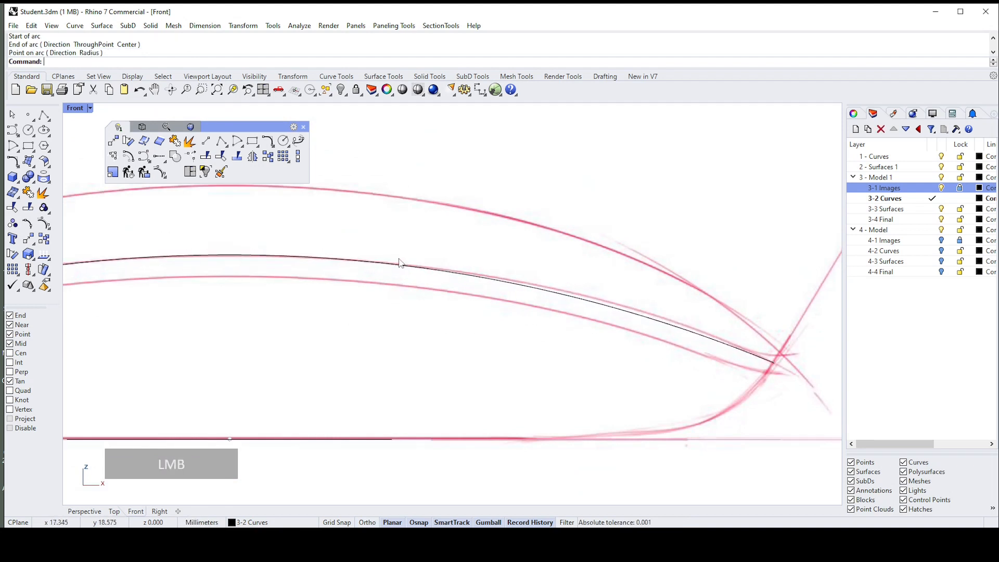
- Examine how closely the new arc follows the middle sketch line, especially between its peak and left end
scroll(468, 268, down, 4)
right_drag(612, 300, 707, 300)
click(622, 272)
scroll(562, 272, up, 2)
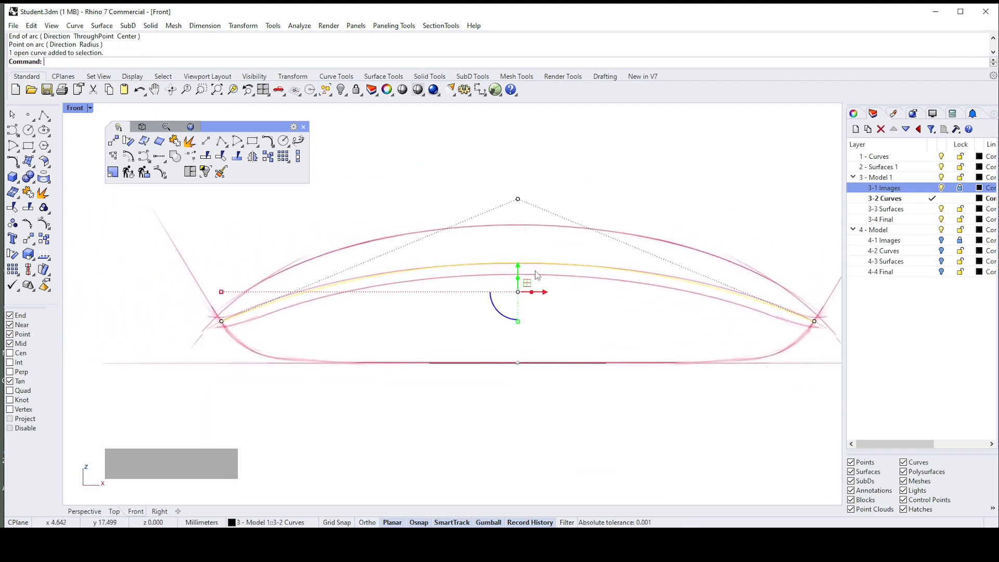
scroll(312, 302, up, 2)
scroll(301, 307, up, 1)
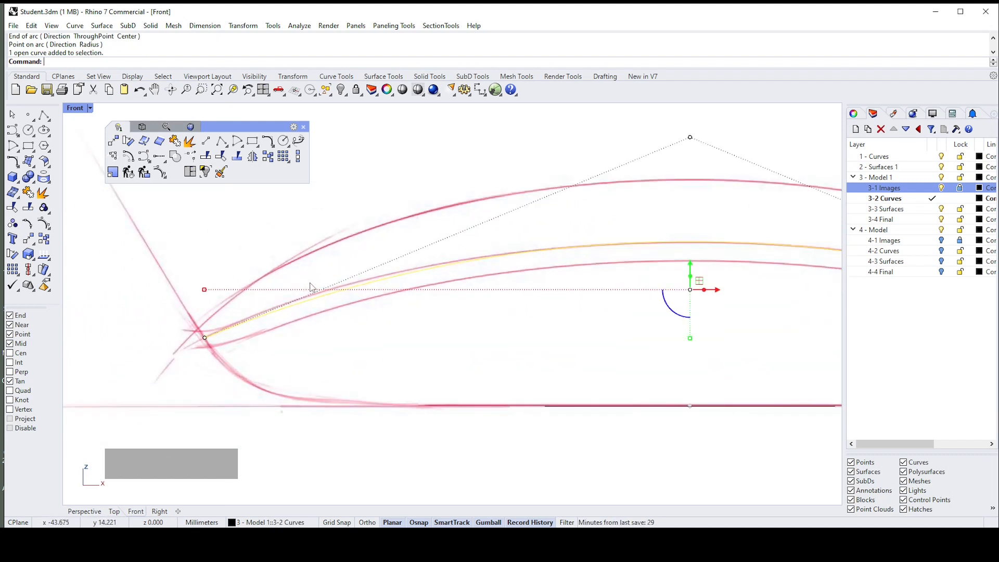
scroll(331, 290, up, 1)
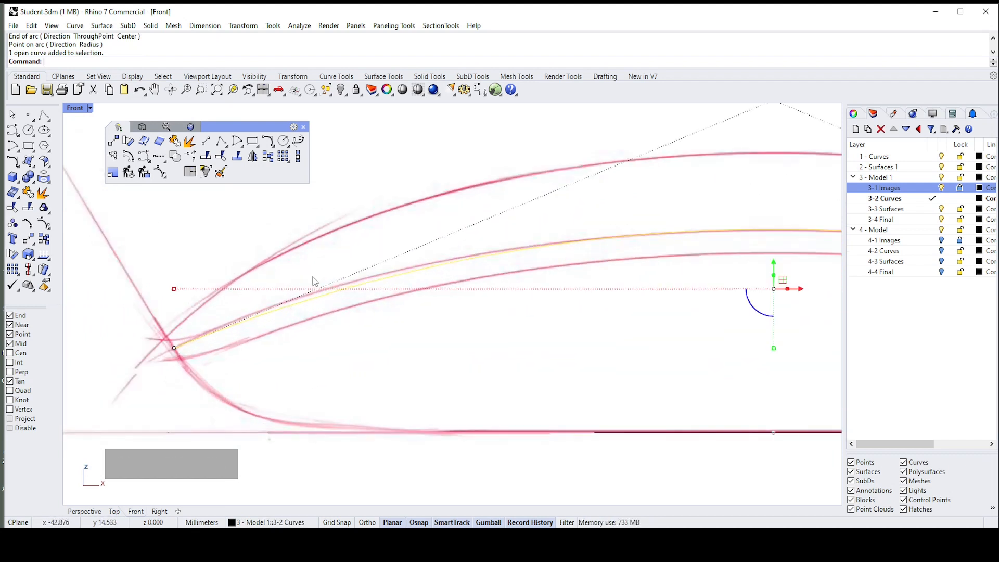
scroll(318, 293, down, 2)
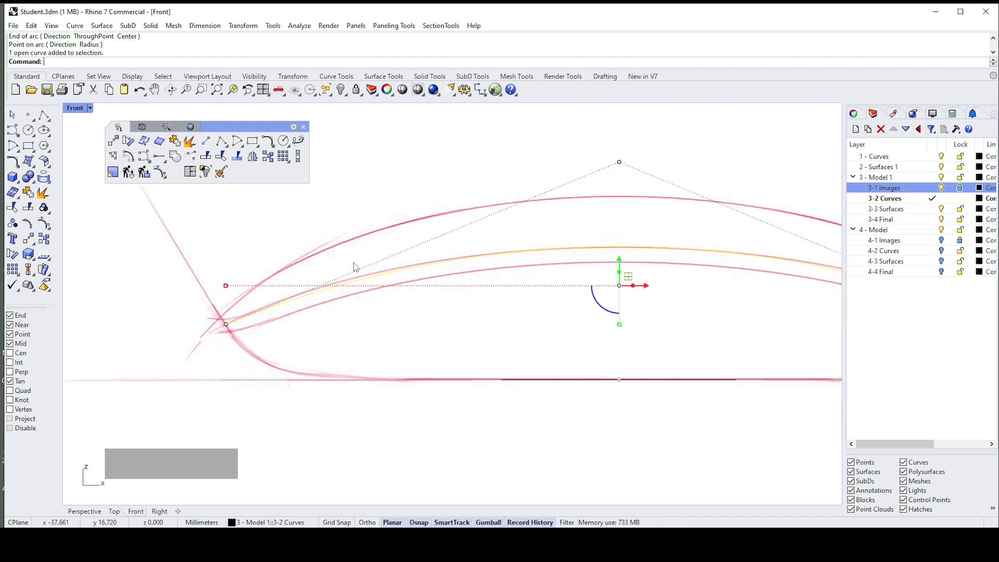
scroll(358, 266, down, 1)
click(620, 180)
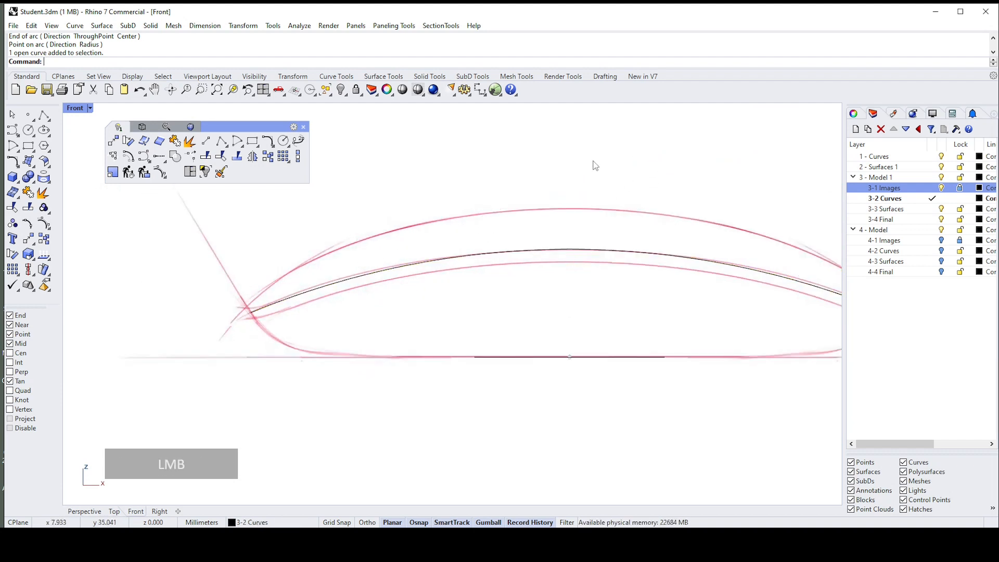
- Draw a second arc with level ends about 113 mm apart where the topmost sketch line meets the side lines, peaking about 26 mm high on the centre axis
click(240, 146)
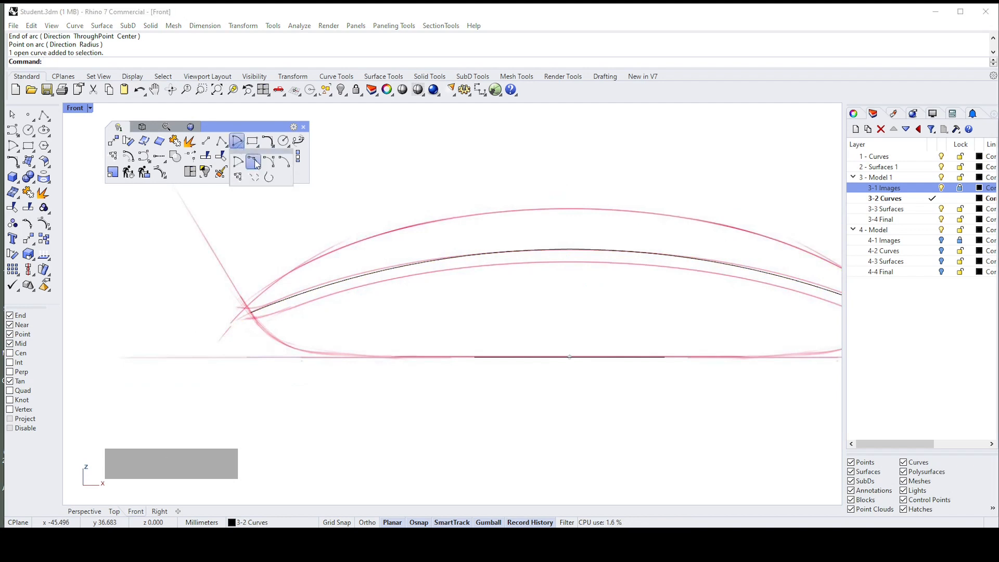
scroll(252, 313, up, 3)
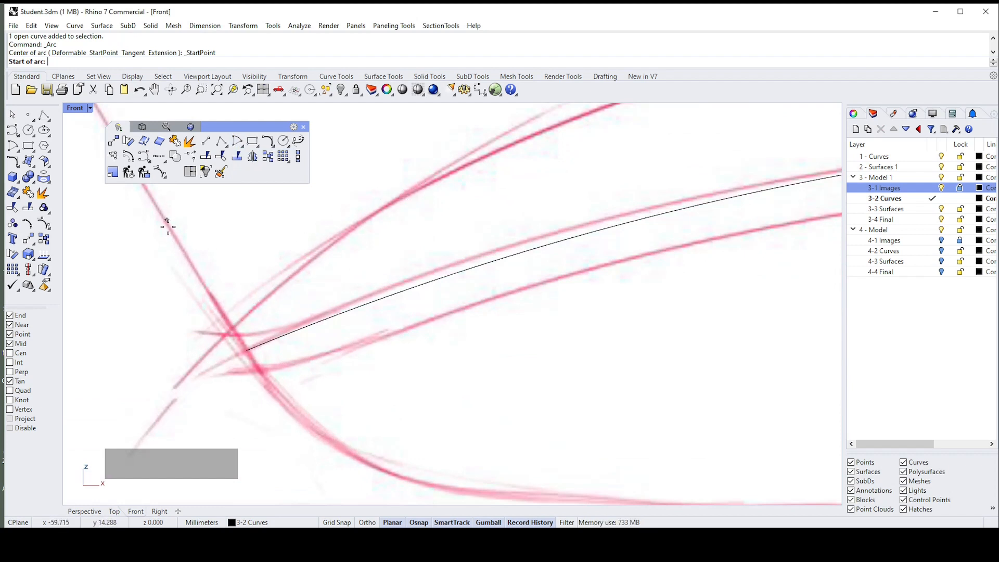
click(230, 328)
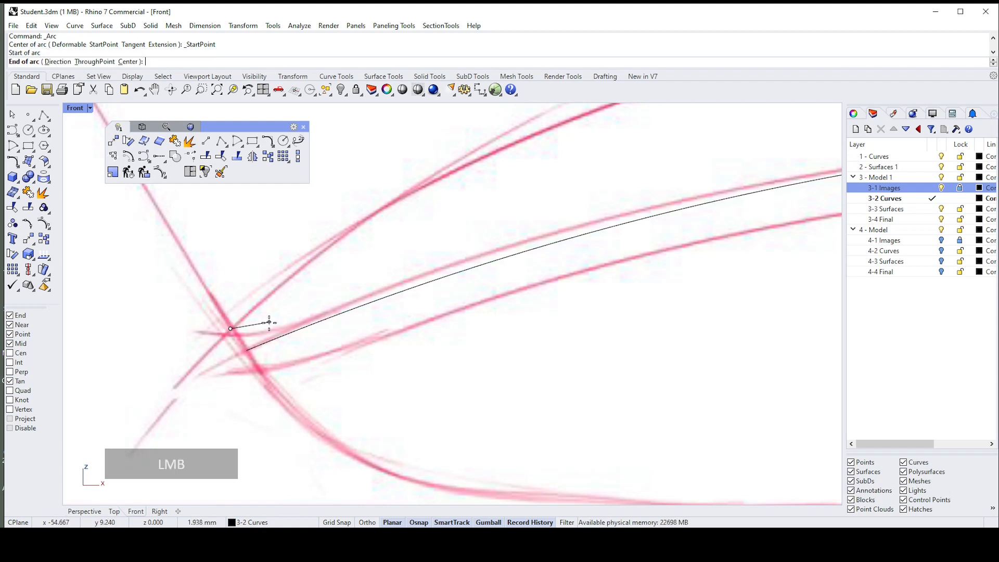
scroll(342, 326, down, 5)
scroll(589, 329, up, 5)
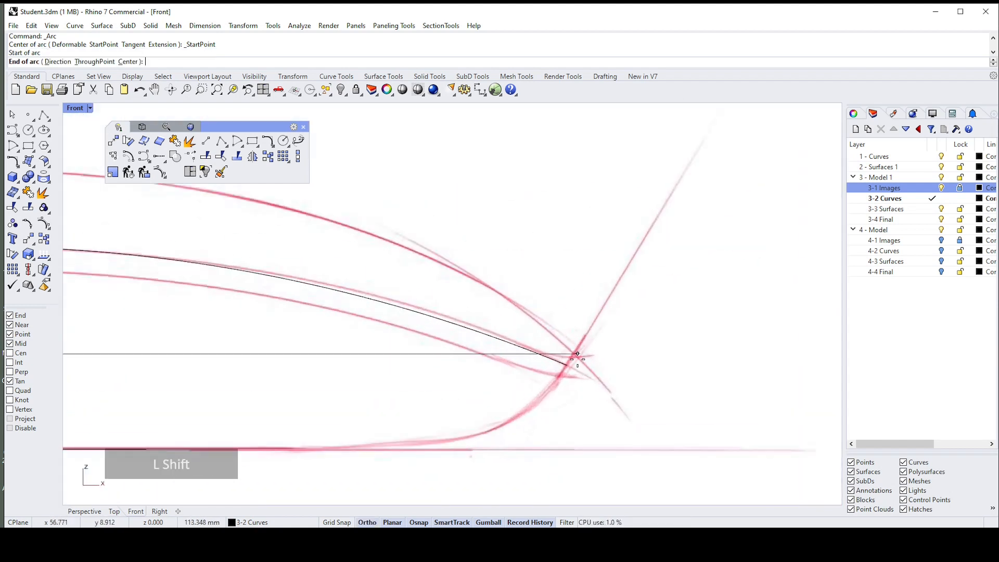
shift+scroll(574, 351, up, 4)
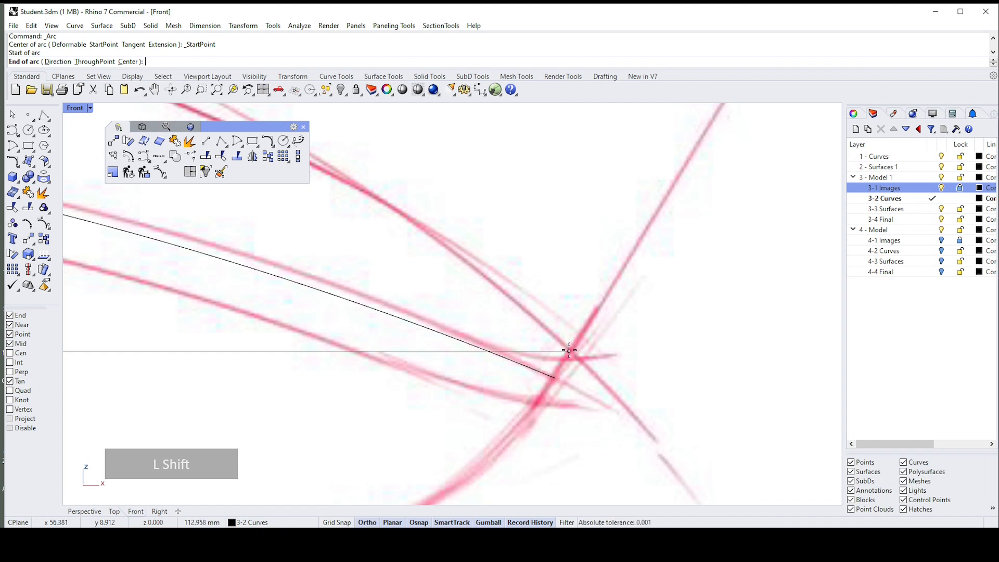
shift+click(570, 351)
scroll(535, 339, down, 5)
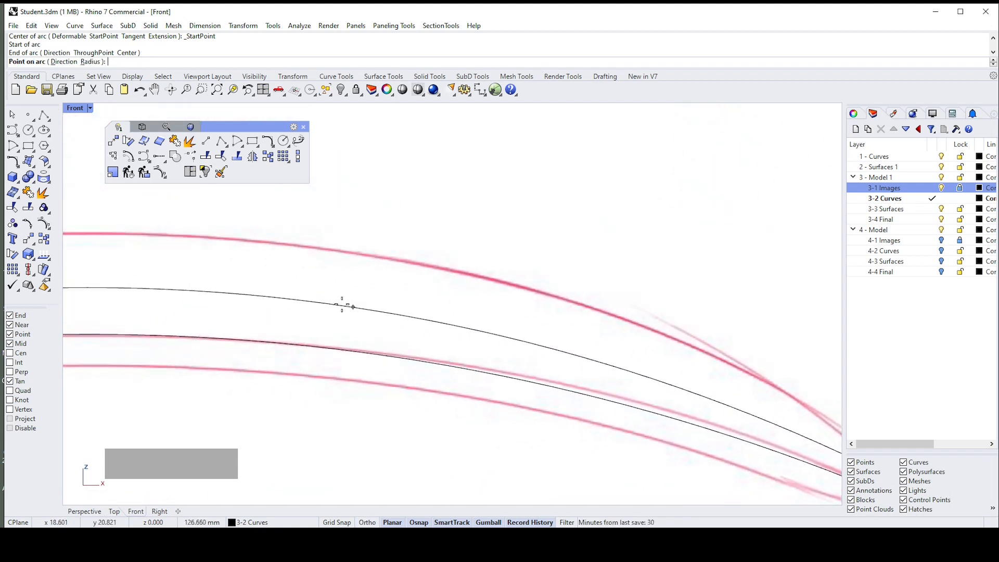
right_drag(342, 305, 828, 307)
scroll(352, 277, down, 1)
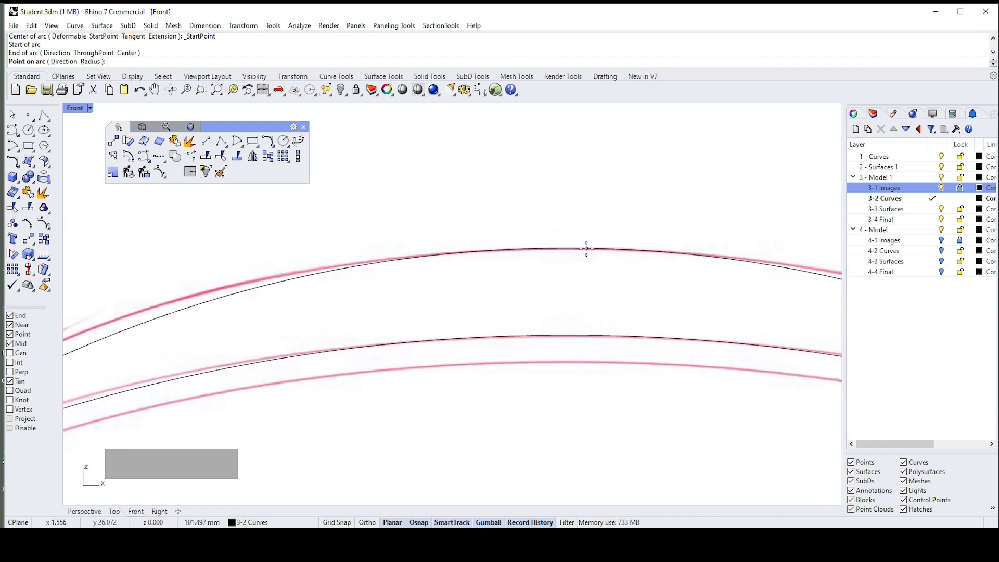
scroll(586, 248, down, 5)
right_drag(569, 245, 499, 208)
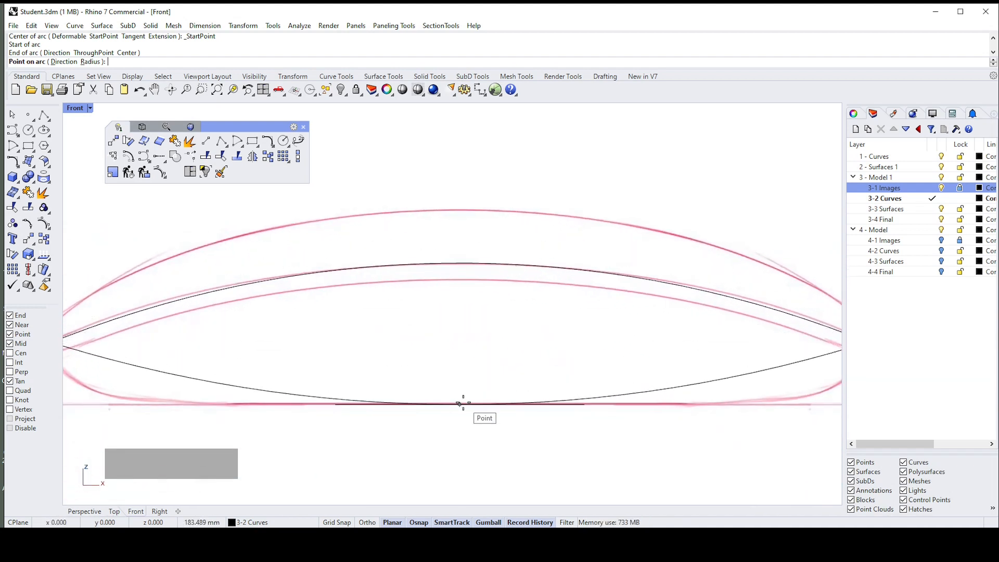
mouse_move(460, 404)
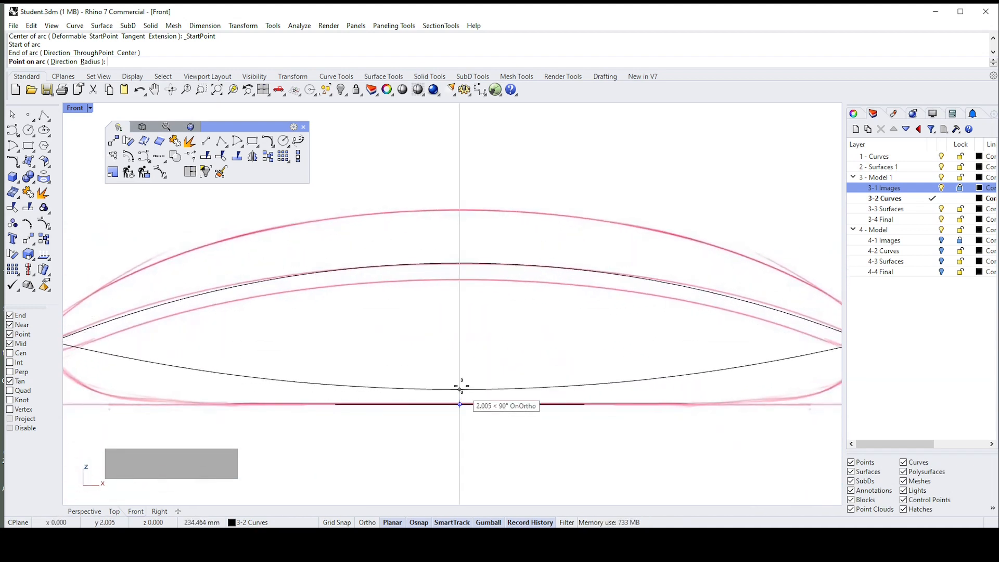
click(460, 210)
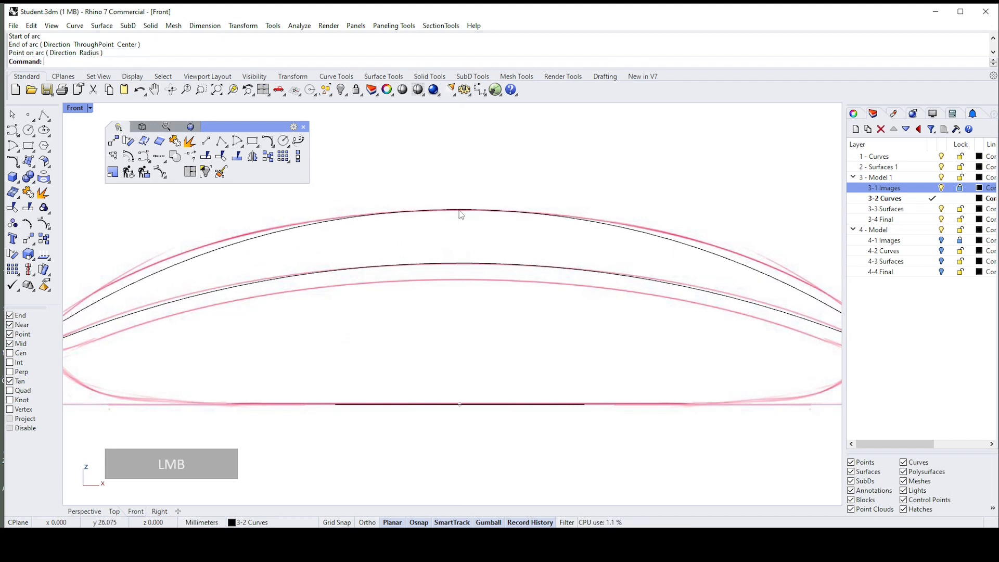
- Rebuild the upper side-profile arc with a point count of 7 and degree 3
scroll(279, 259, up, 4)
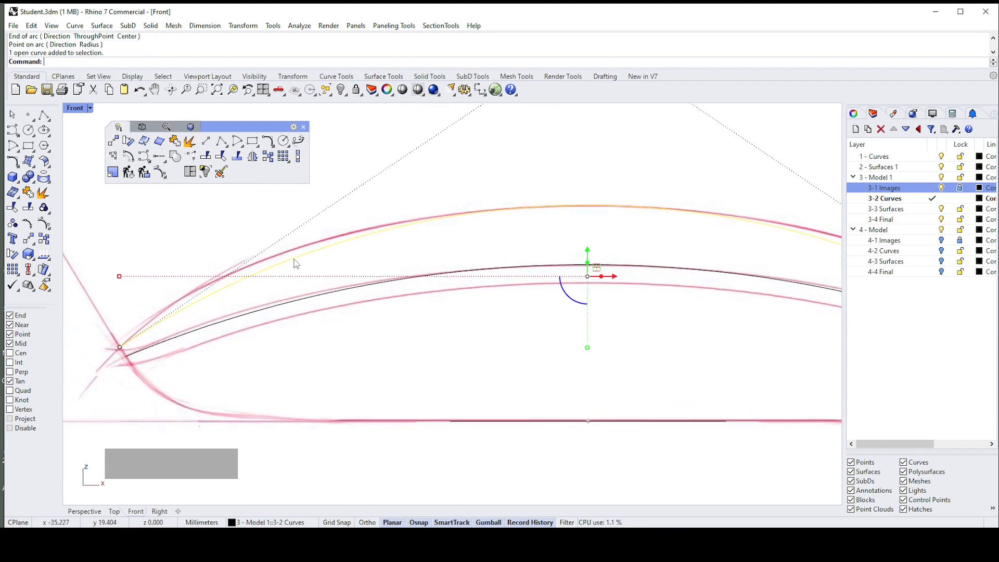
scroll(295, 308, up, 1)
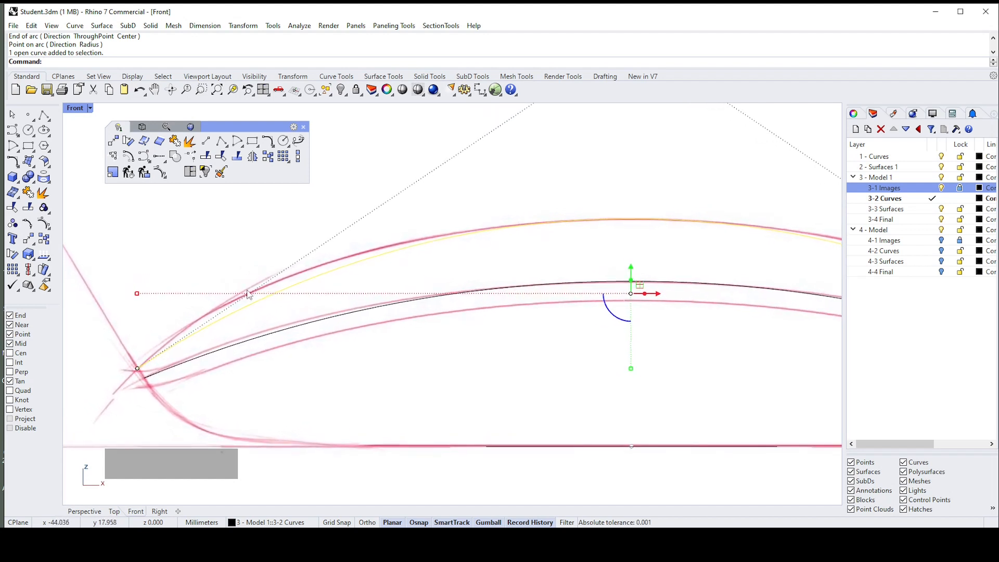
scroll(250, 302, up, 1)
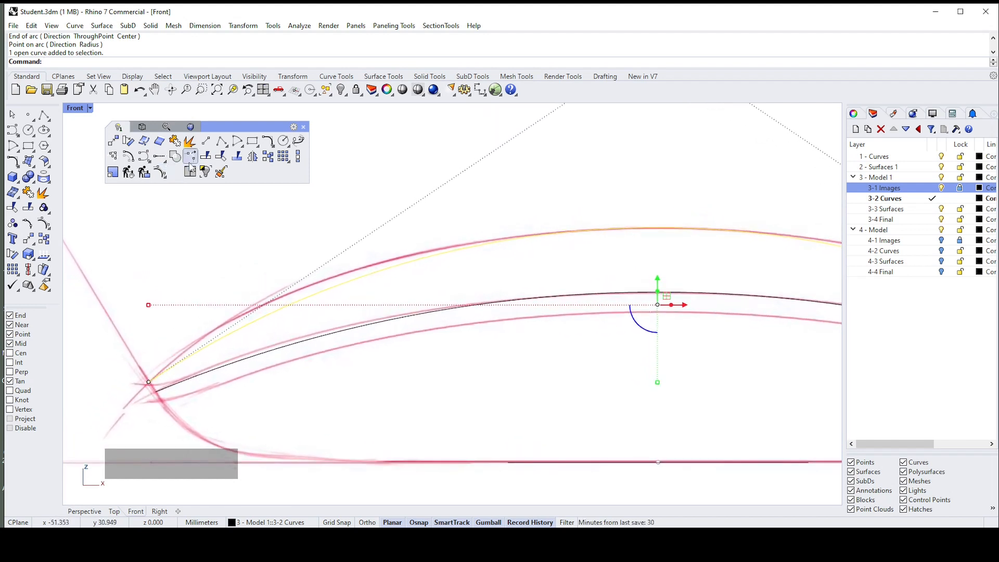
click(130, 175)
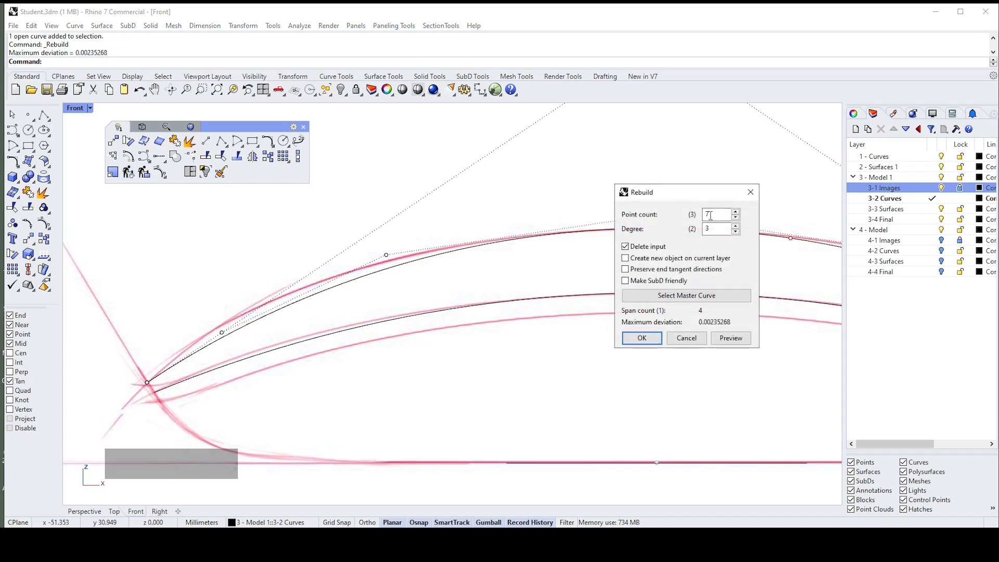
click(711, 229)
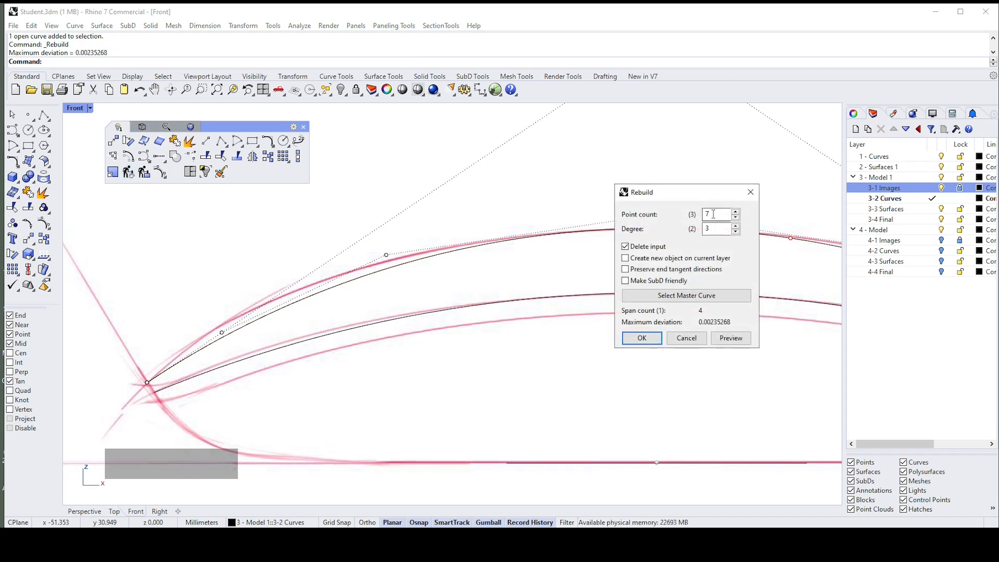
click(642, 338)
- Raise the upper curve's second control point from each end together so its flanks match the sketch line
drag(202, 286, 240, 346)
scroll(241, 345, down, 2)
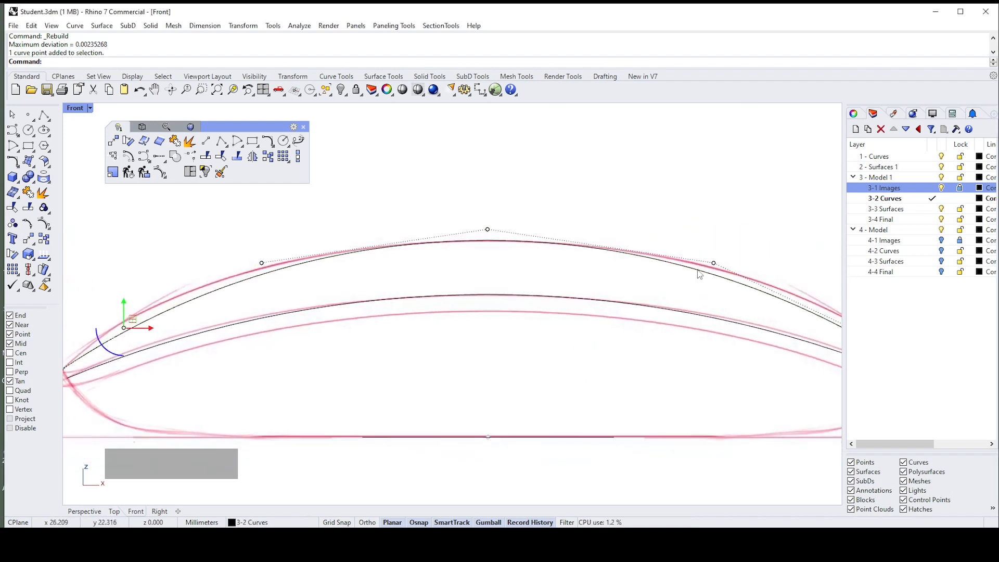
right_drag(797, 277, 720, 276)
shift+drag(725, 278, 776, 348)
right_drag(555, 288, 626, 287)
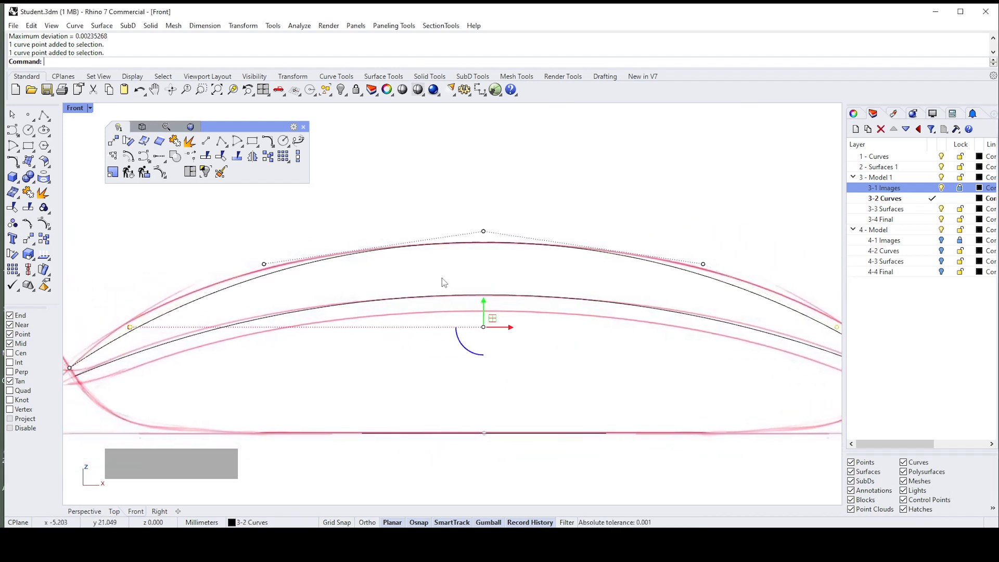
right_drag(465, 301, 487, 300)
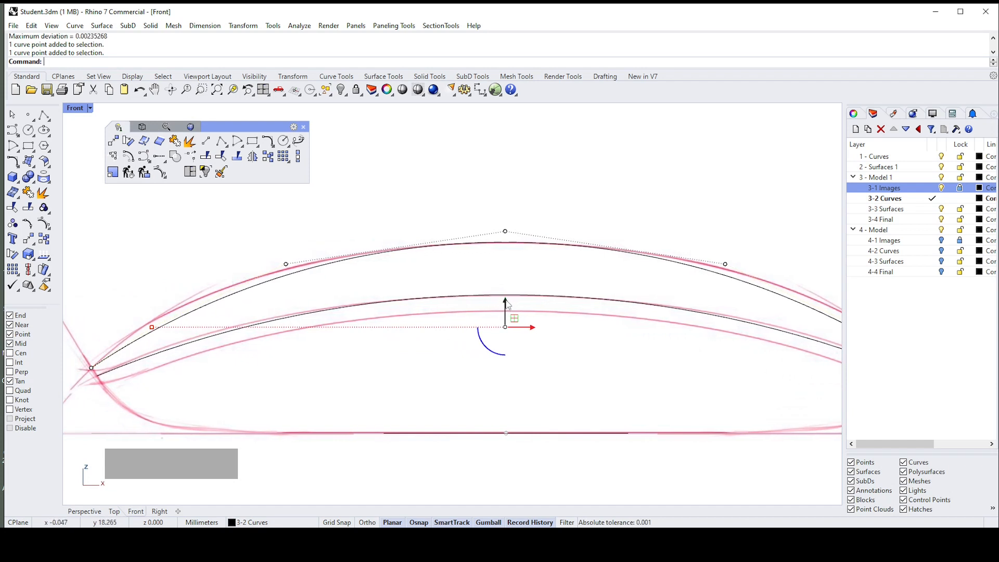
drag(506, 300, 507, 285)
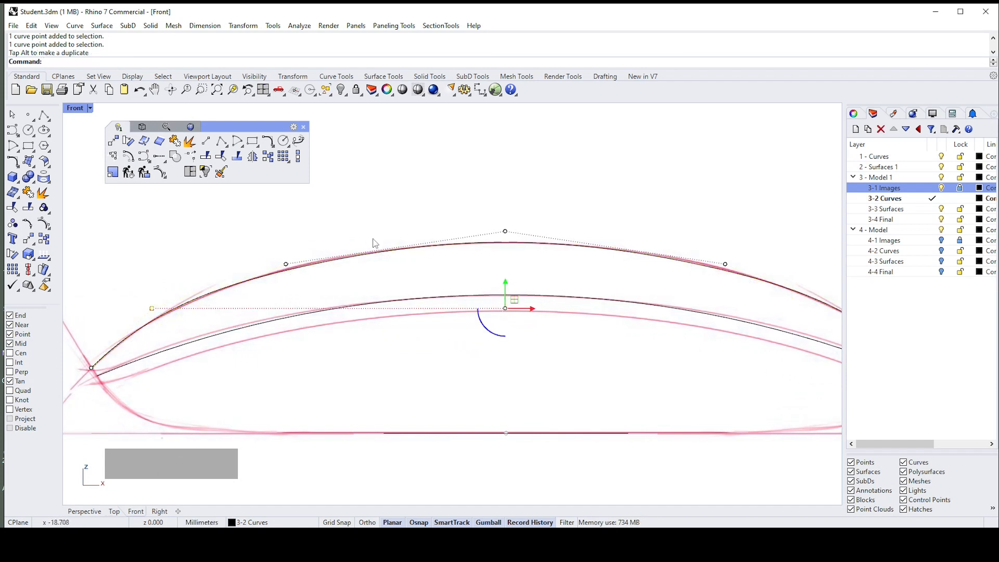
- Raise the pair of control points flanking the upper curve's middle point slightly to fit the sketch
drag(272, 235, 408, 283)
shift+drag(687, 241, 761, 280)
scroll(415, 250, up, 2)
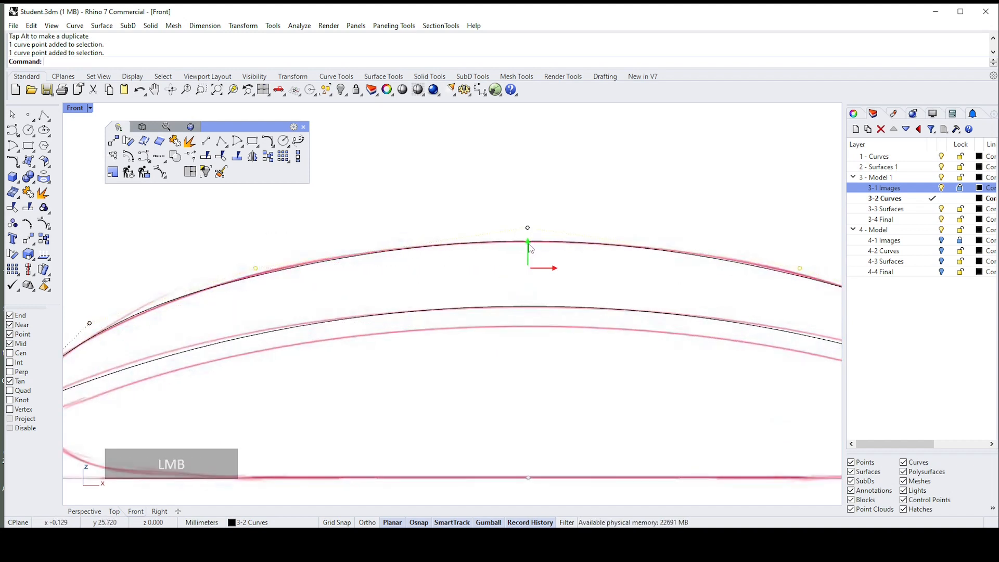
drag(529, 248, 529, 246)
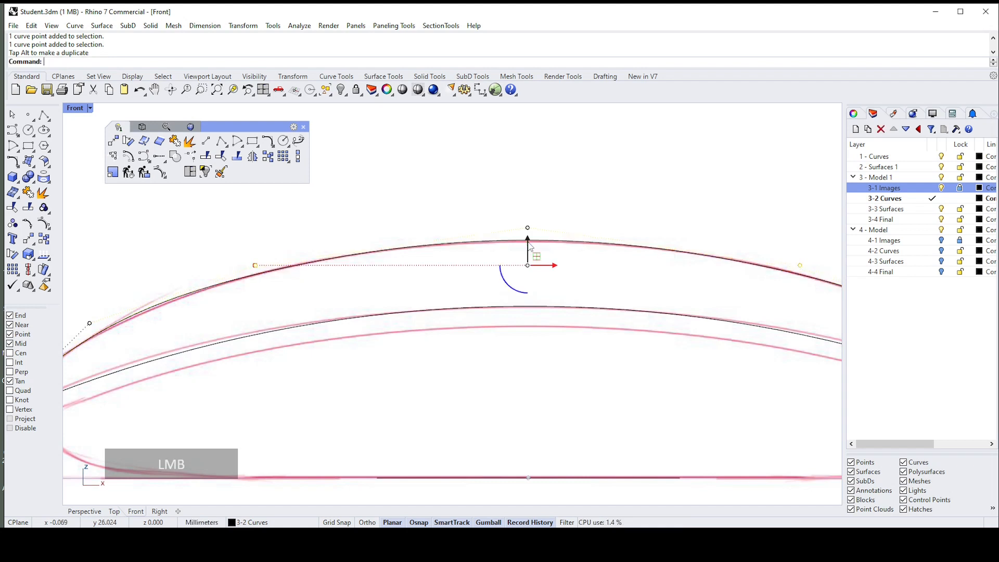
click(552, 202)
scroll(556, 203, down, 6)
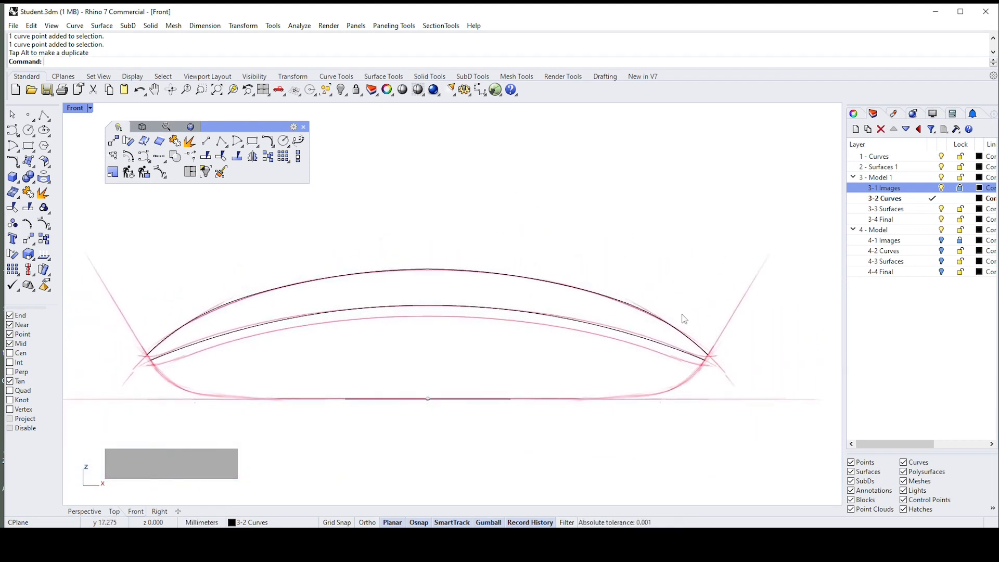
- Examine in the Perspective view how the lower arc relates to the plan outline and the upper curve
scroll(645, 317, down, 1)
scroll(562, 318, up, 1)
click(533, 314)
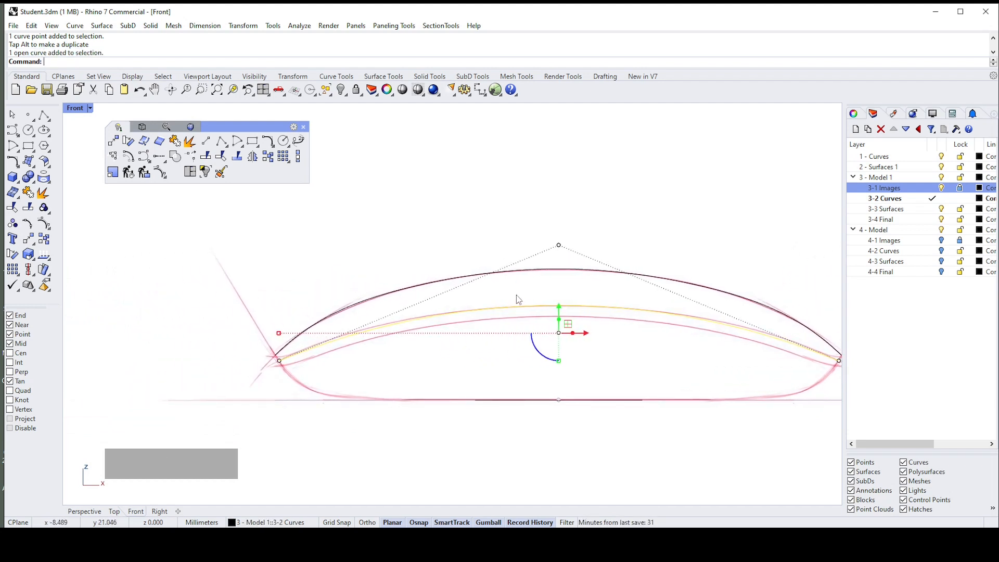
click(394, 378)
right_click(372, 414)
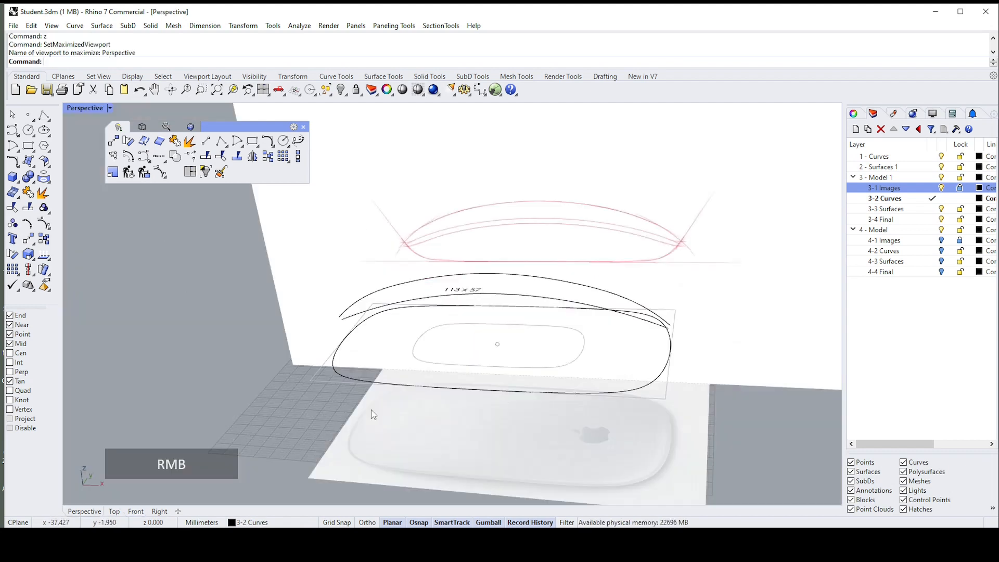
right_drag(724, 318, 657, 279)
click(658, 279)
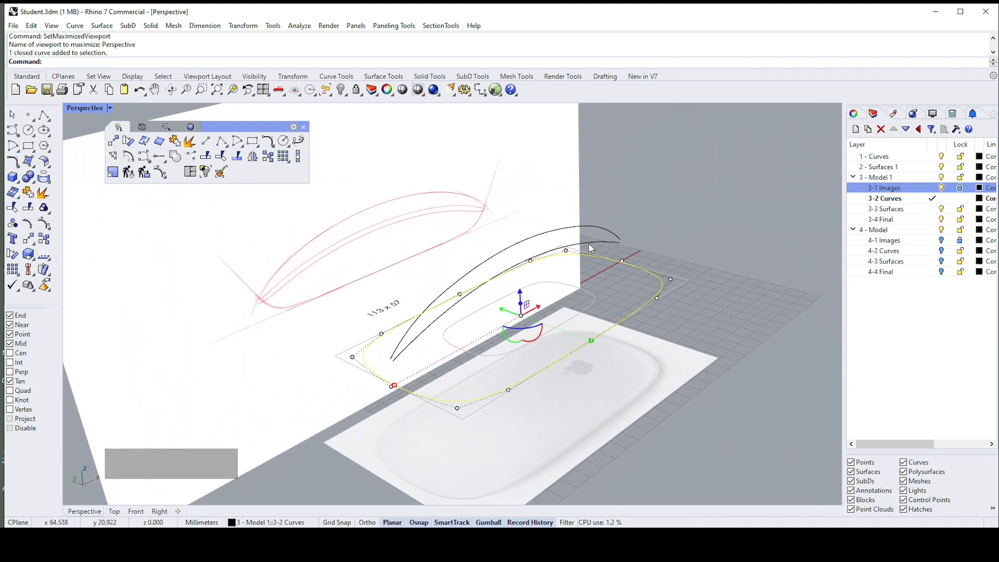
click(590, 230)
click(591, 224)
click(673, 223)
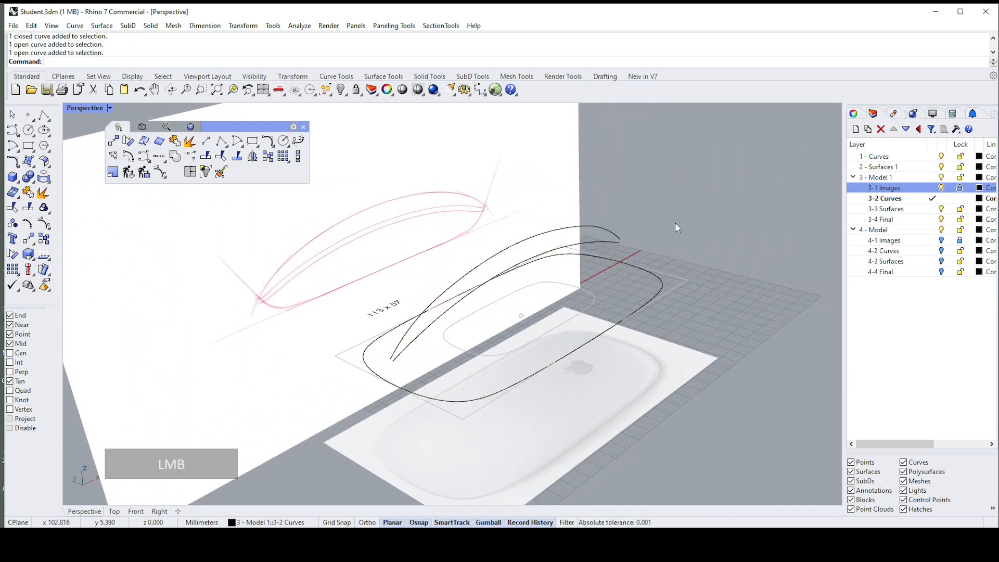
right_drag(675, 222, 671, 227)
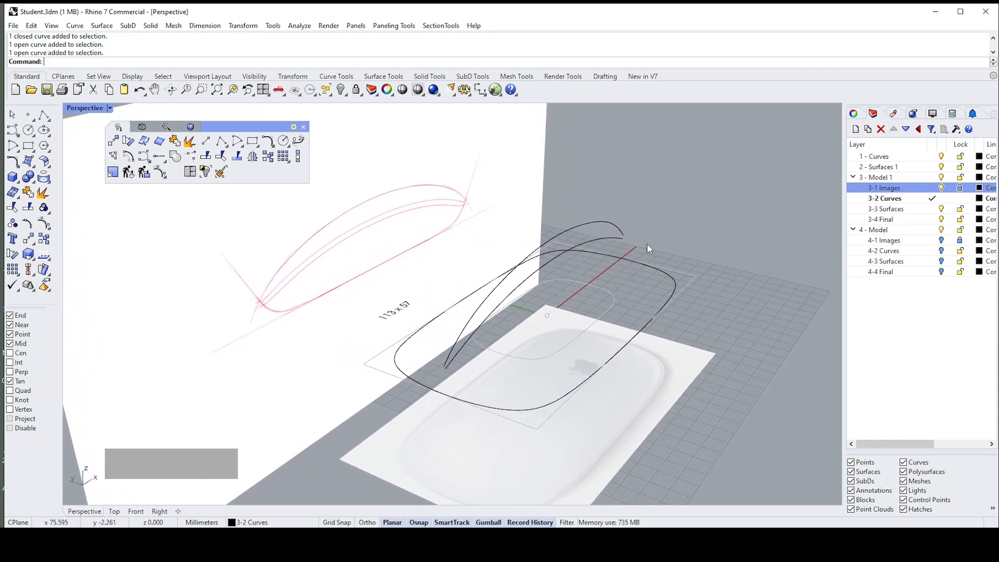
right_drag(610, 247, 676, 280)
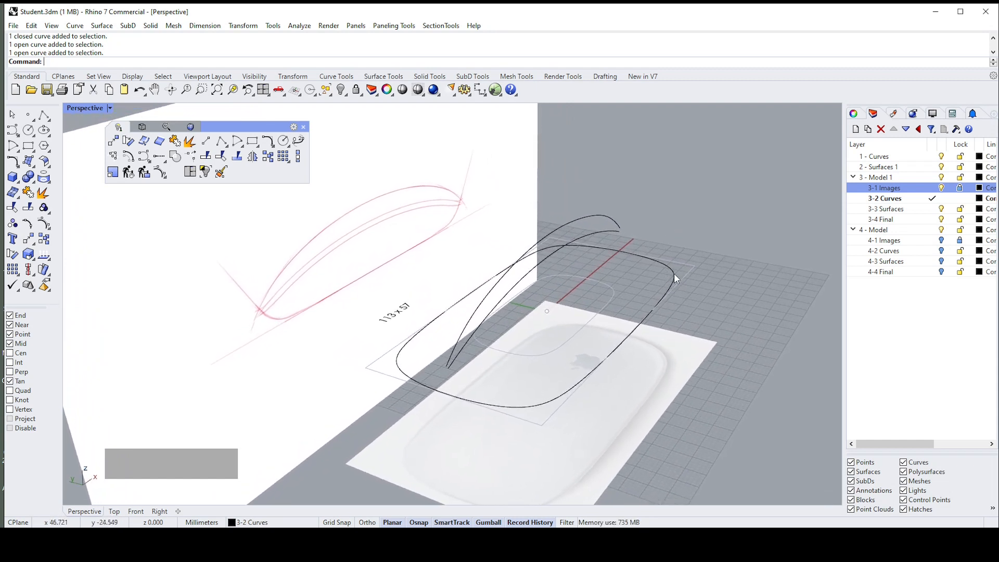
click(593, 249)
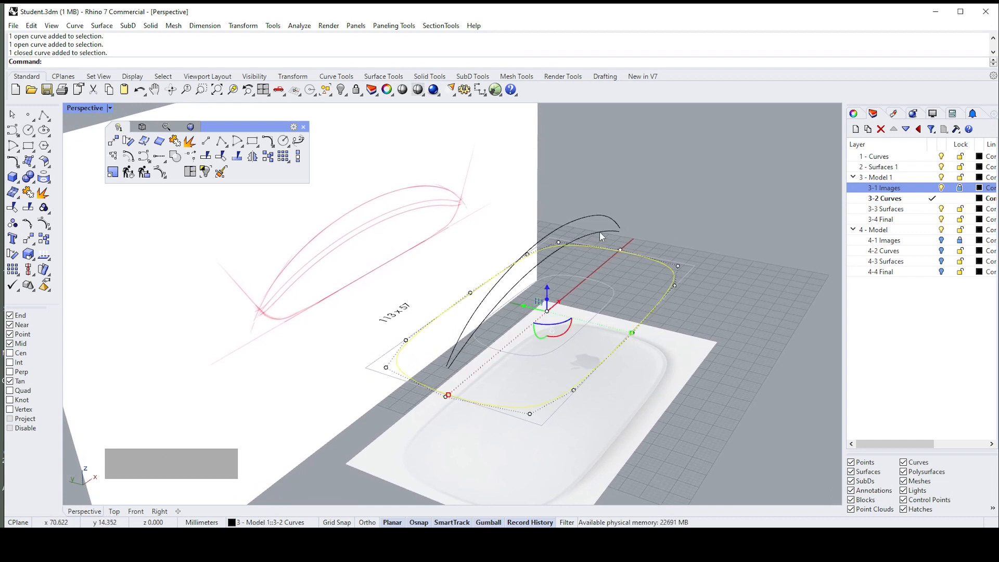
click(599, 231)
click(678, 229)
right_drag(600, 215, 582, 220)
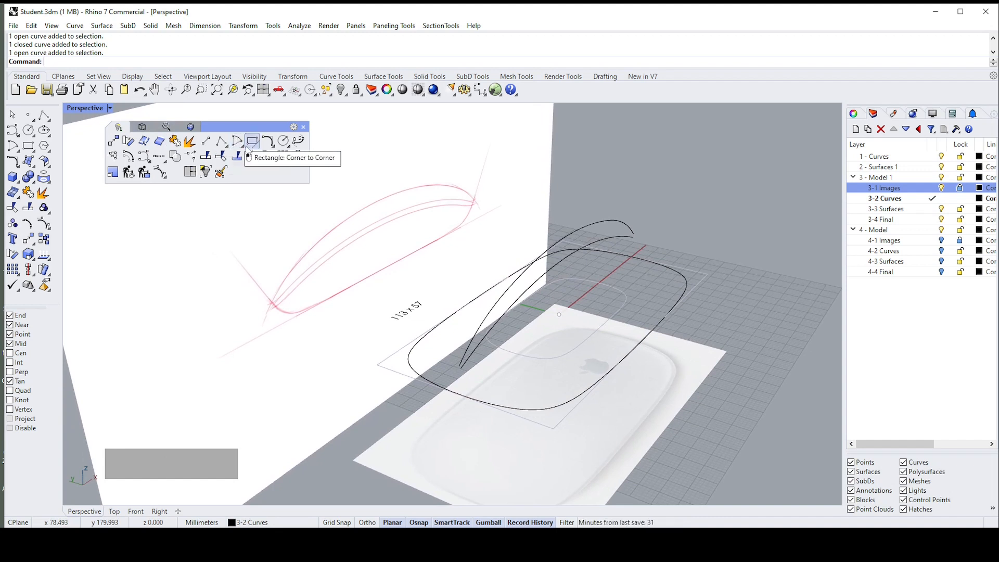
- Try to create a curve from two views using the plan outline and the lower side-profile arc
click(274, 145)
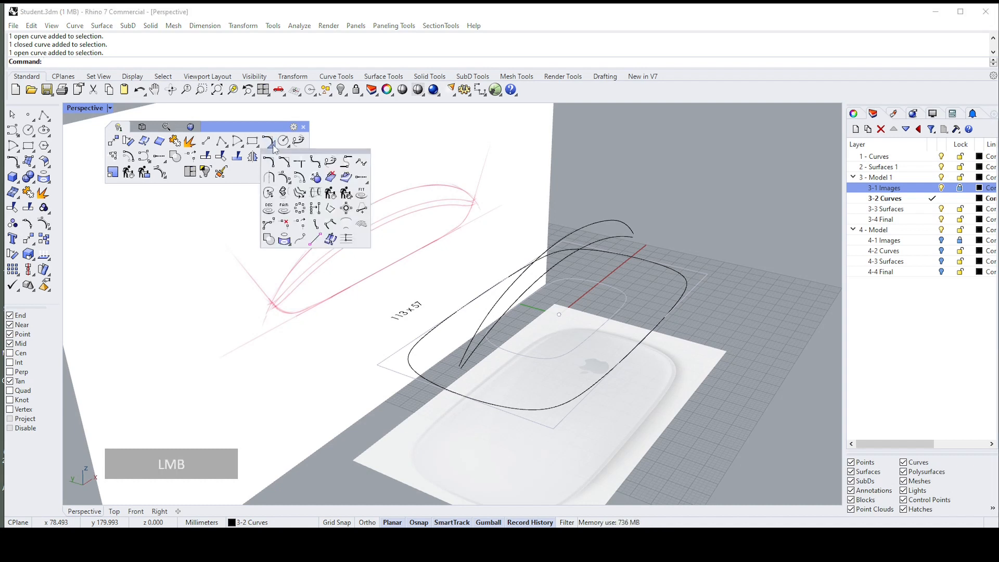
click(285, 194)
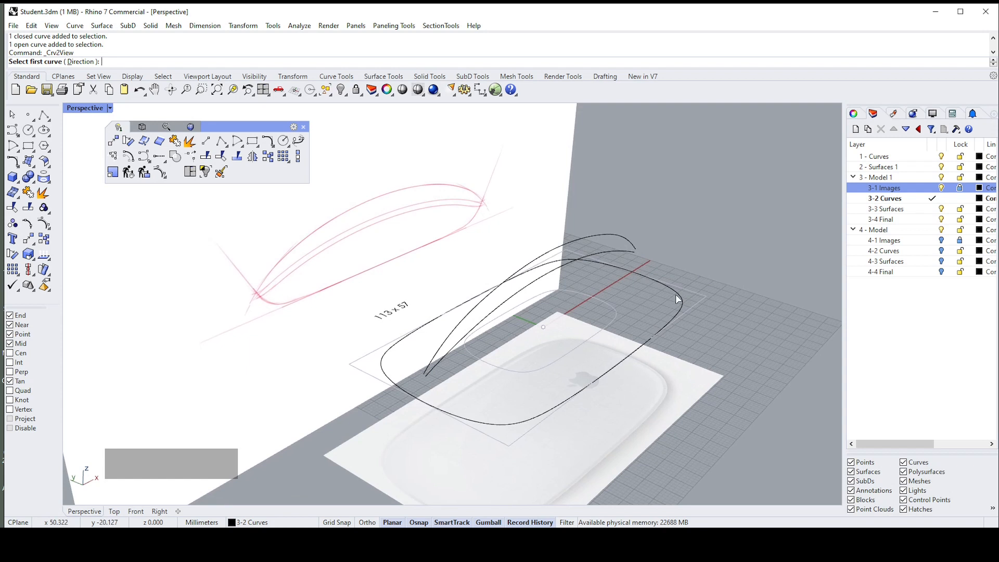
right_drag(676, 297, 665, 292)
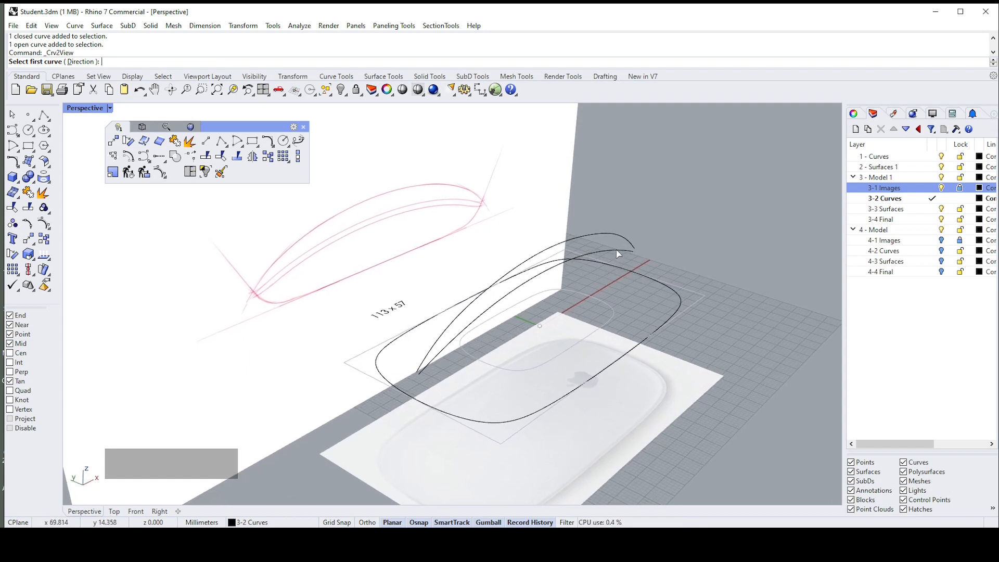
click(619, 254)
shift+click(619, 254)
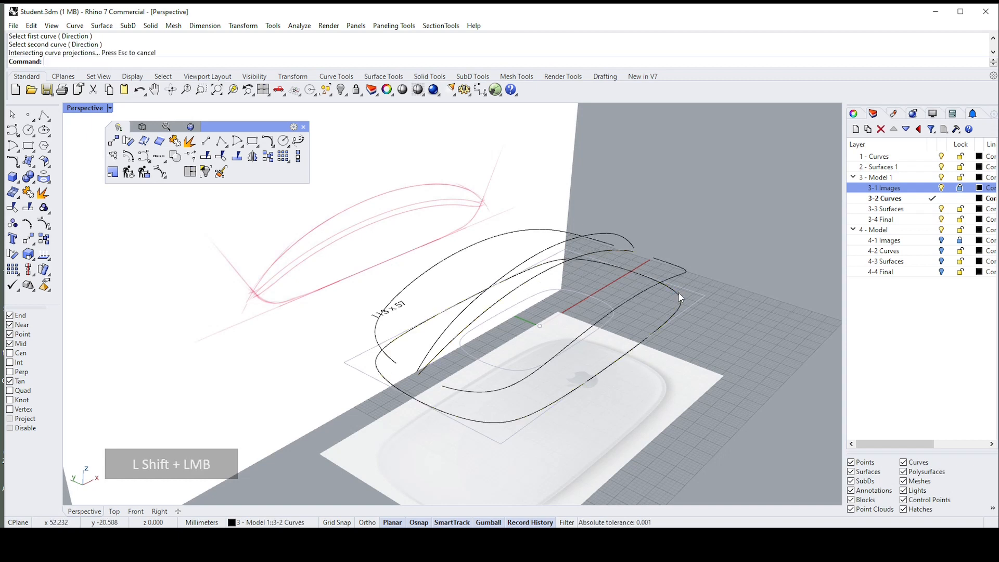
- Delete both curves generated from the plan outline and the lower arc
right_drag(690, 258, 657, 262)
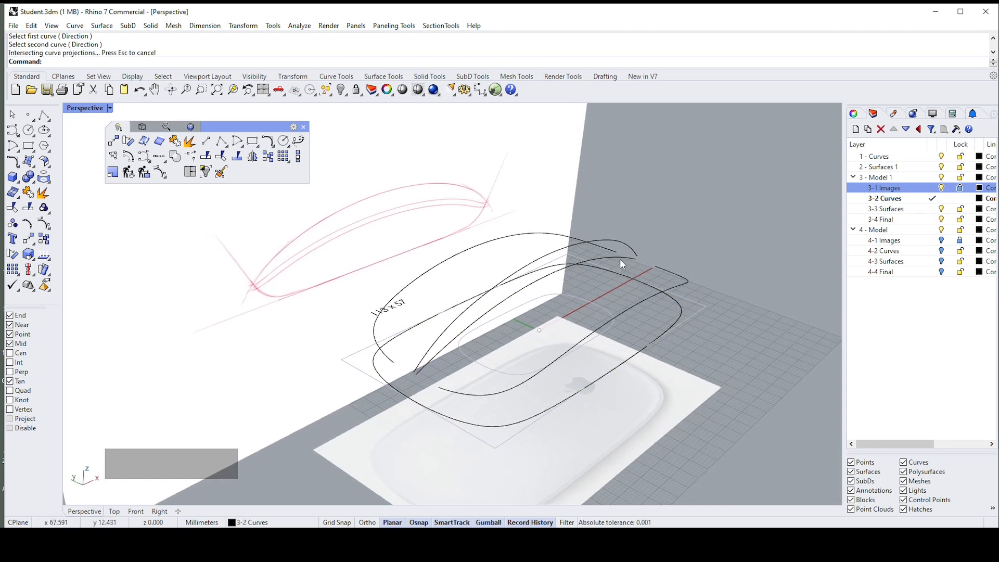
click(620, 257)
click(675, 266)
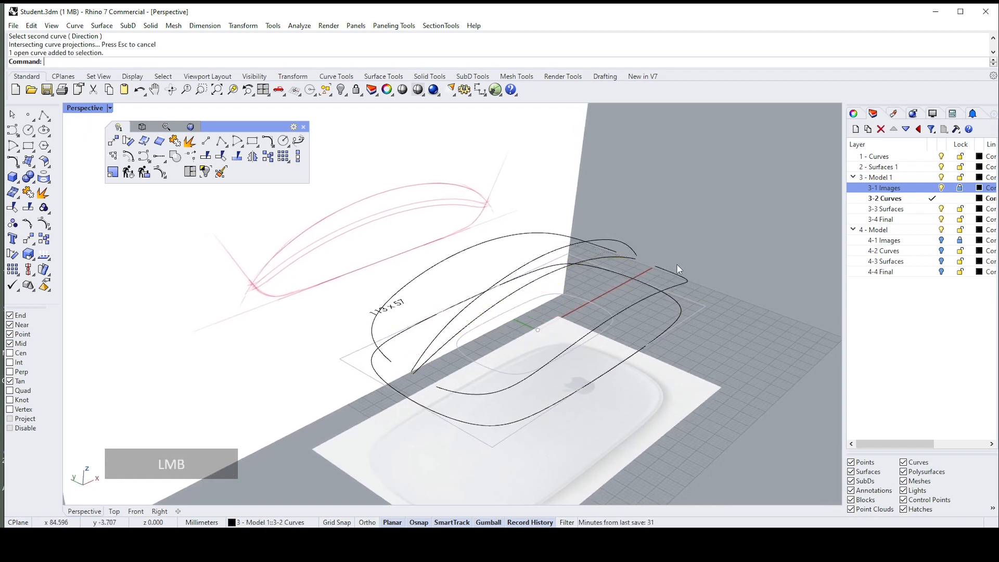
click(670, 269)
key(Delete)
click(513, 236)
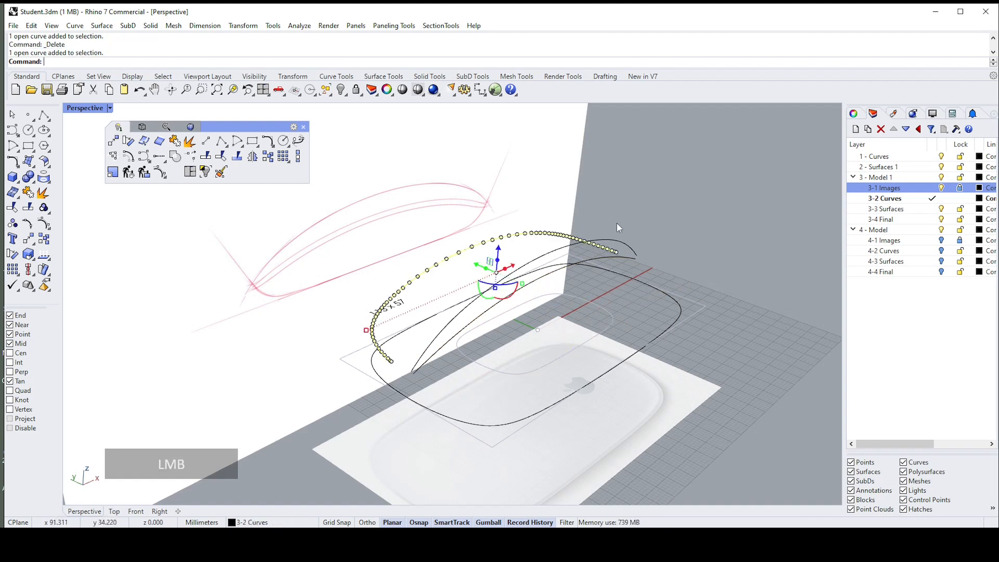
key(Delete)
- In the Front view, scale the lower arc up uniformly so its ends extend beyond the sketched side edges
key(ctrl+F2)
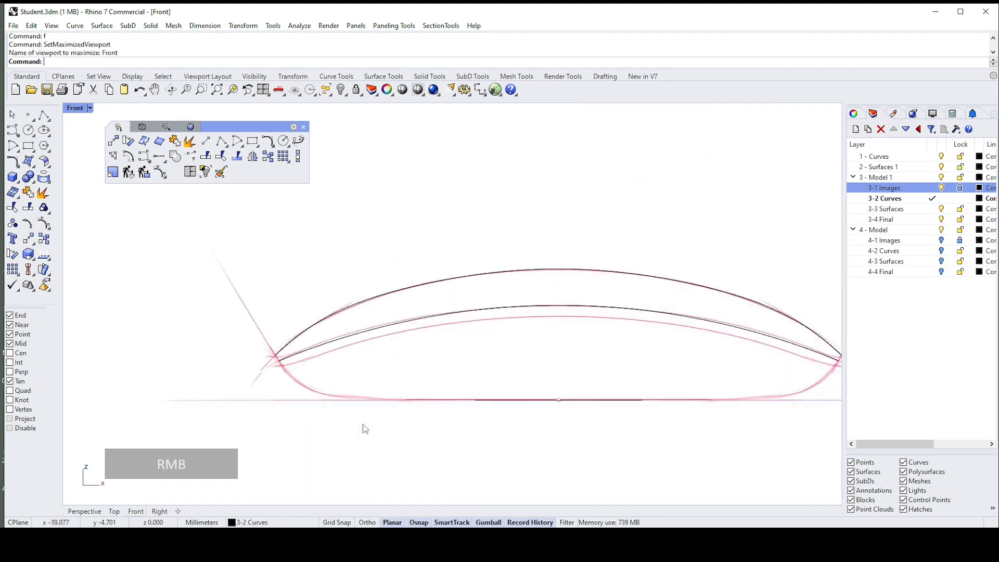
scroll(299, 356, up, 3)
click(289, 361)
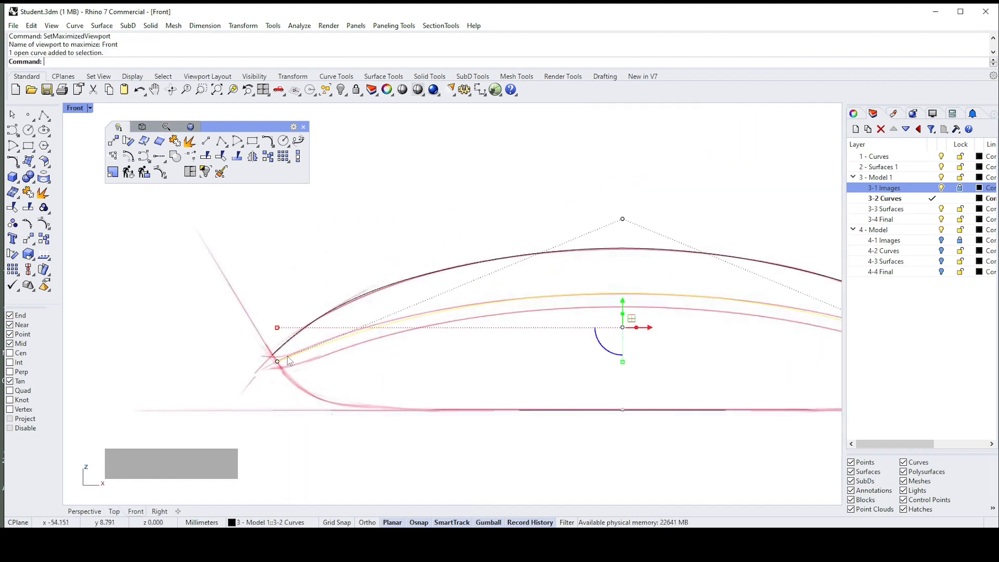
scroll(287, 356, up, 2)
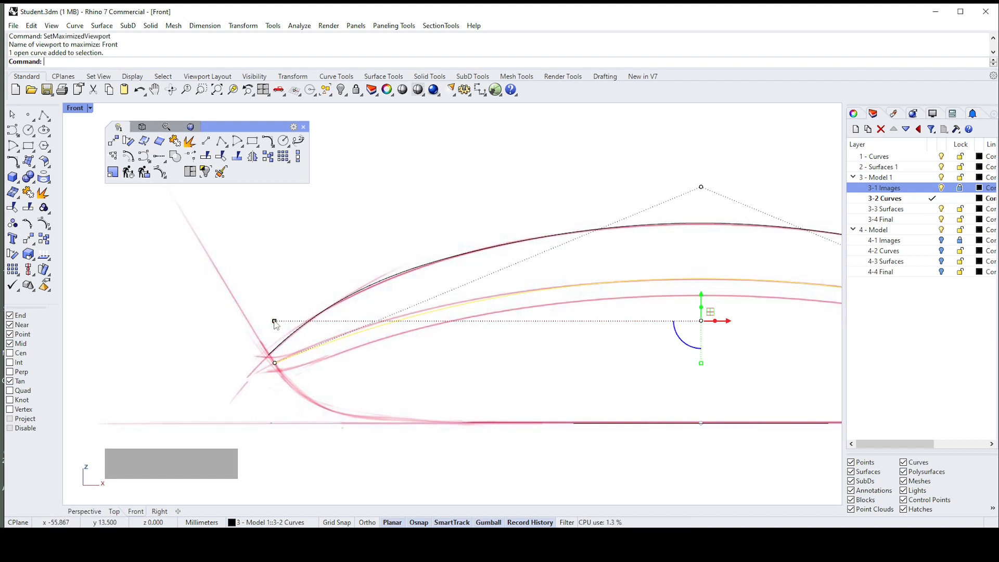
shift+drag(276, 325, 261, 332)
- Fine-tune the lower arc's vertical fit to the sketched middle line, nudging it down 0.2 mm
scroll(262, 365, up, 3)
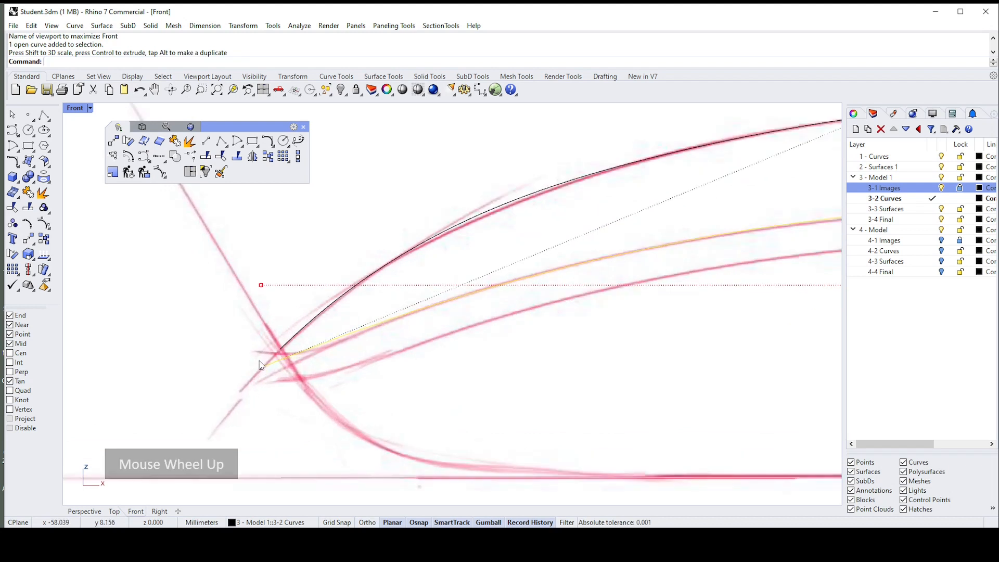
scroll(261, 366, down, 1)
scroll(262, 366, down, 2)
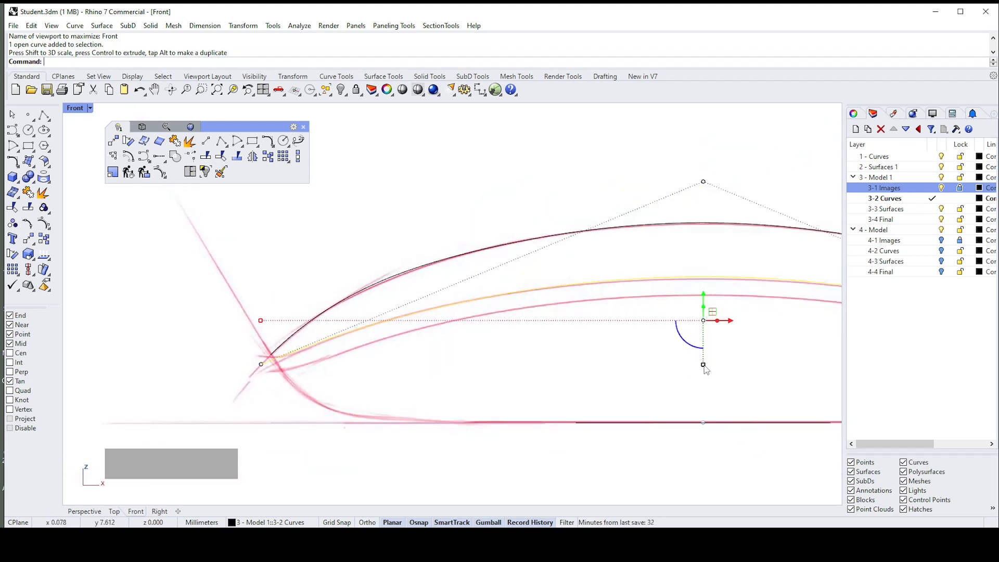
drag(704, 365, 703, 365)
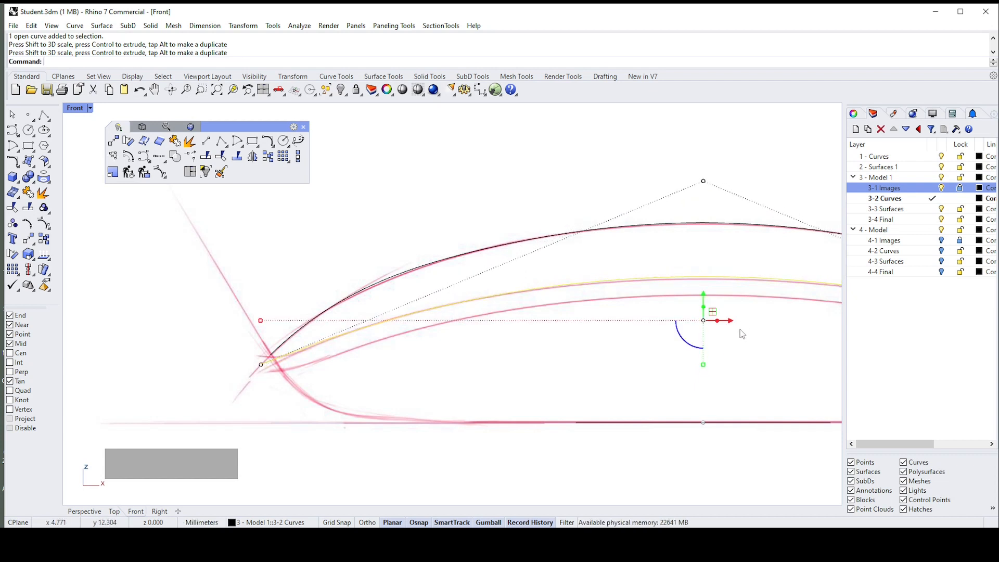
key(alt+Down)
key(alt+Down)
key(alt+Up)
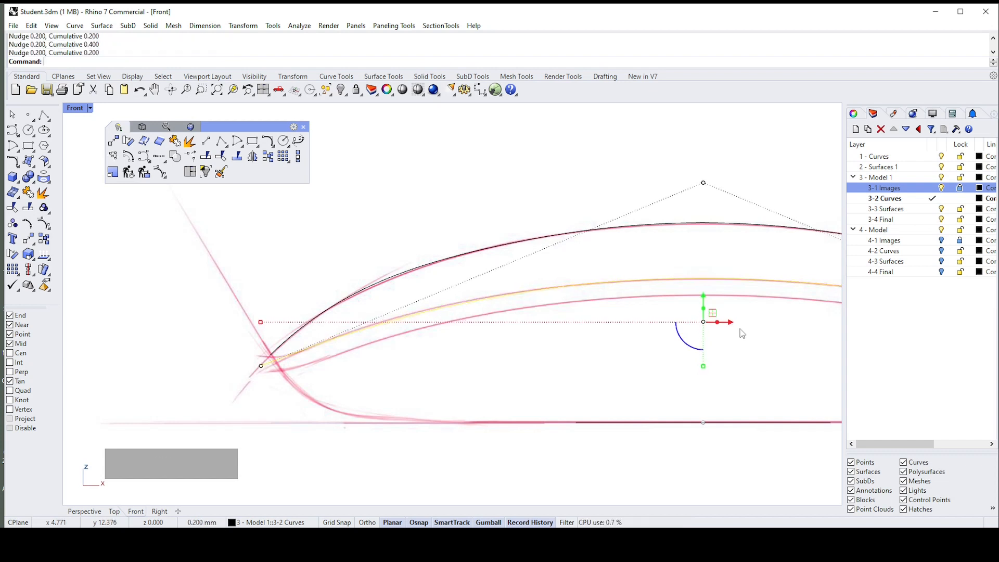
scroll(252, 361, up, 4)
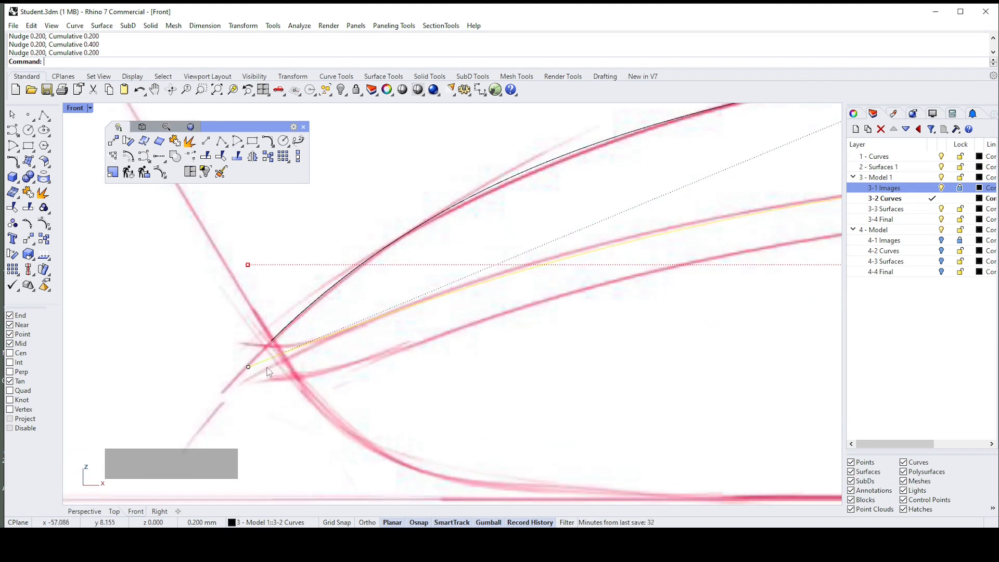
- Try again to create a curve from two views using the plan outline and the rescaled lower side-profile arc
scroll(276, 367, down, 3)
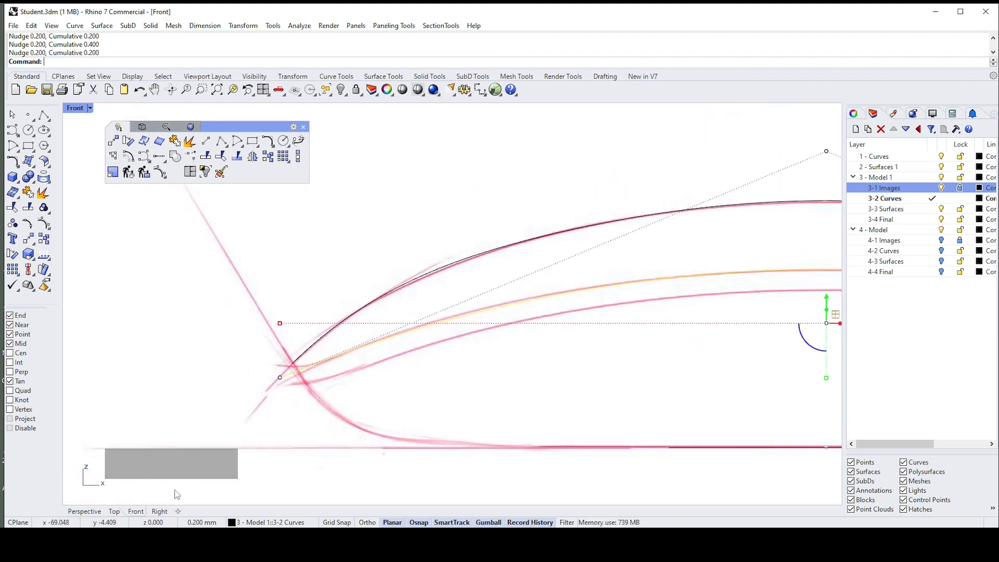
text(z)
key(Return)
click(690, 257)
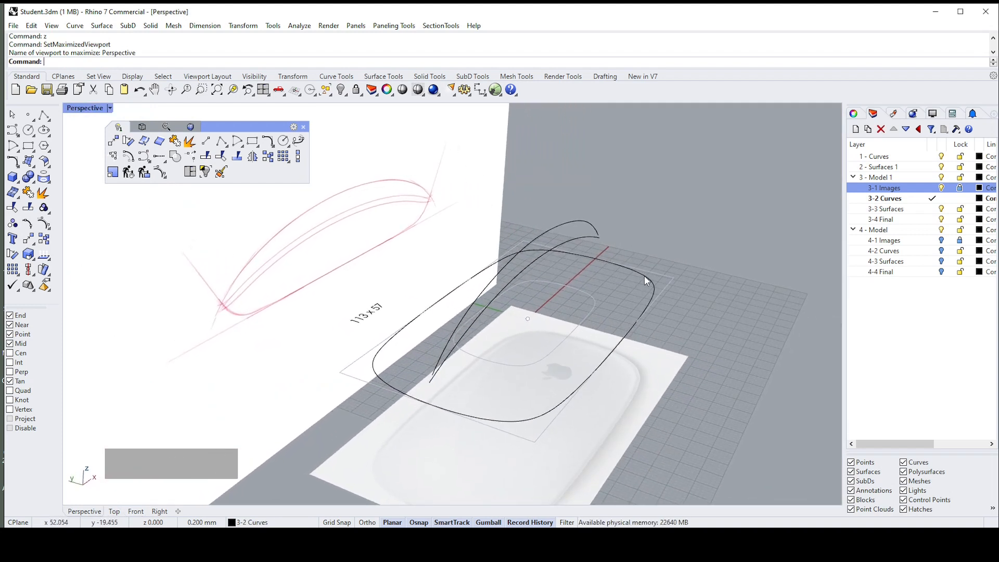
click(645, 276)
shift+click(585, 239)
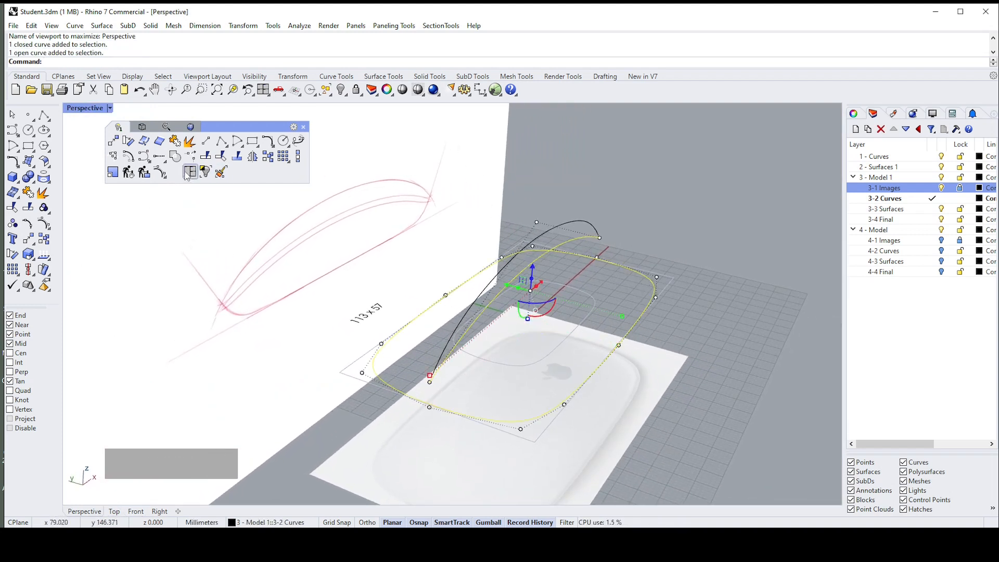
click(273, 147)
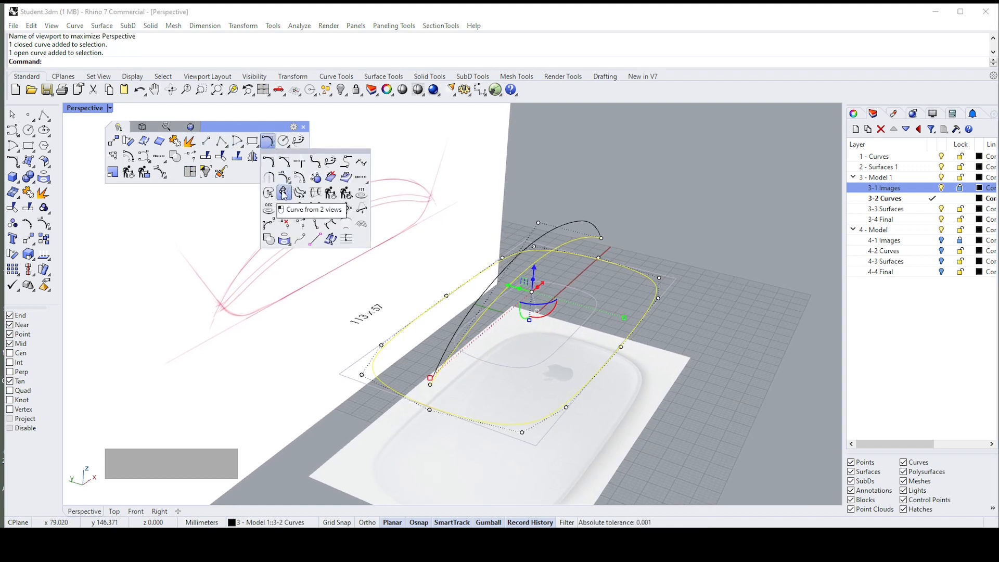
click(283, 195)
- Delete the closed curve generated from the plan outline and the lower arc
right_drag(704, 242, 751, 319)
click(595, 297)
key(Delete)
click(638, 330)
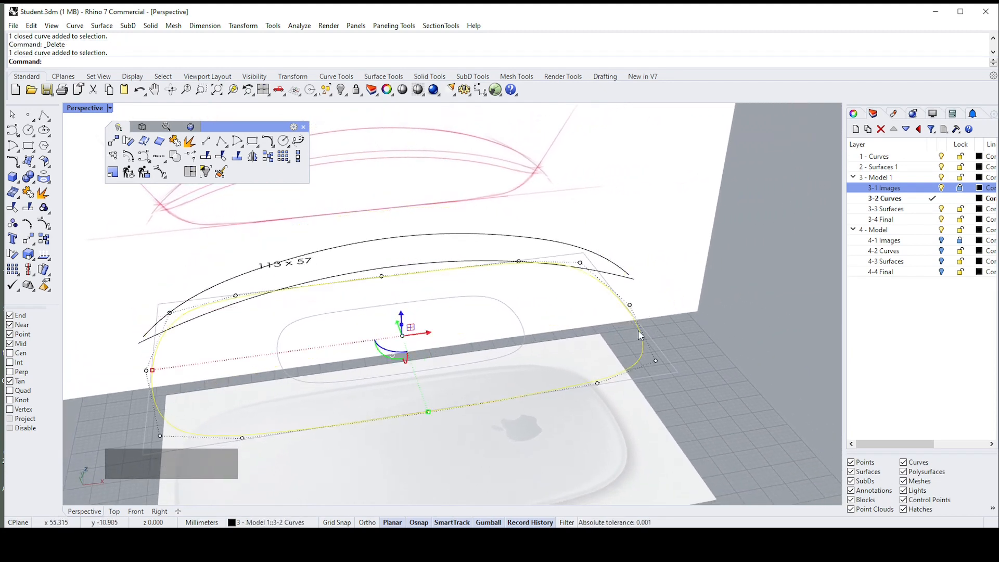
right_drag(670, 273, 626, 290)
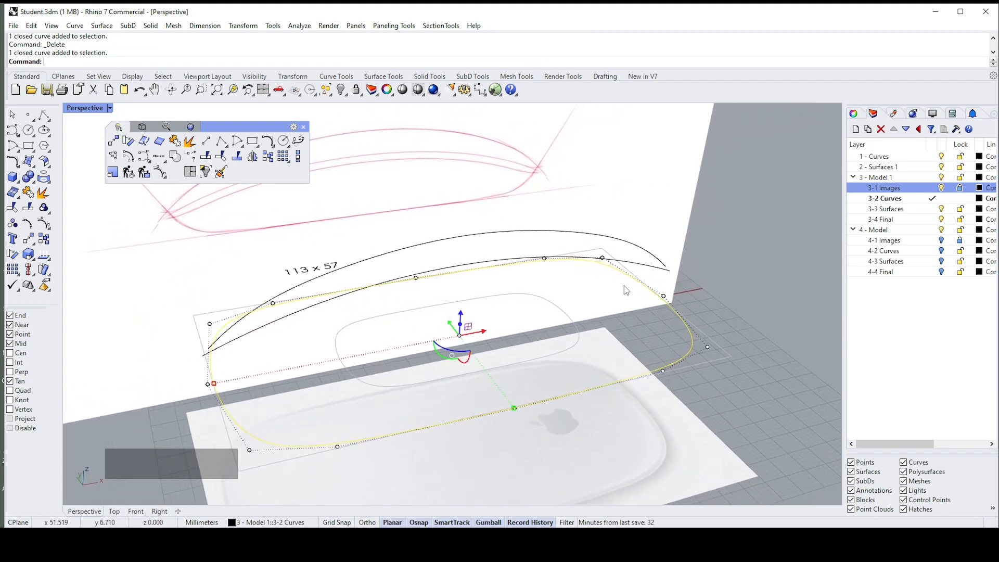
right_drag(682, 272, 735, 270)
click(735, 270)
- Extrude the lower side-profile arc sideways in both directions into a curved surface wider than the plan outline
right_drag(489, 263, 672, 168)
click(620, 231)
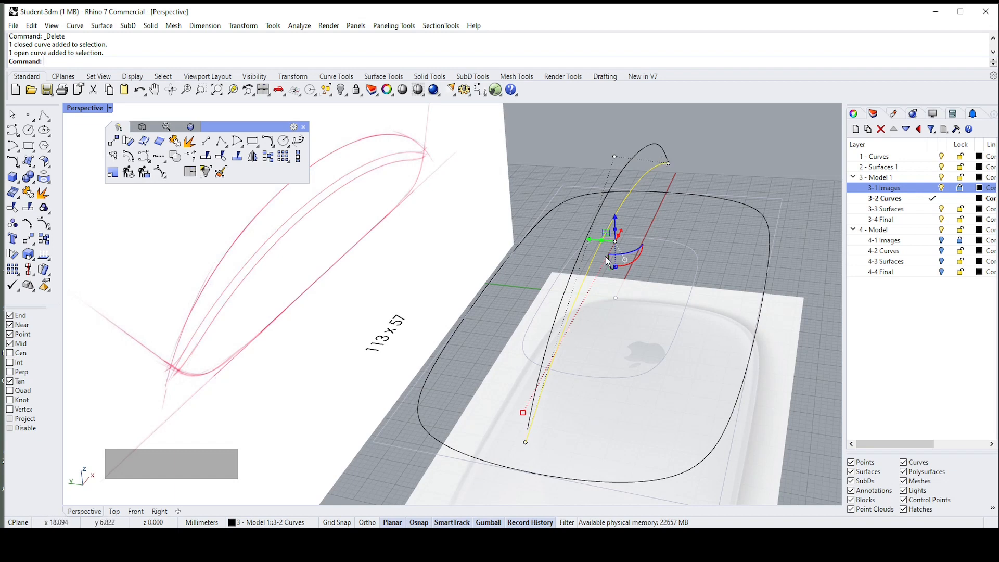
mouse_move(609, 257)
right_down()
mouse_move(636, 242)
mouse_move(612, 251)
right_up()
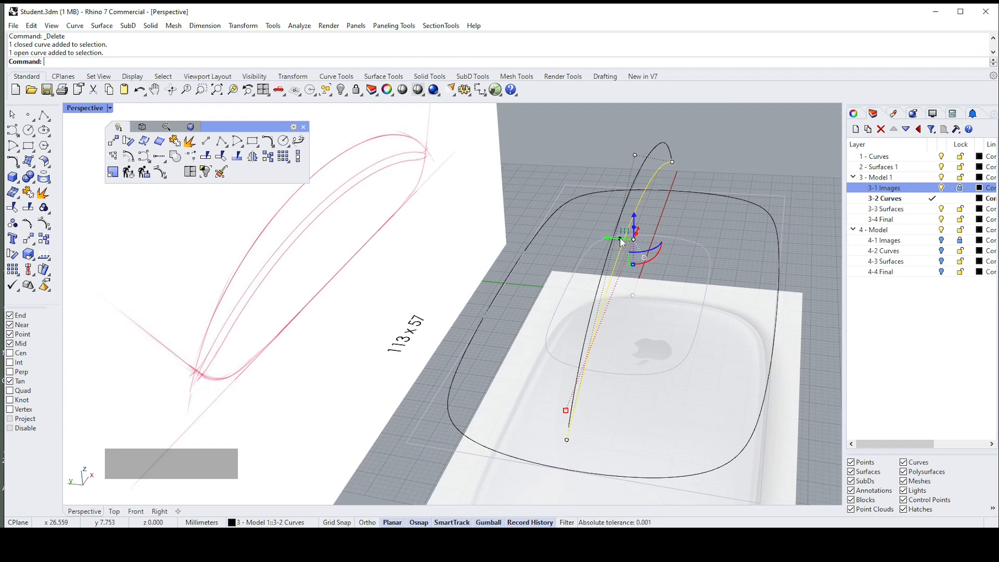
drag(623, 243, 474, 231)
right_drag(741, 217, 731, 311)
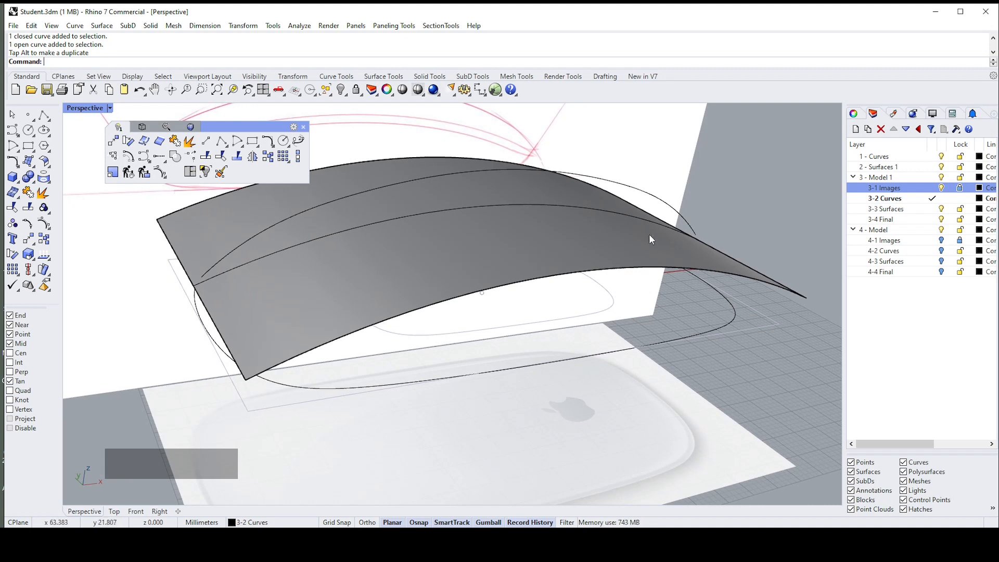
right_drag(561, 235, 515, 248)
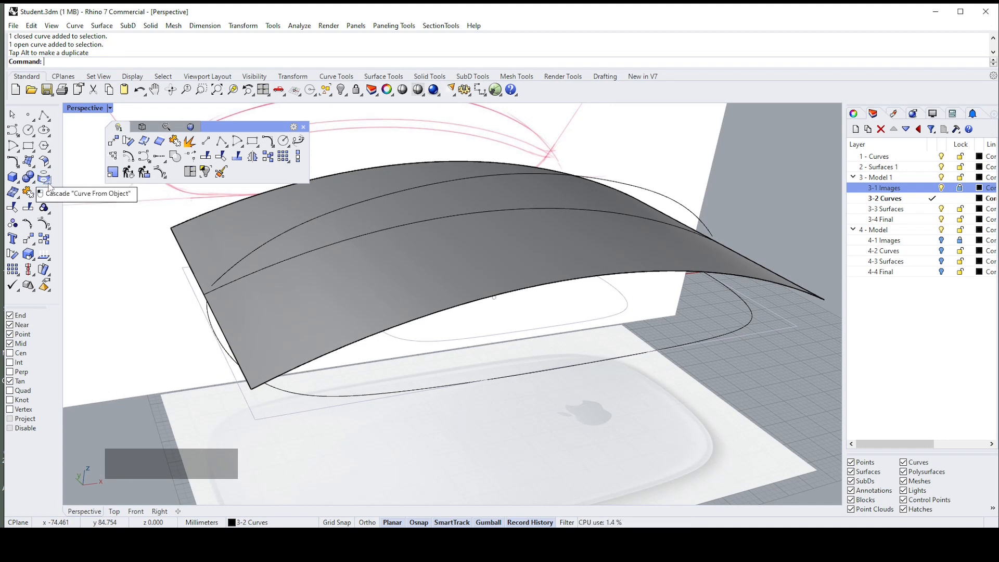
- Project the plan outline vertically onto the extruded arc surface with Loose=No
click(48, 182)
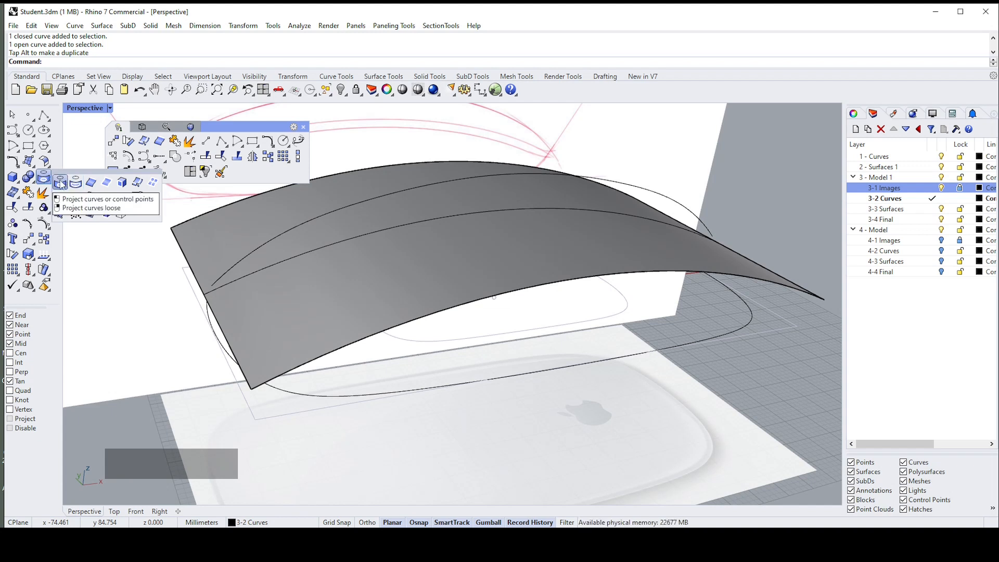
click(62, 184)
right_drag(618, 287, 739, 202)
click(714, 279)
right_click(739, 202)
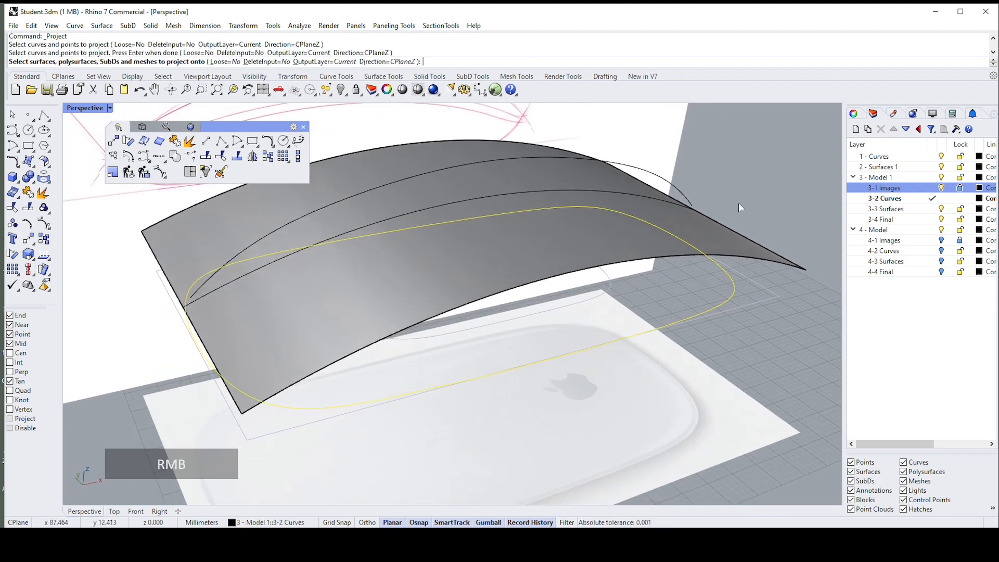
click(686, 218)
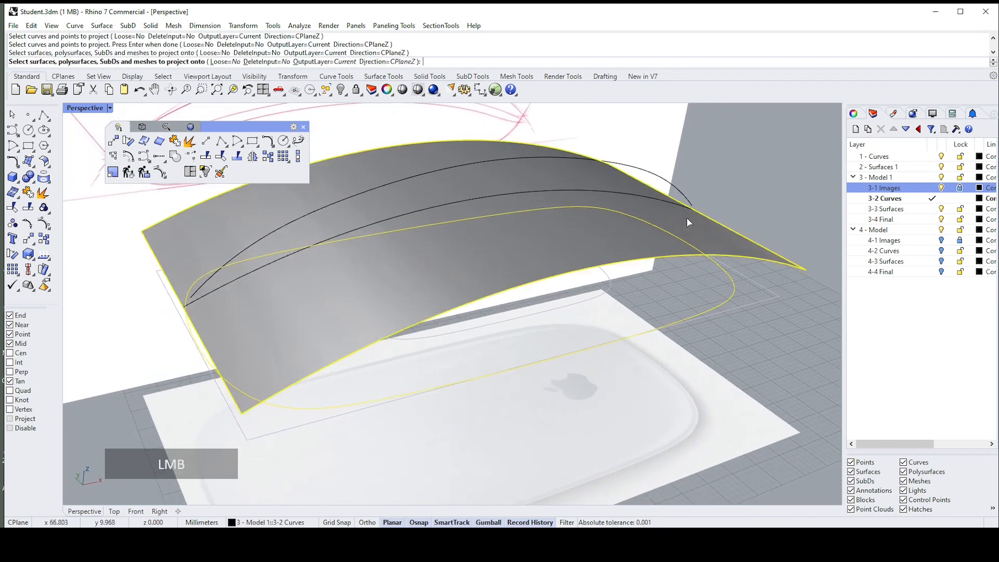
right_click(738, 199)
- Delete the non-loose projected outline from the curved surface
right_drag(738, 199, 742, 214)
click(711, 285)
key(Delete)
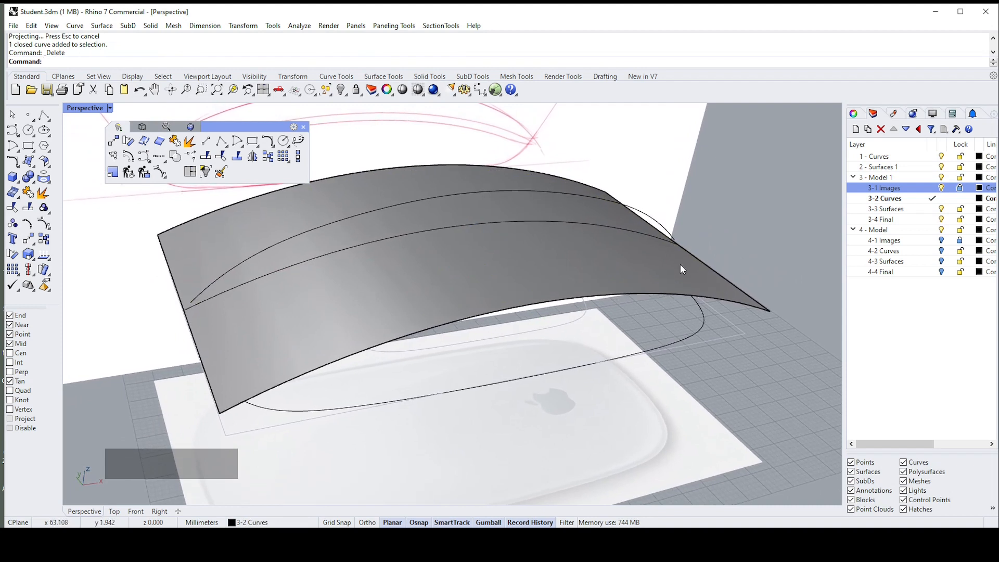
- Project the plan outline vertically onto the extruded arc surface with Loose=Yes, keeping the input curve
right_drag(397, 221, 682, 294)
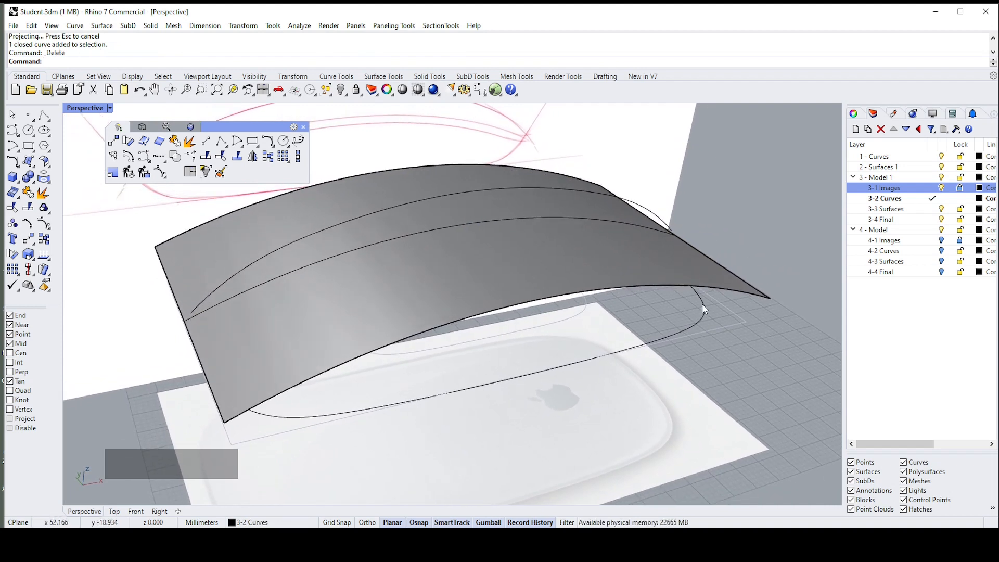
right_click(702, 305)
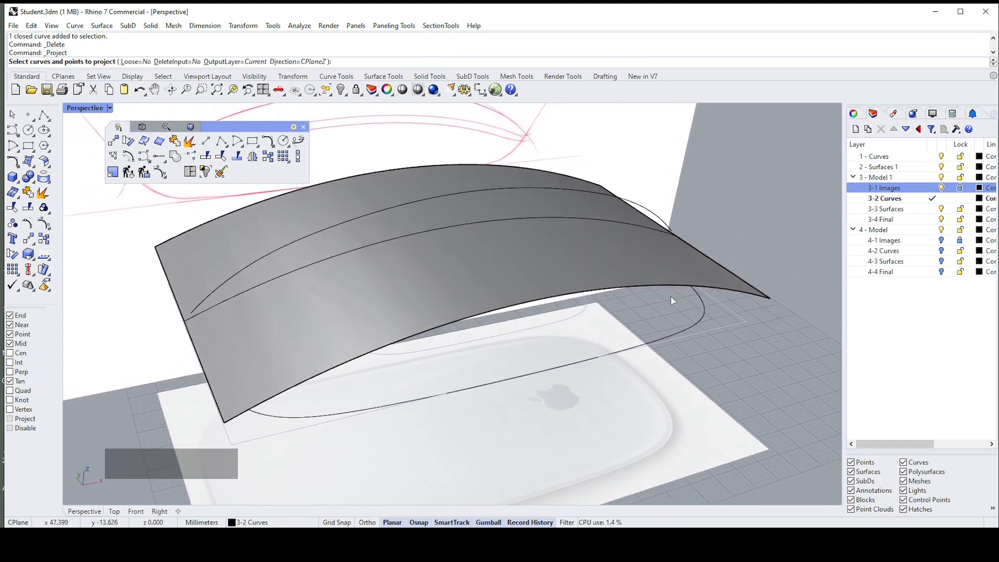
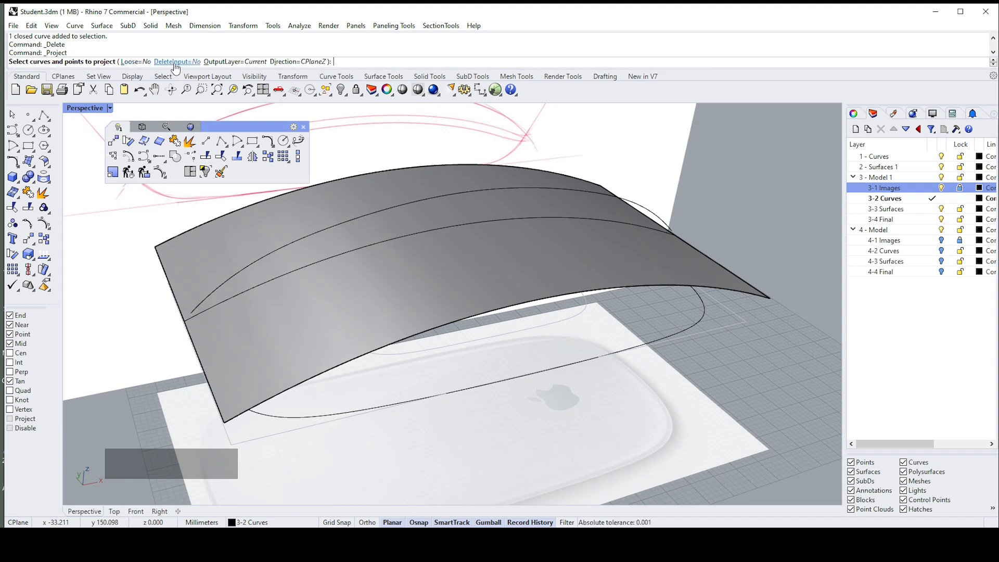
click(134, 62)
click(131, 62)
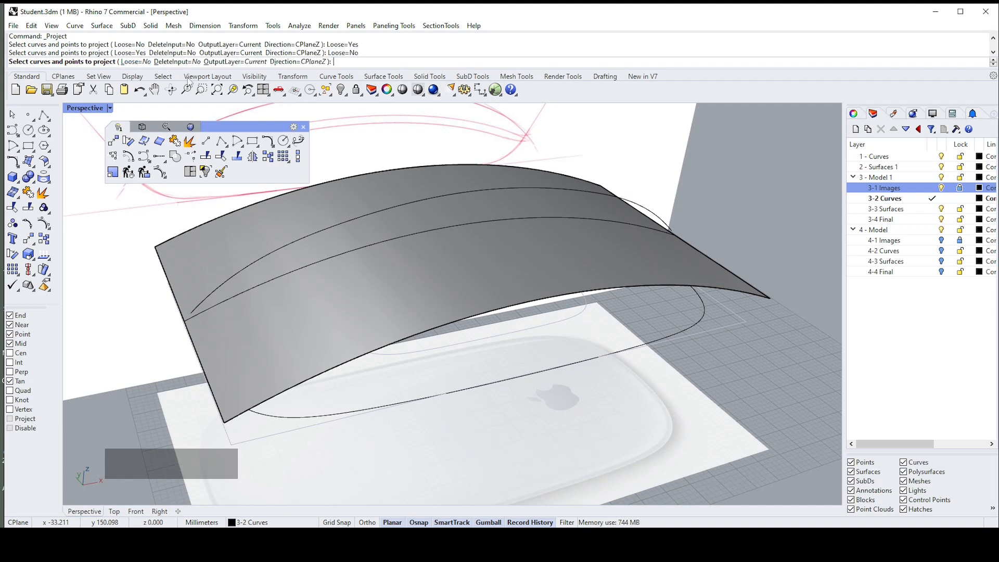
text(l)
right_click(723, 177)
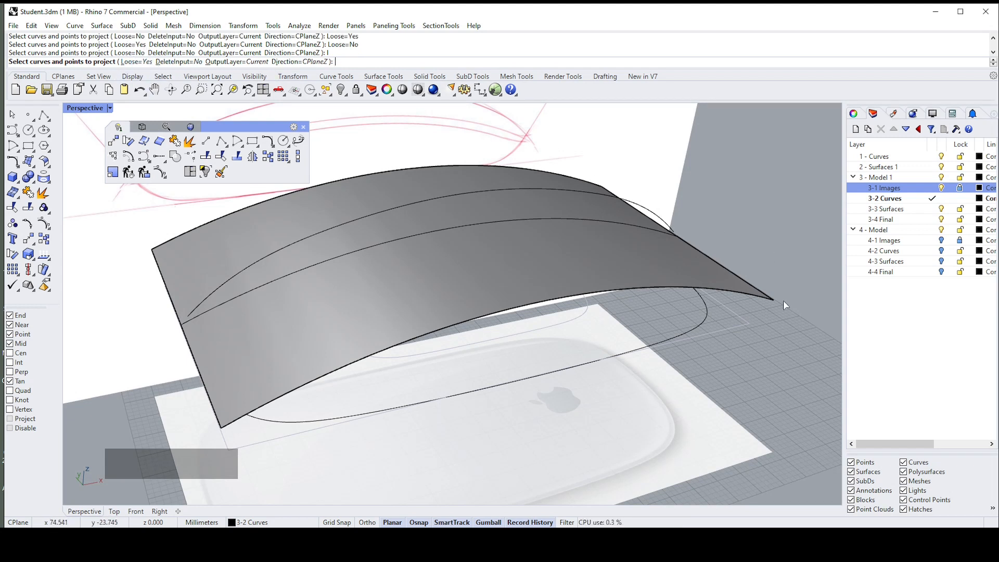
scroll(728, 302, up, 1)
click(711, 306)
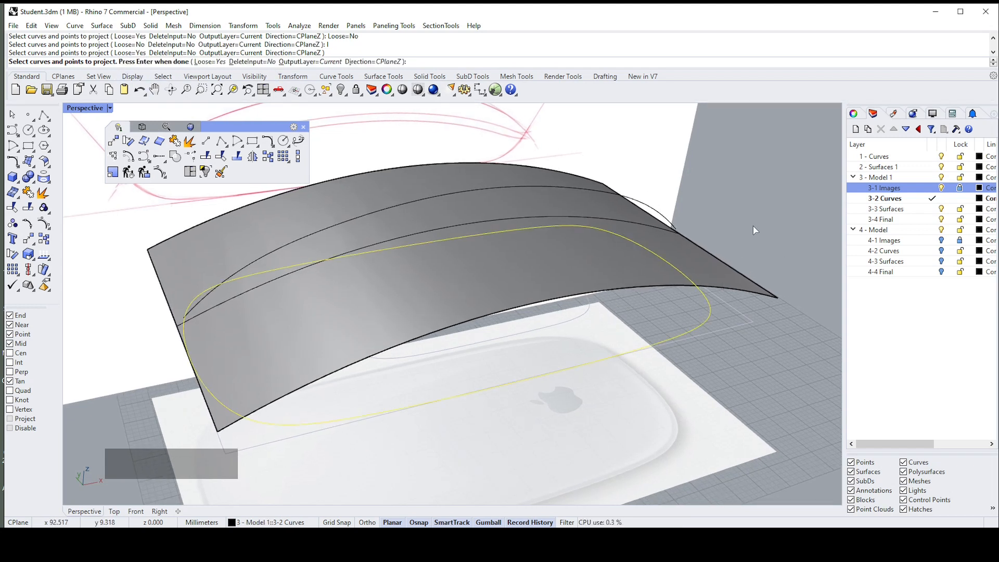
right_click(726, 236)
click(694, 248)
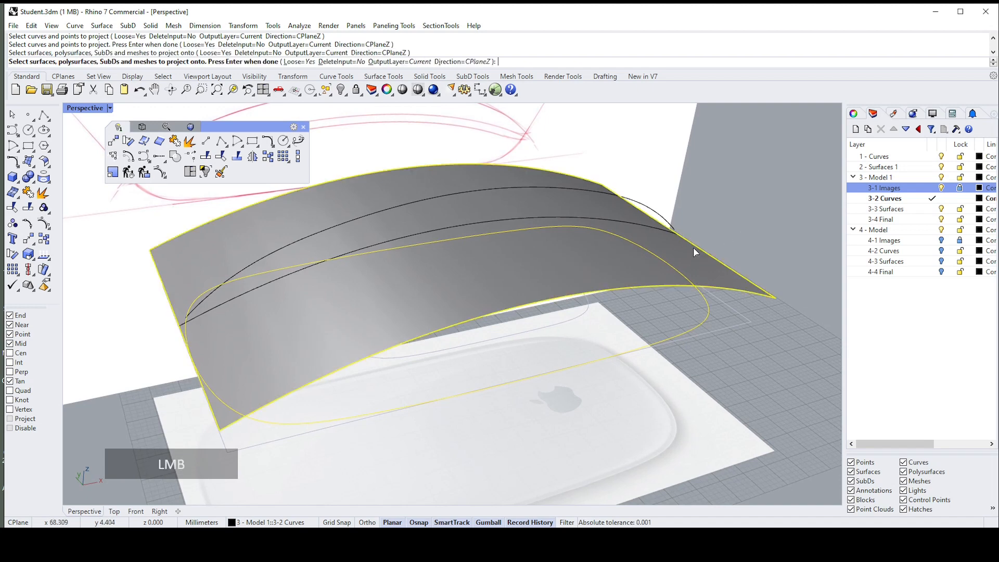
right_drag(710, 227, 760, 246)
right_click(714, 223)
click(761, 247)
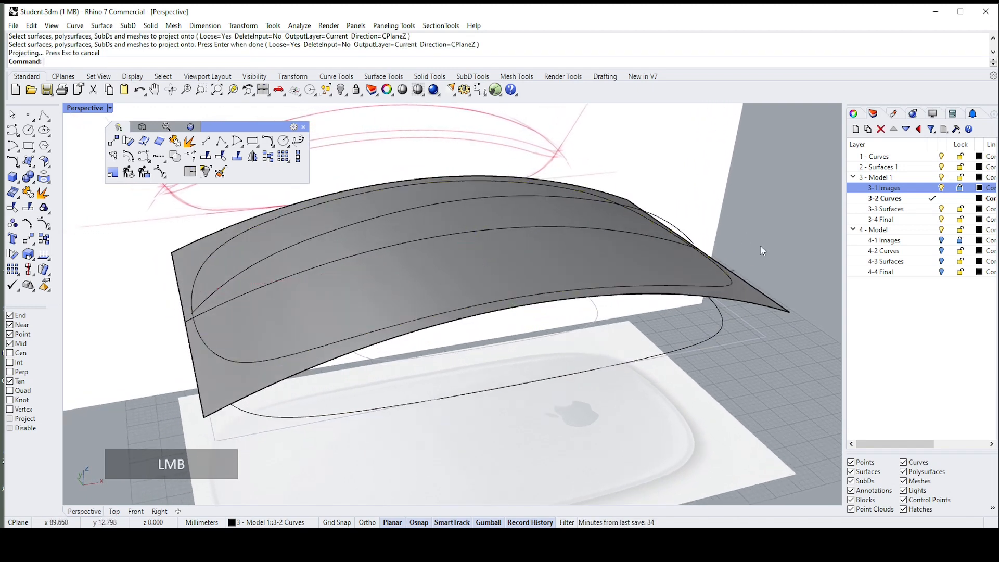
click(717, 287)
right_drag(717, 286, 773, 301)
click(773, 300)
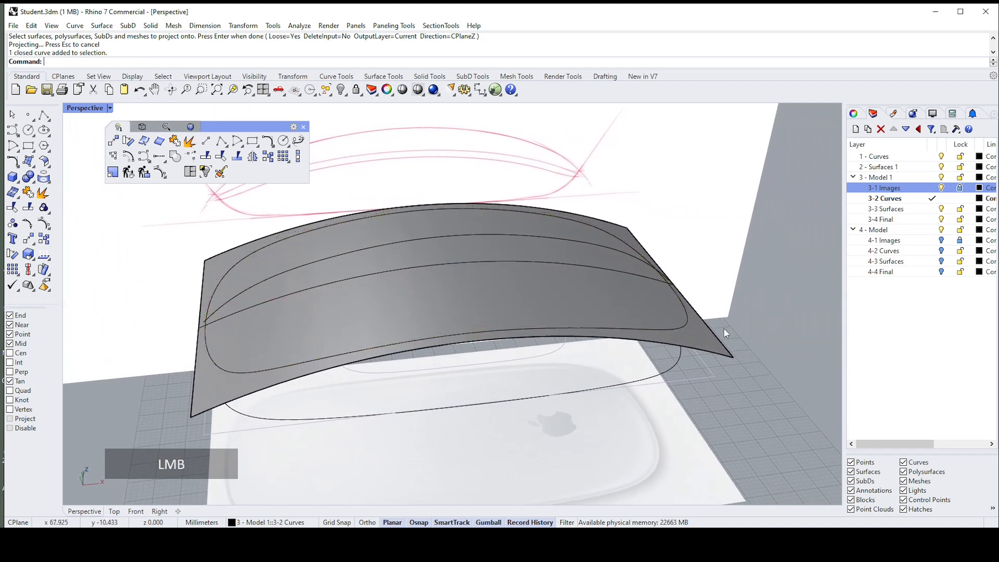
- Delete the extruded arc surface, accepting the history break and keeping the projected edge curve
click(712, 345)
right_drag(710, 335, 616, 290)
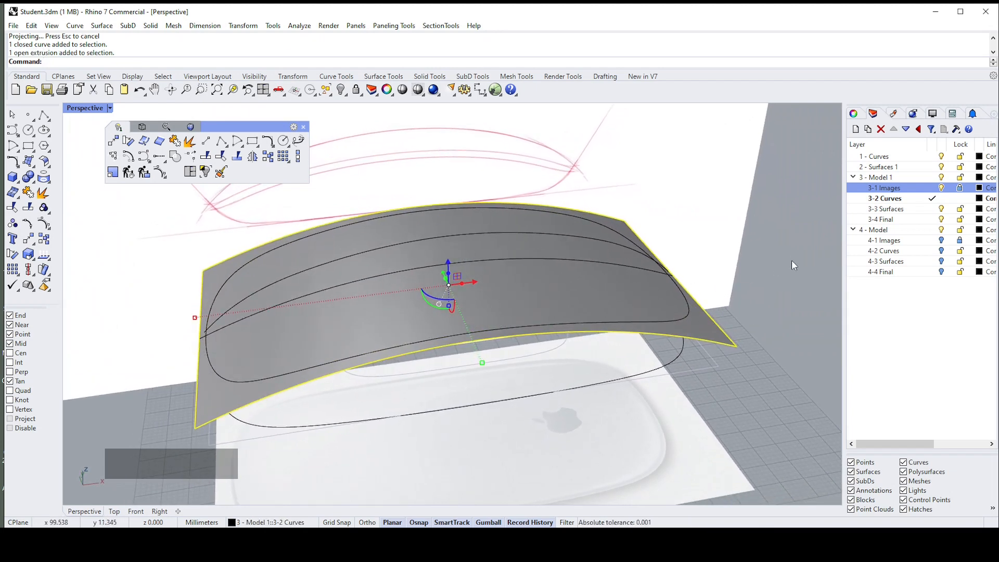
key(Delete)
click(518, 296)
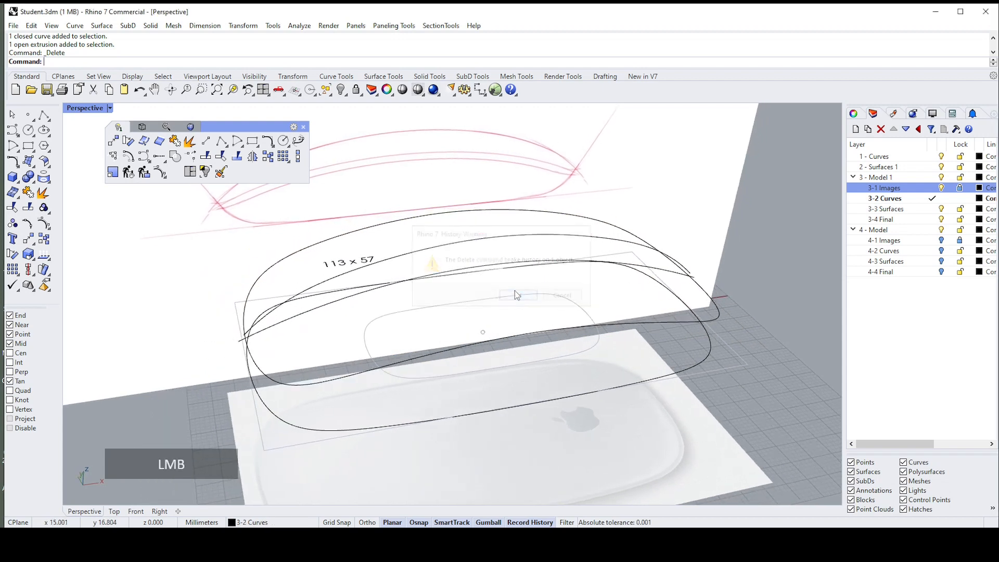
right_drag(514, 291, 744, 241)
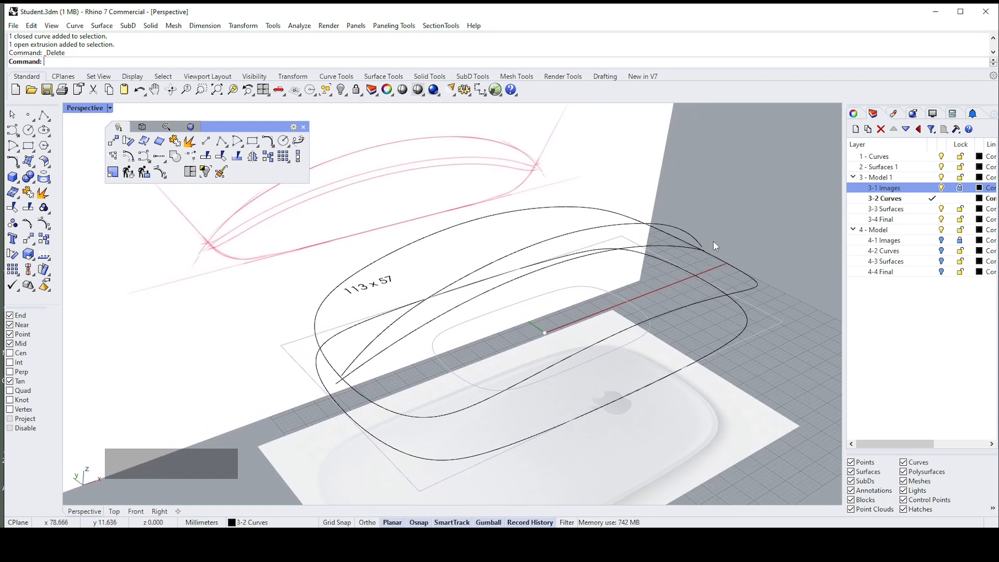
click(711, 255)
click(716, 210)
right_drag(737, 207, 748, 205)
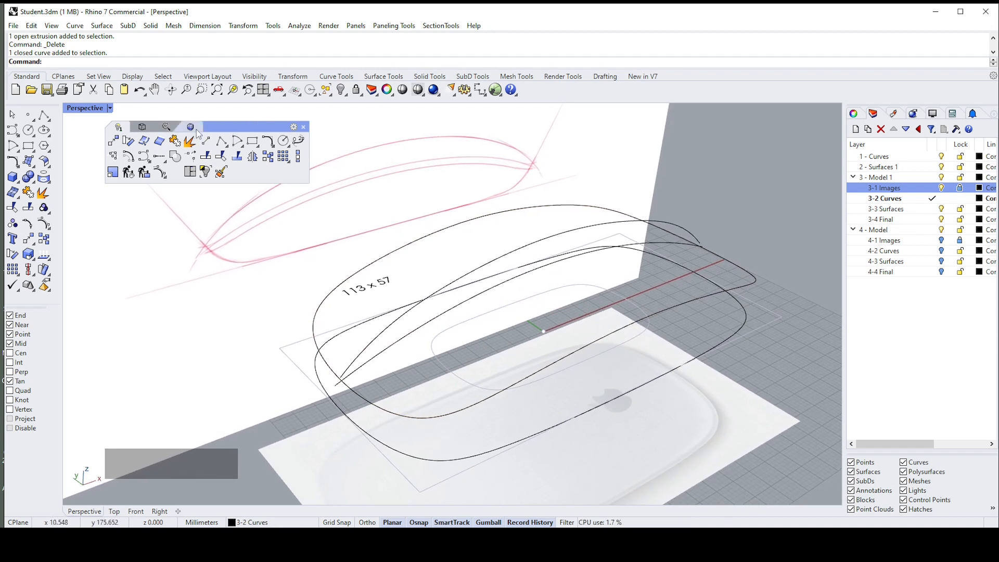
- Start a Patch surface through the projected edge curve and the upper side-profile arc
click(141, 128)
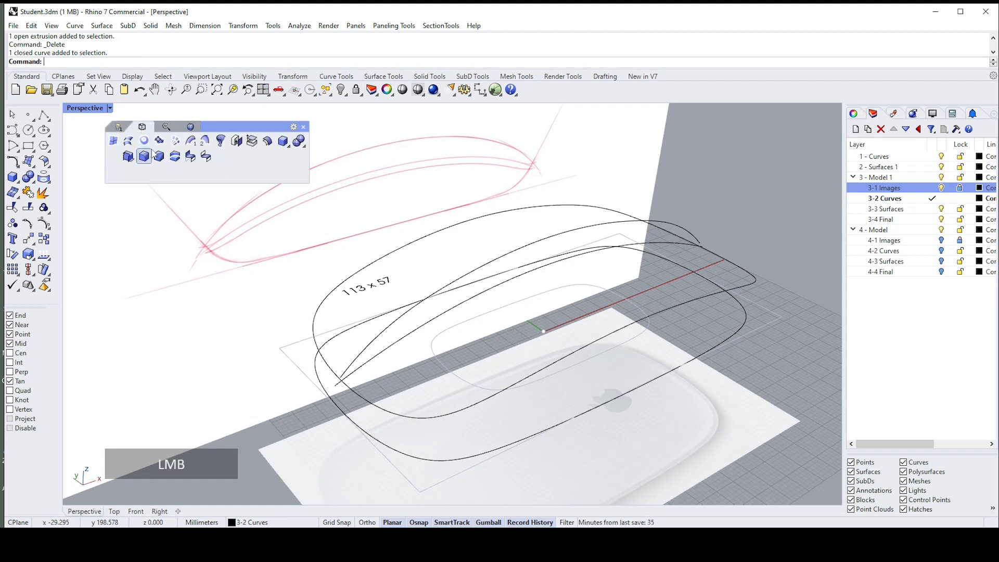
click(33, 168)
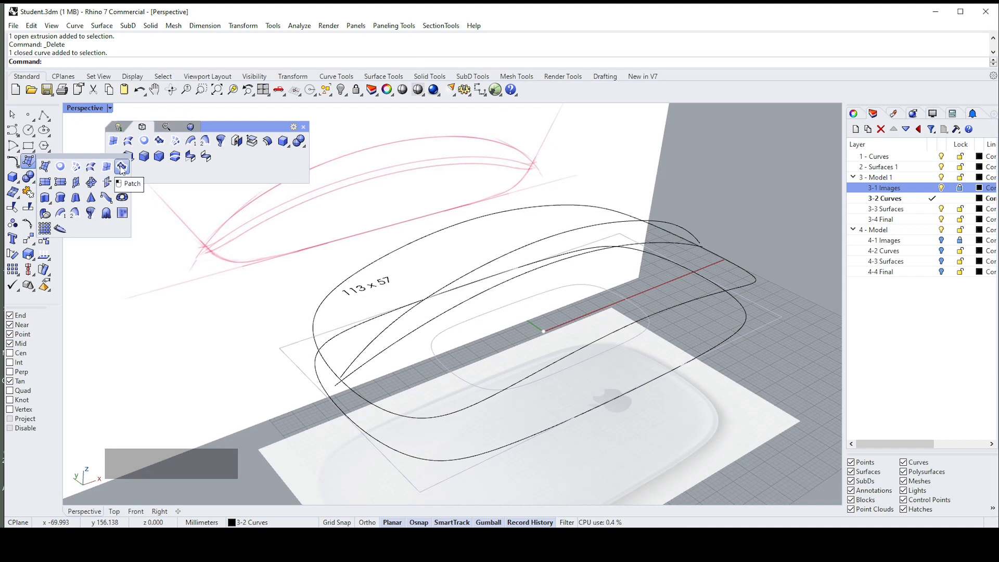
click(160, 145)
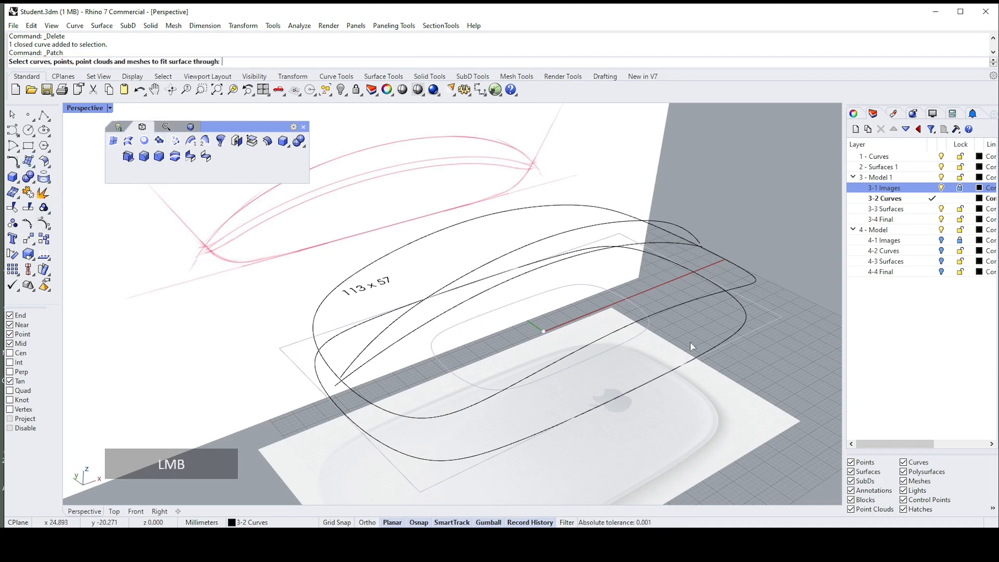
click(745, 269)
right_drag(752, 236, 764, 240)
right_drag(678, 227, 710, 204)
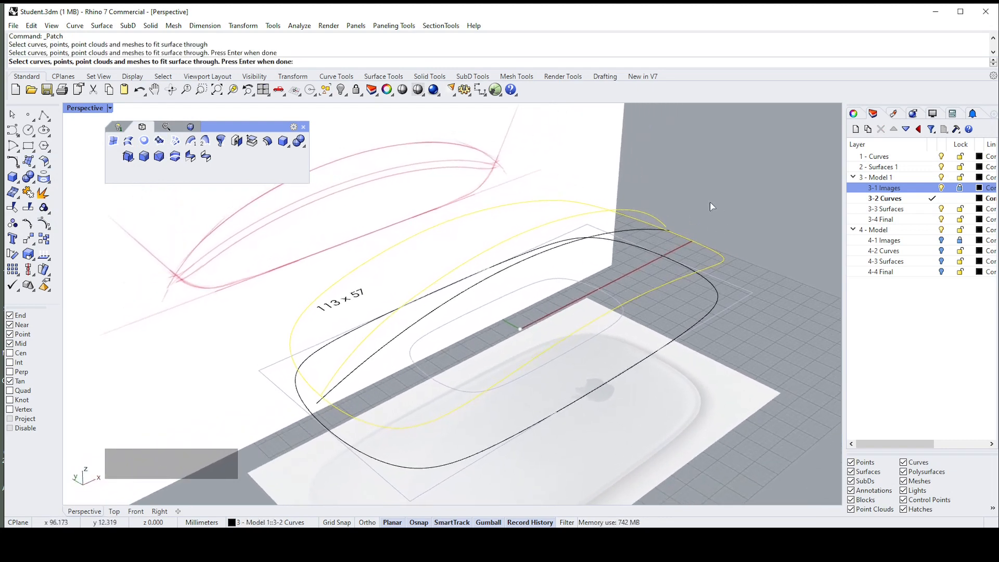
right_click(710, 202)
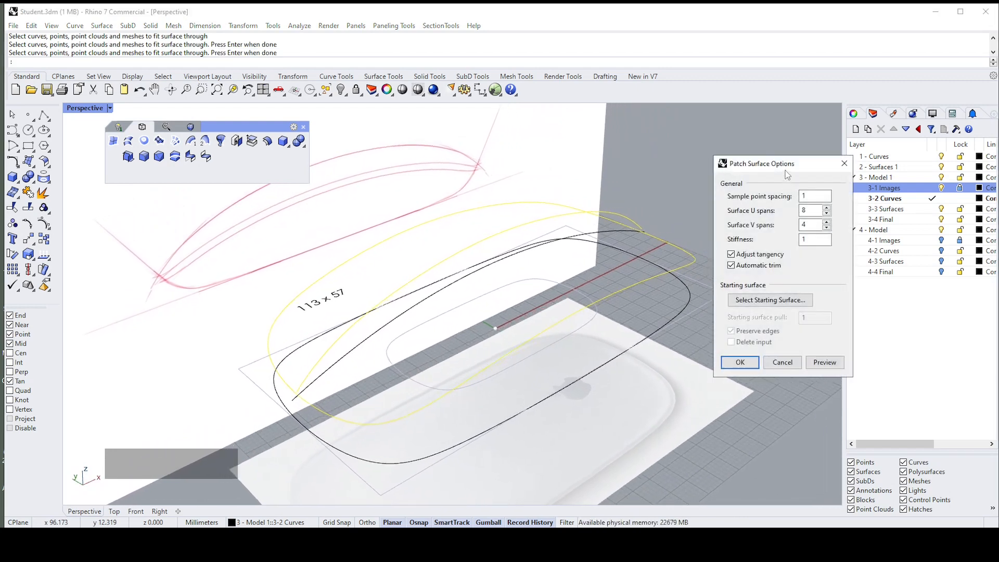
- Try the patch with 4 U spans and 4 V spans and preview the resulting surface
drag(796, 164, 760, 154)
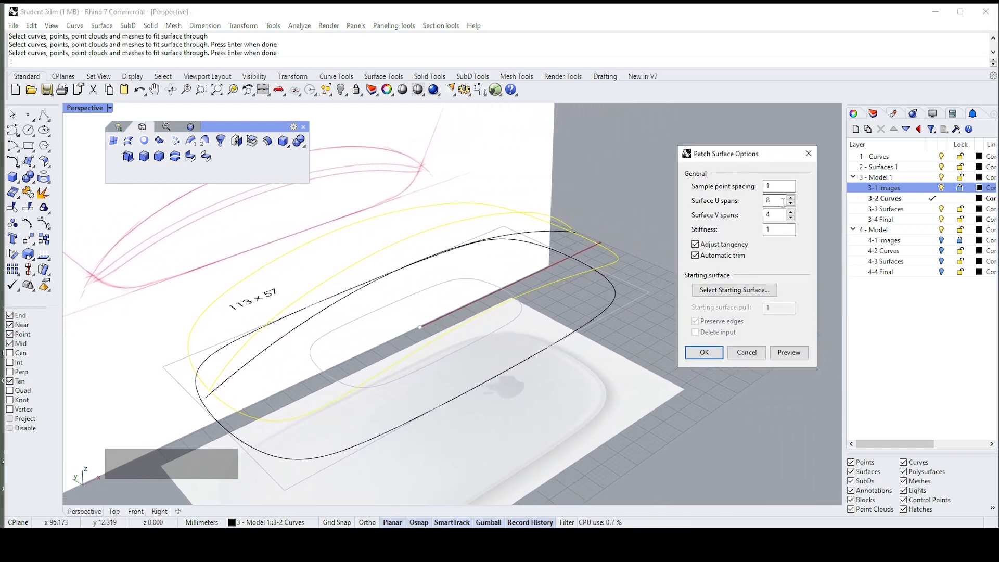
double_click(775, 201)
text(3)
double_click(771, 216)
text(3)
double_click(771, 215)
text(4)
double_click(775, 200)
text(4)
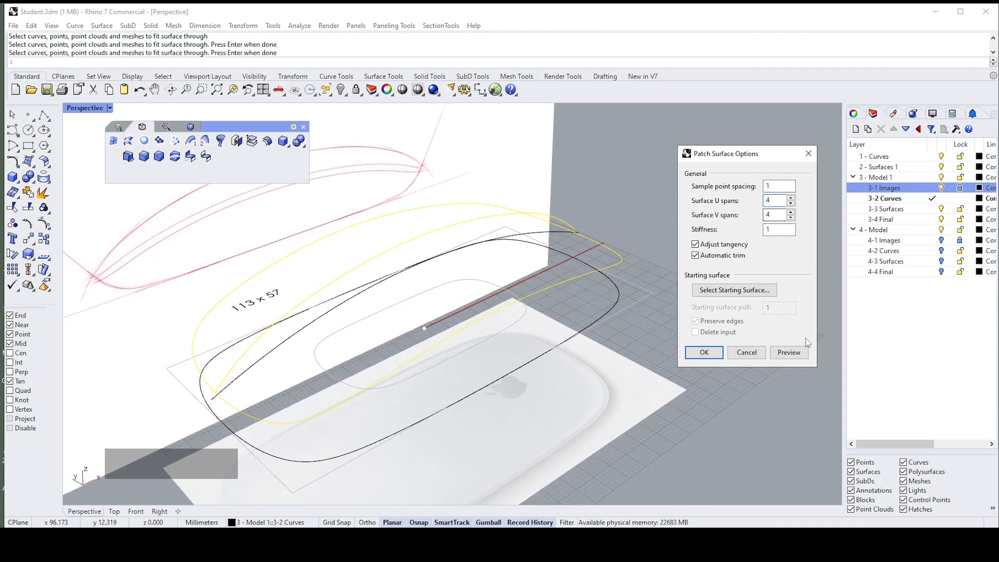
click(789, 352)
right_drag(627, 241, 423, 228)
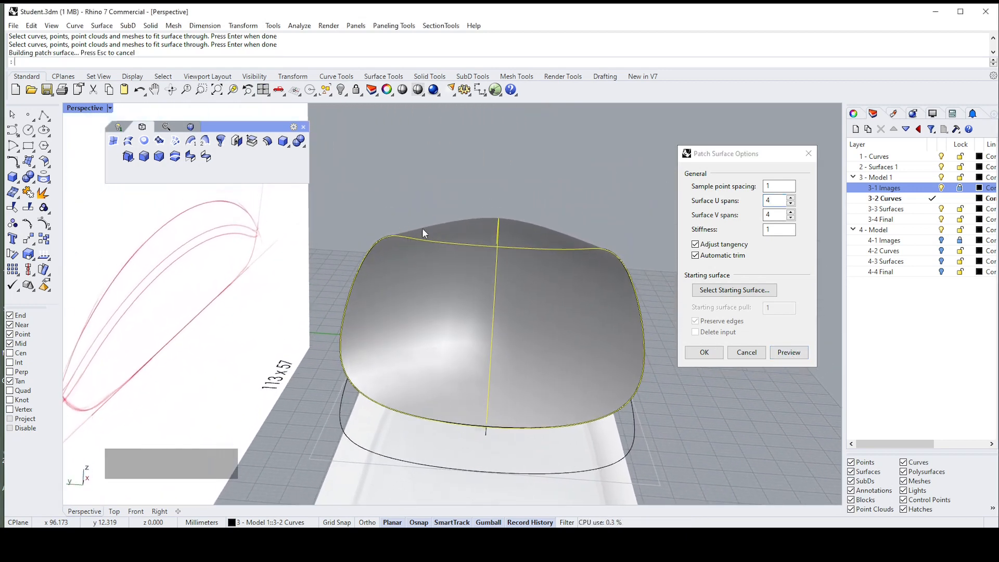
right_drag(572, 232, 501, 214)
right_drag(536, 224, 550, 222)
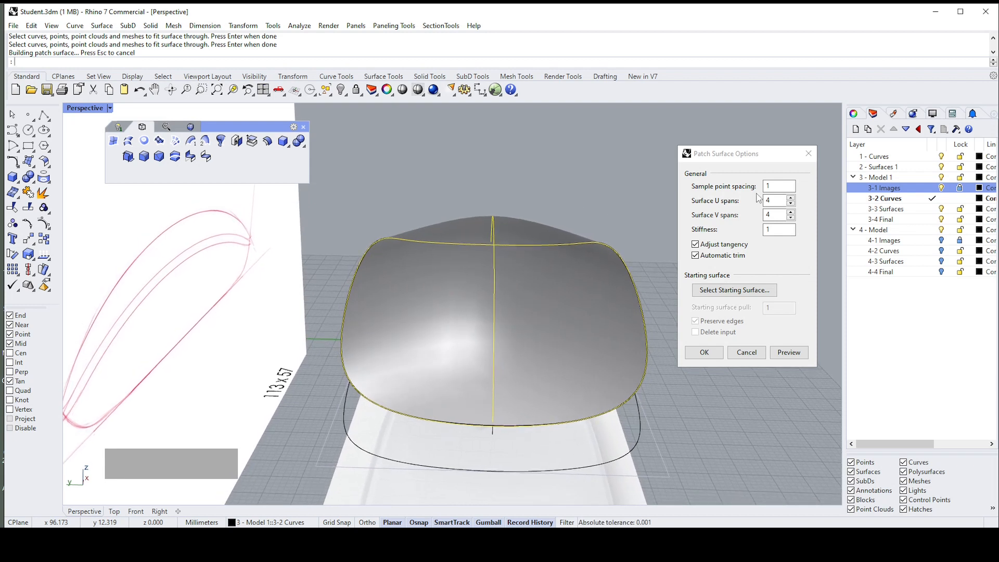
- Set the patch to 8 U spans and preview its shape along the edge curve
double_click(779, 200)
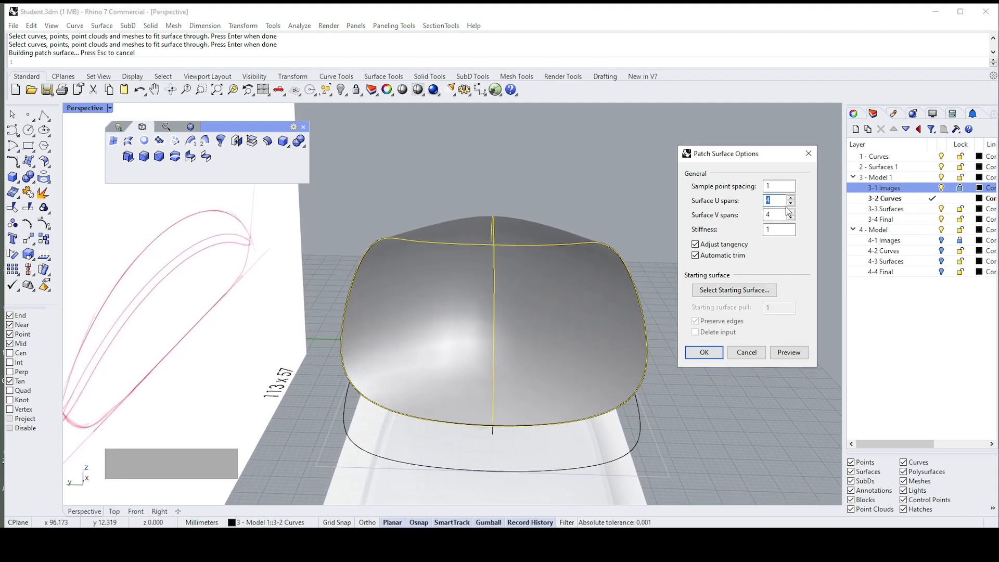
text(8)
right_drag(592, 263, 437, 242)
right_drag(558, 295, 620, 312)
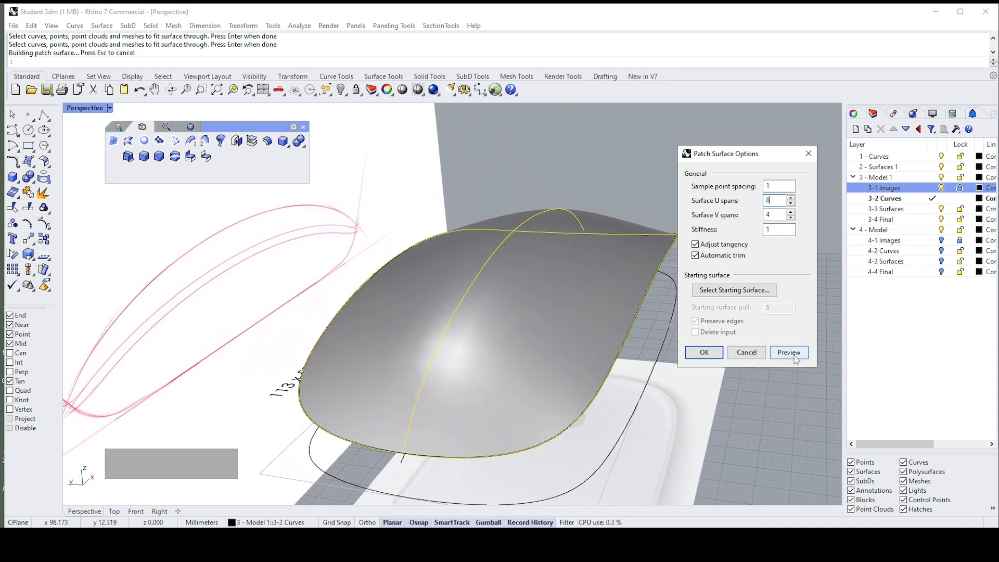
click(789, 352)
right_drag(625, 312, 620, 227)
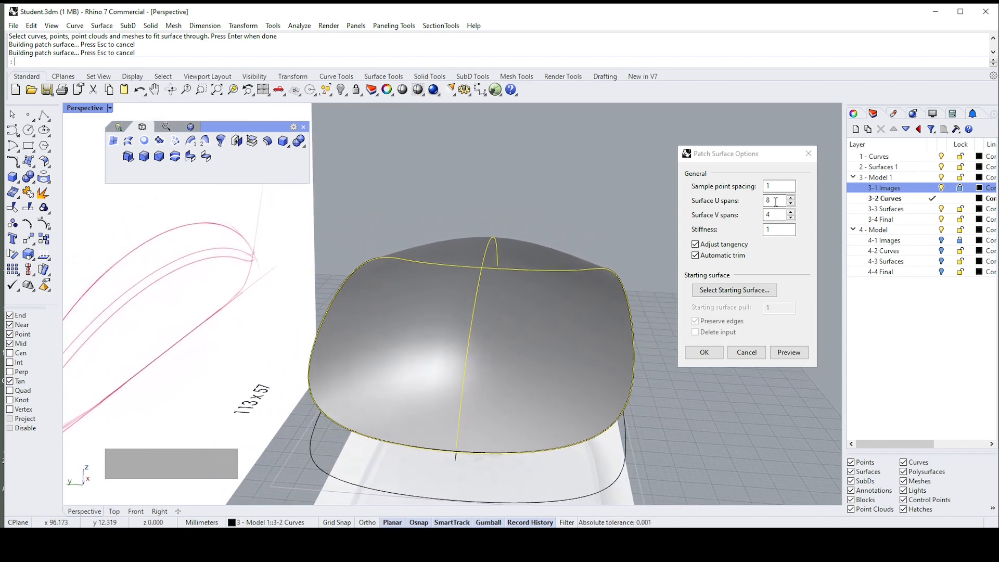
- Try a patch stiffness of 10 and preview the surface
click(774, 185)
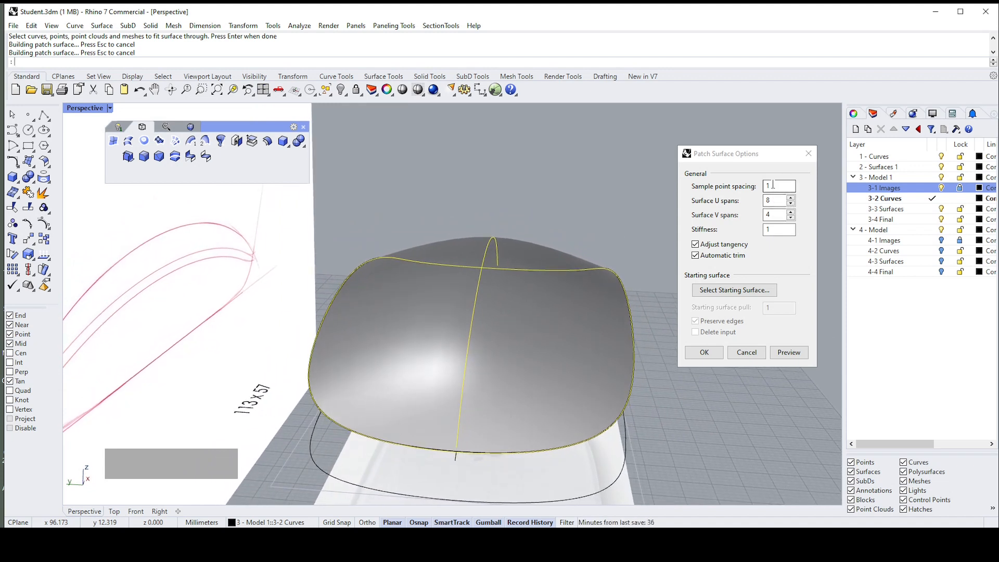
click(769, 229)
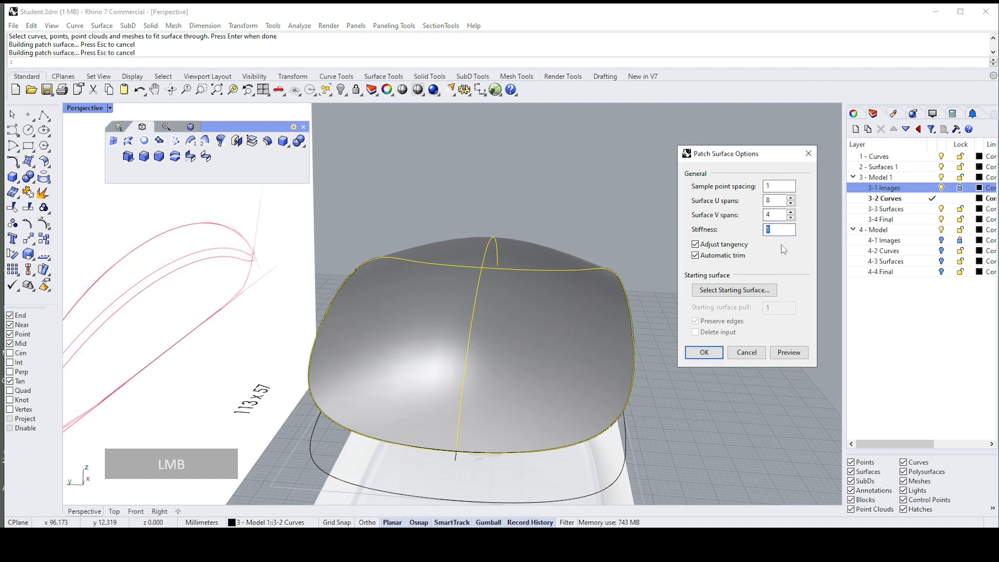
text(10)
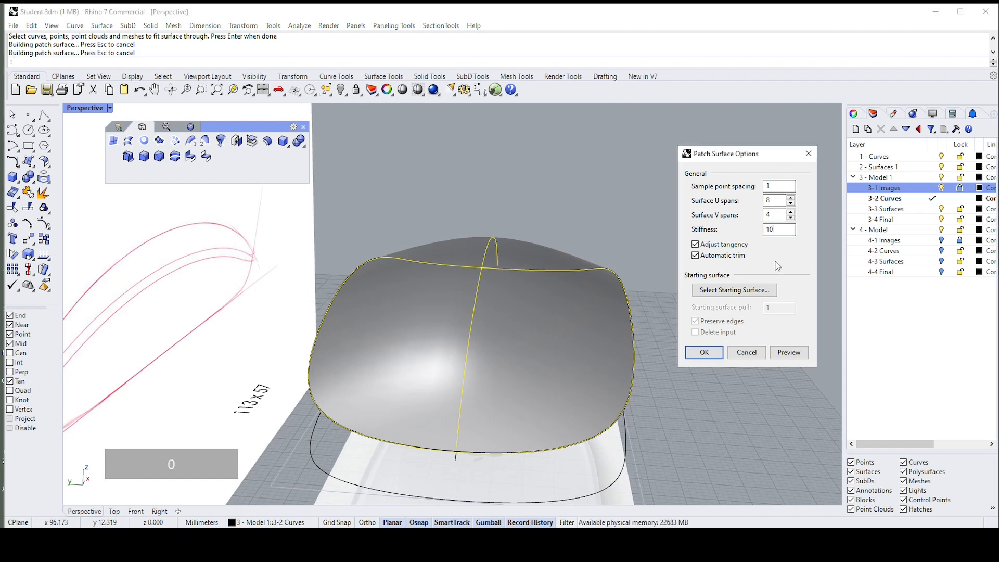
click(788, 353)
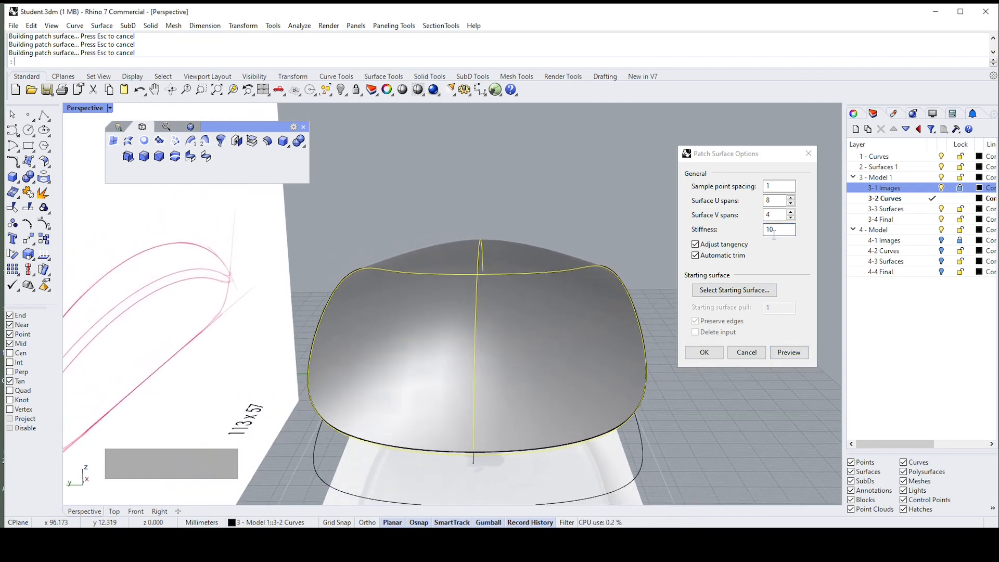
- Set the patch stiffness to 12, preview it, and create the top surface
double_click(776, 230)
text(12)
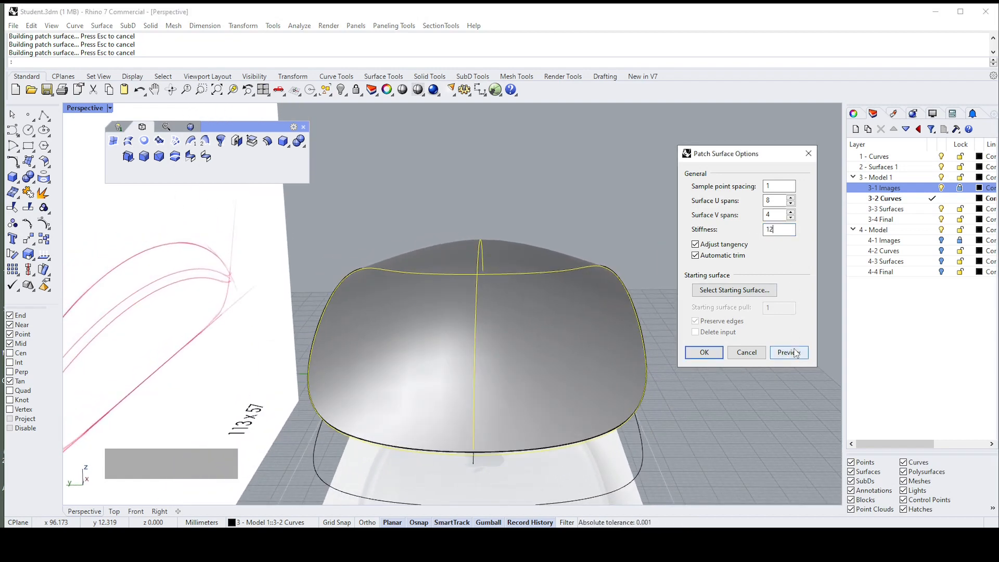
click(795, 353)
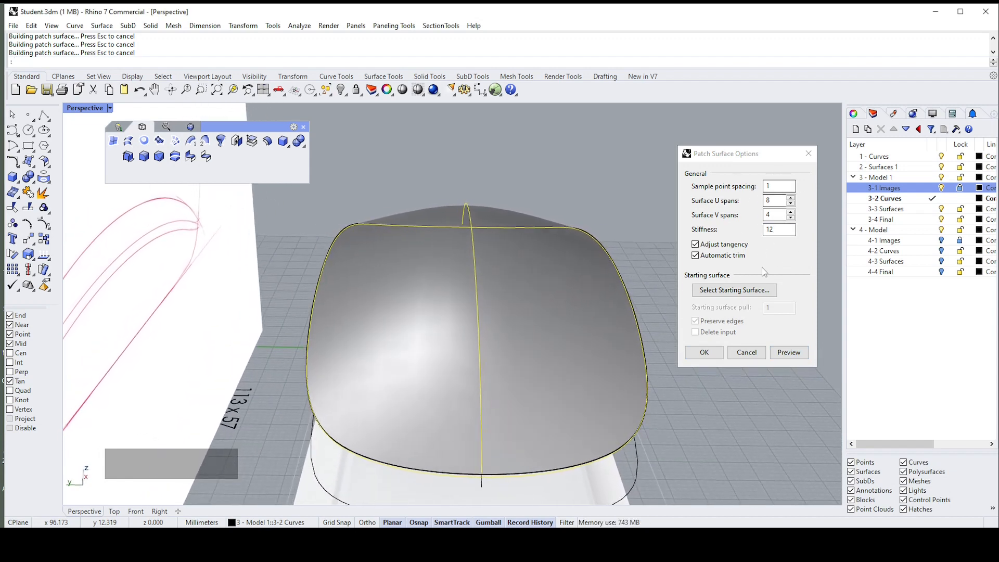
click(705, 353)
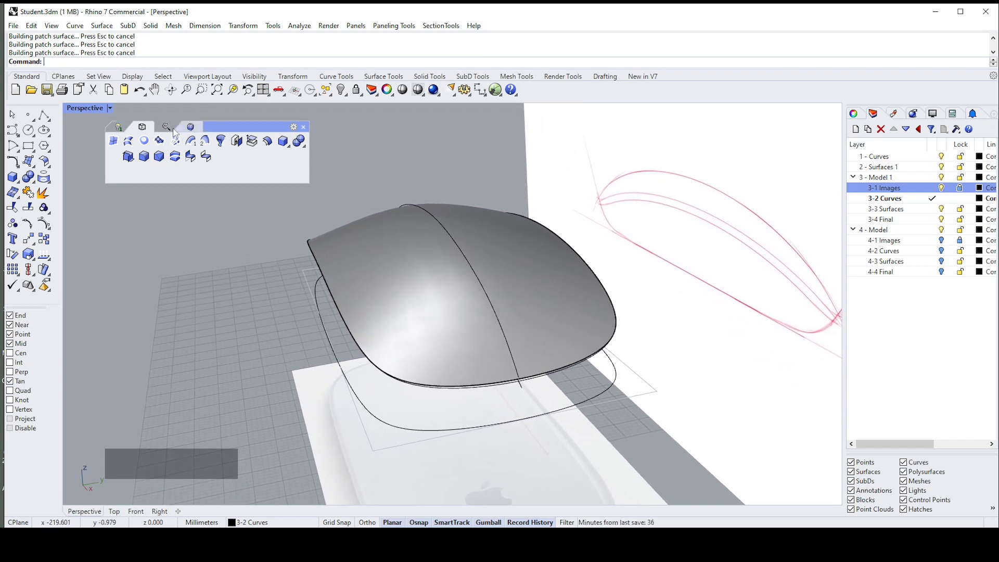
- Show the patch surface's control points, examine how the point grid is laid out, and hide the points again
click(351, 240)
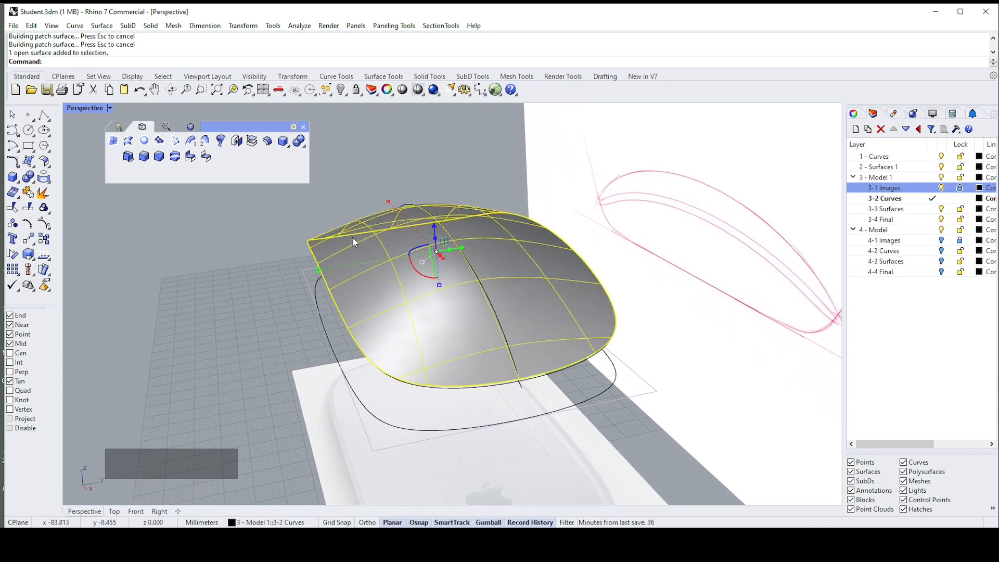
click(120, 128)
click(159, 172)
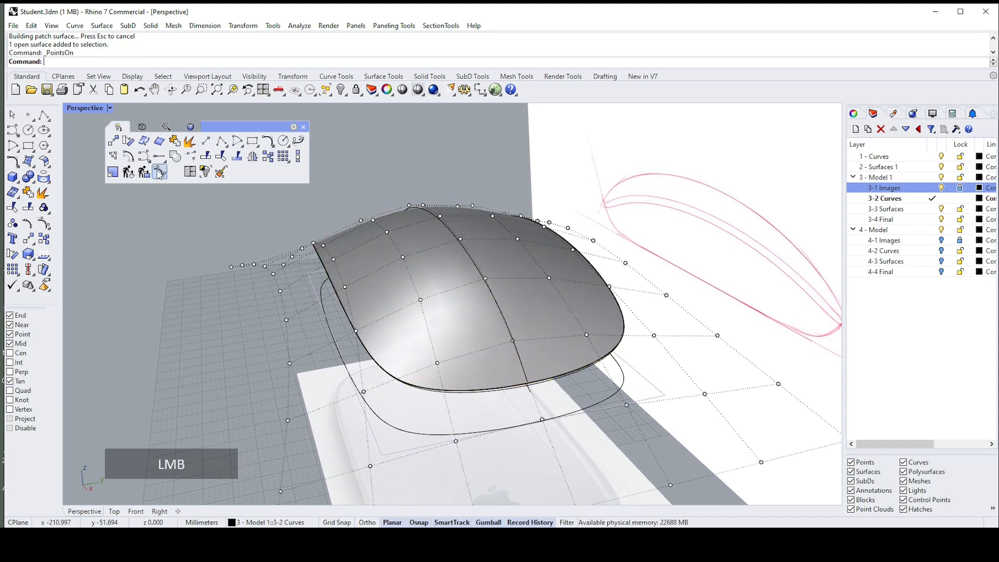
right_drag(472, 268, 397, 179)
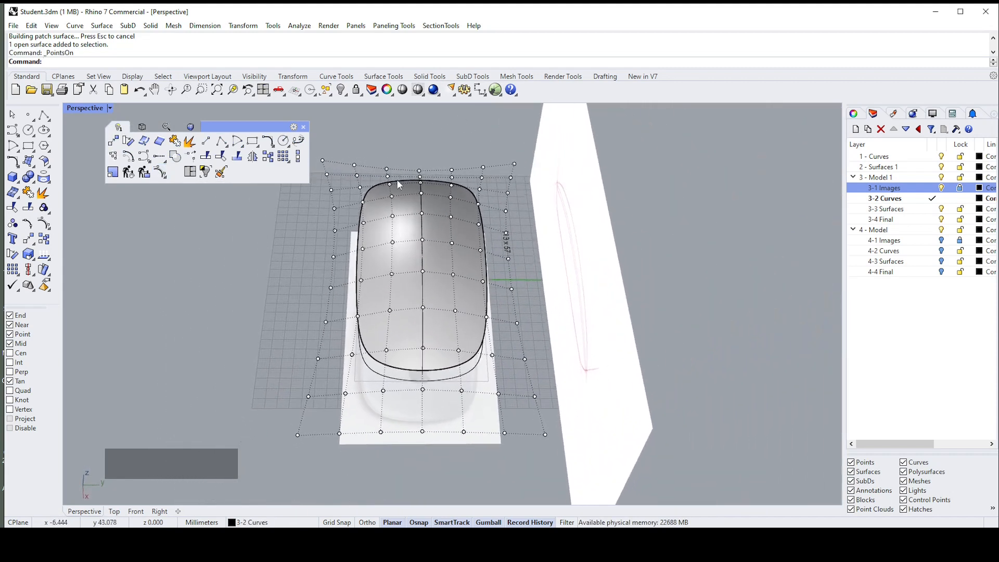
right_drag(463, 171, 387, 164)
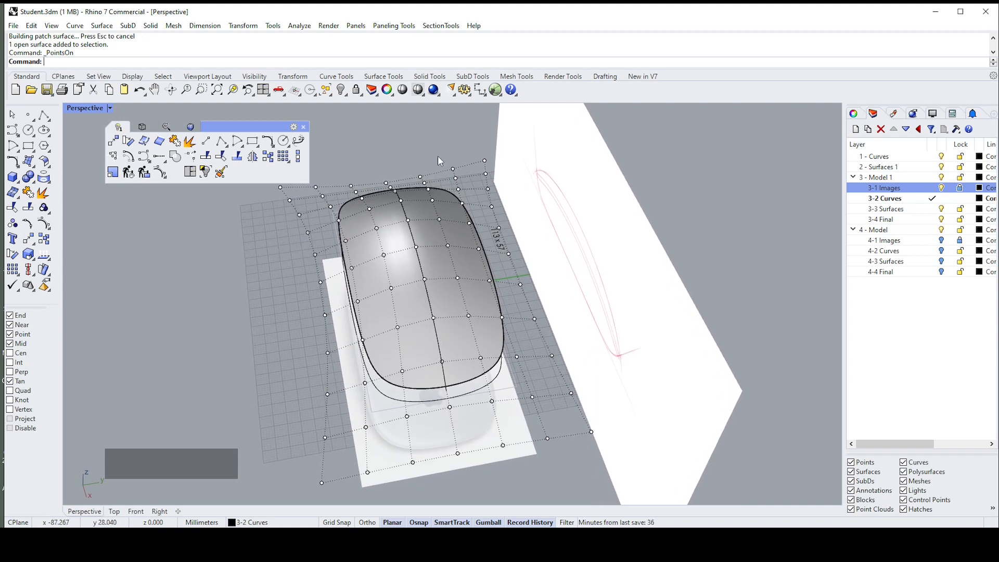
right_drag(451, 182, 485, 183)
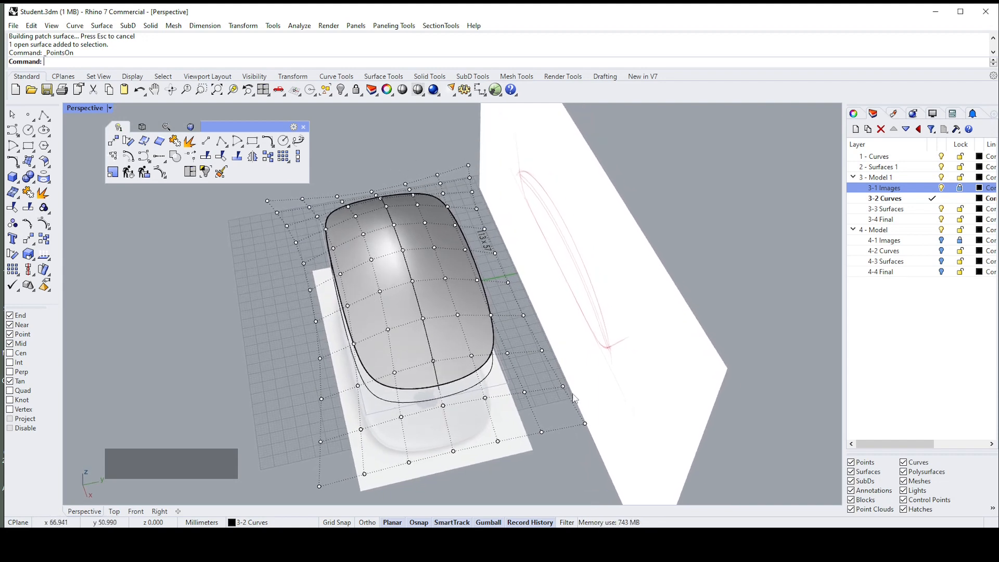
right_drag(369, 448, 365, 340)
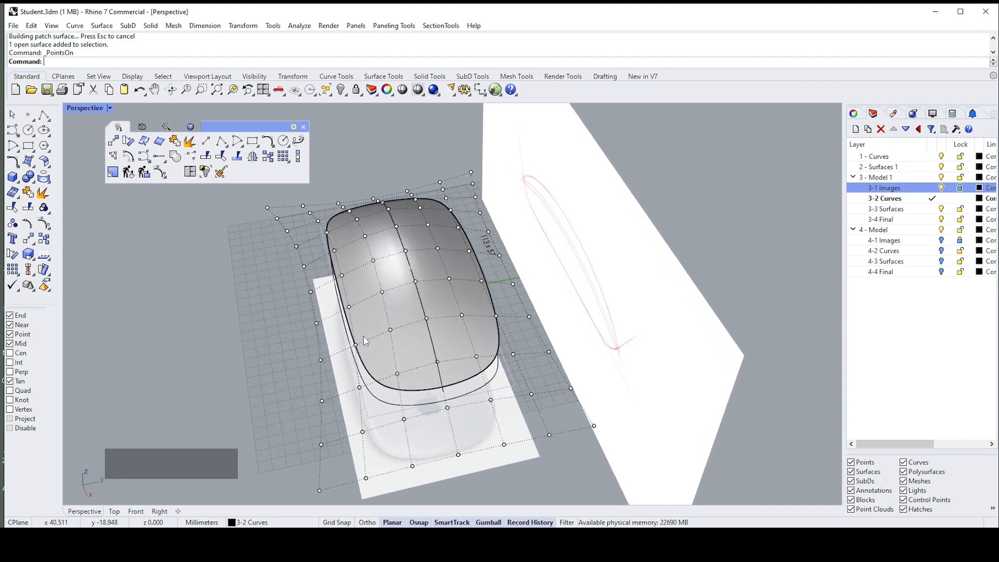
right_drag(330, 244, 363, 201)
right_click(161, 177)
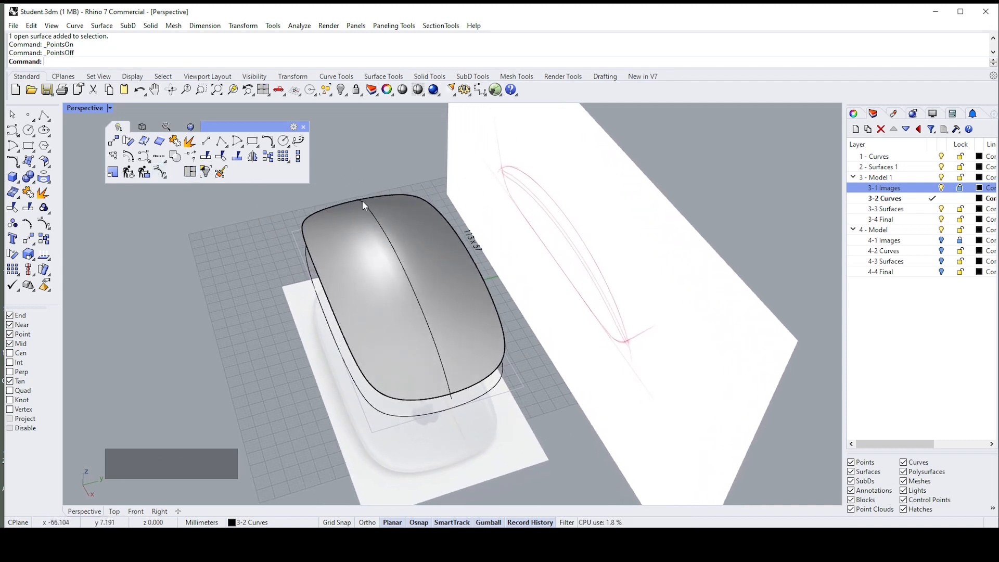
- Move the patch surface to the 3-3 Surfaces layer and hide that layer
right_drag(422, 255, 464, 336)
click(464, 336)
right_drag(629, 322, 650, 326)
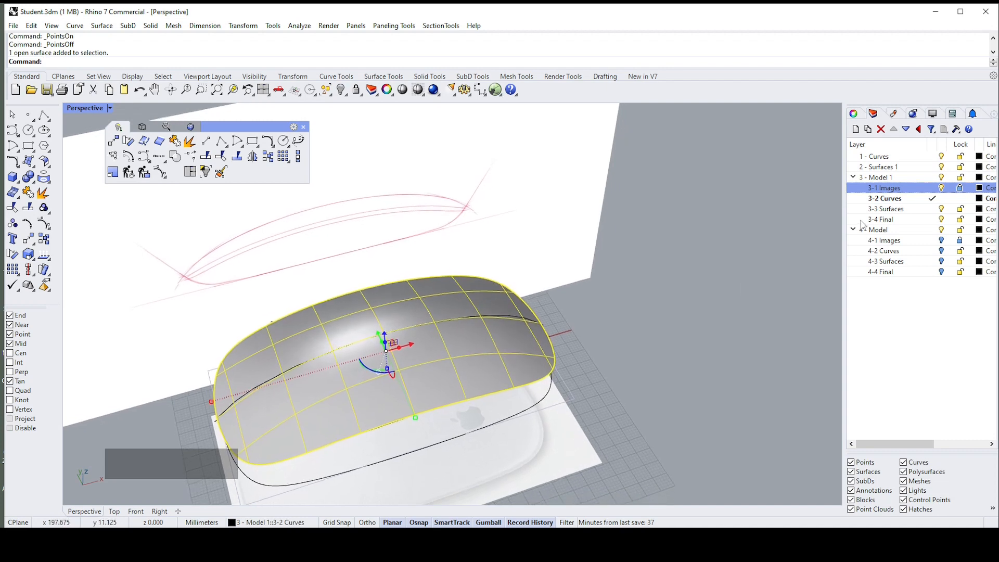
key(Left)
key(Left)
key(Left)
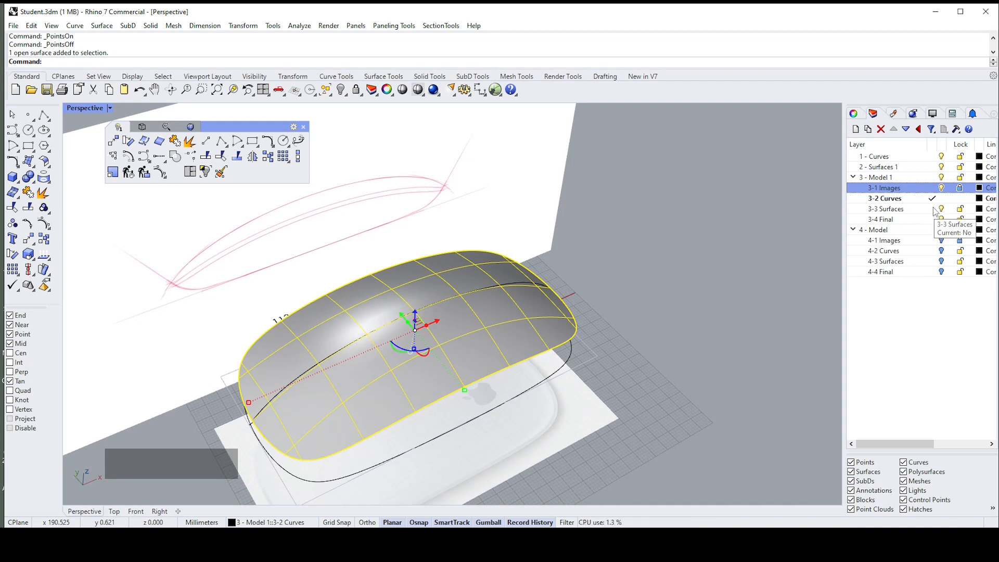
right_click(935, 211)
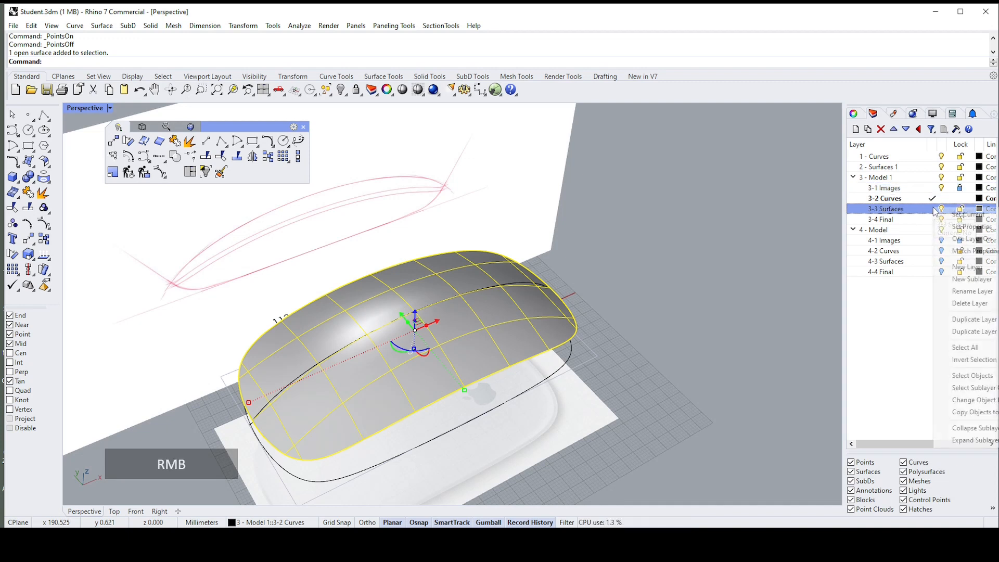
click(974, 402)
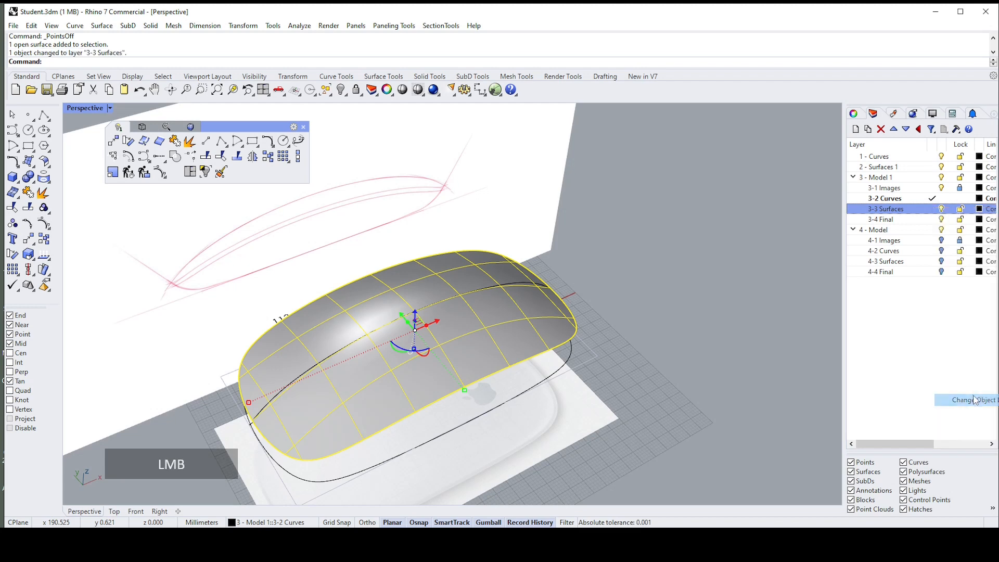
click(941, 208)
- Duplicate the projected edge curve vertically upward in the Front view, placing the copy between the edge line and the upper profile arc
right_drag(799, 252, 811, 250)
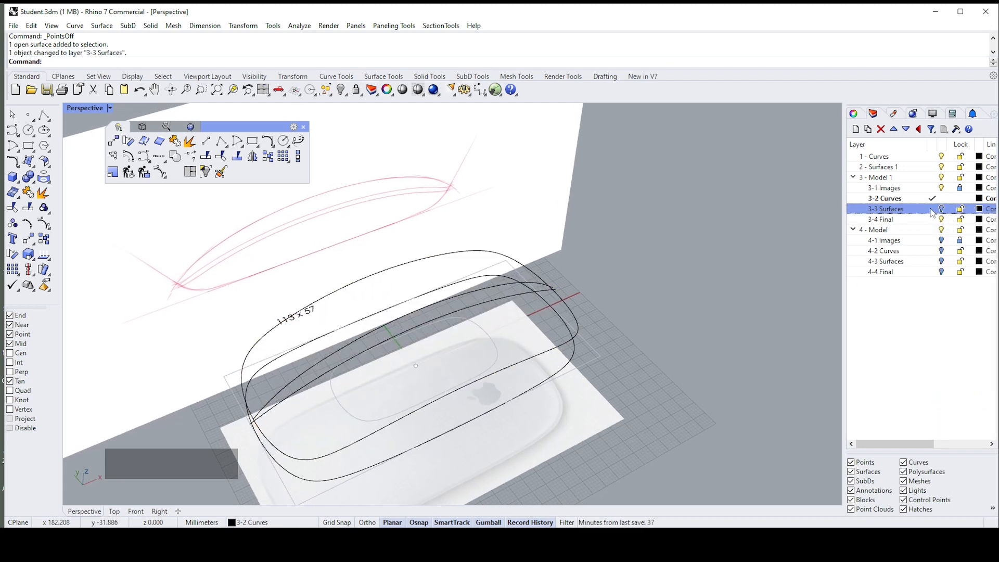
right_drag(690, 271, 577, 302)
click(577, 305)
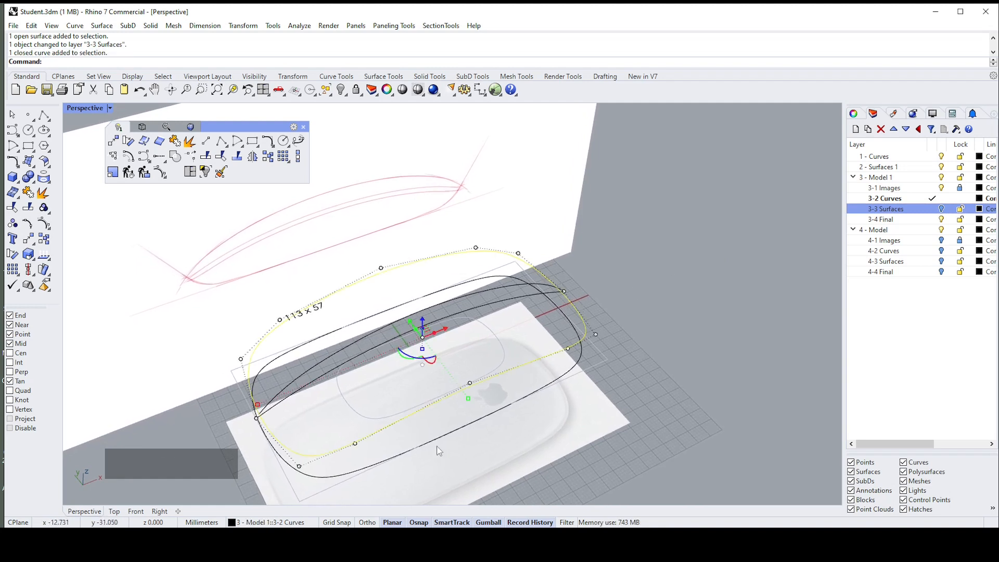
click(136, 512)
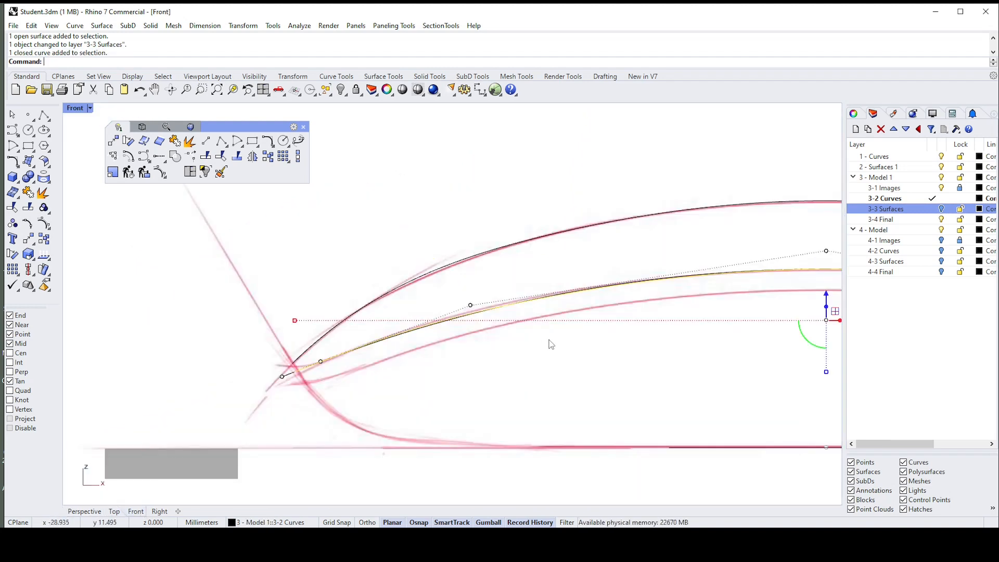
scroll(551, 346, down, 3)
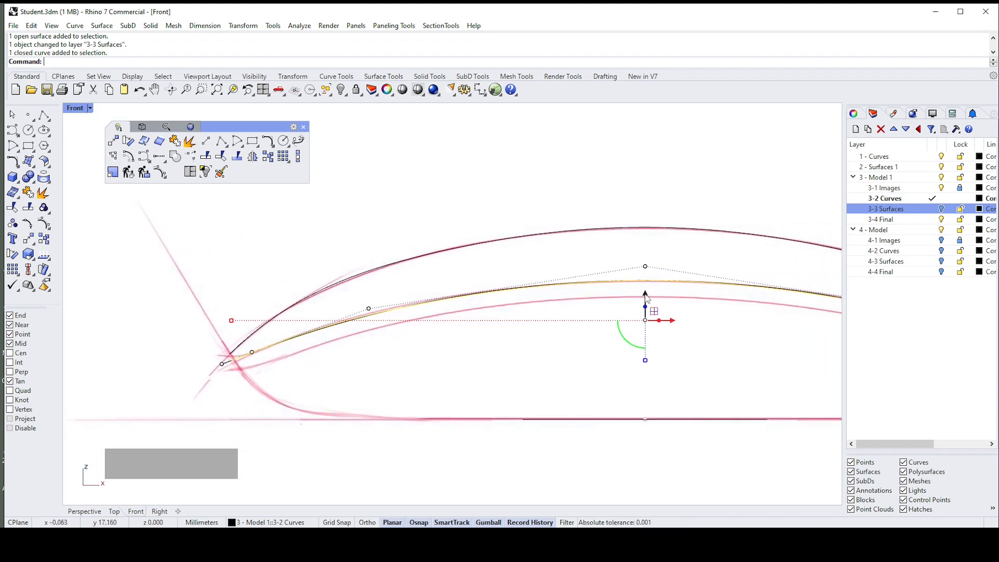
drag(646, 295, 647, 281)
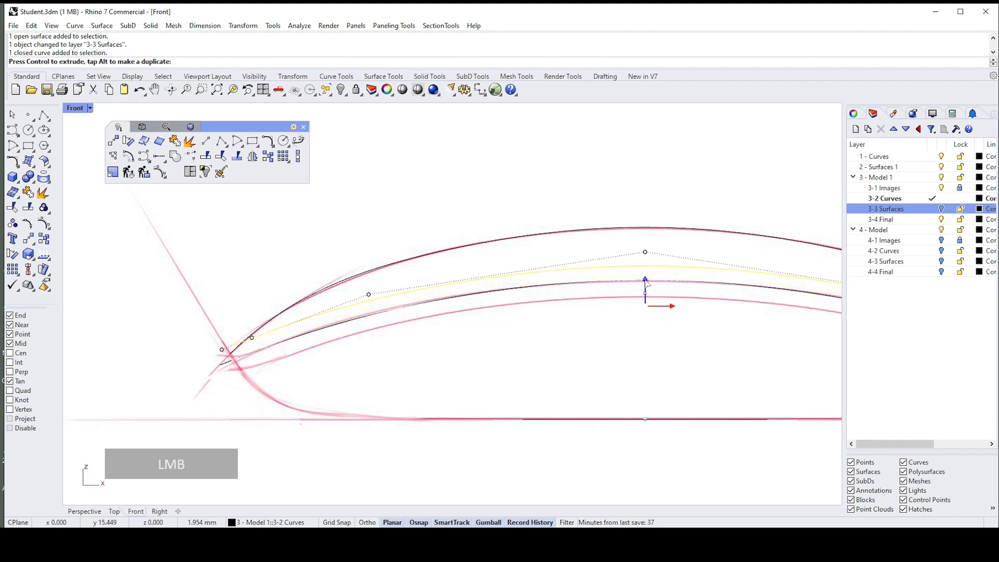
key(alt)
drag(647, 282, 646, 277)
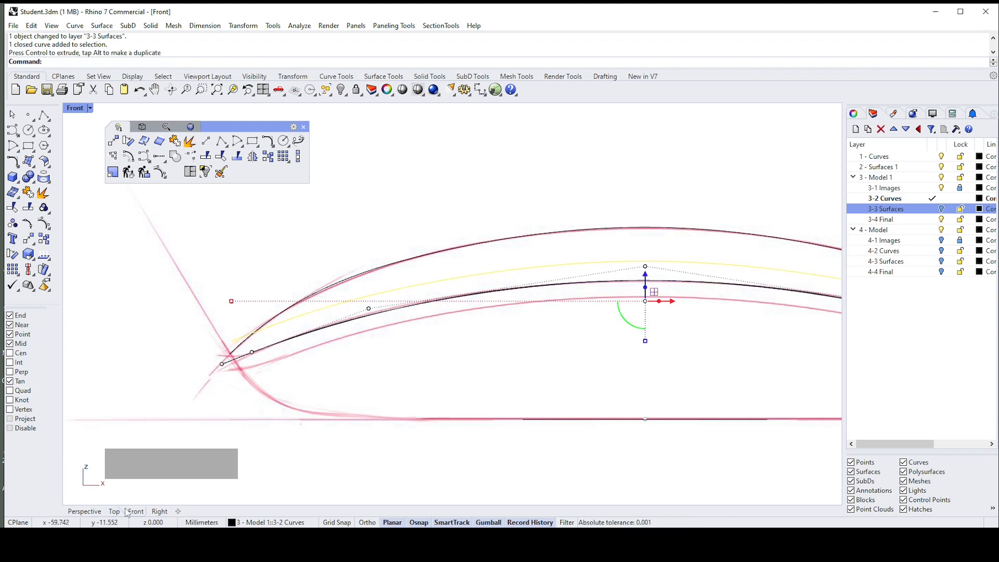
- Examine the raised copy of the edge curve against the original in the Perspective view
text(z)
right_click(189, 488)
click(666, 291)
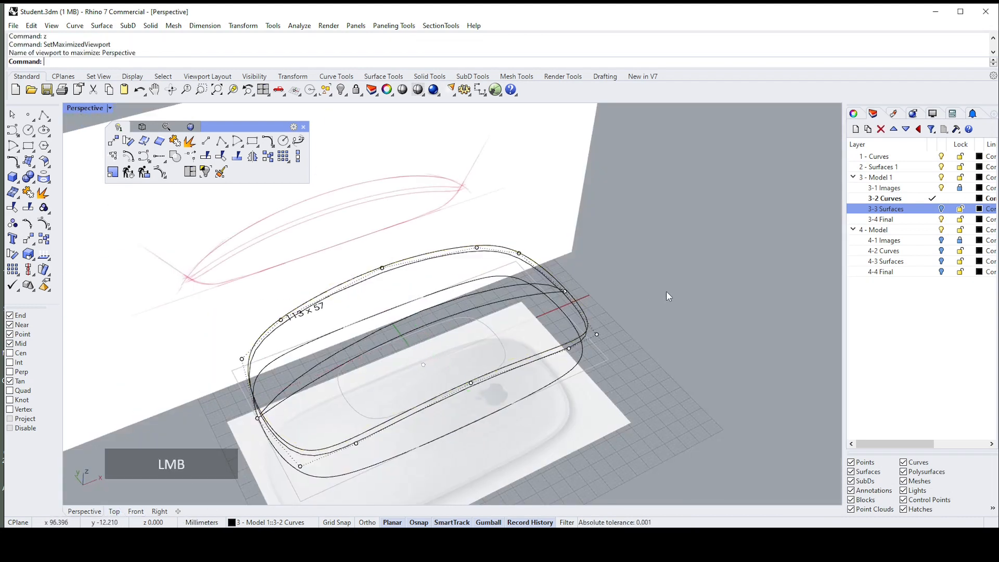
right_drag(666, 292, 615, 284)
click(470, 242)
right_drag(409, 307, 340, 300)
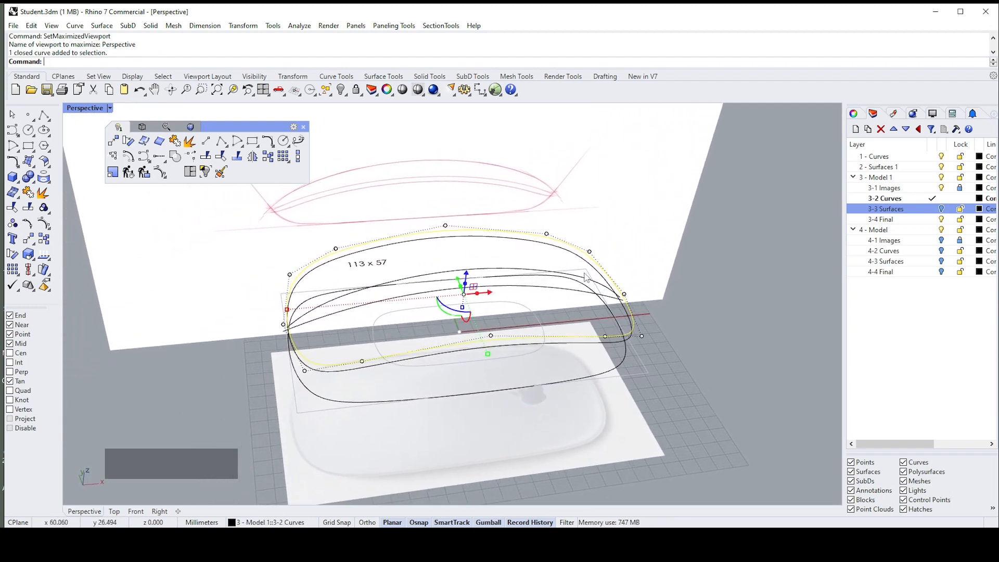
click(683, 376)
- Draw a straight line in the Front view along the sketch's slanted construction line, ending just below the edge curves' tips
text(f)
right_click(697, 402)
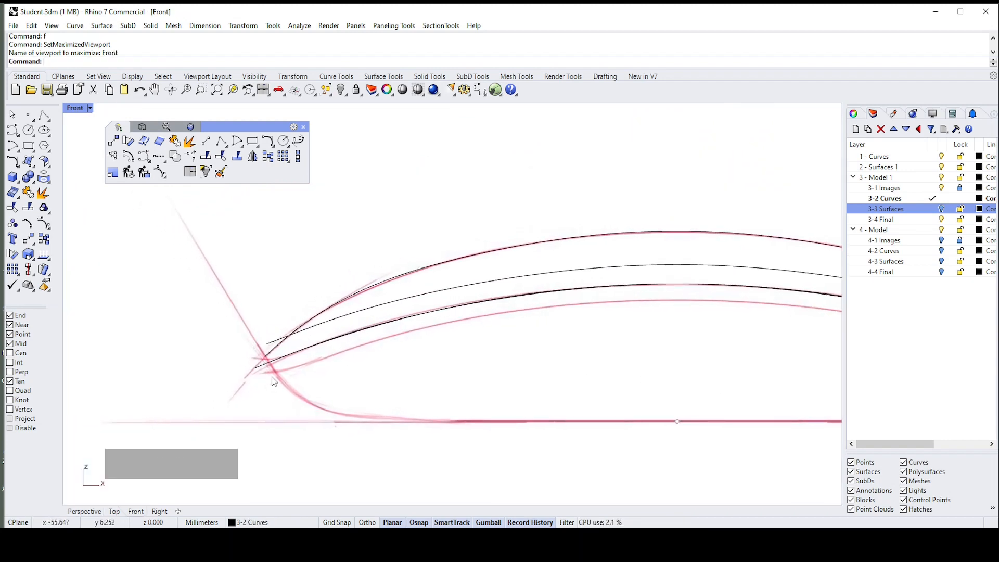
click(206, 141)
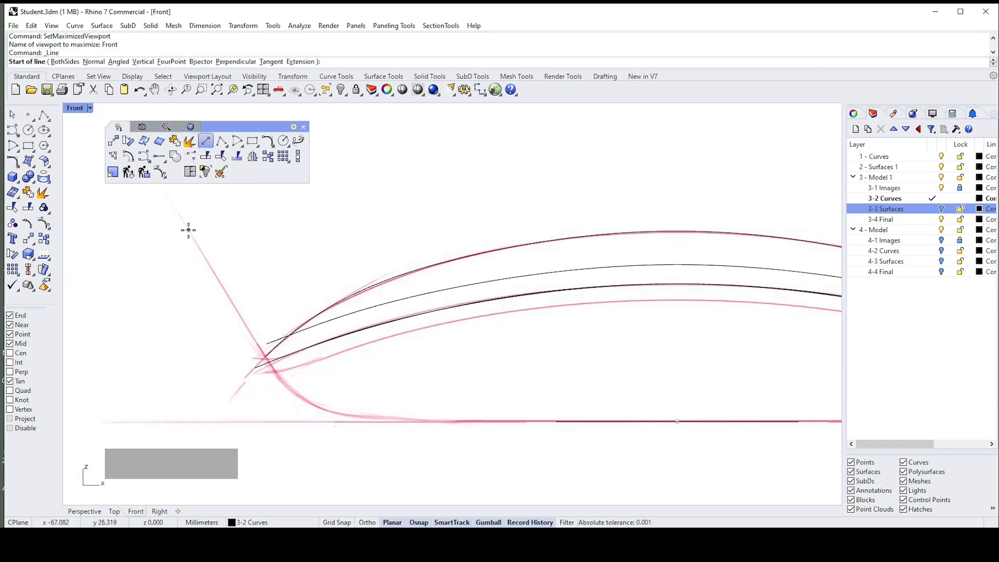
click(189, 230)
scroll(271, 390, up, 3)
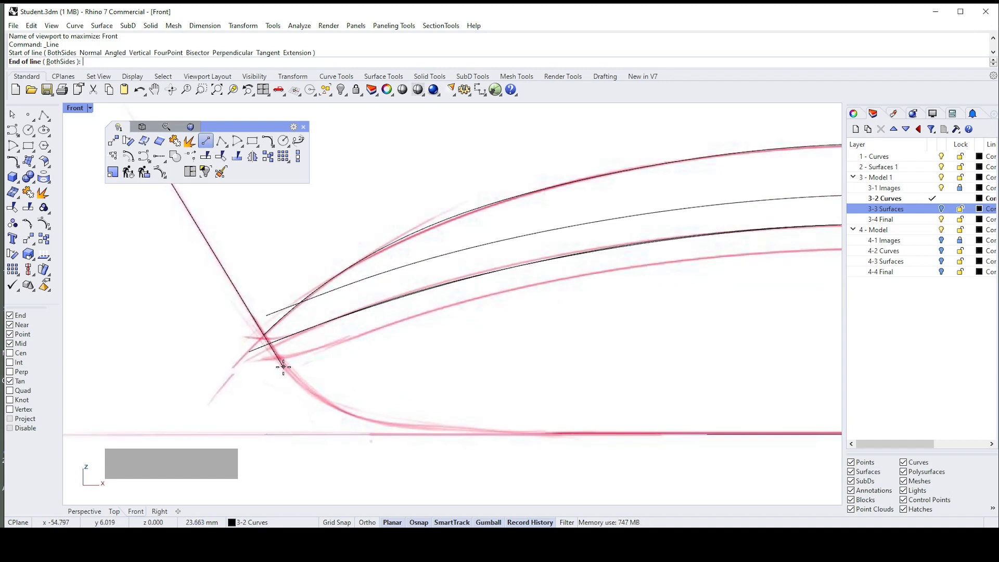
click(283, 367)
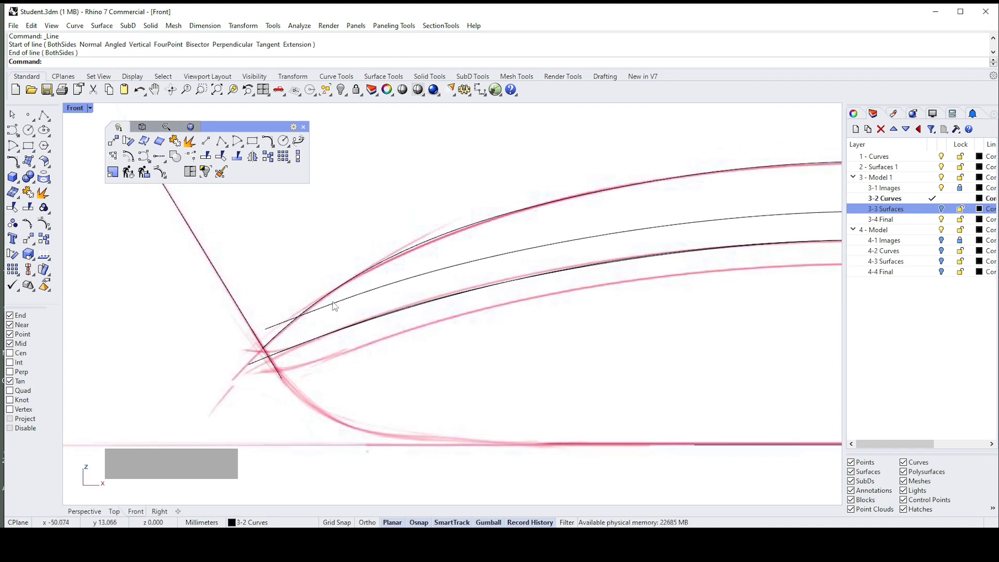
- Scale the raised edge curve up uniformly in 3D until its end meets the slanted line, accepting the history break
click(333, 307)
scroll(333, 304, down, 1)
right_drag(292, 291, 336, 292)
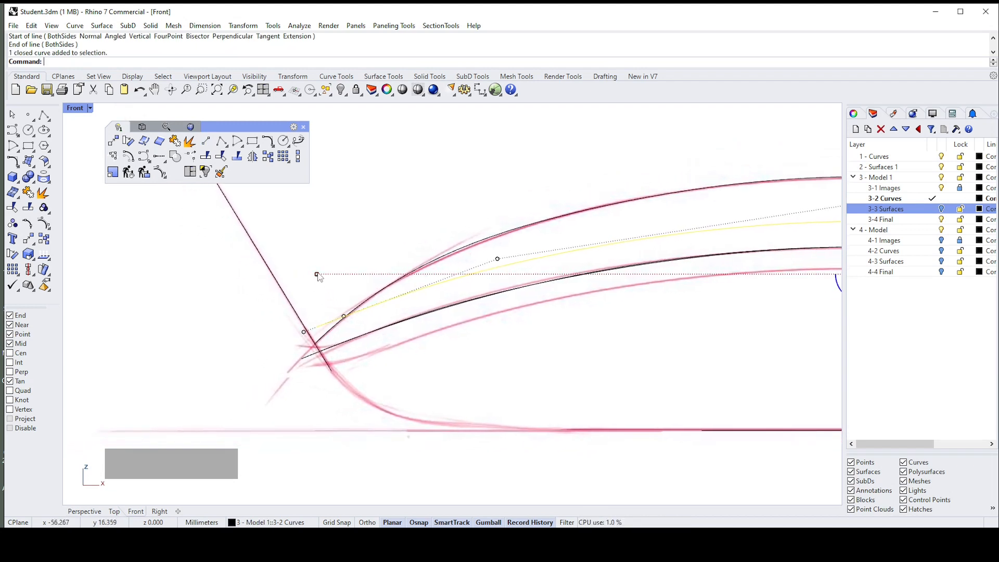
key(shift)
shift+drag(318, 279, 306, 290)
scroll(506, 293, up, 1)
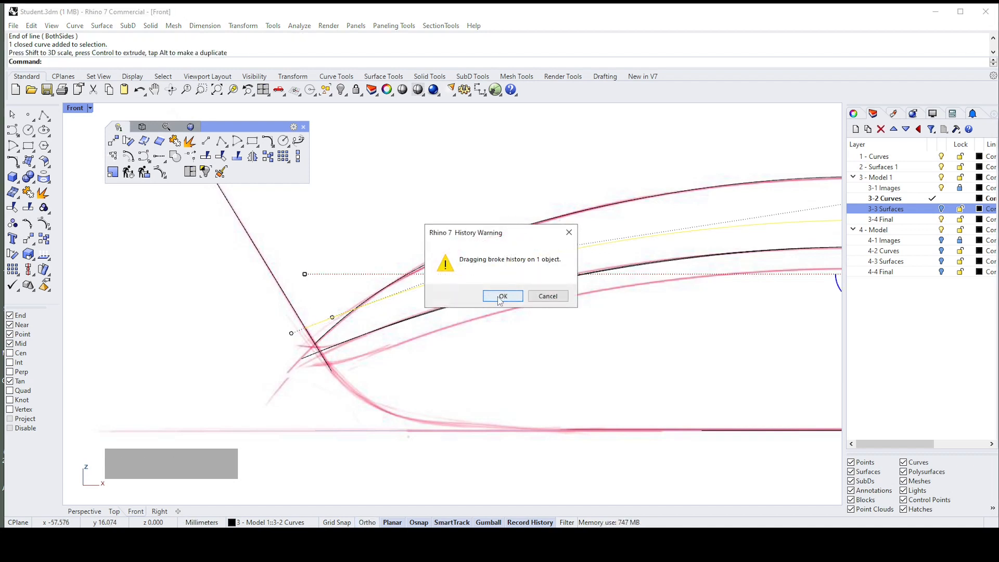
click(501, 297)
- Compare the enlarged curve with the original edge curve in the Perspective and Top views
scroll(396, 354, up, 3)
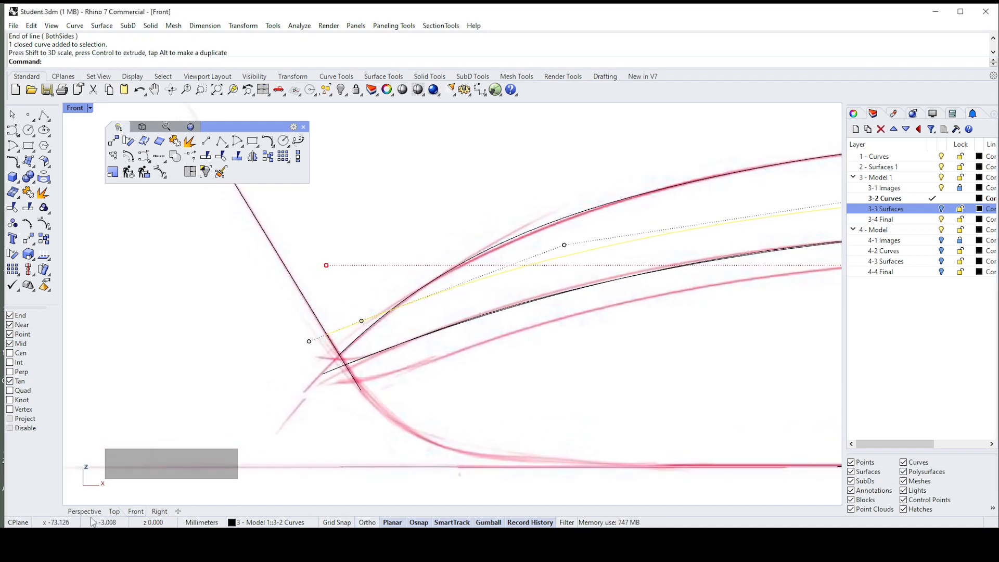
text(z)
key(Return)
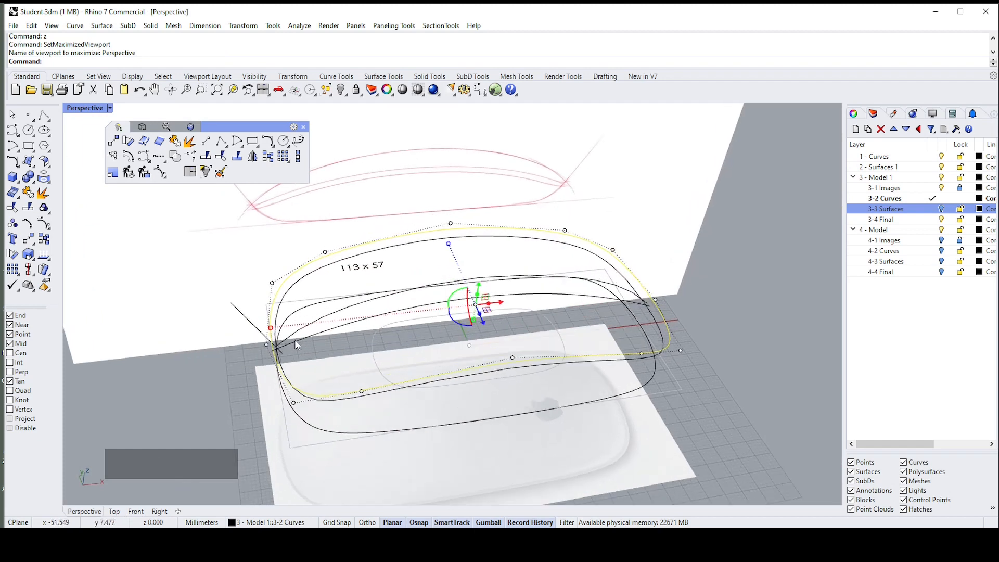
scroll(383, 335, down, 5)
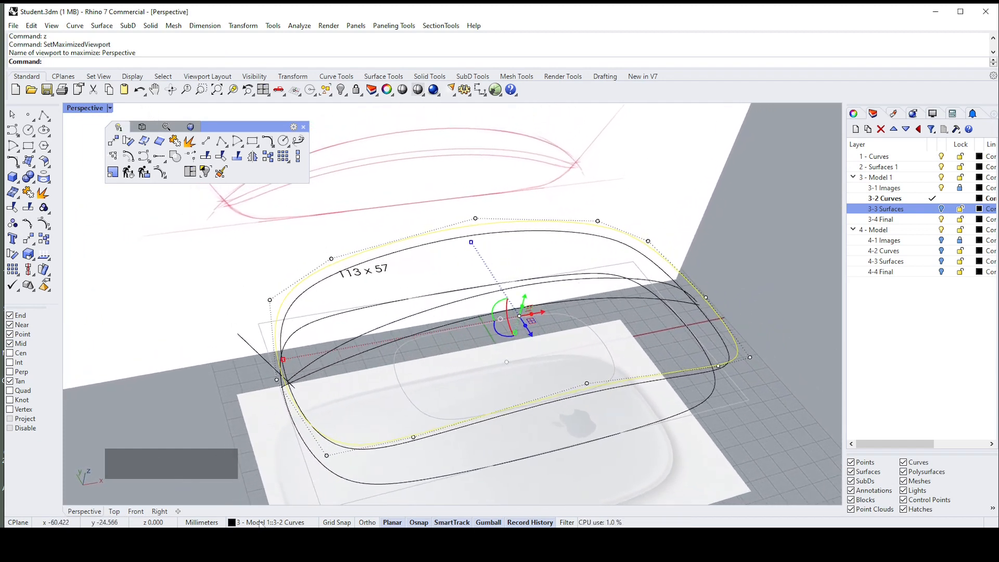
text(t)
key(Return)
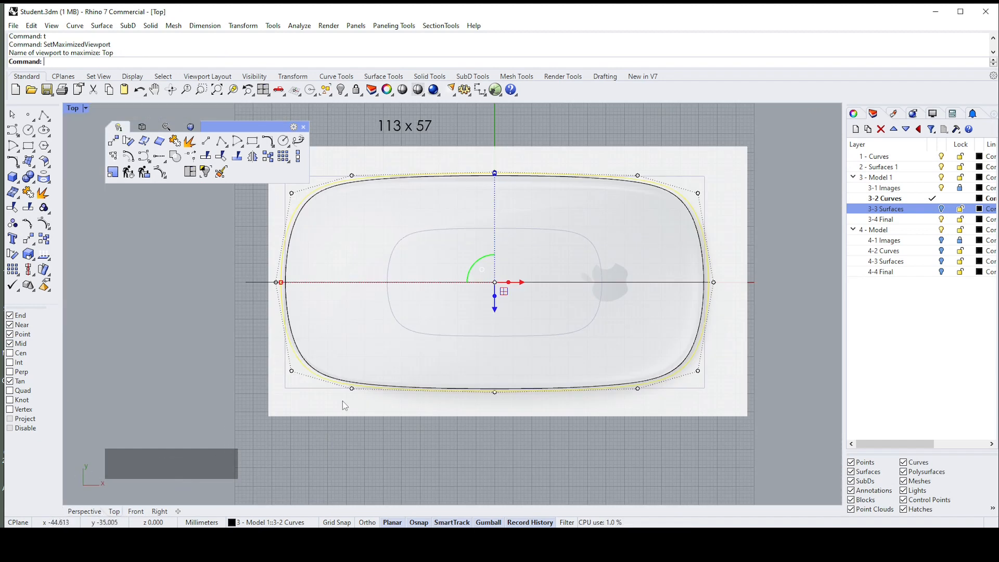
scroll(339, 277, down, 2)
scroll(313, 284, up, 1)
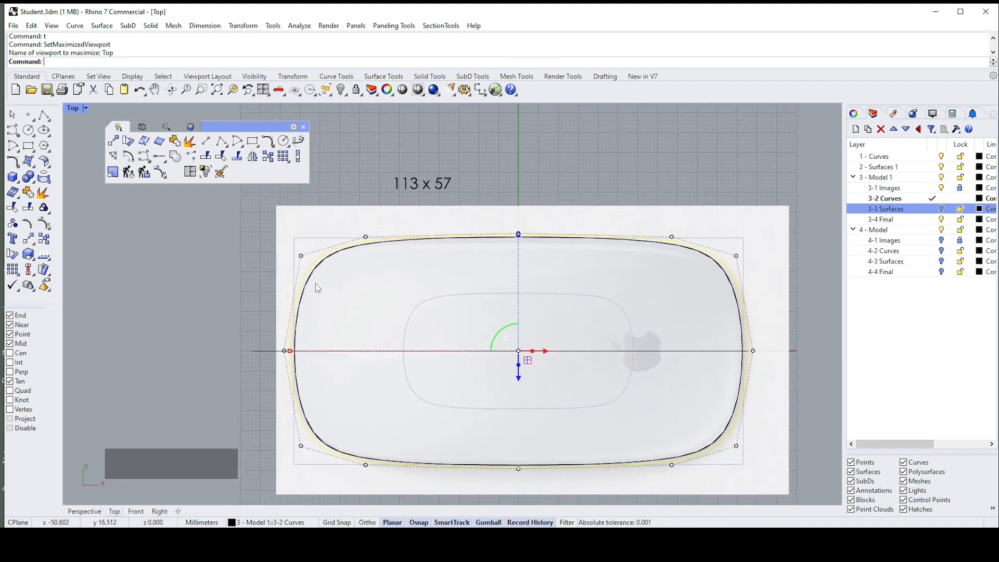
click(535, 181)
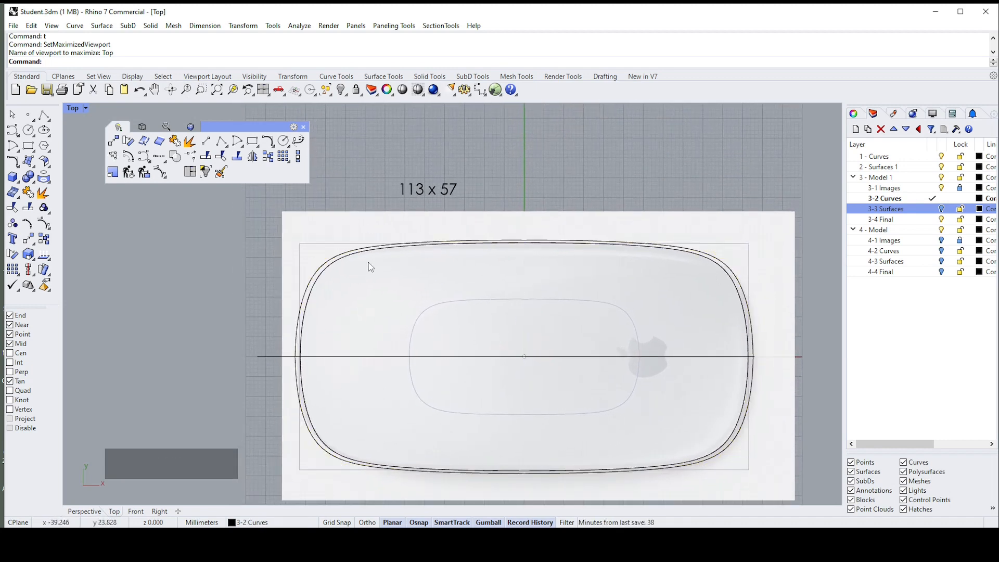
- Hide the 3-1 Images layer and scale the enlarged curve slightly wider in the Y direction only, in the Top view
click(943, 188)
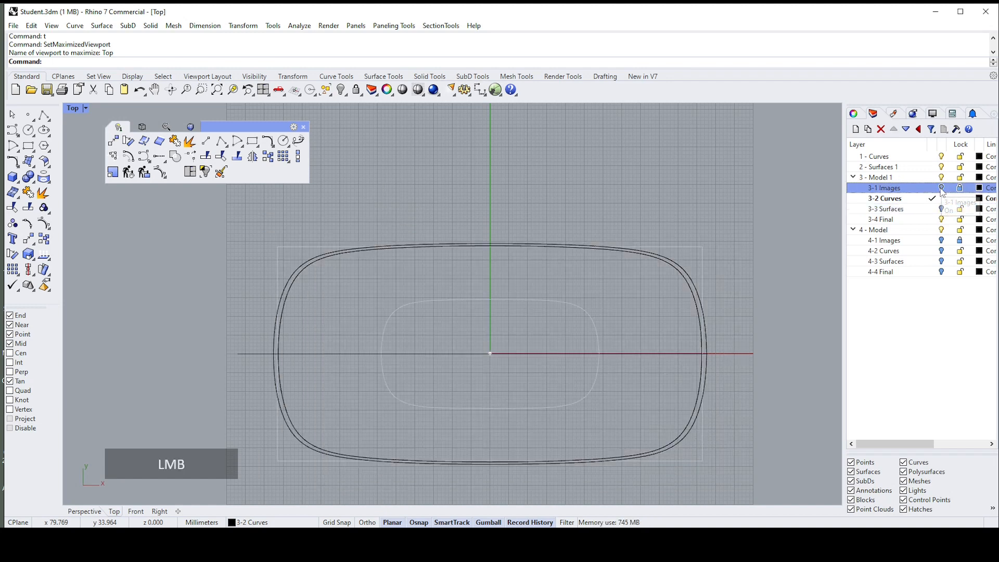
scroll(381, 300, up, 1)
scroll(429, 271, up, 1)
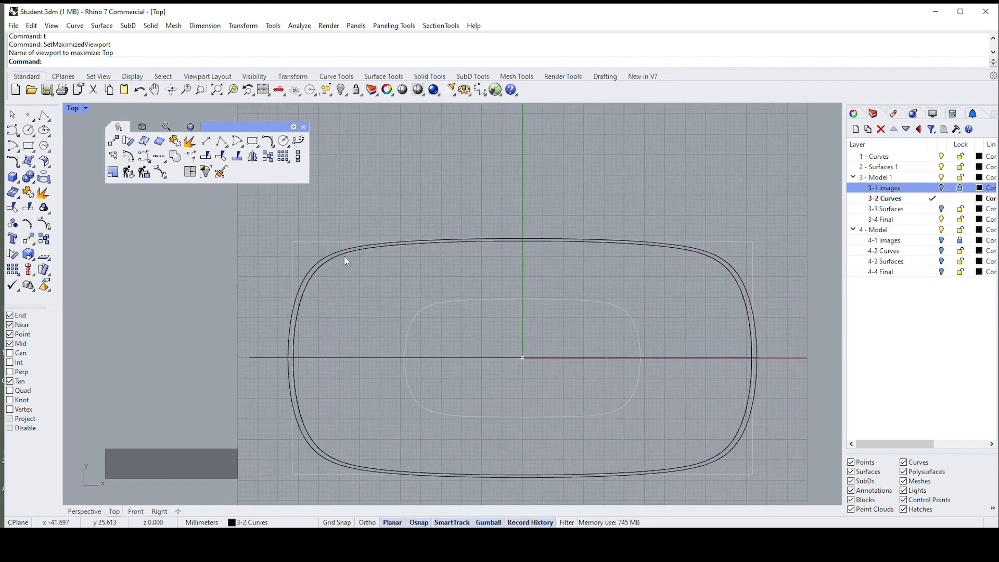
click(287, 339)
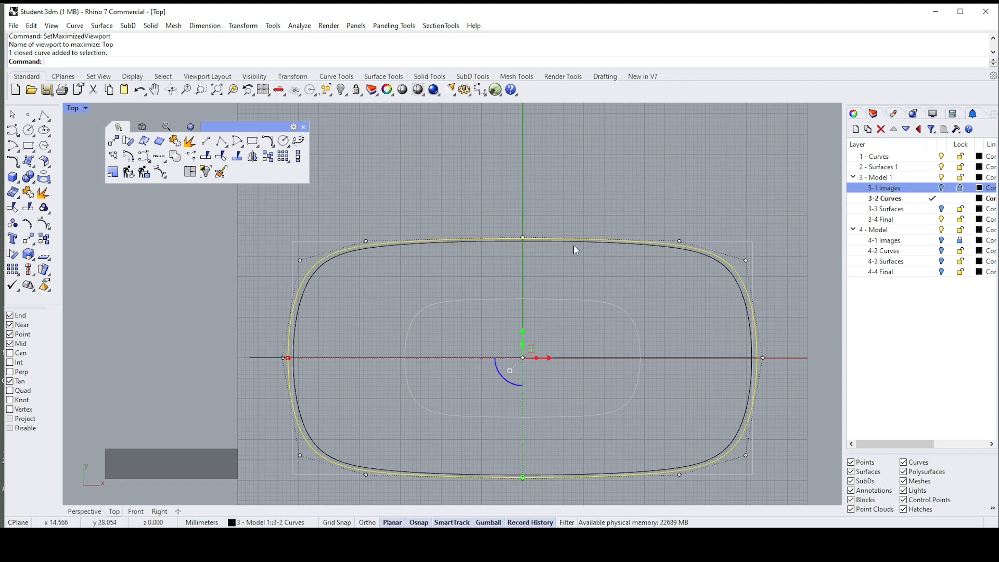
scroll(540, 260, down, 1)
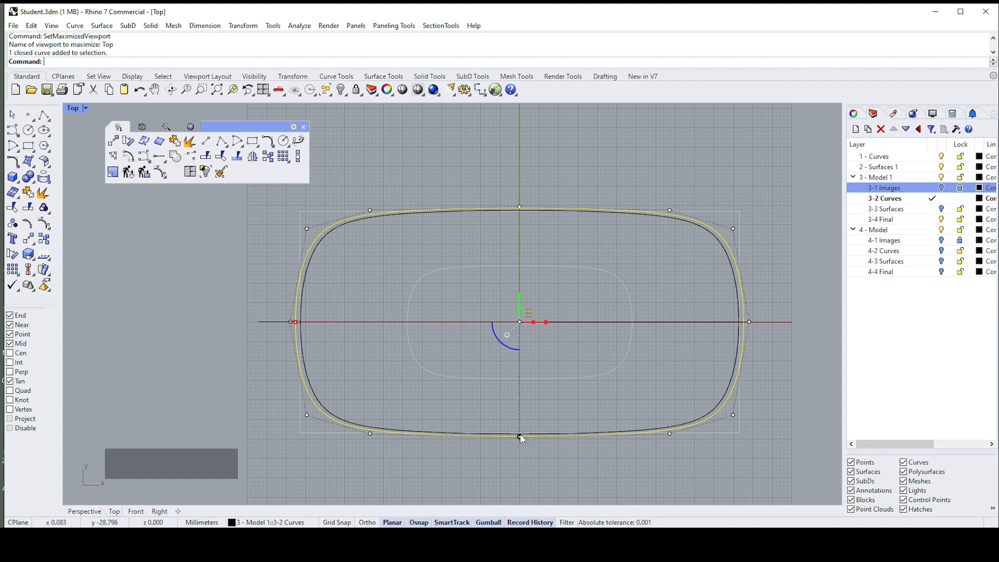
drag(520, 436, 520, 441)
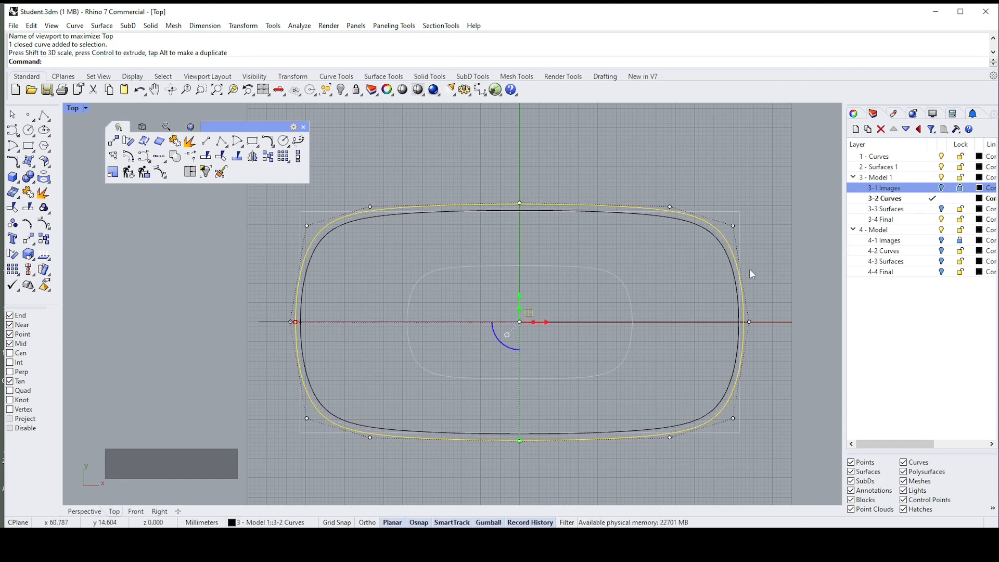
click(794, 250)
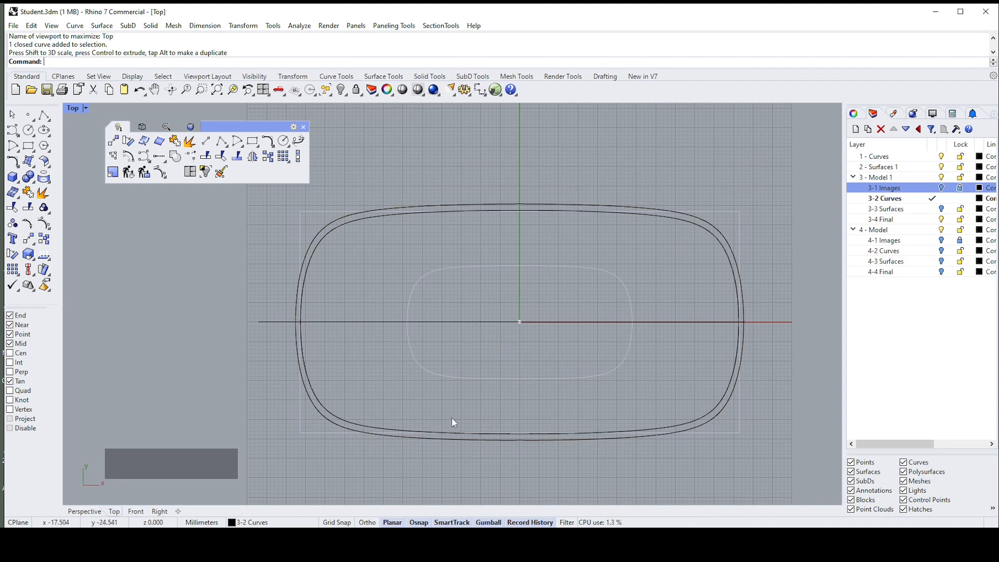
- Extrude the enlarged curve vertically upward in the Front view to form a wall surface rising above the top profile arc
key(ctrl+F2)
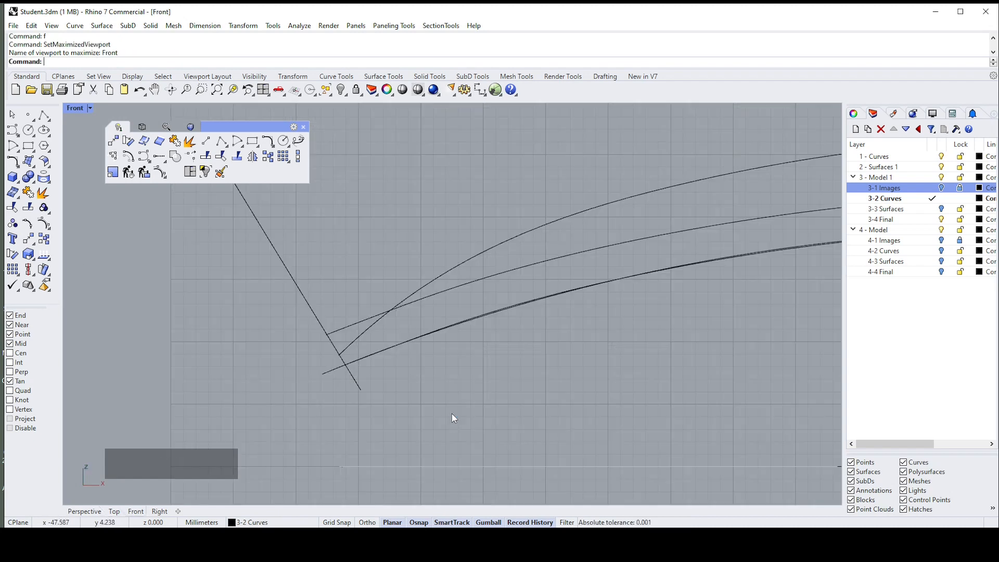
click(472, 285)
scroll(470, 282, down, 6)
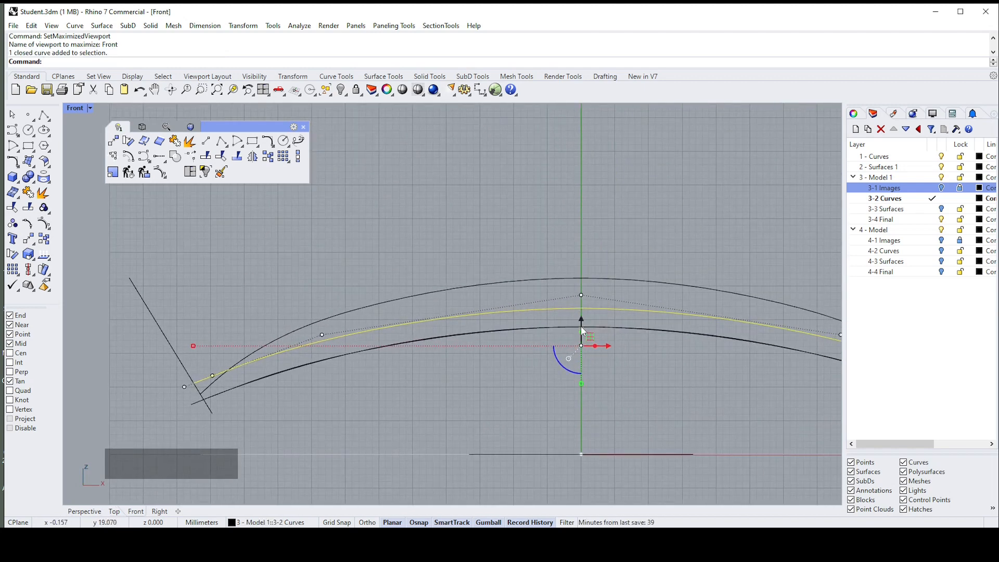
right_drag(174, 353, 201, 353)
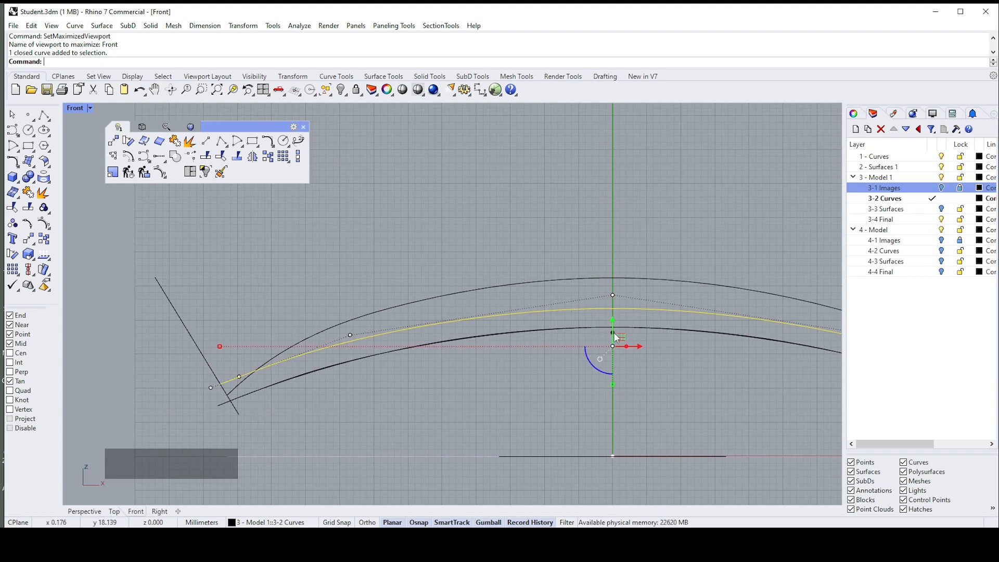
drag(616, 336, 614, 263)
key(alt)
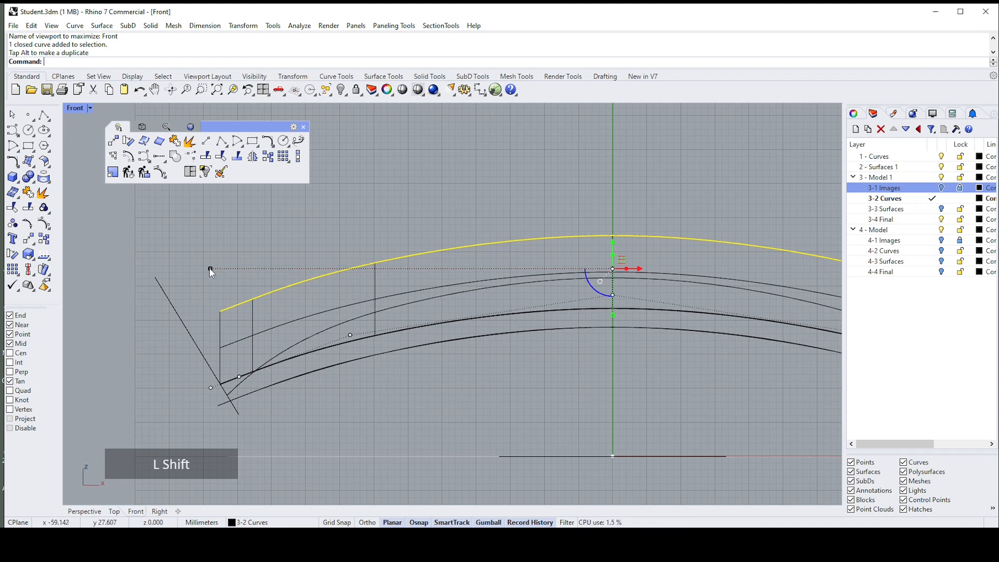
- Scale the wall's upper edge outward in 3D so the wall follows the slanted line, and inspect the flare in Perspective
shift+drag(210, 270, 173, 286)
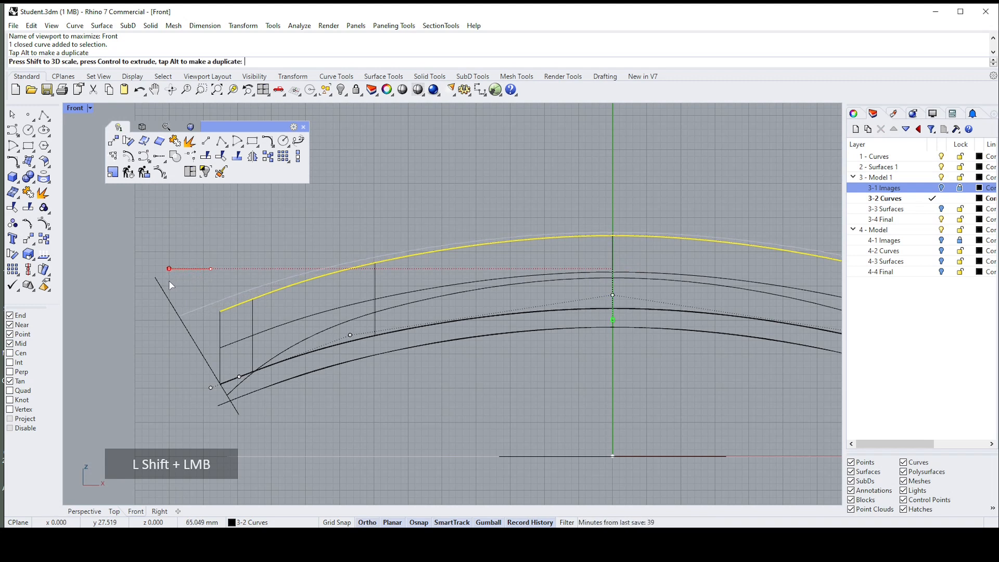
shift+drag(169, 281, 167, 274)
click(514, 296)
scroll(210, 322, up, 2)
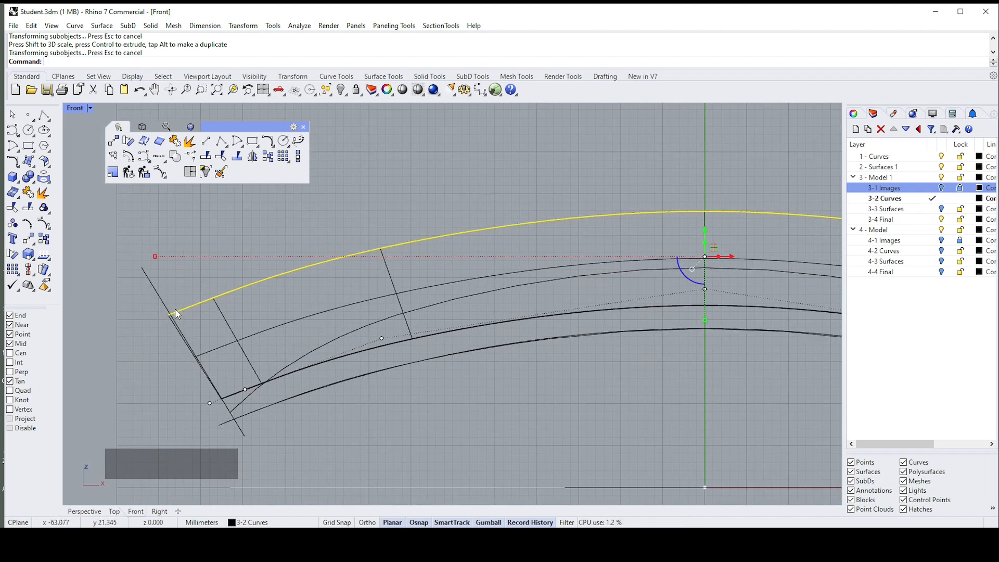
click(81, 510)
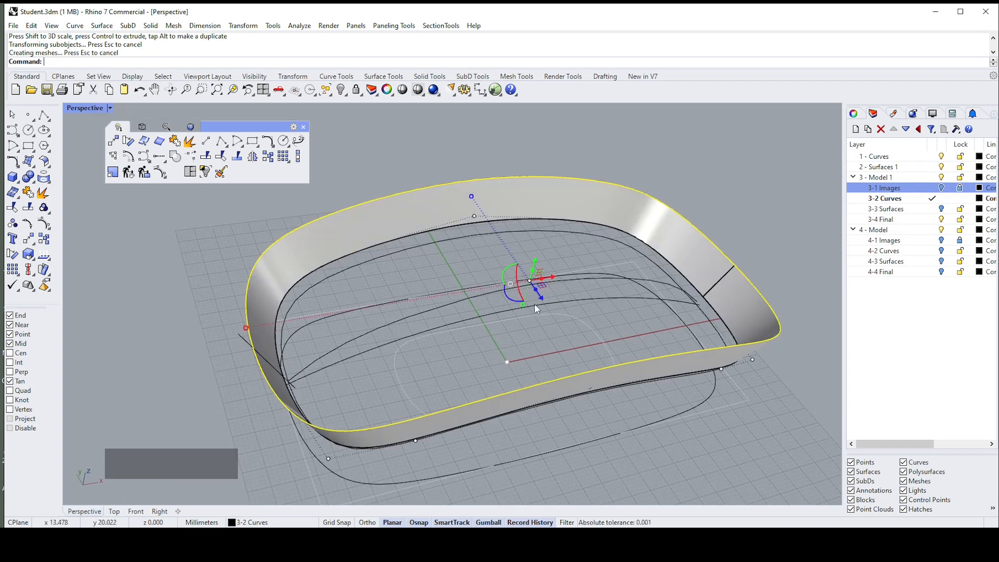
right_drag(535, 304, 594, 288)
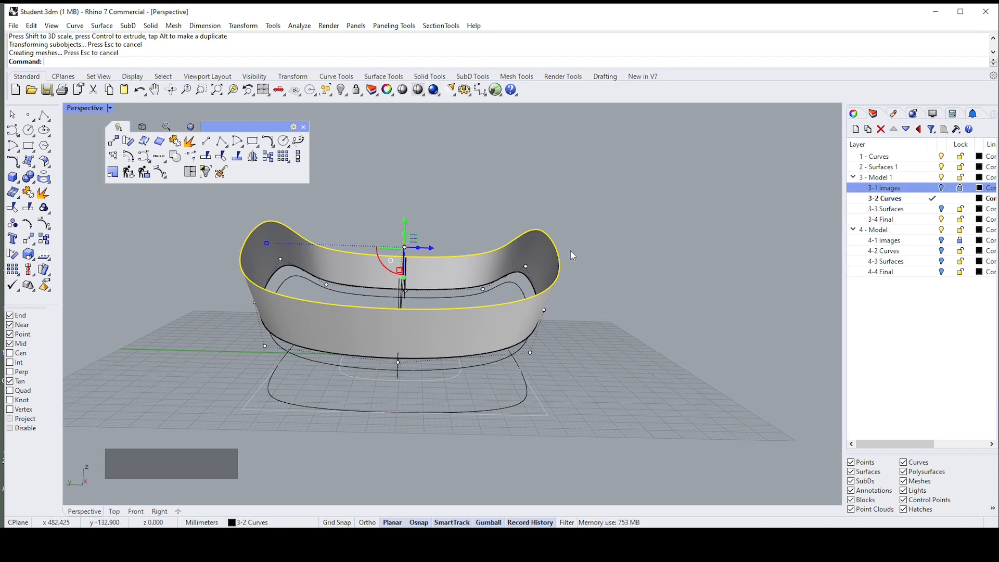
right_drag(570, 248, 559, 397)
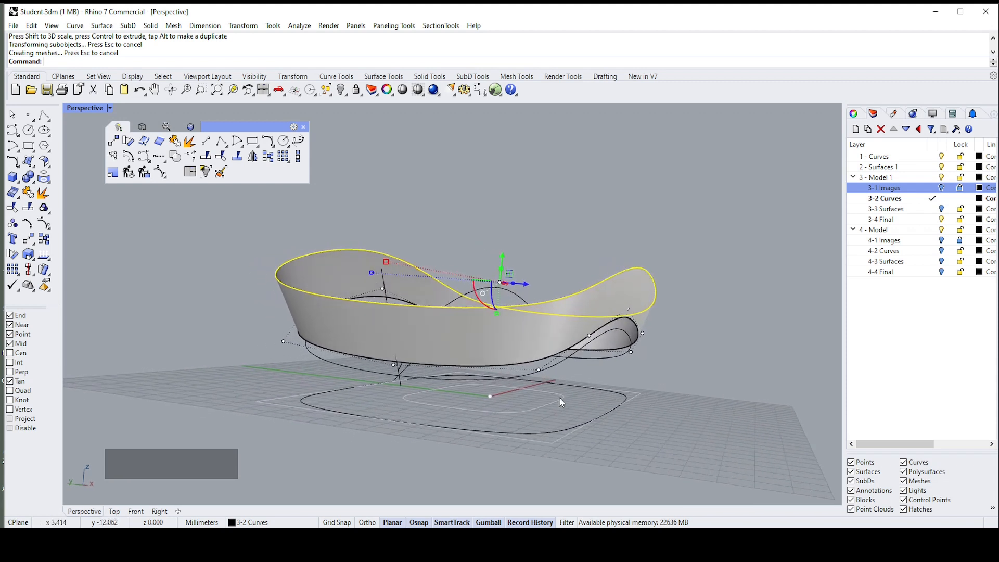
- Move the flared wall surface to the hidden 3-3 Surfaces layer, leaving only the curves in the Perspective view
click(742, 304)
click(631, 301)
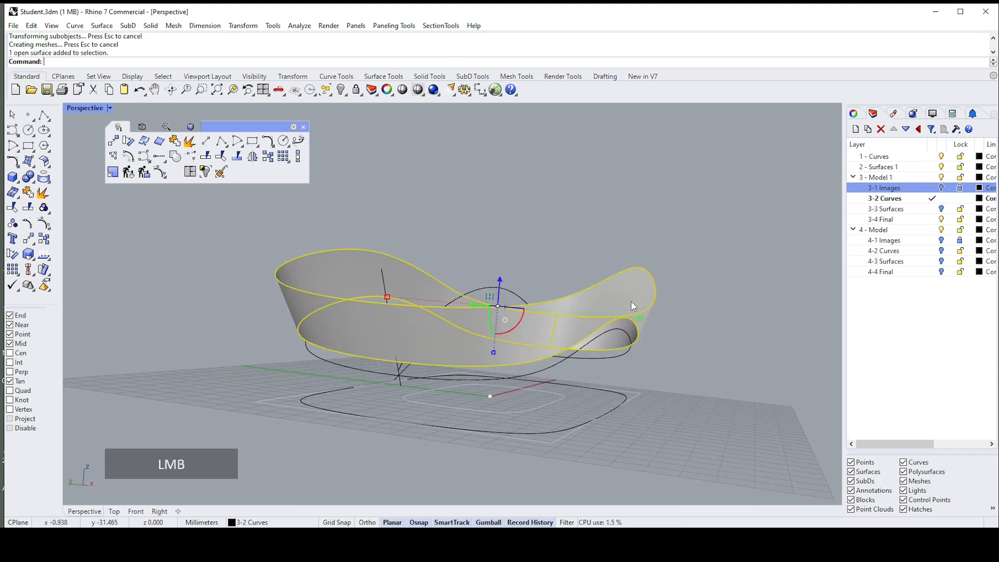
right_click(928, 210)
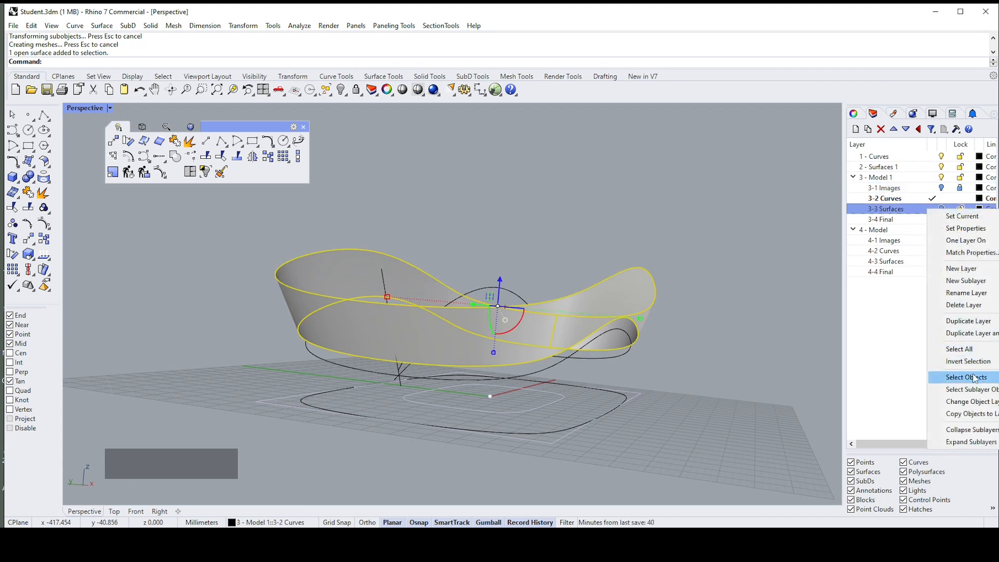
click(972, 402)
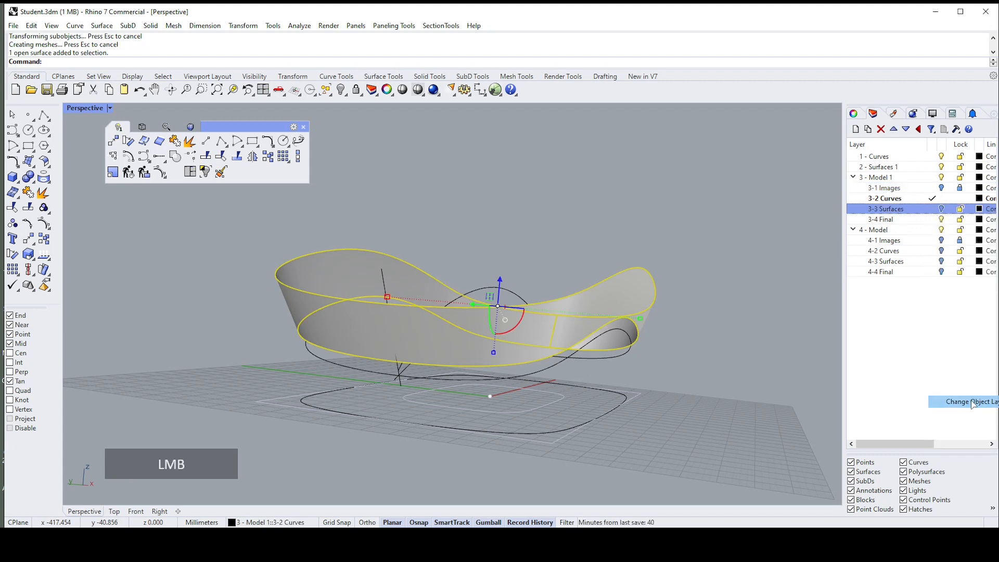
right_drag(754, 356, 409, 397)
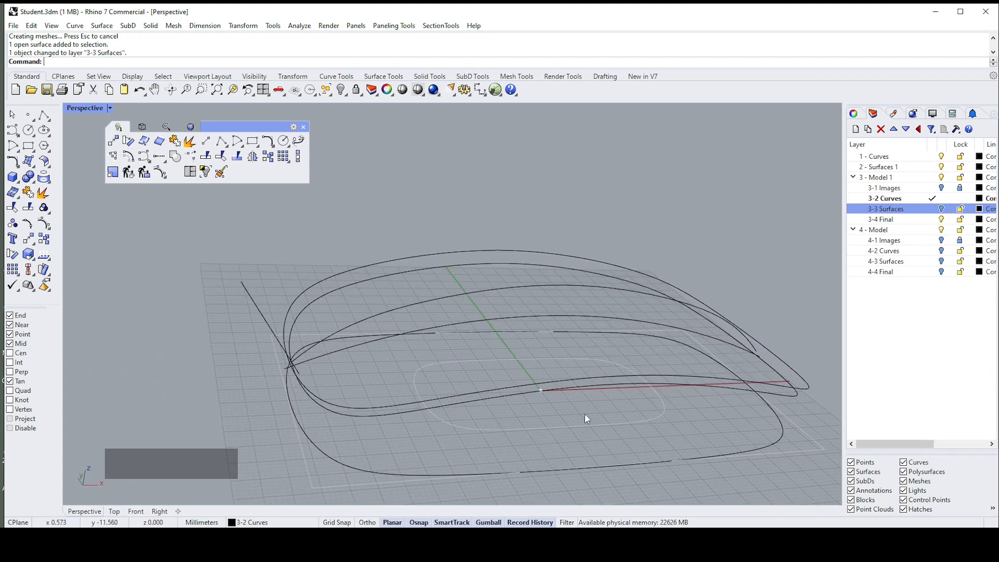
right_drag(436, 411, 693, 394)
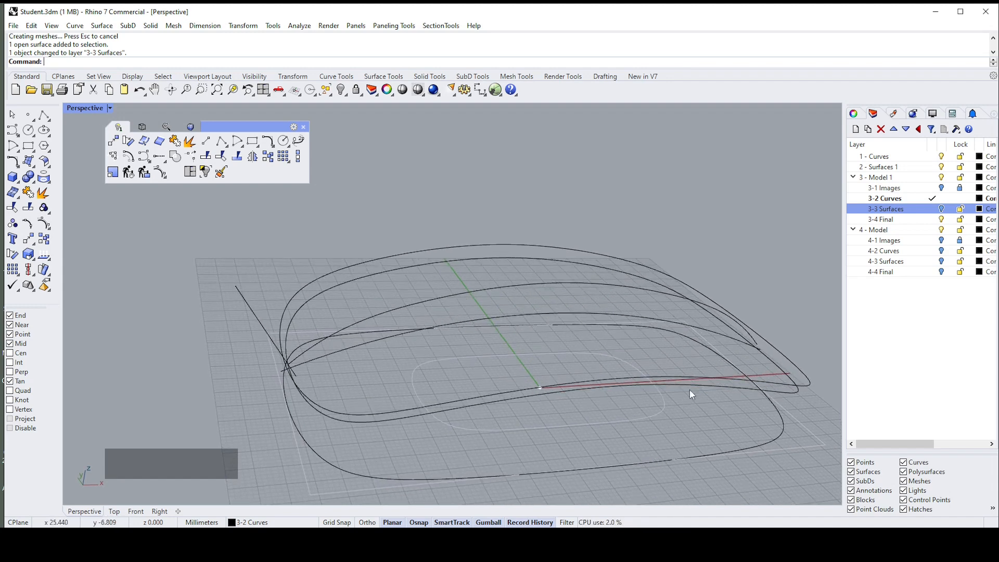
- In the Top view, make a scaled-down copy of the inner closed base curve, sized uniformly to match the small rounded guide outline
text(t)
right_click(395, 446)
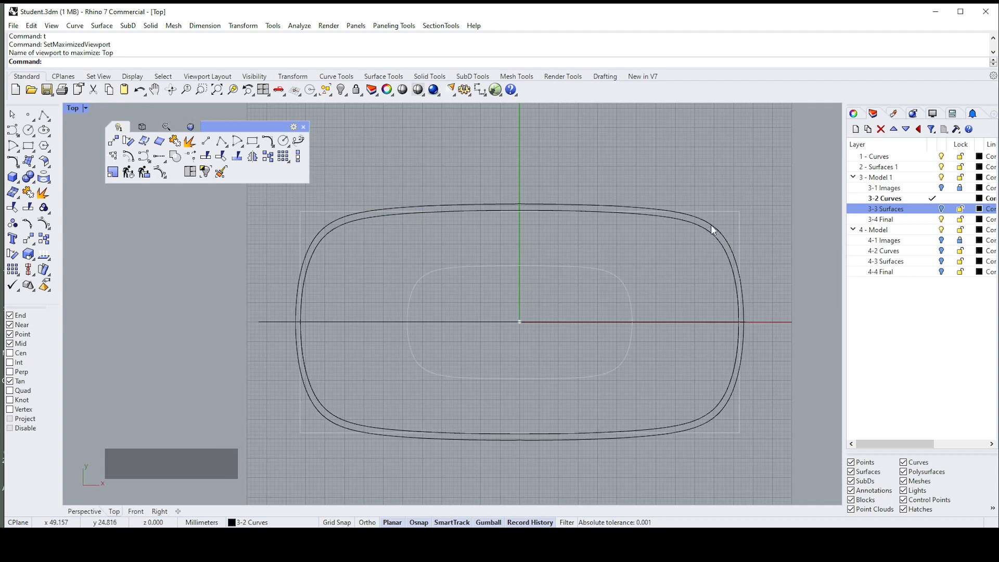
click(711, 223)
click(715, 171)
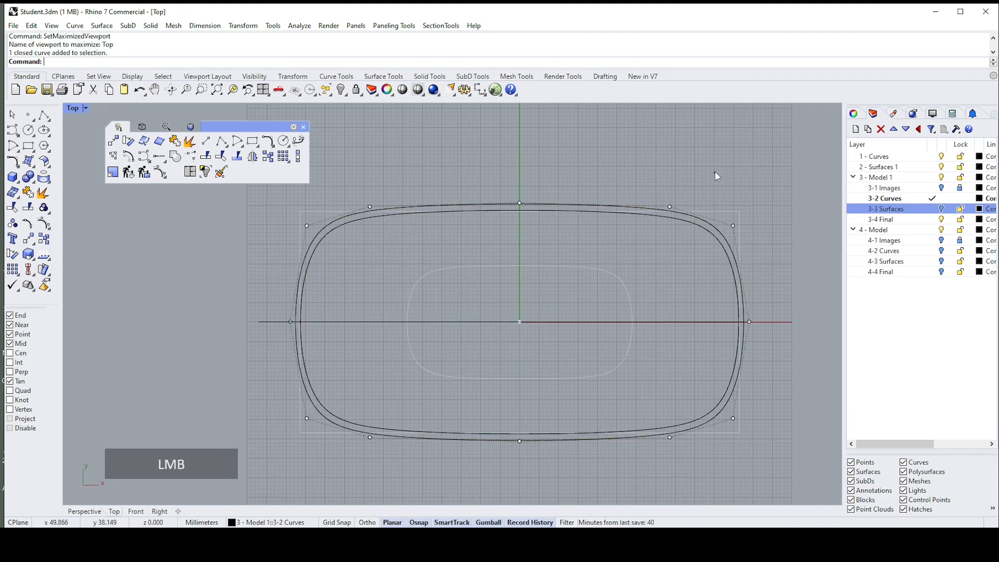
click(683, 227)
click(728, 261)
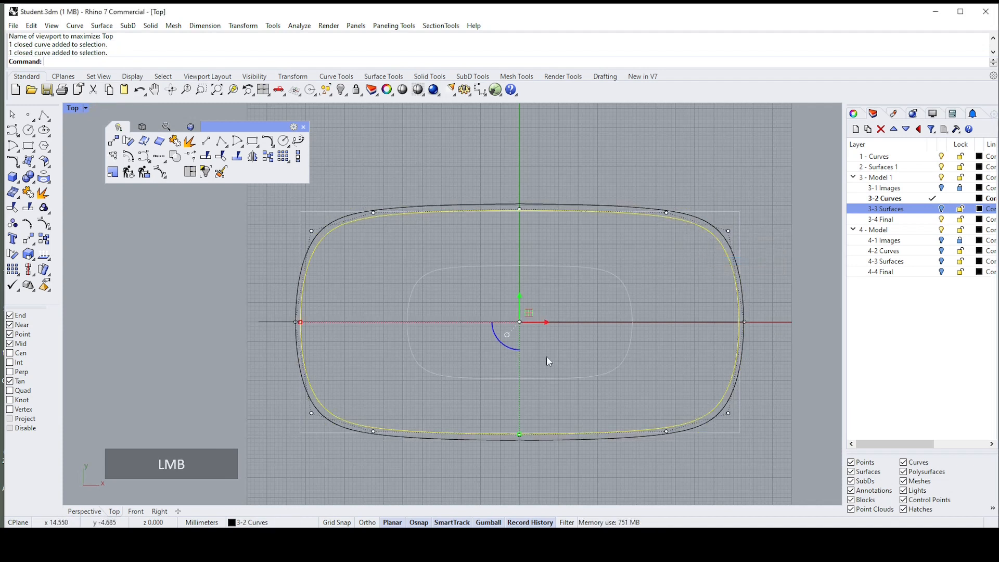
click(84, 511)
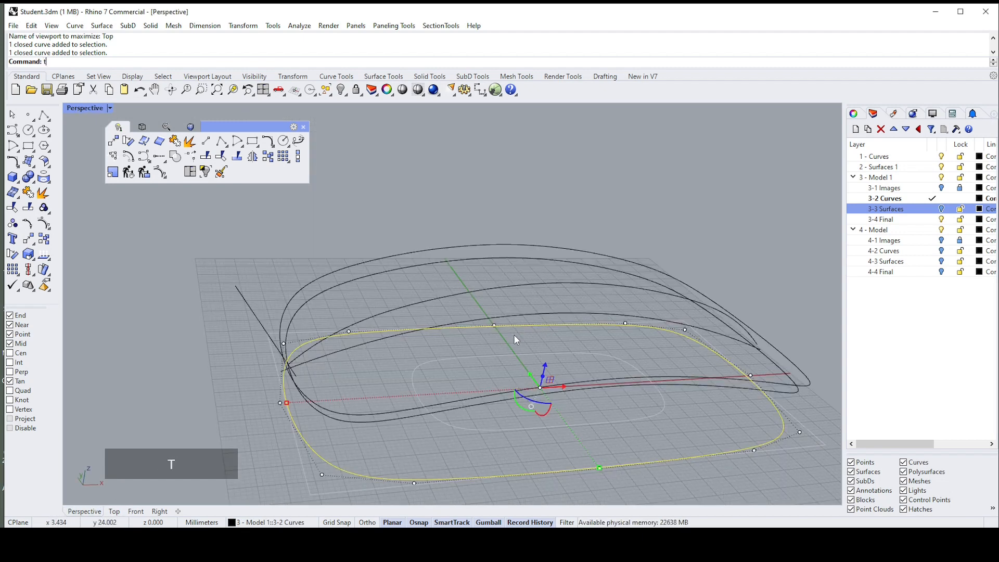
text(t)
key(Return)
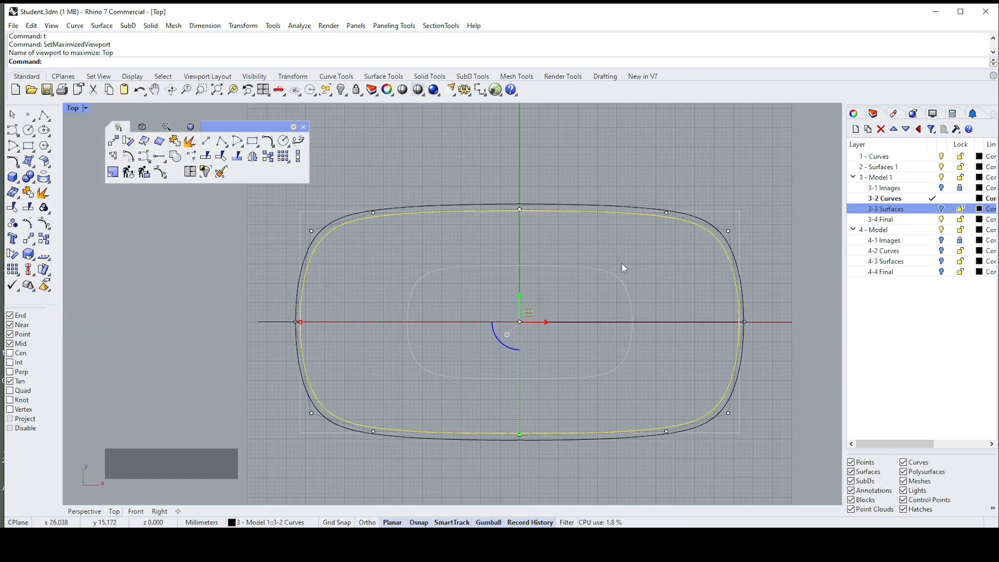
scroll(636, 254, down, 2)
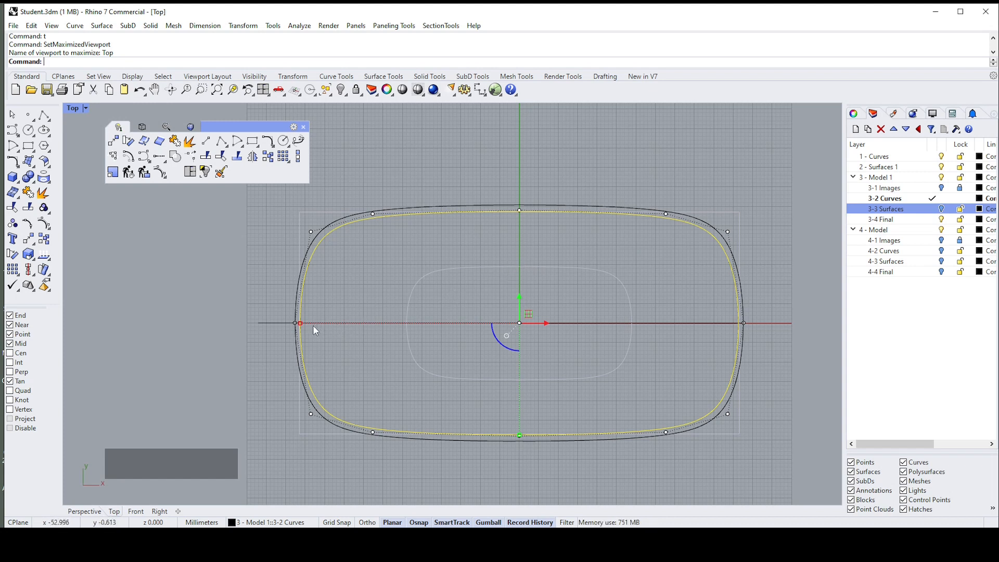
key(shift)
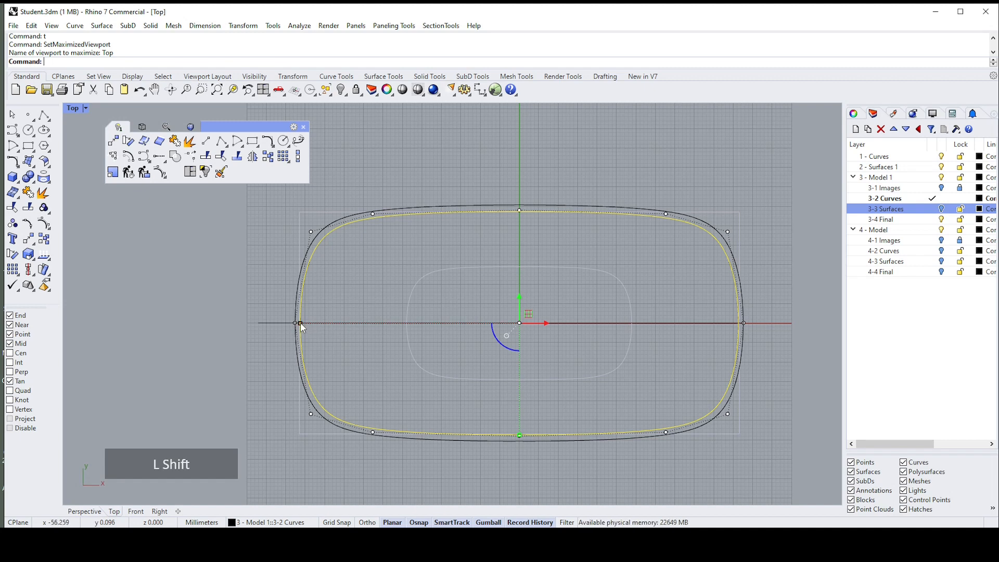
shift+drag(302, 325, 409, 329)
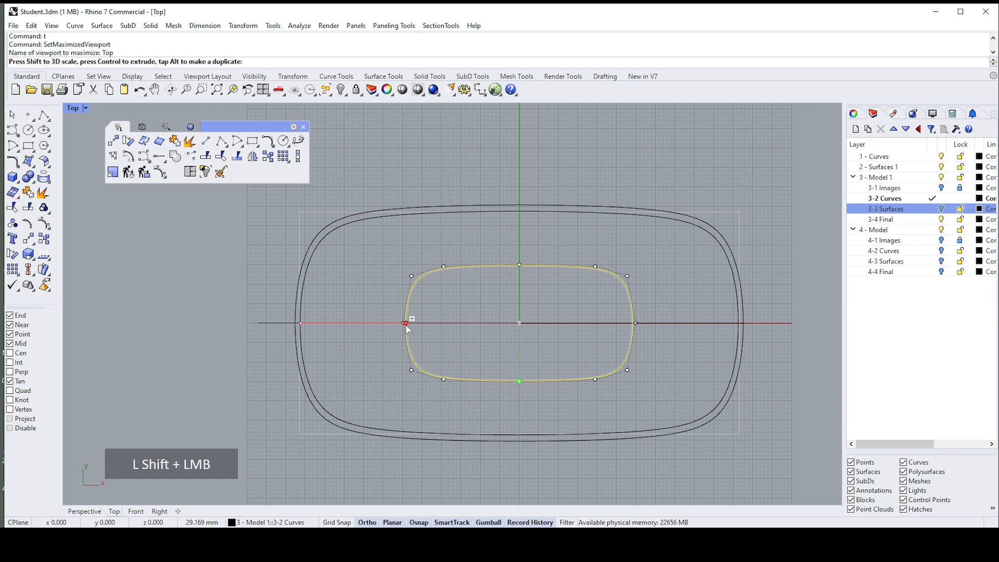
shift+drag(408, 330, 408, 330)
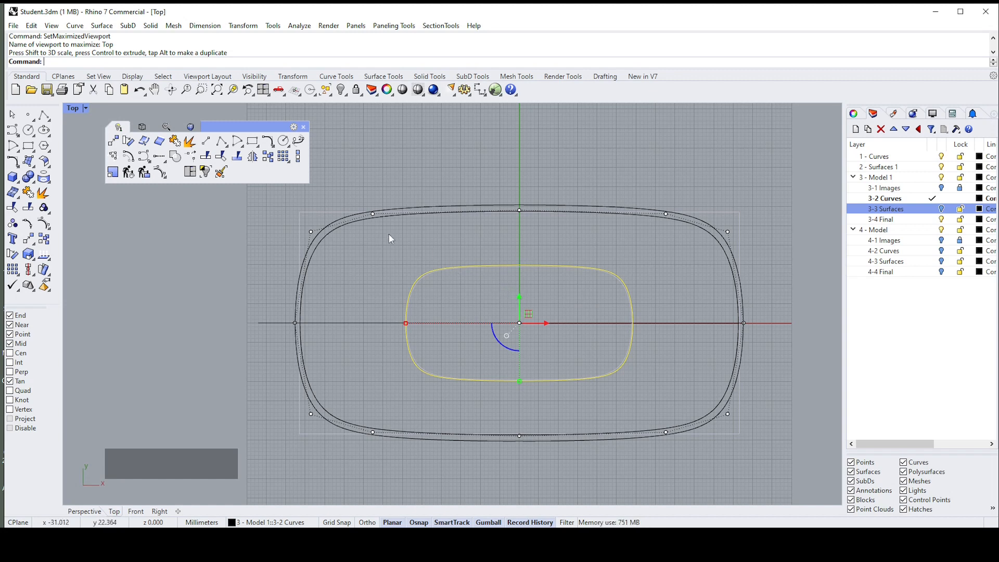
- Create a planar surface from the small closed base curve in the Perspective view
text(z)
right_click(217, 362)
right_drag(561, 286, 546, 260)
click(144, 130)
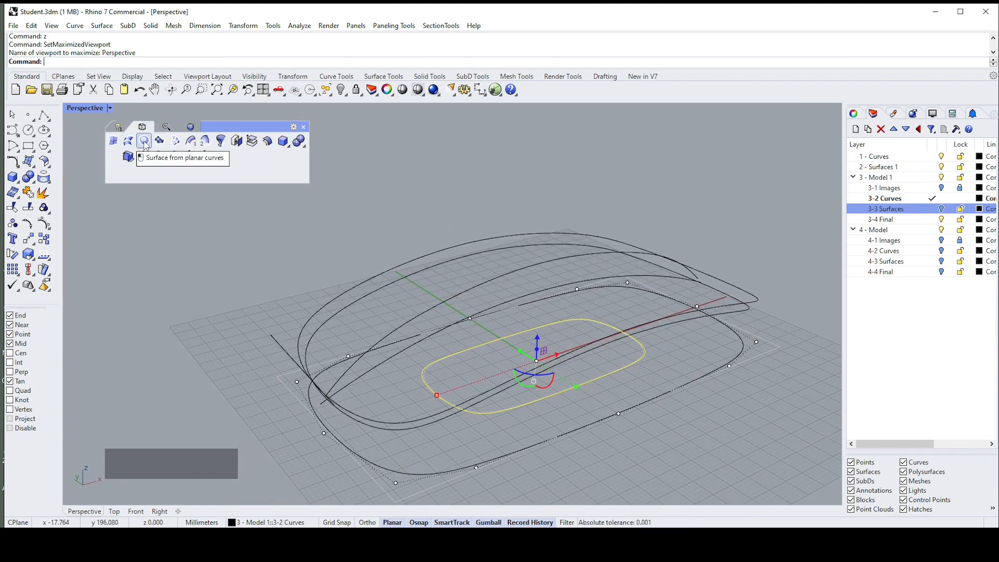
click(35, 167)
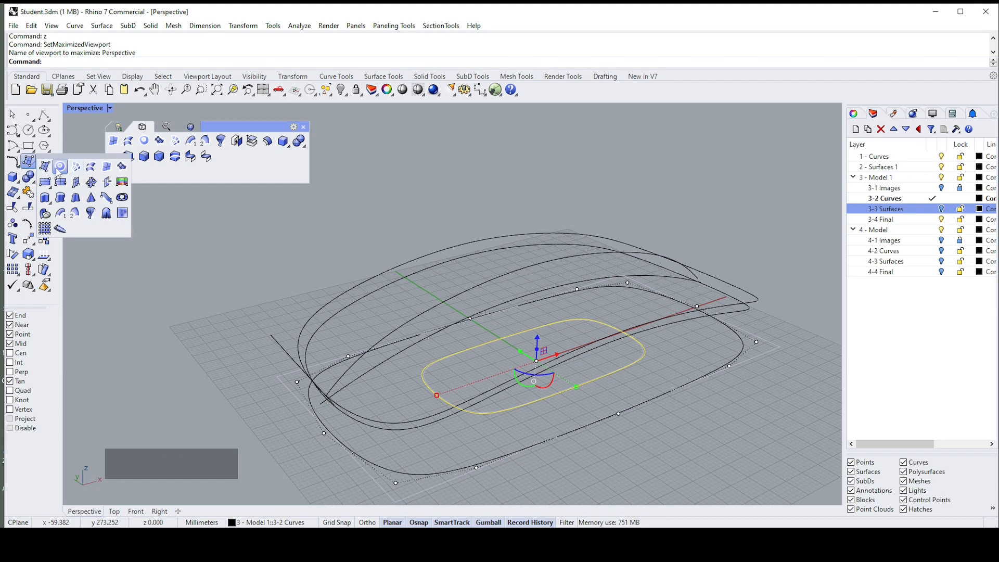
click(144, 141)
right_drag(598, 297, 616, 329)
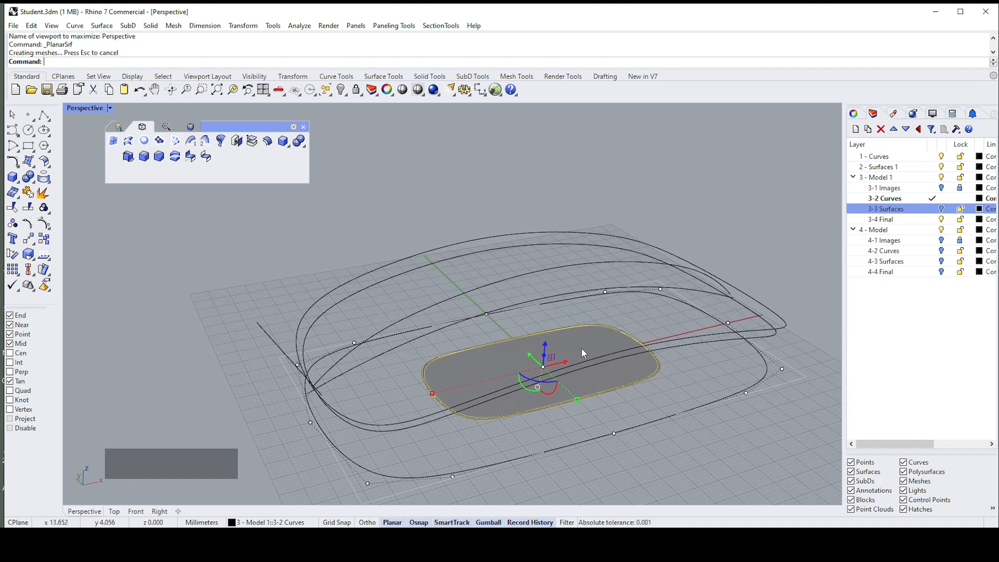
- Move the small planar base surface to the hidden 3-3 Surfaces layer
click(619, 323)
click(598, 339)
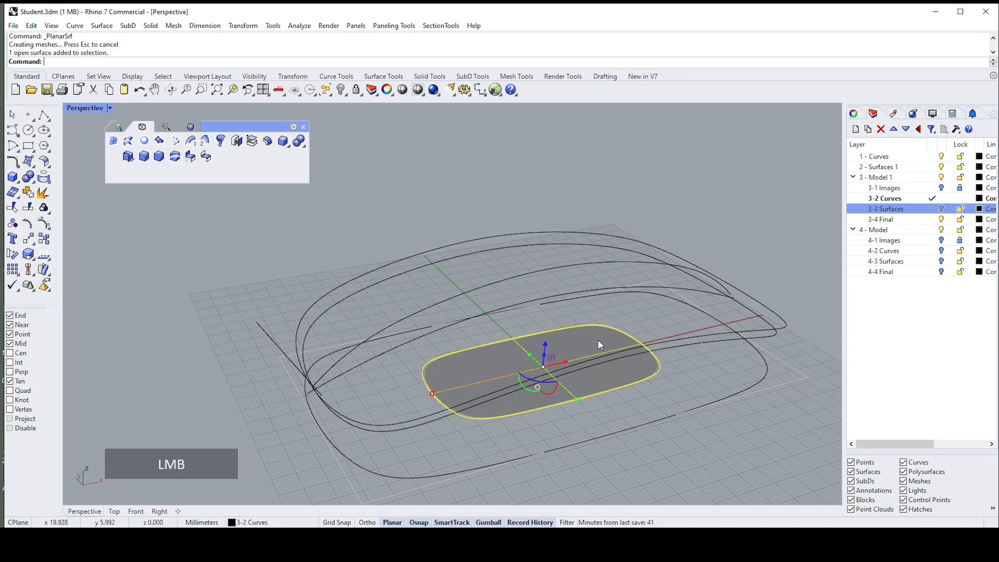
right_click(920, 213)
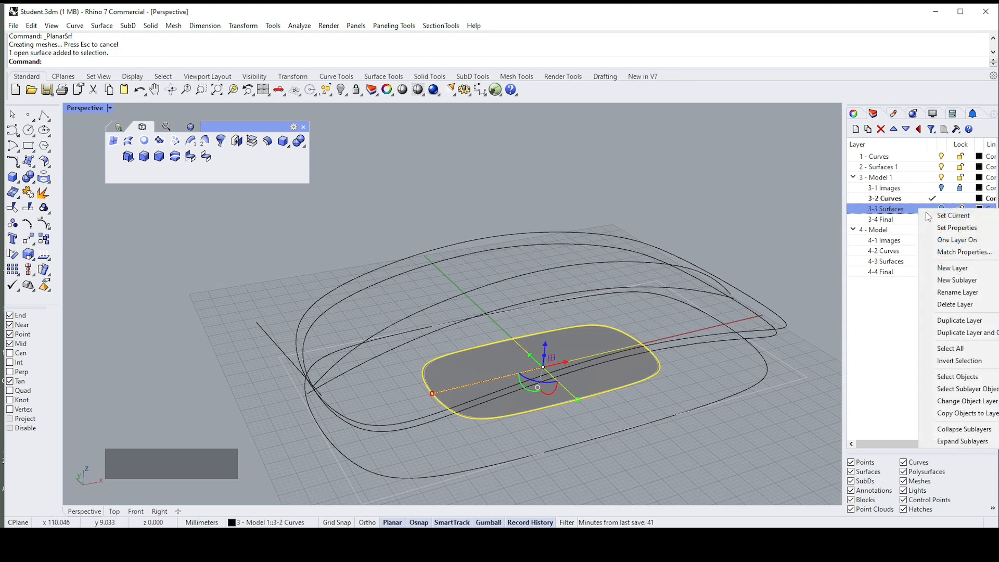
click(958, 401)
right_drag(805, 390, 926, 219)
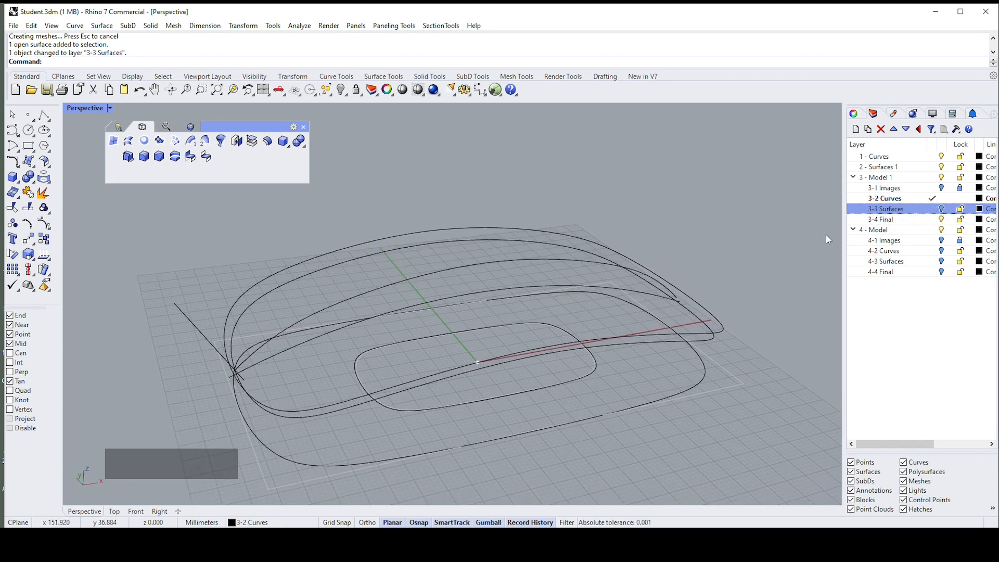
click(739, 266)
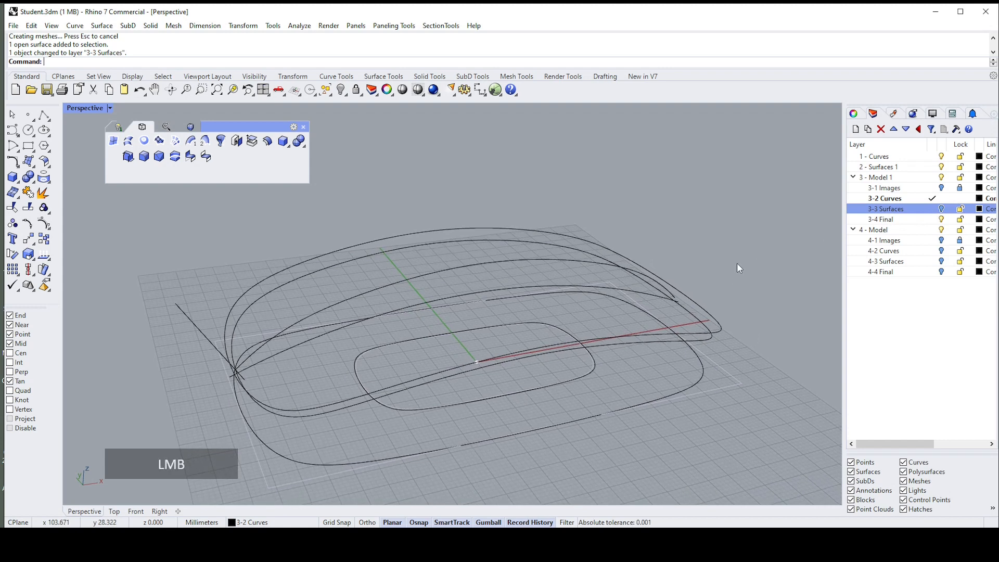
- Make 3-3 Surfaces the current layer and hide the 3-2 Curves layer so only the surfaces show
click(935, 211)
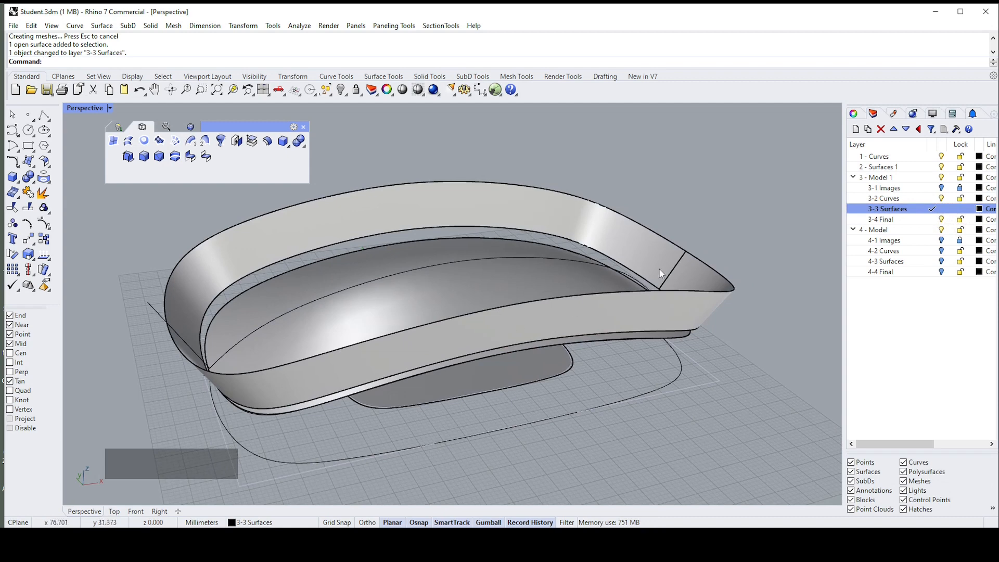
click(943, 199)
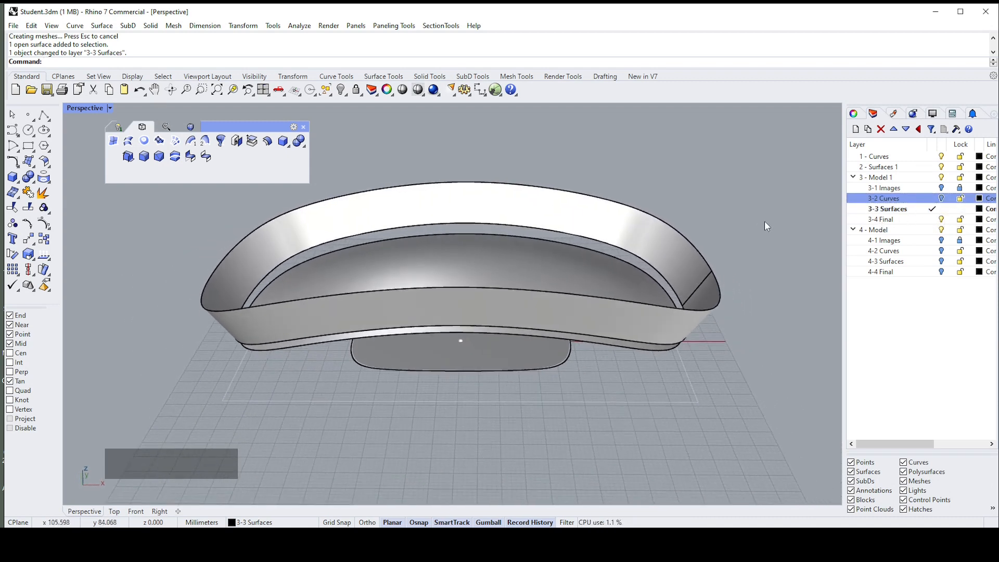
right_drag(691, 234, 534, 238)
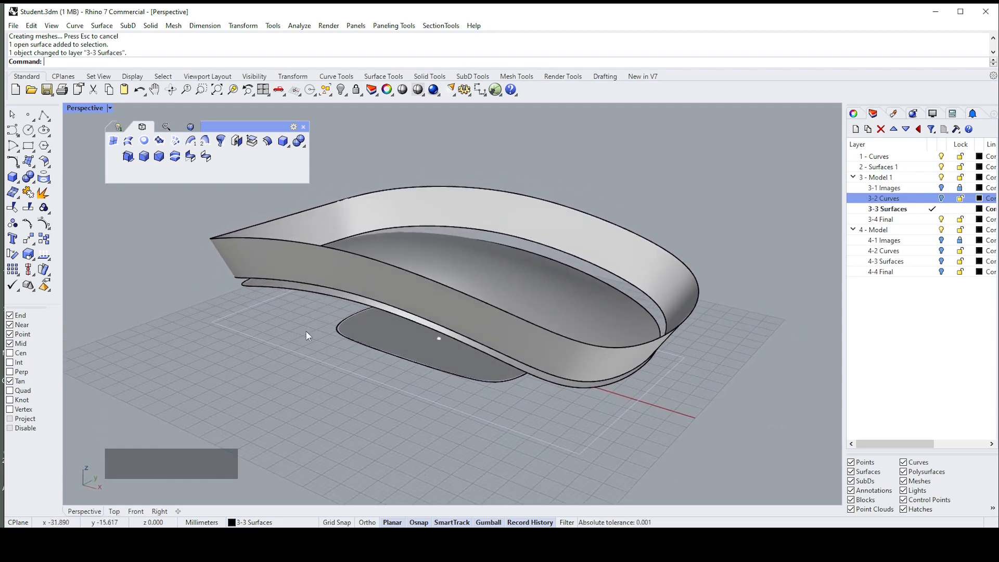
- Isolate the flared wall and the small planar base surface, hiding the patched top surface
click(537, 225)
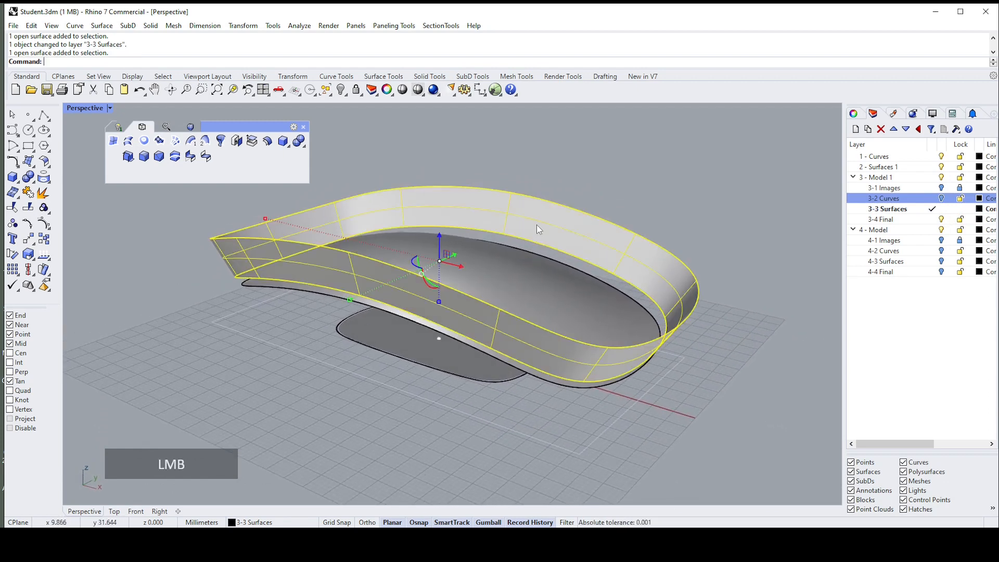
shift+click(443, 349)
right_drag(419, 237, 429, 241)
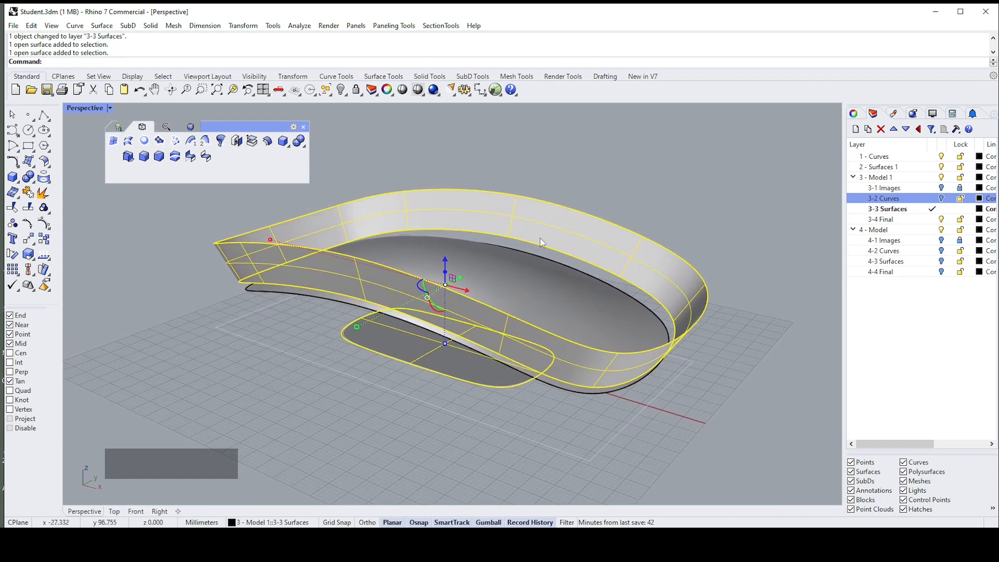
shift+right_drag(458, 175, 467, 186)
click(118, 127)
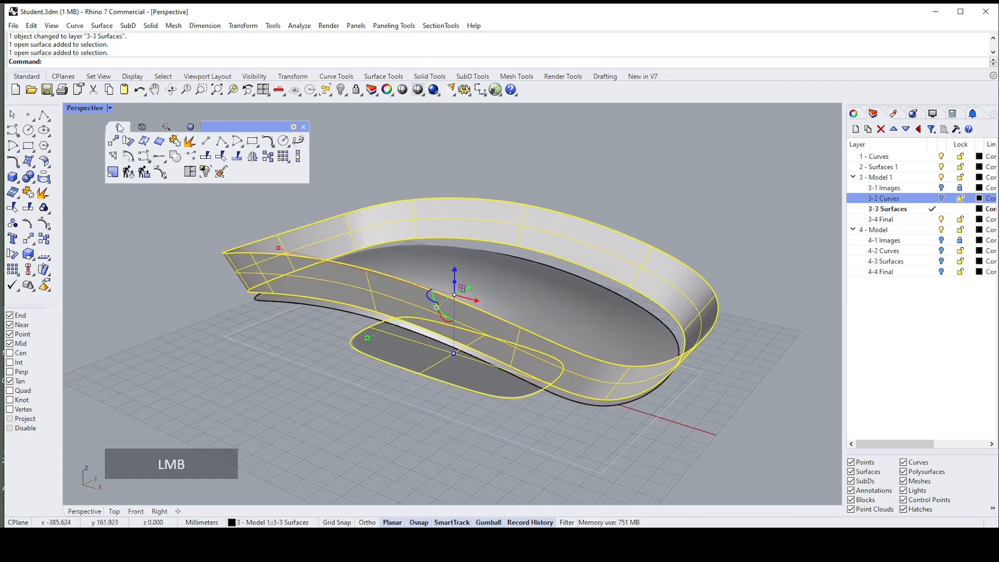
drag(211, 124, 282, 123)
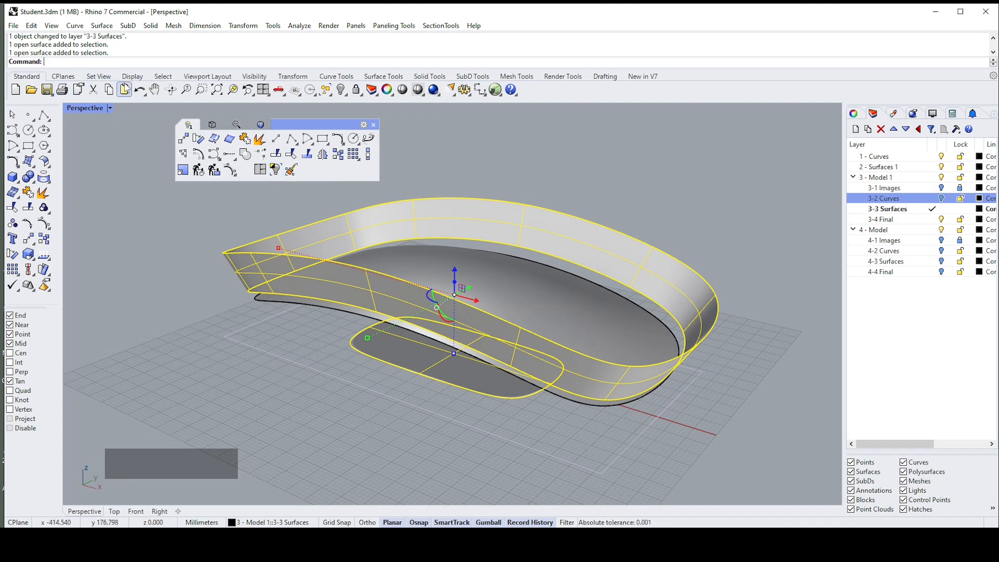
click(172, 79)
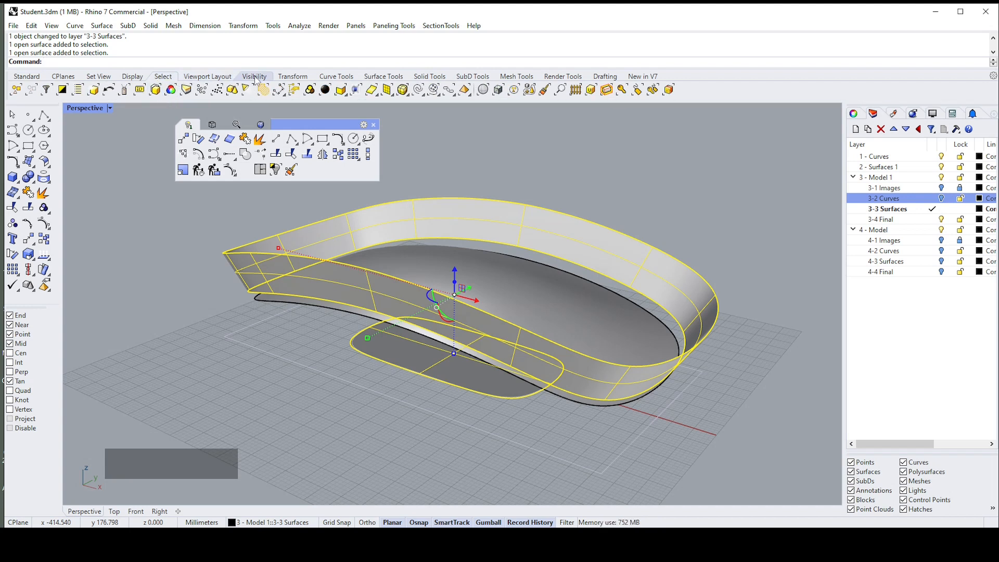
click(30, 79)
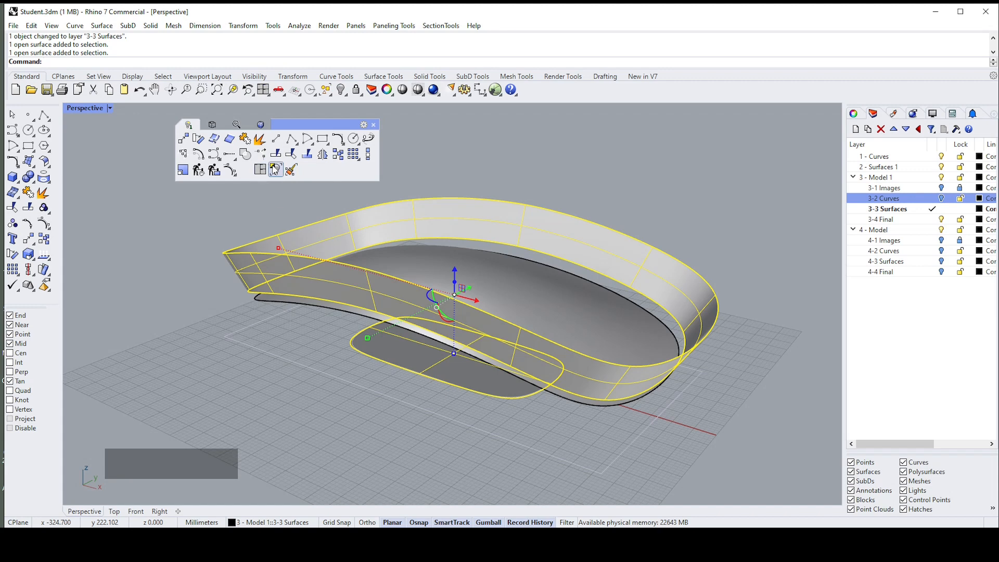
click(276, 170)
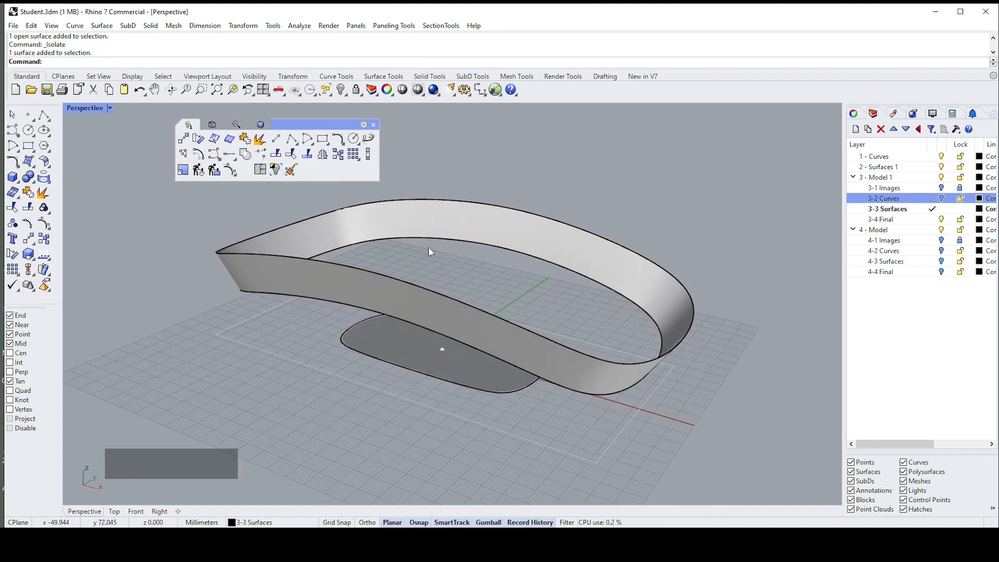
right_drag(411, 311, 504, 252)
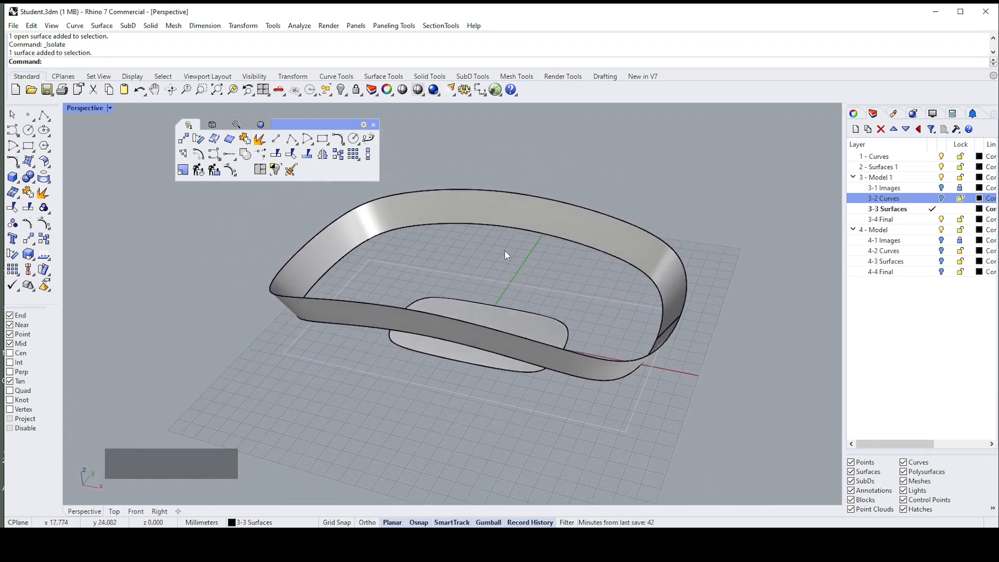
- Copy the Blend Surface command from the Surface Tools set to the end of the floating custom palette's surface commands
click(213, 124)
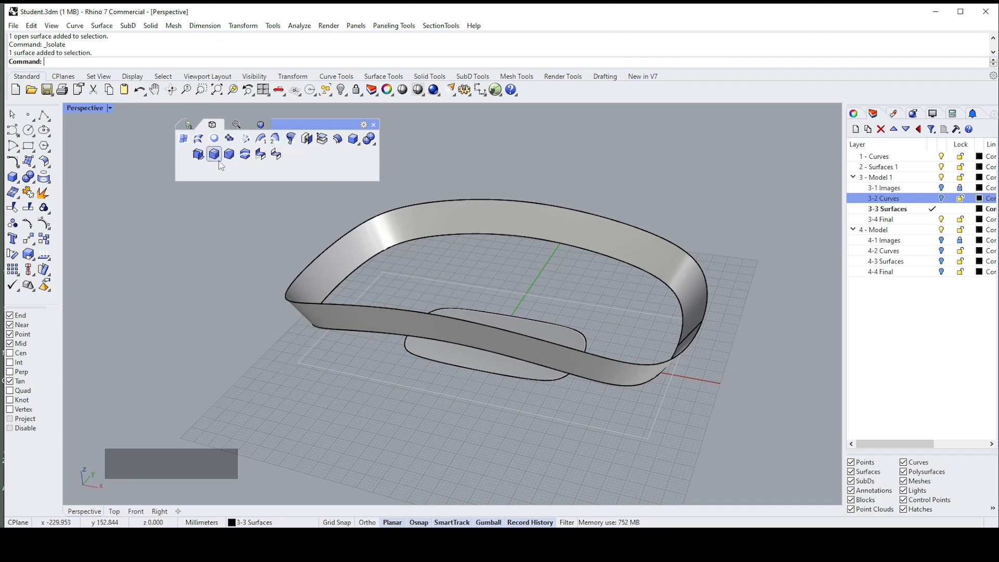
click(188, 127)
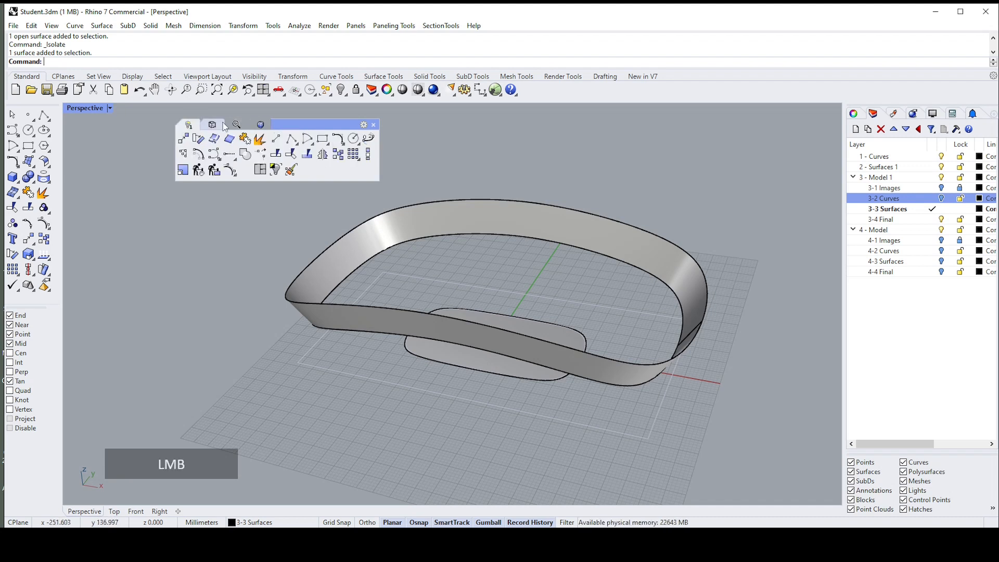
click(215, 126)
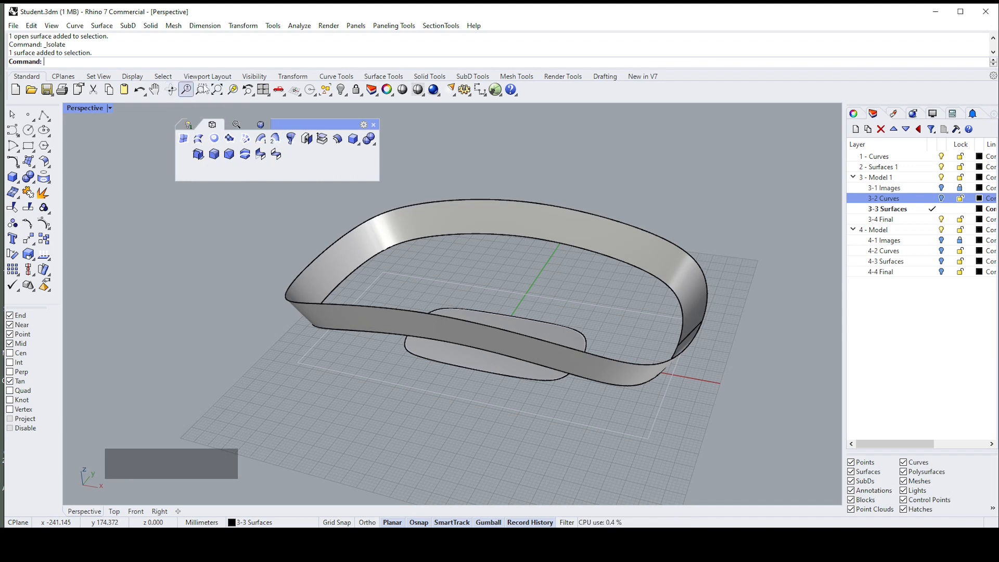
click(379, 78)
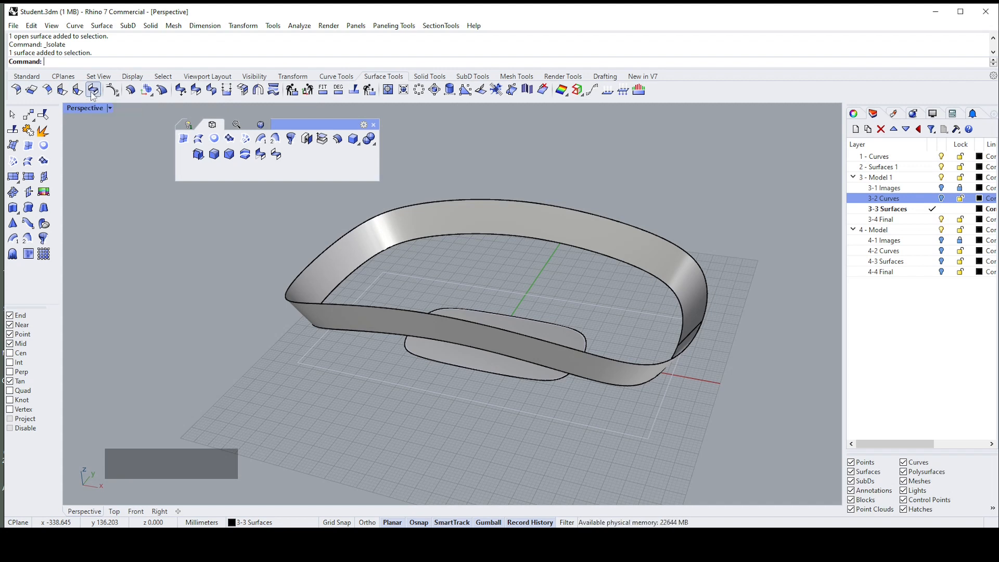
key(ctrl)
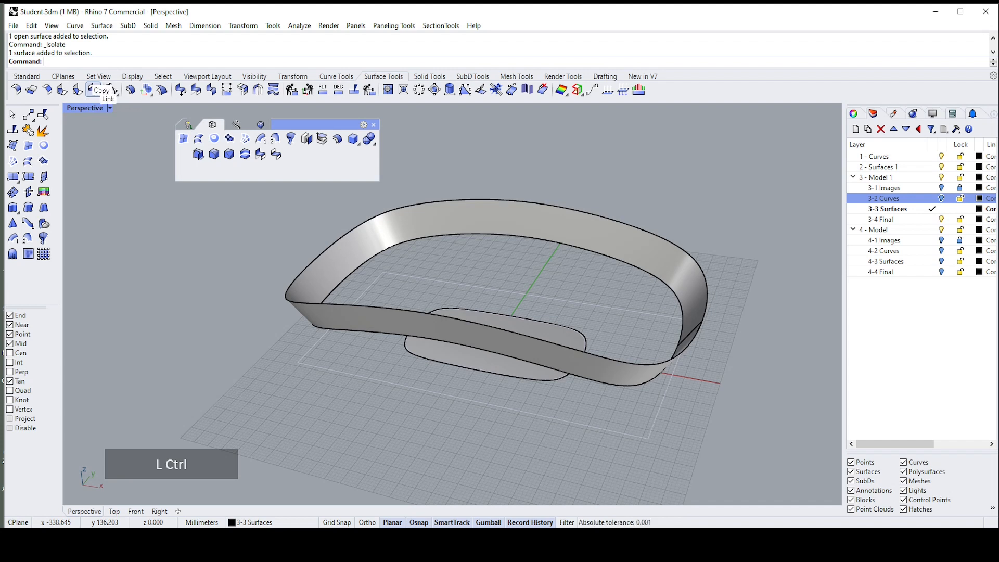
ctrl+click(91, 89)
ctrl+drag(94, 89, 290, 153)
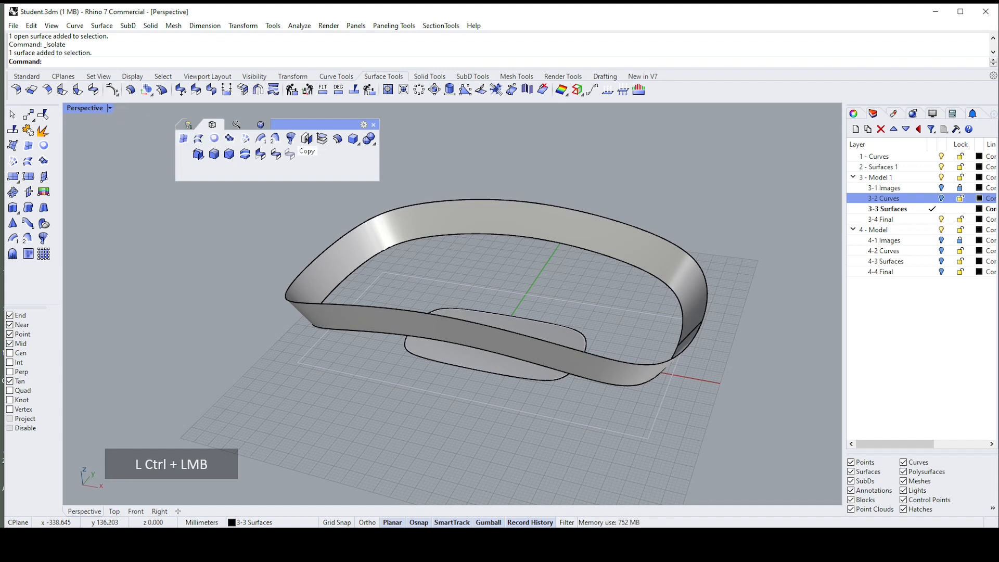
ctrl+drag(290, 154, 290, 154)
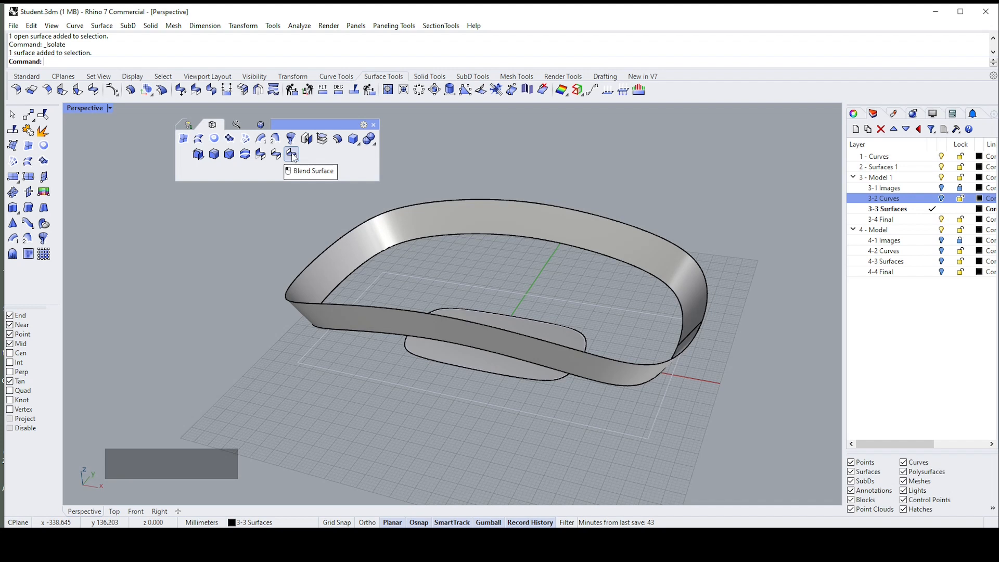
key(shift)
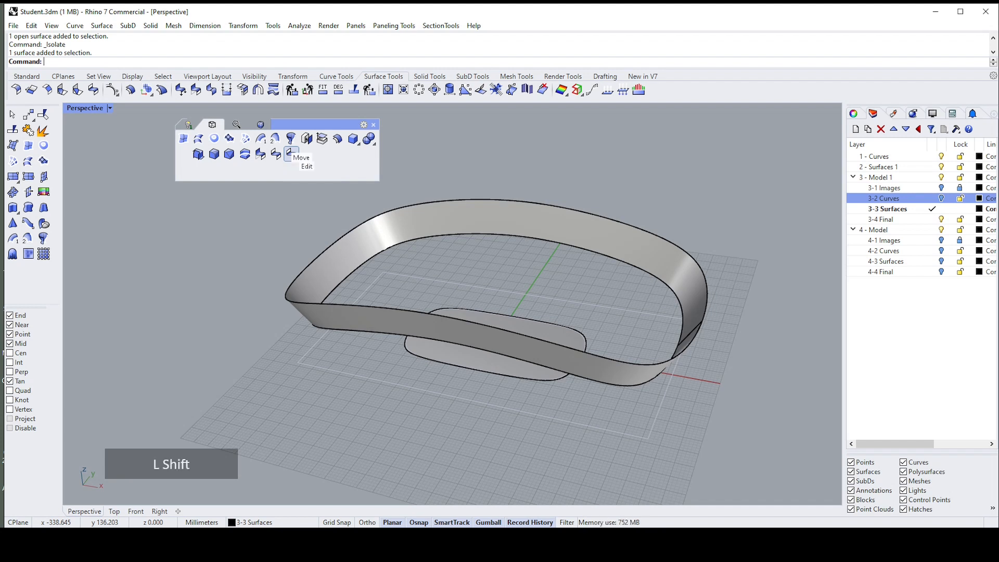
- Delete the surplus last command after Blend Surface from the floating custom palette's surface commands
shift+drag(291, 154, 244, 240)
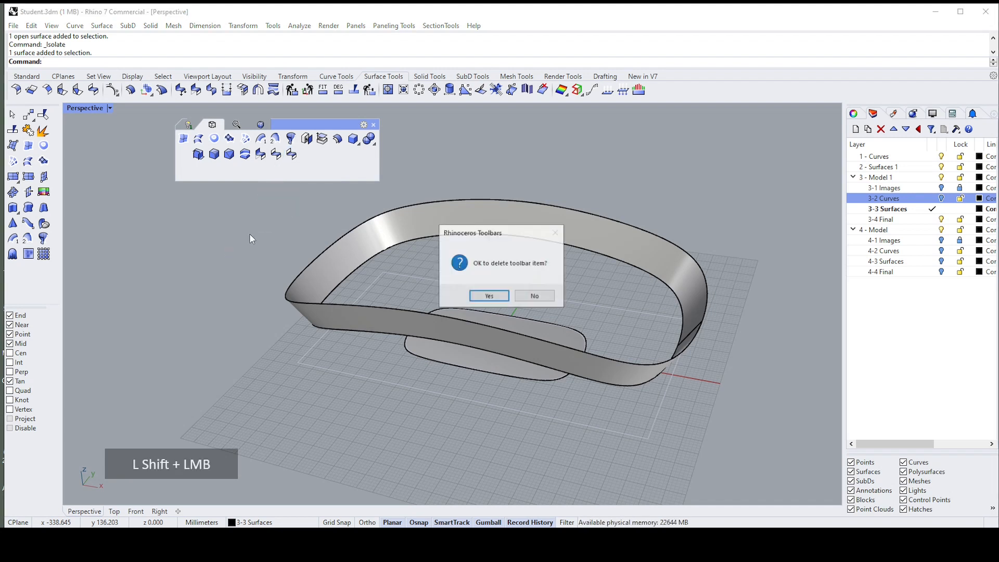
click(496, 295)
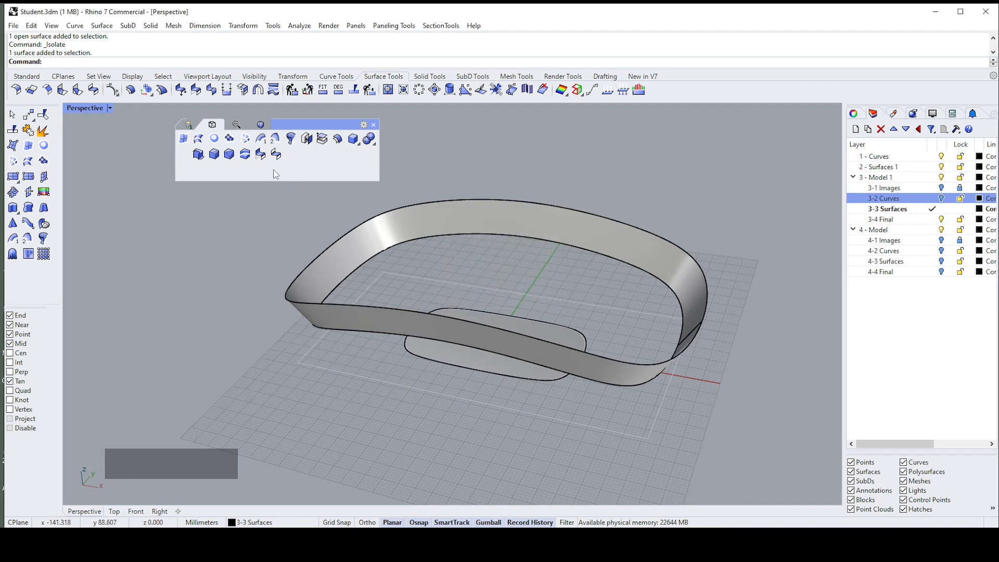
click(278, 154)
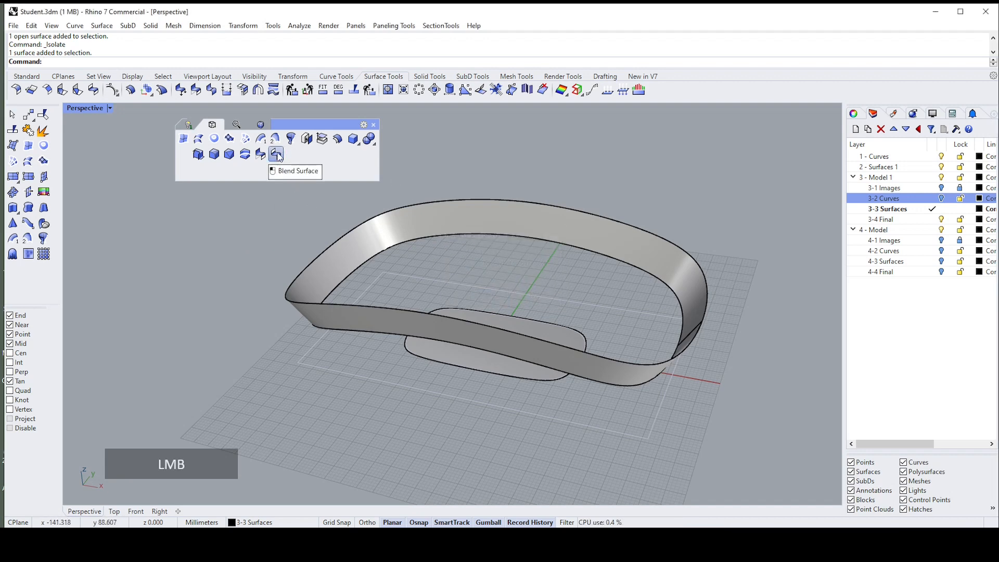
right_drag(611, 173, 383, 256)
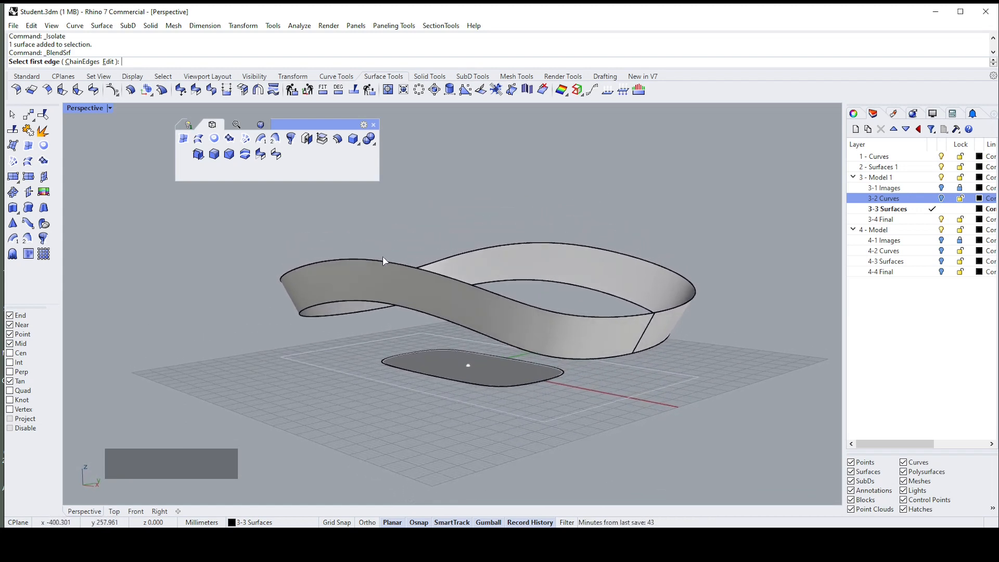
click(383, 257)
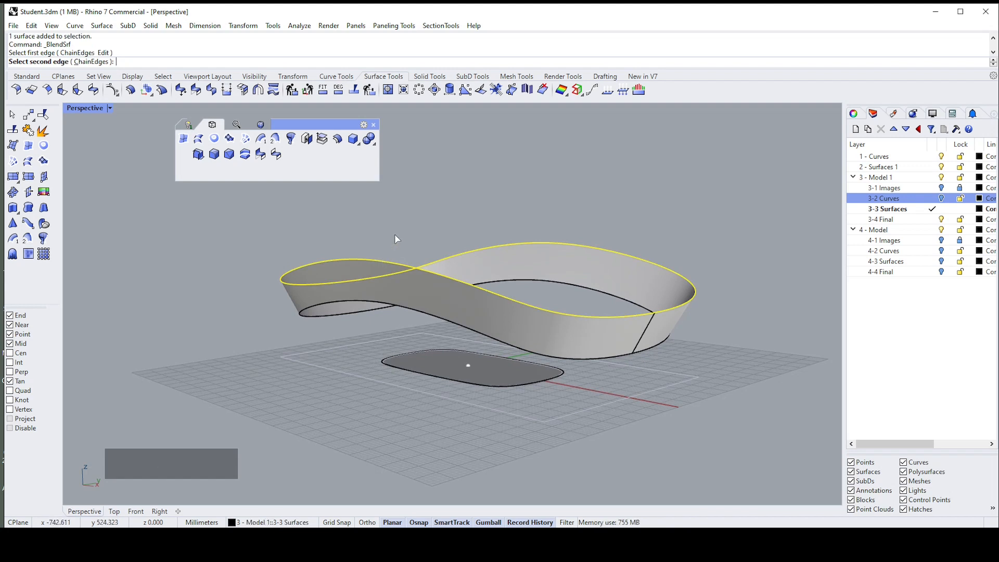
key(Escape)
- Start a surface blend between the lower edge of the flared wall and the outline of the planar base, accepting the seam points
right_click(382, 224)
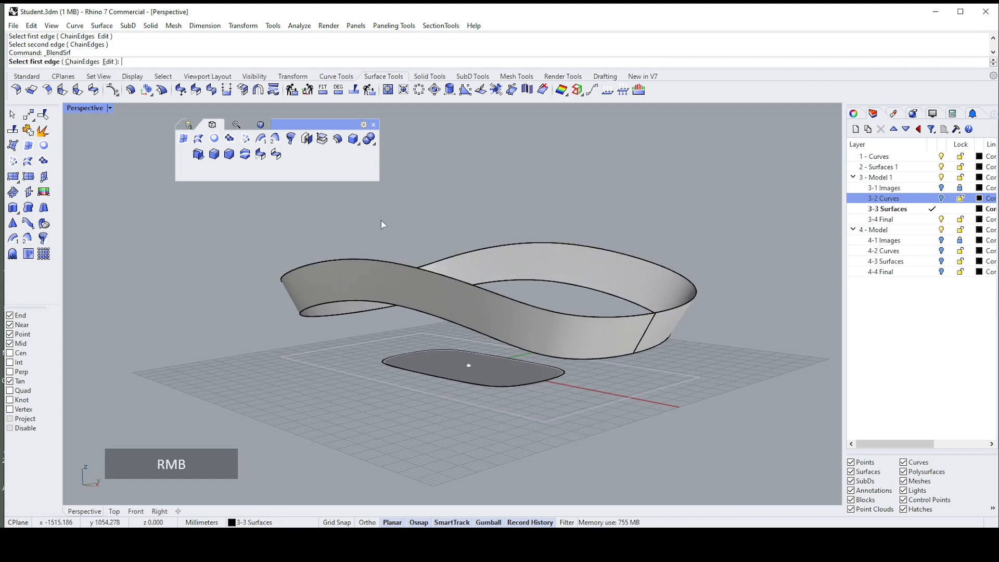
click(409, 310)
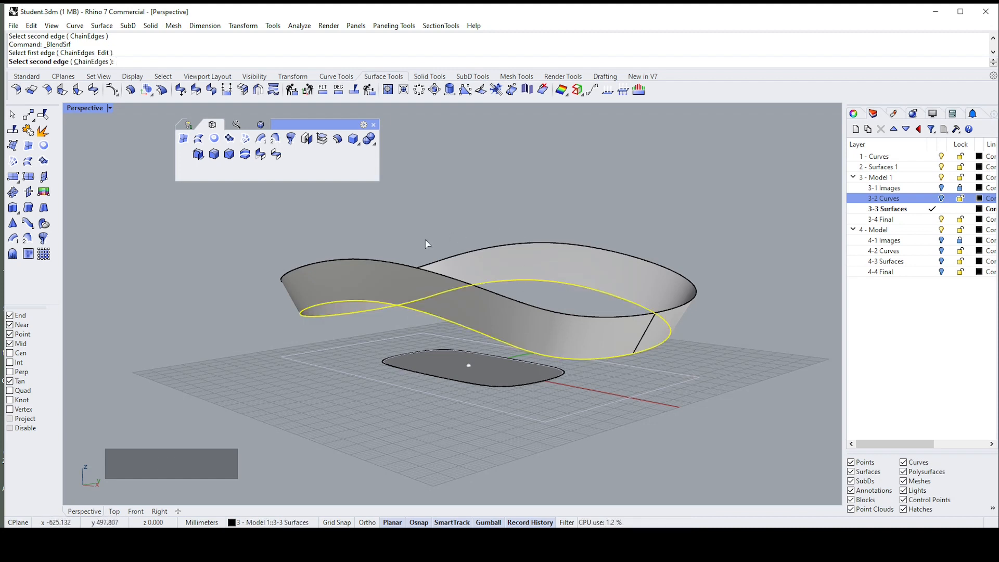
right_drag(650, 239, 426, 374)
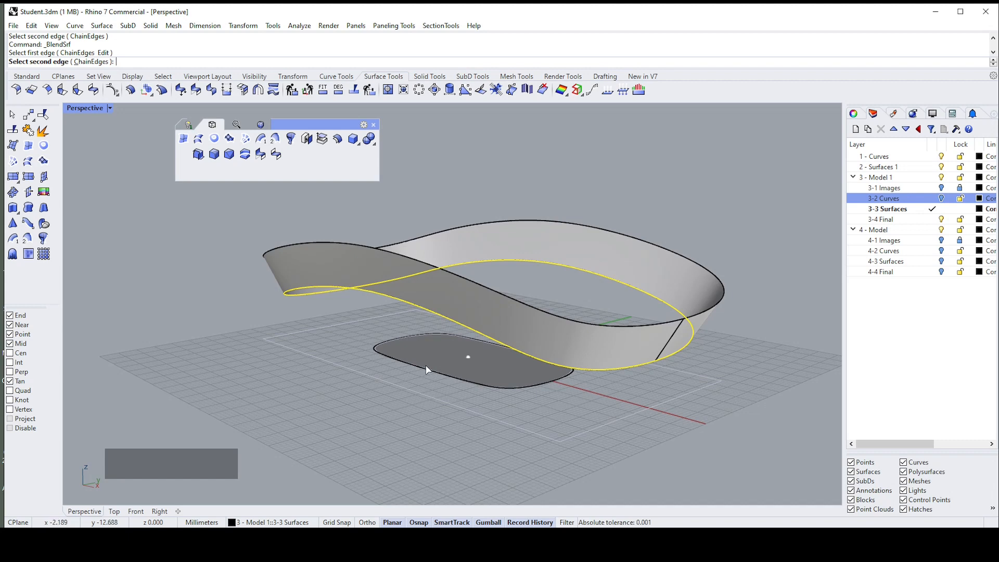
click(426, 370)
right_drag(433, 354, 494, 338)
right_click(745, 326)
- In the Front view, set the blend shape values to 0.871 for edge 1 and 1.283 for edge 2
drag(613, 138, 595, 152)
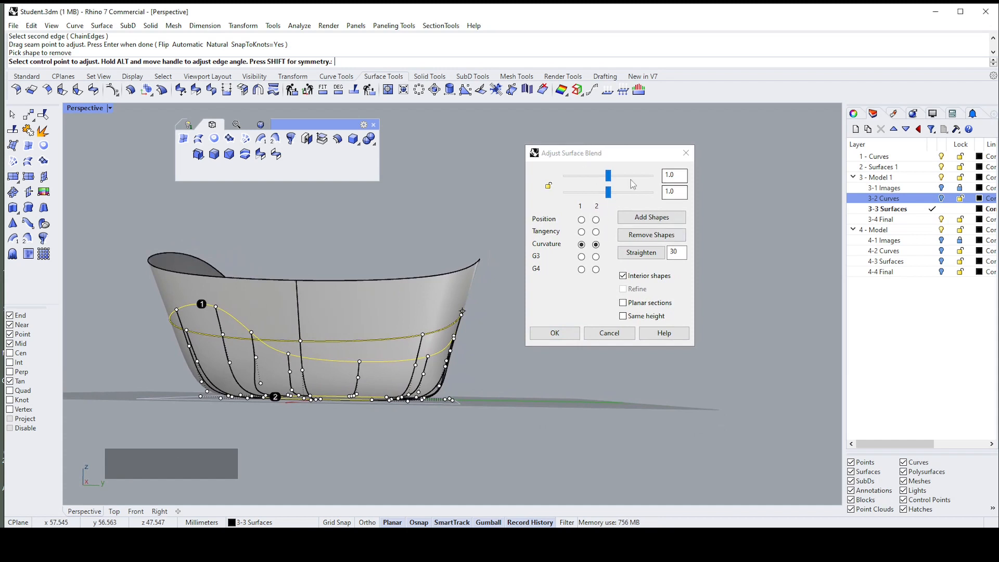
text(f)
right_click(516, 414)
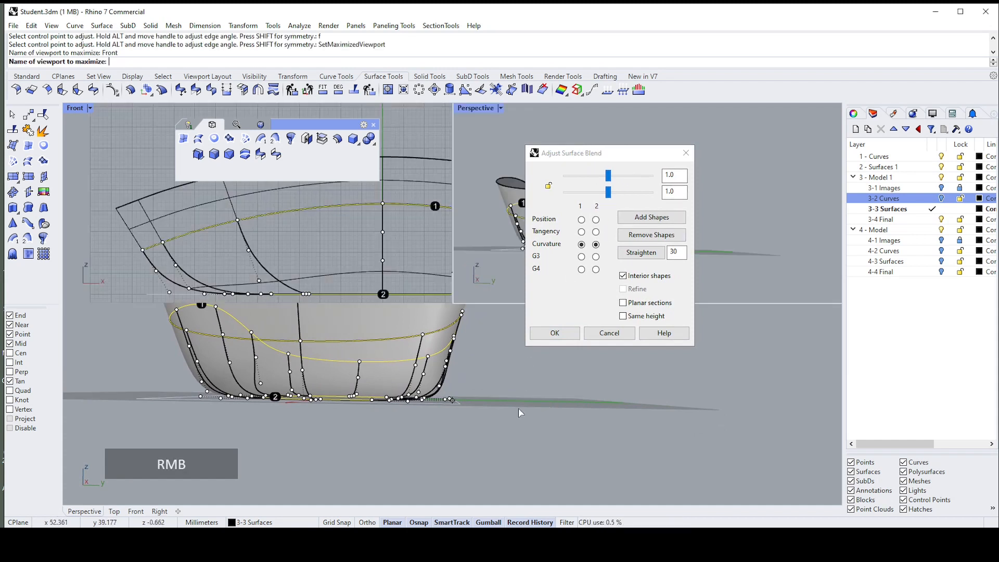
scroll(517, 411, down, 3)
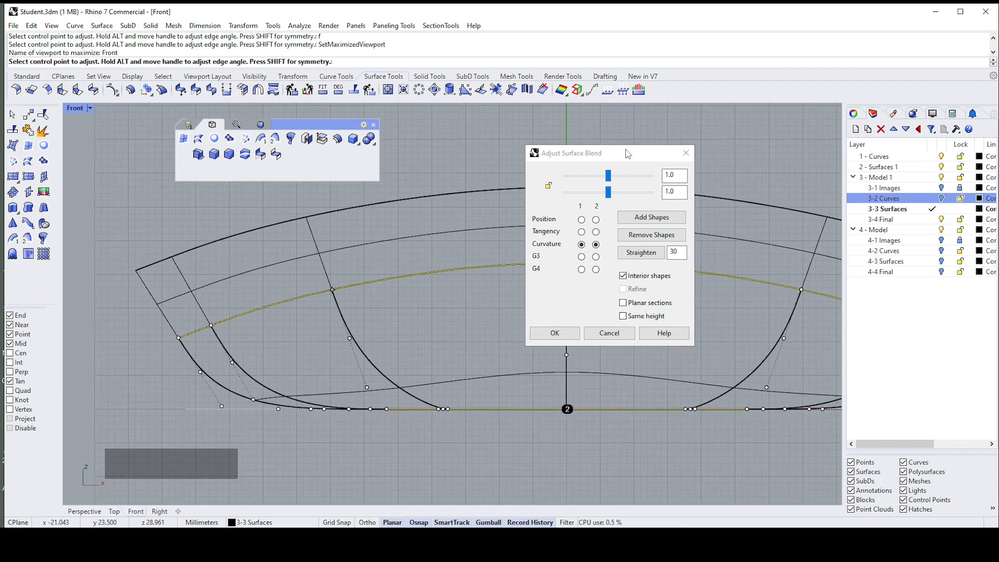
drag(624, 158, 640, 161)
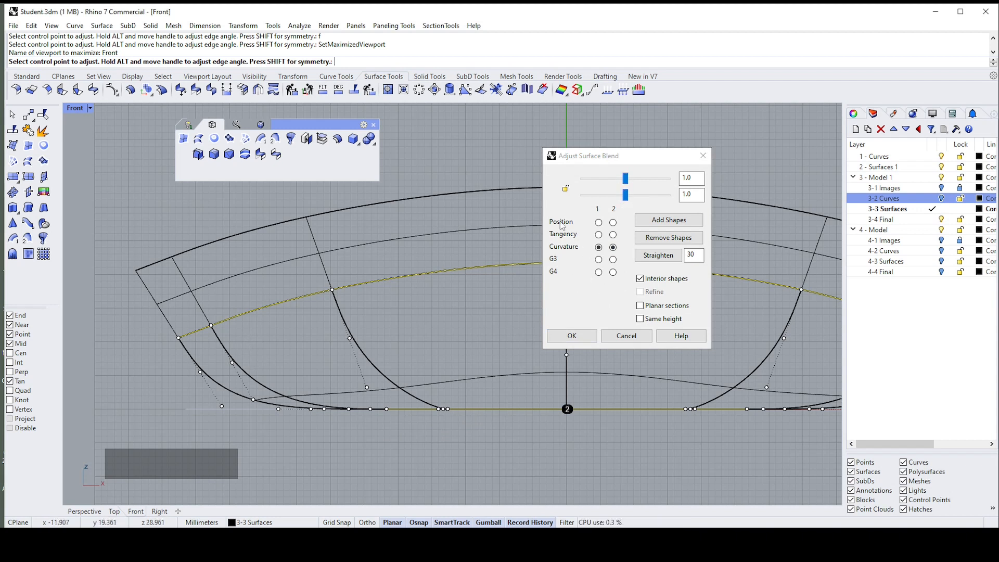
mouse_move(628, 180)
mouse_down()
mouse_move(612, 186)
mouse_move(617, 200)
mouse_move(653, 208)
mouse_move(623, 188)
mouse_move(648, 199)
mouse_move(633, 205)
mouse_move(622, 185)
mouse_up()
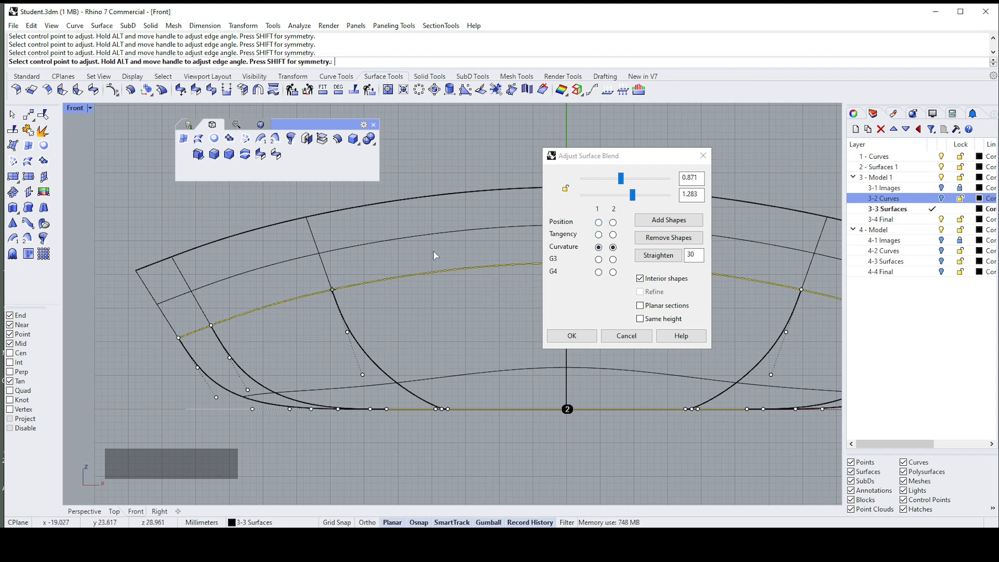
- In the Right view, reduce the blend shape value of edge 2 to 0.737
text(r)
right_click(394, 258)
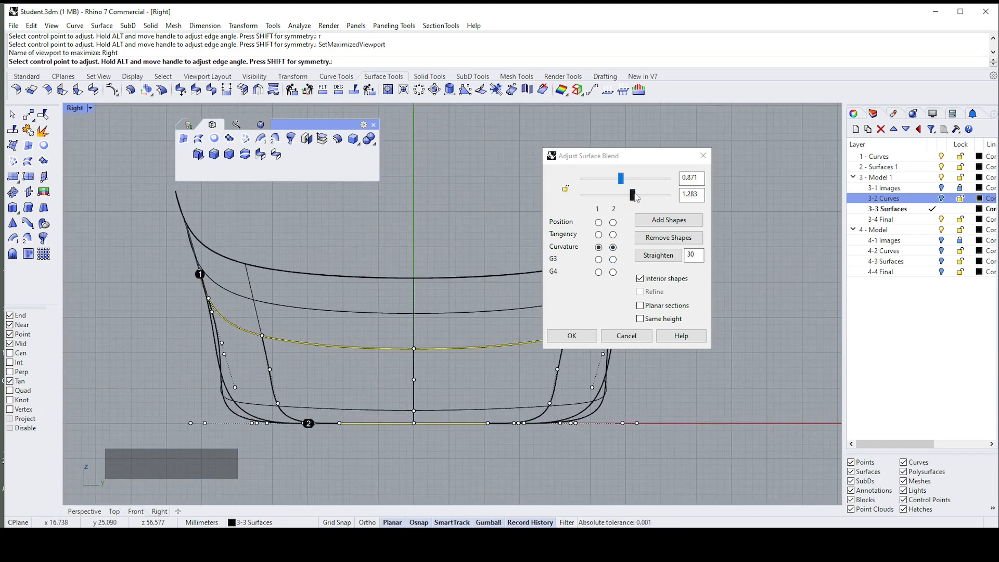
drag(633, 196, 620, 207)
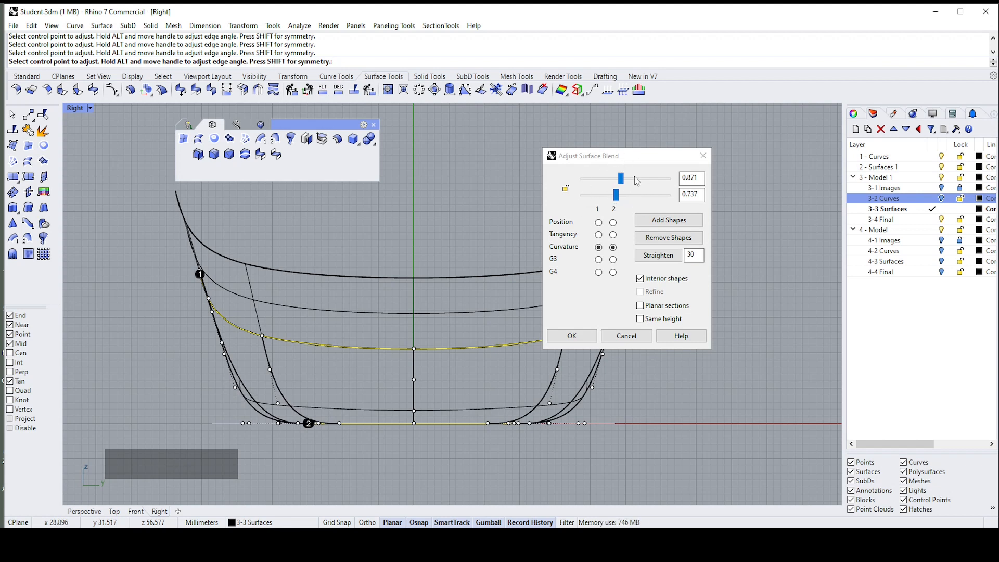
- Try Position and Tangency continuity on both edges of the blend, and return both edges to Curvature
click(599, 224)
click(614, 223)
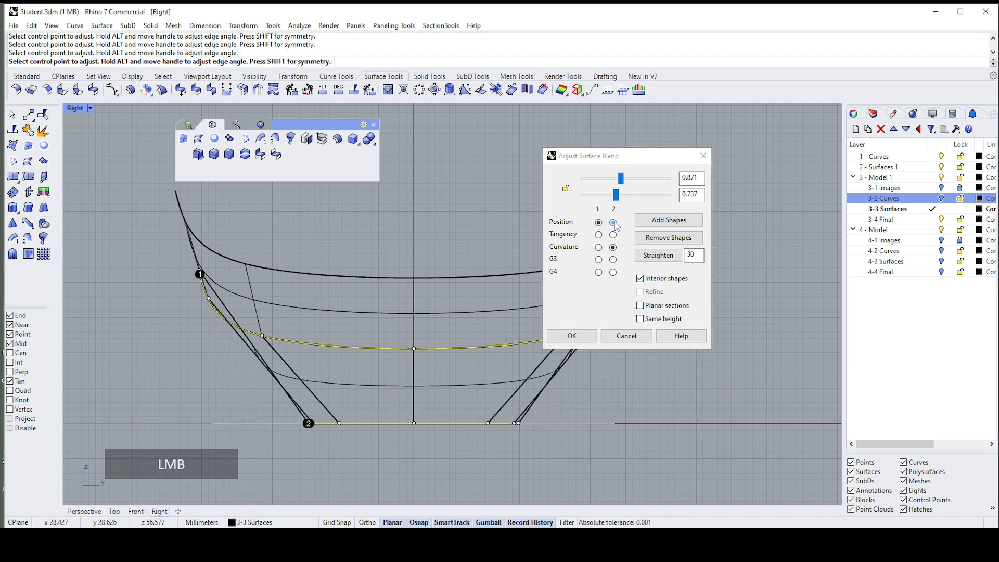
click(600, 236)
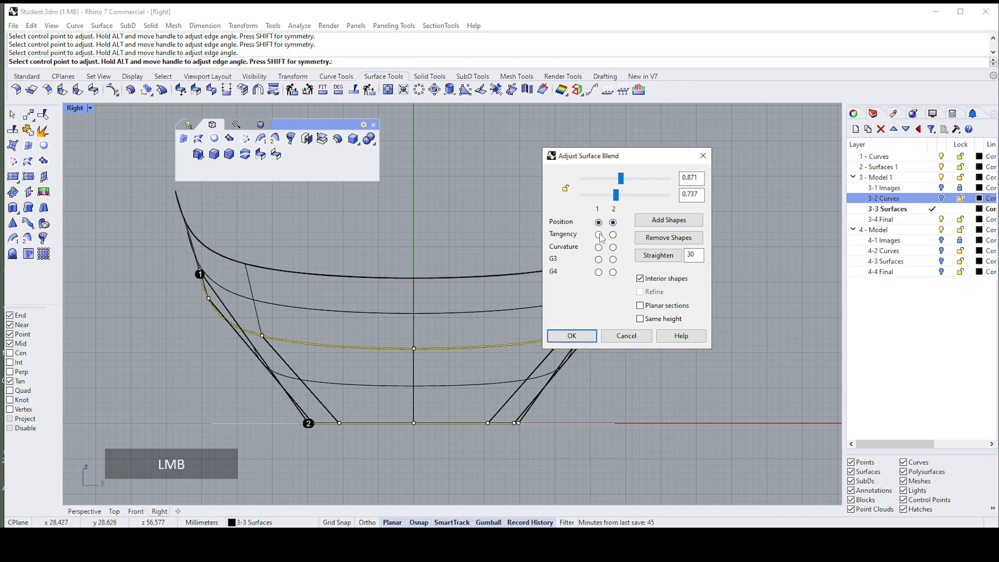
click(614, 236)
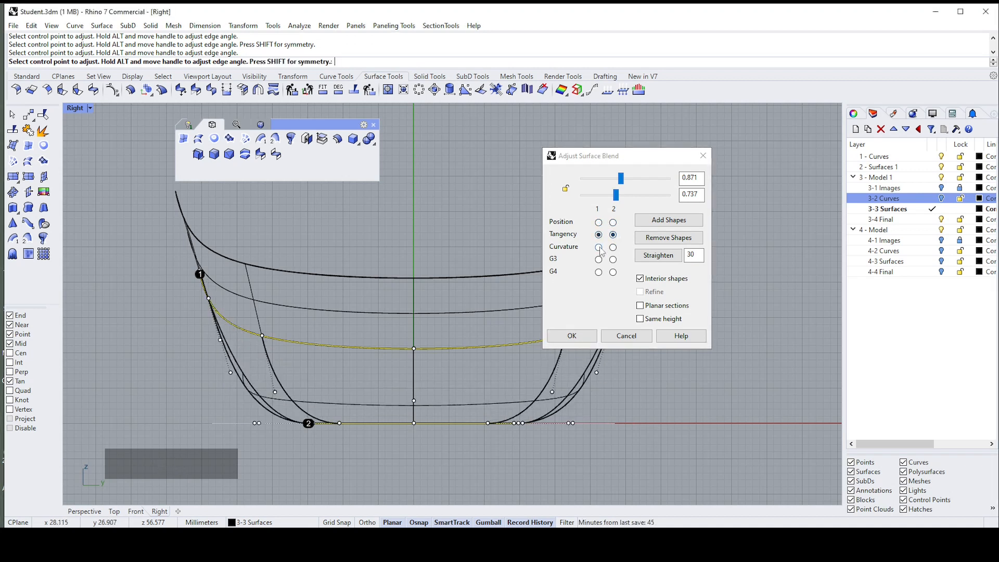
click(599, 248)
click(614, 248)
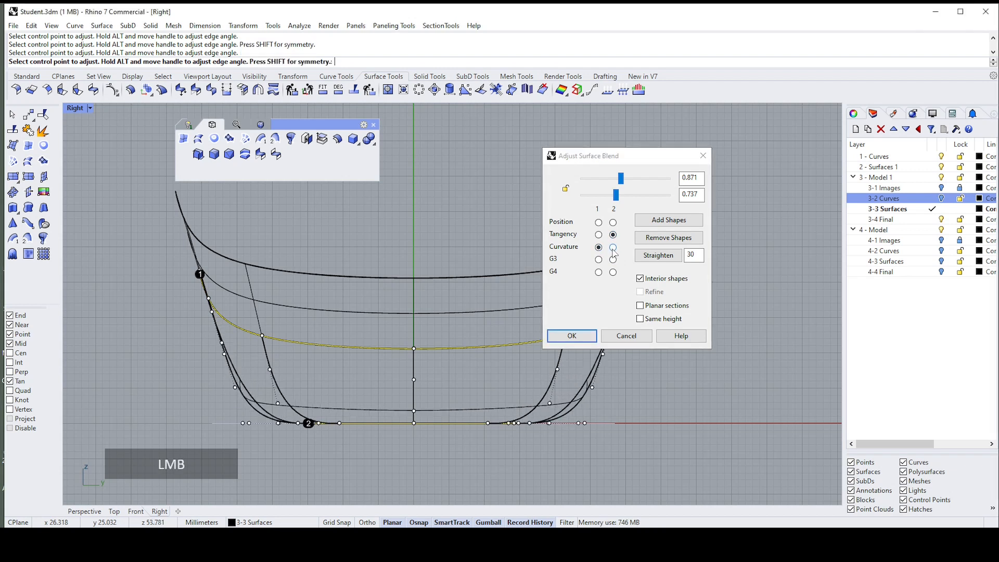
- Set the blend shape values to about 0.895 for edge 1 and 0.59 for edge 2, and create the blend surface
click(620, 197)
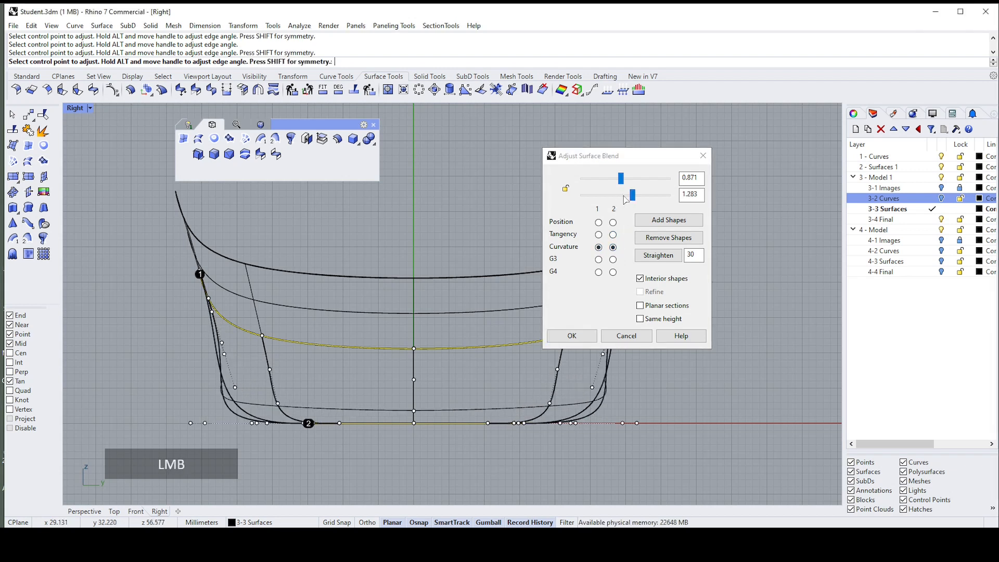
drag(631, 197, 613, 202)
drag(614, 202, 627, 185)
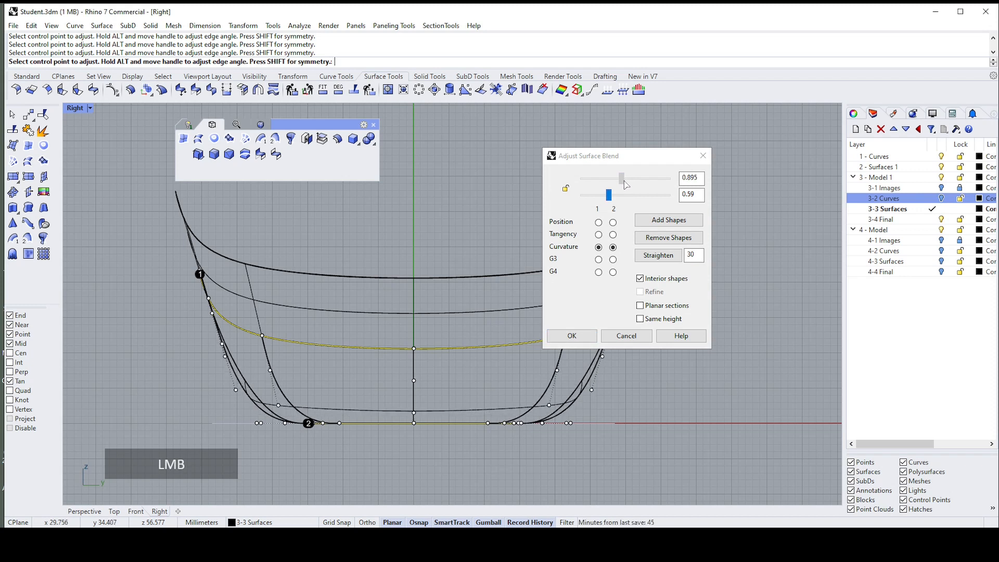
click(573, 336)
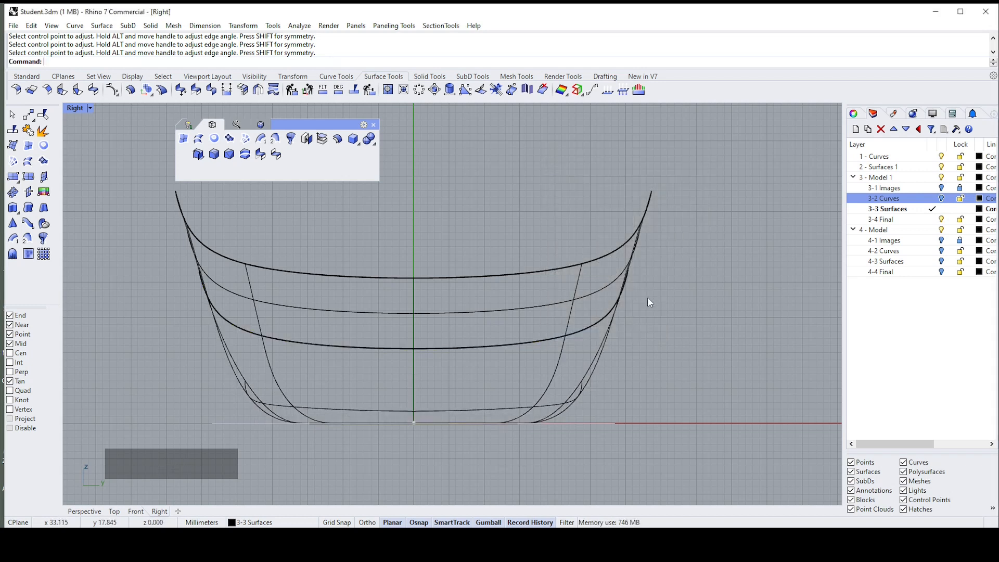
- Examine the new blend between wall and base in the Perspective view, from the side and from underneath
right_click(673, 267)
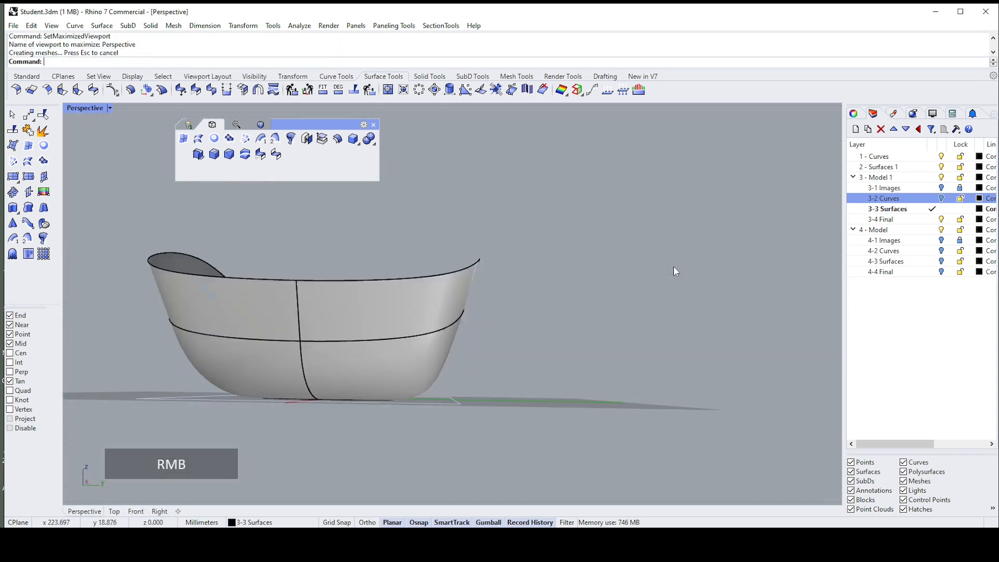
click(632, 237)
right_drag(638, 252, 547, 226)
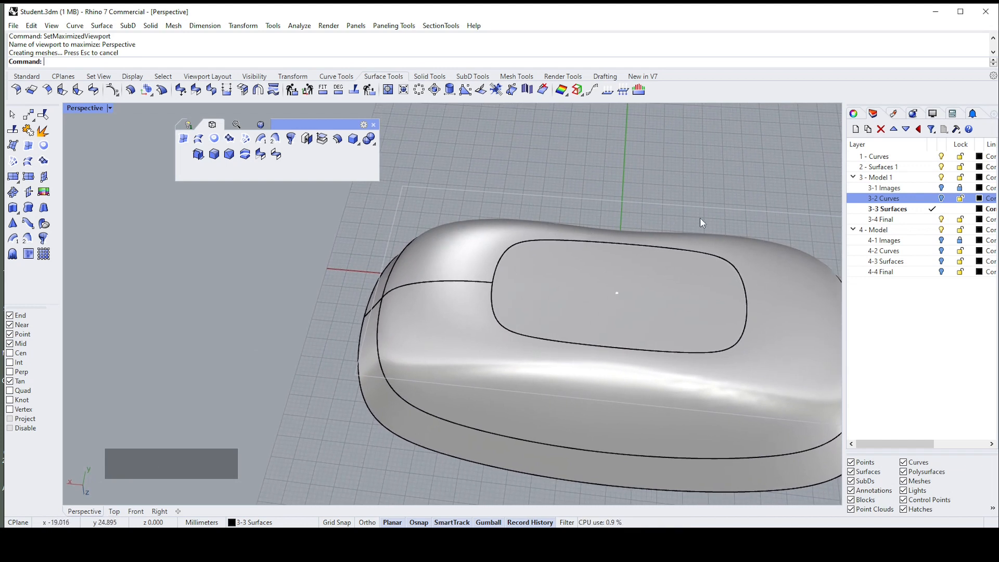
right_drag(702, 221, 630, 216)
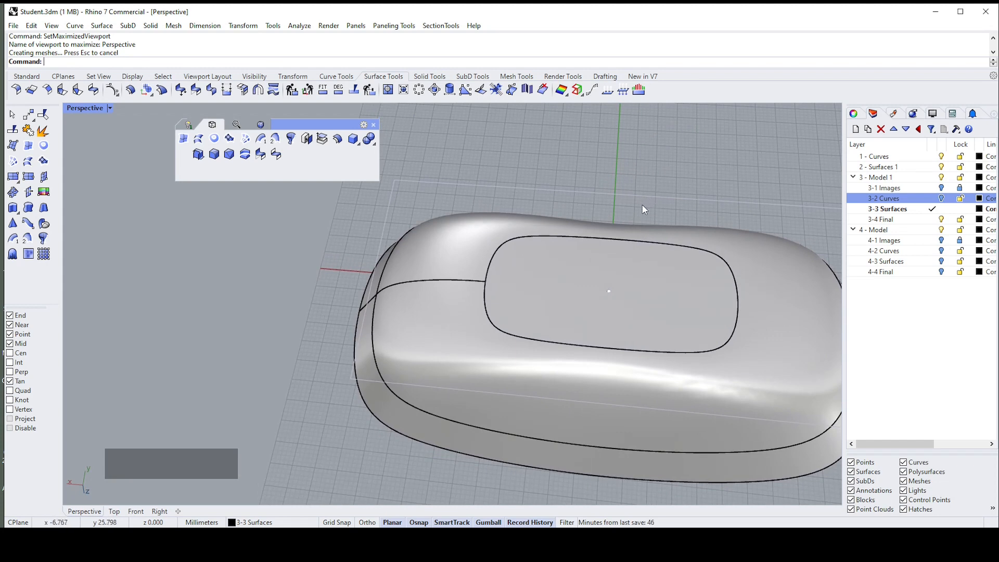
click(668, 164)
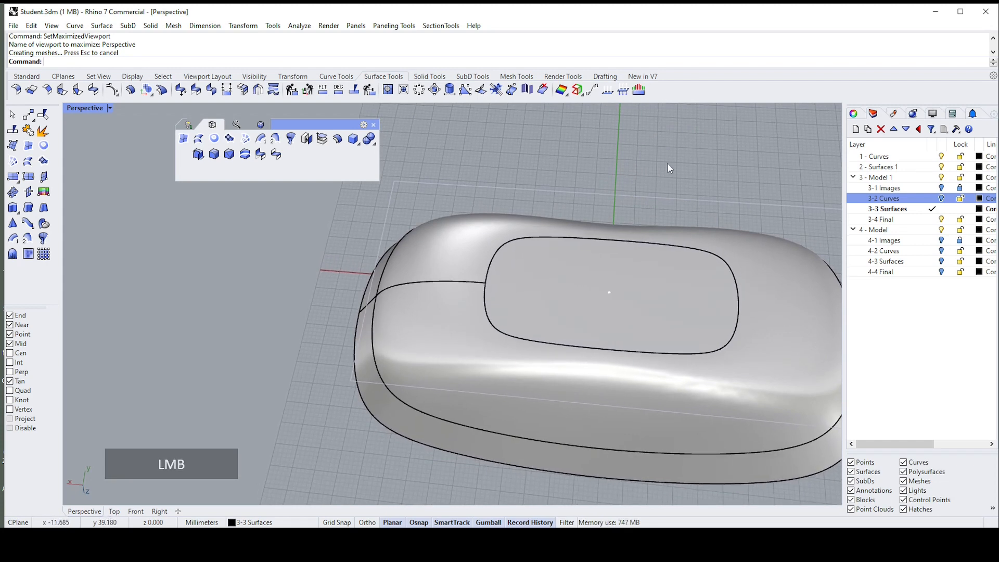
right_drag(668, 163, 595, 243)
click(616, 185)
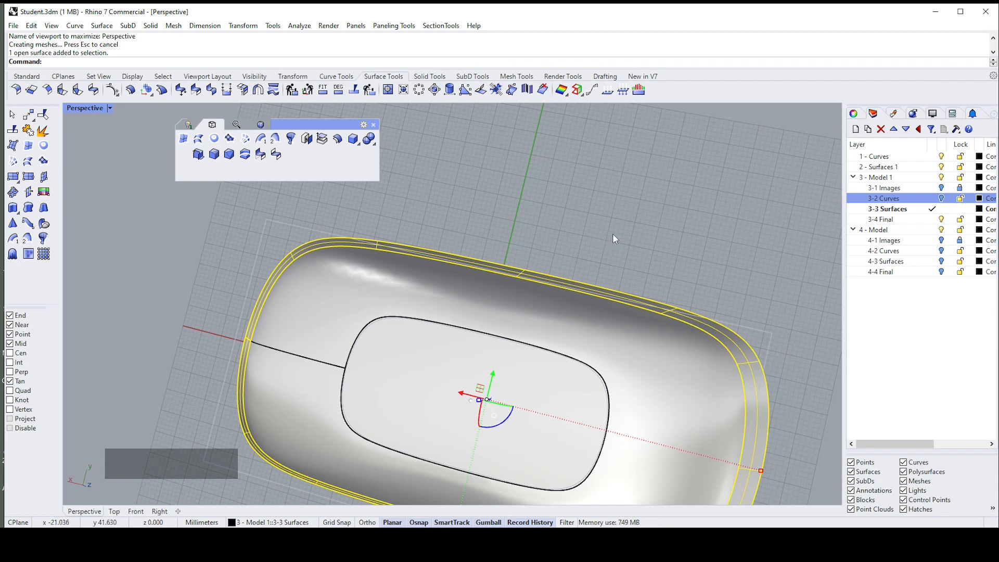
click(613, 235)
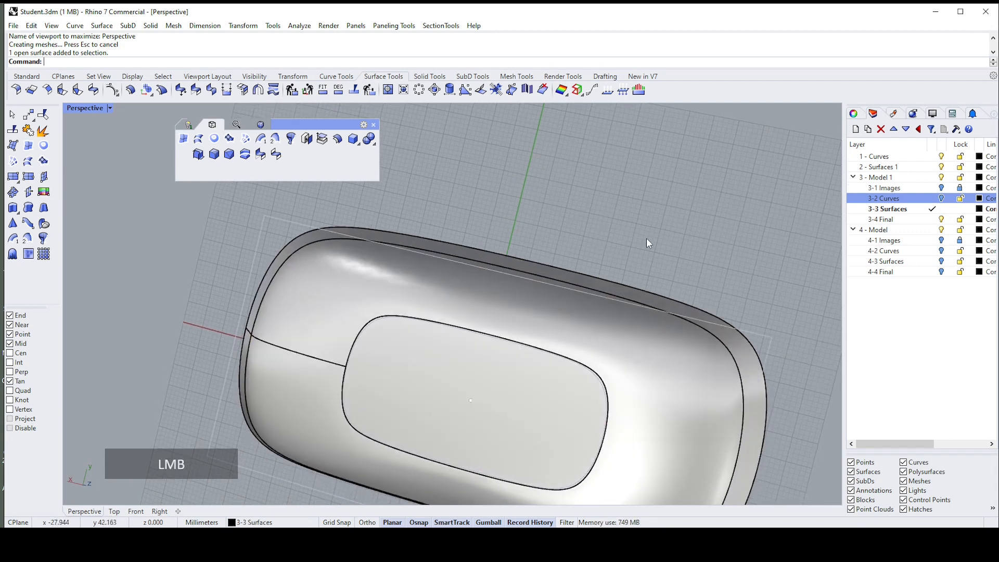
right_drag(647, 238, 703, 198)
- Hide the flared side wall surface
click(671, 264)
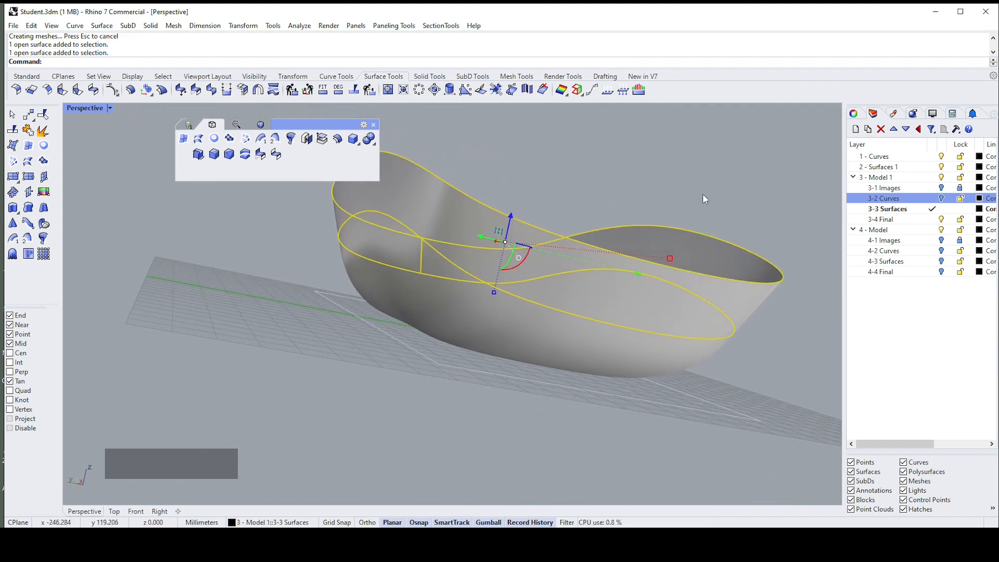
key(ctrl)
key(ctrl+h)
click(687, 201)
right_drag(687, 201, 709, 202)
- Unisolate the objects to show the patched top surface together with the blended lower body
click(198, 126)
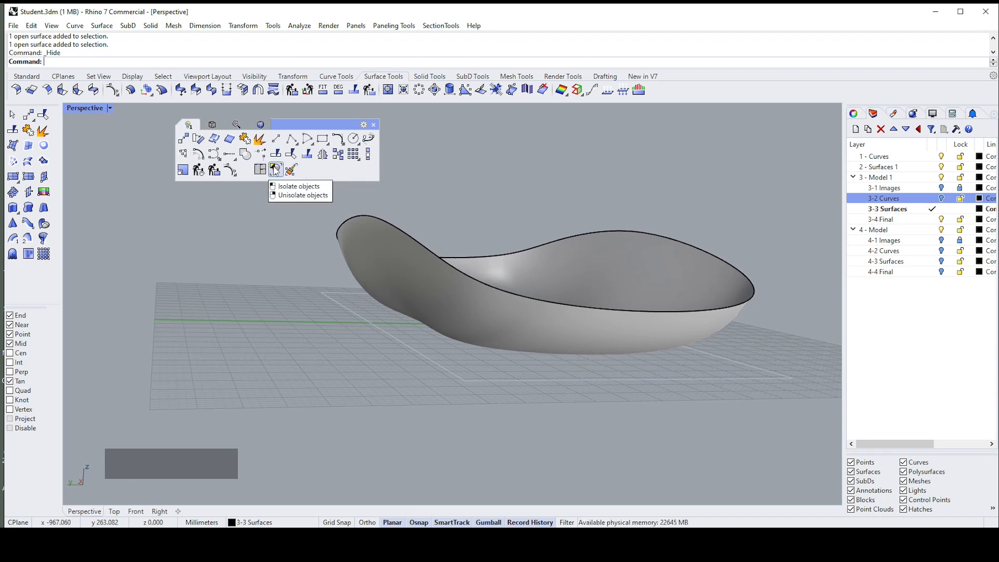
click(276, 170)
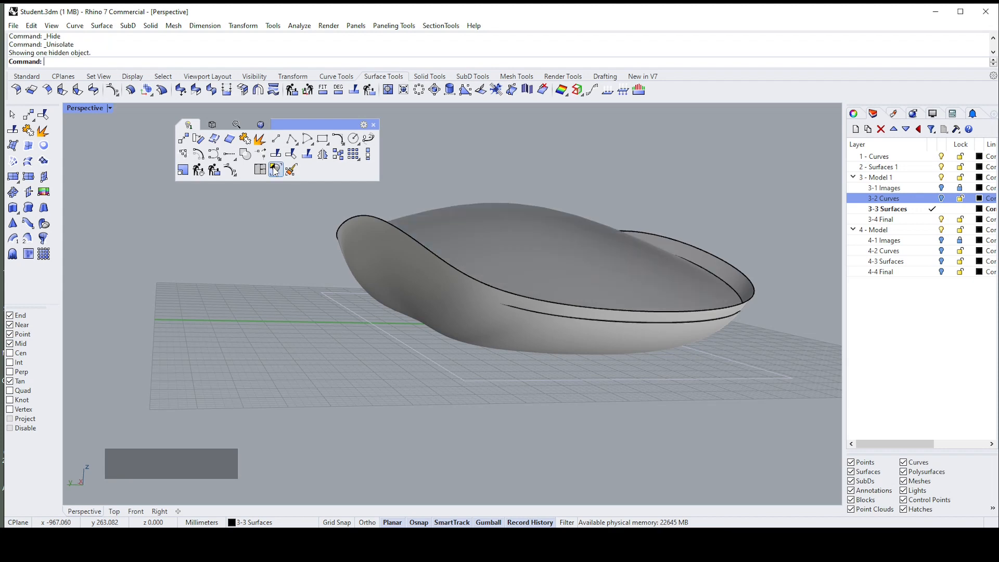
right_drag(642, 179, 545, 314)
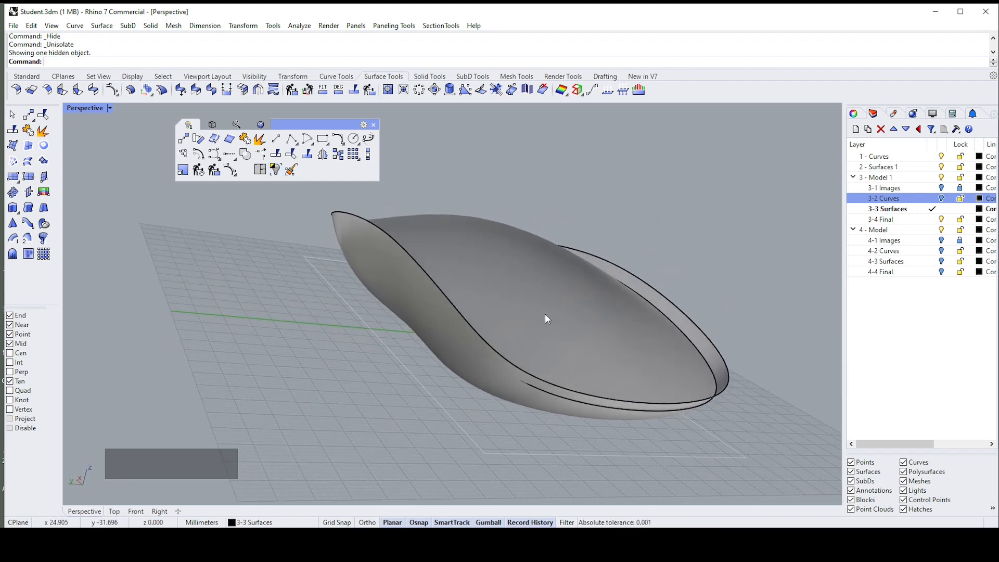
- Examine how the patched top surface meets the upper edge of the blended lower body around the rim, selecting both surfaces for comparison
click(545, 301)
click(728, 286)
right_drag(728, 286, 578, 390)
scroll(558, 392, up, 5)
click(578, 389)
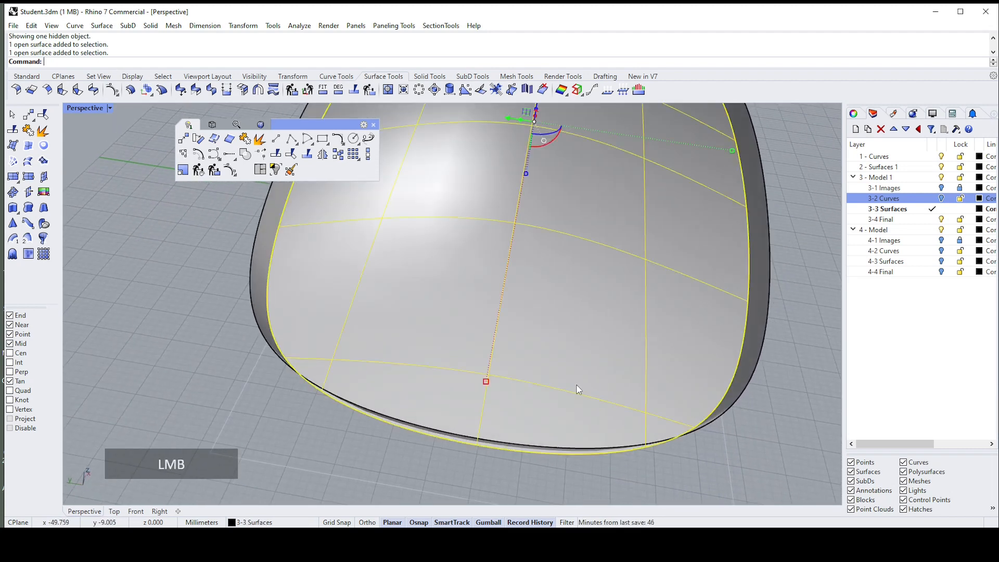
right_drag(499, 447, 539, 432)
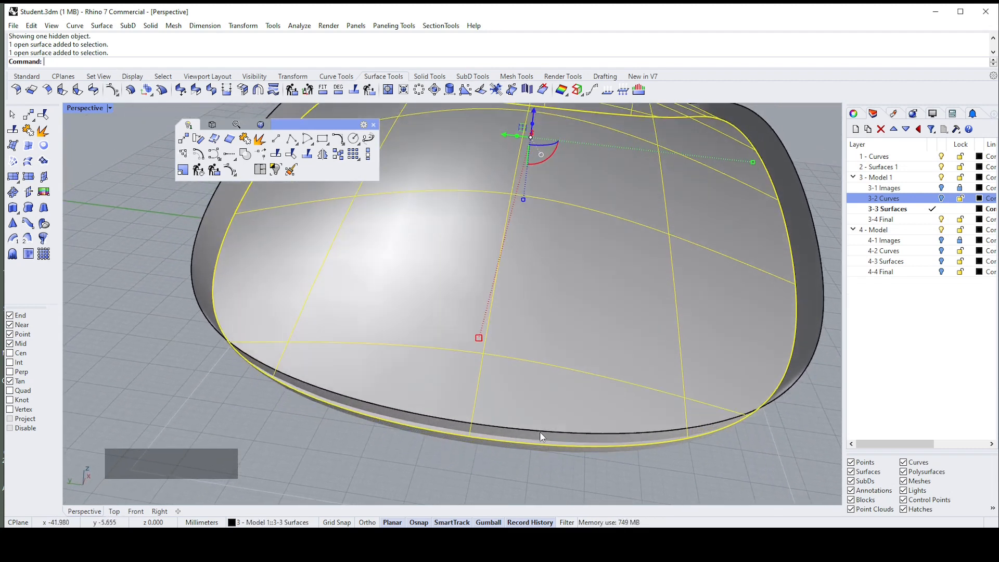
shift+click(540, 433)
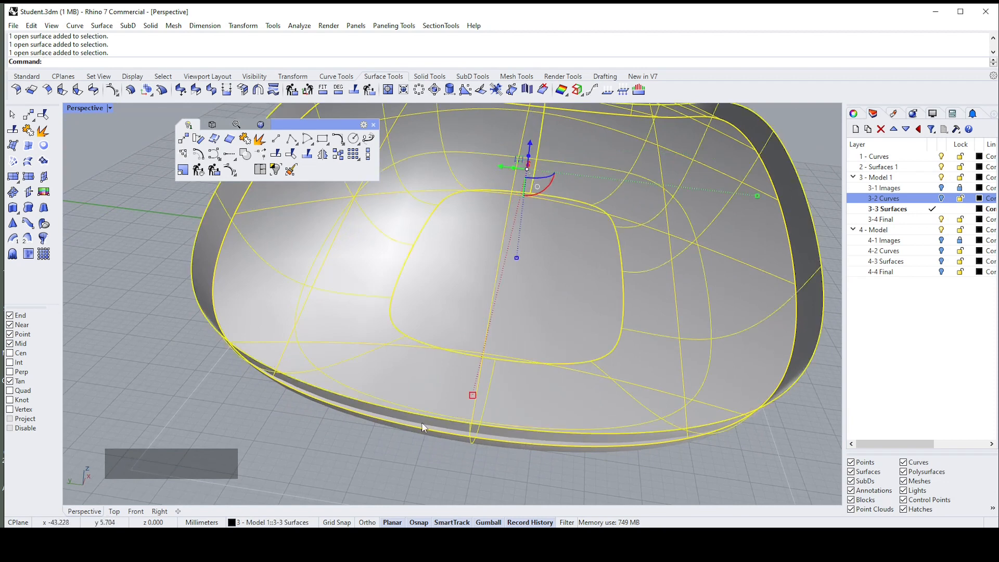
right_drag(770, 329, 731, 267)
click(764, 222)
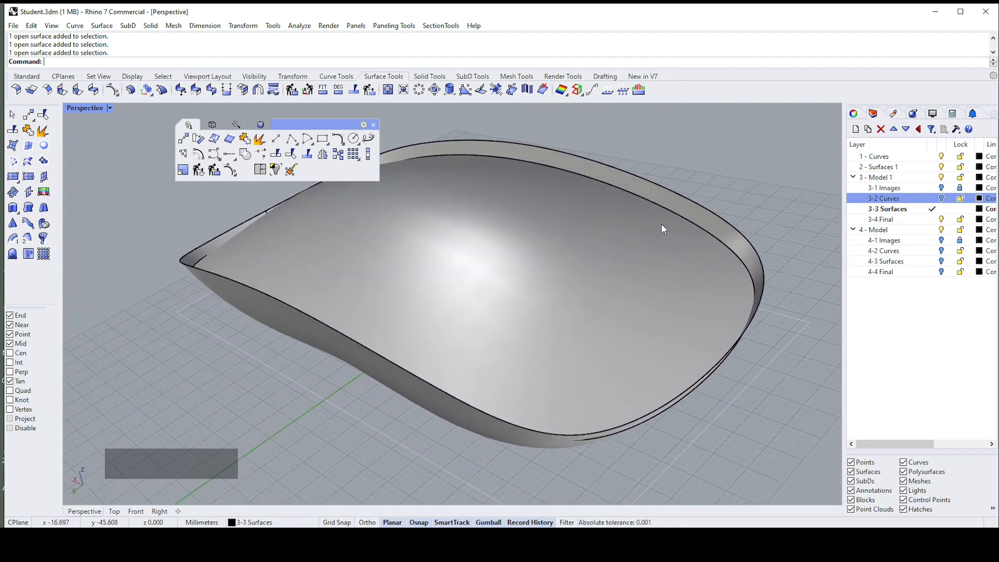
- Untrim the outer edge of the patched top surface with KeepTrimObjects=No so it extends beyond the lower body
right_drag(417, 239, 364, 171)
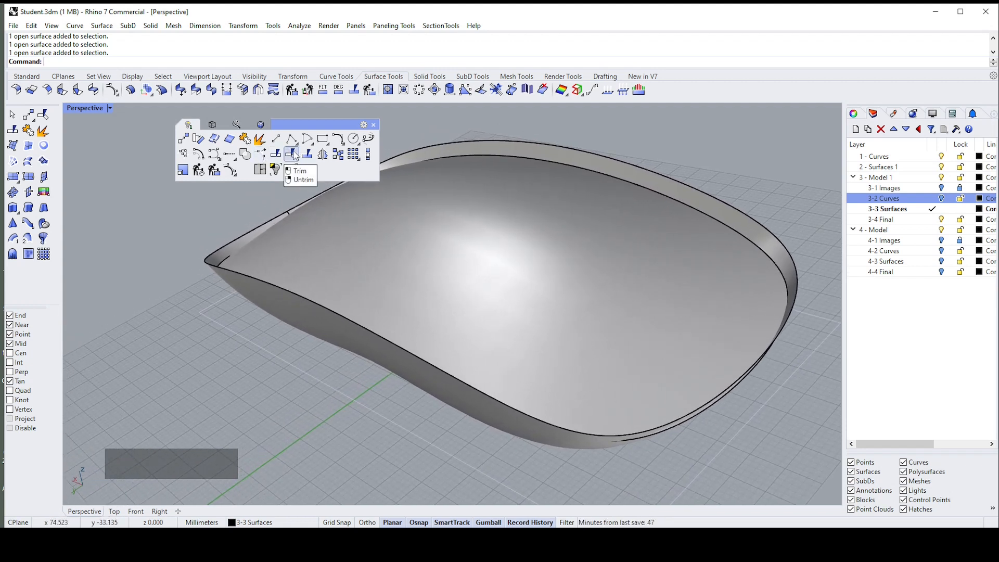
right_click(293, 153)
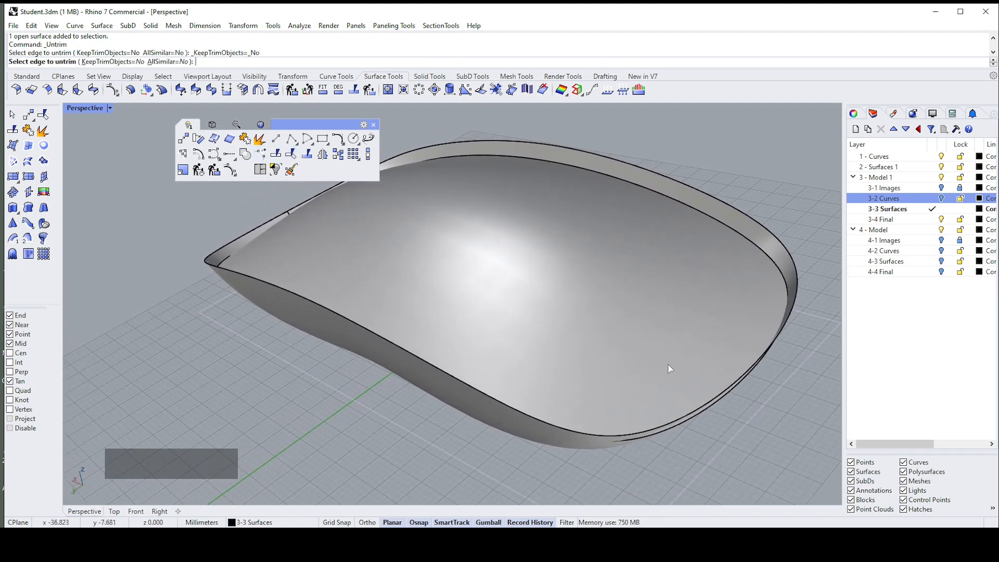
click(690, 425)
scroll(677, 402, down, 5)
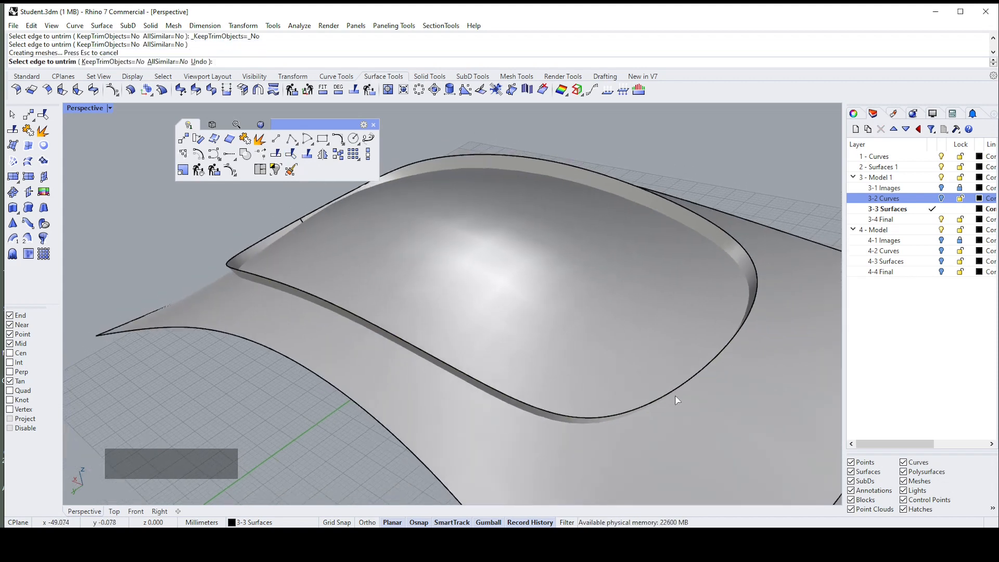
right_drag(711, 272, 682, 275)
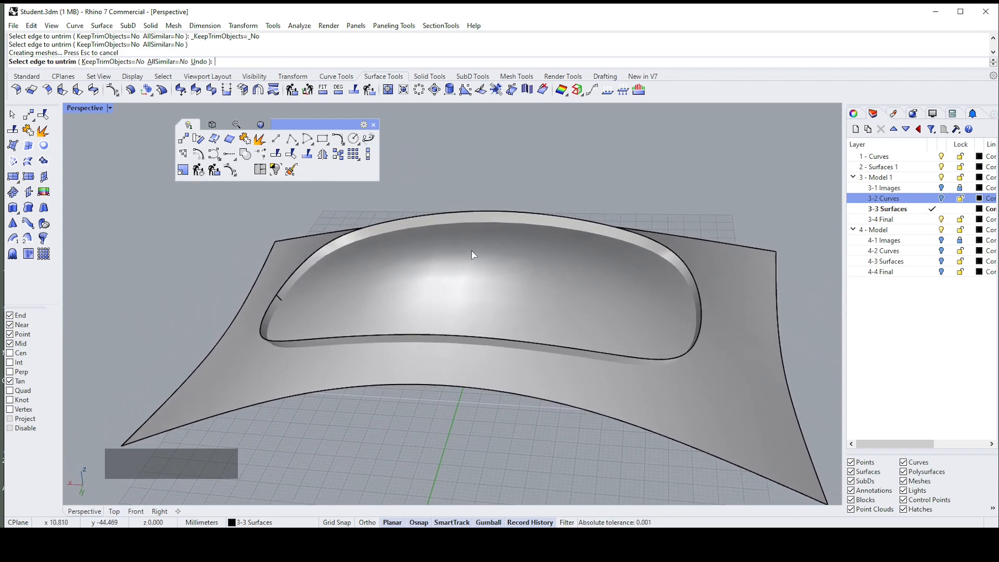
right_drag(473, 255, 309, 141)
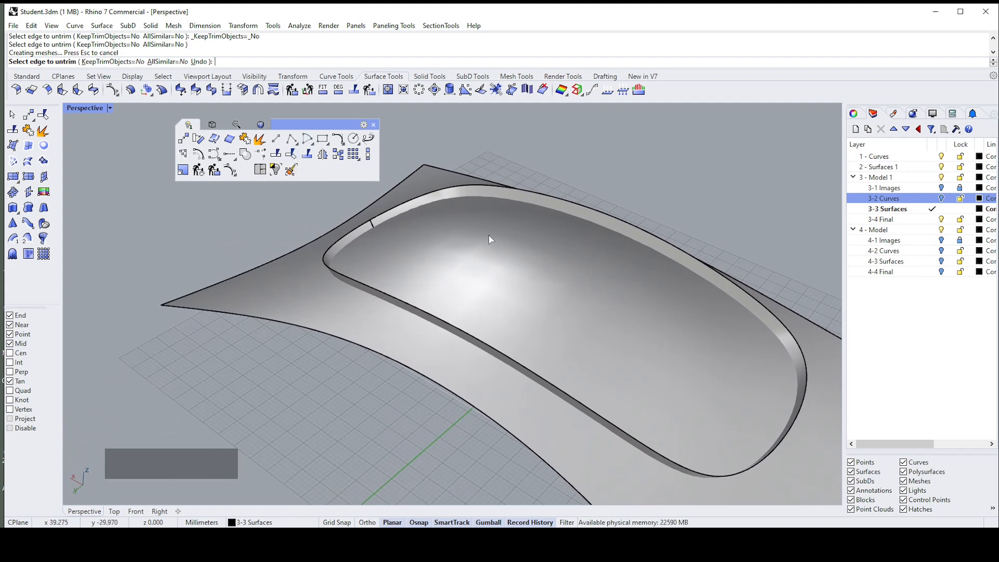
key(Escape)
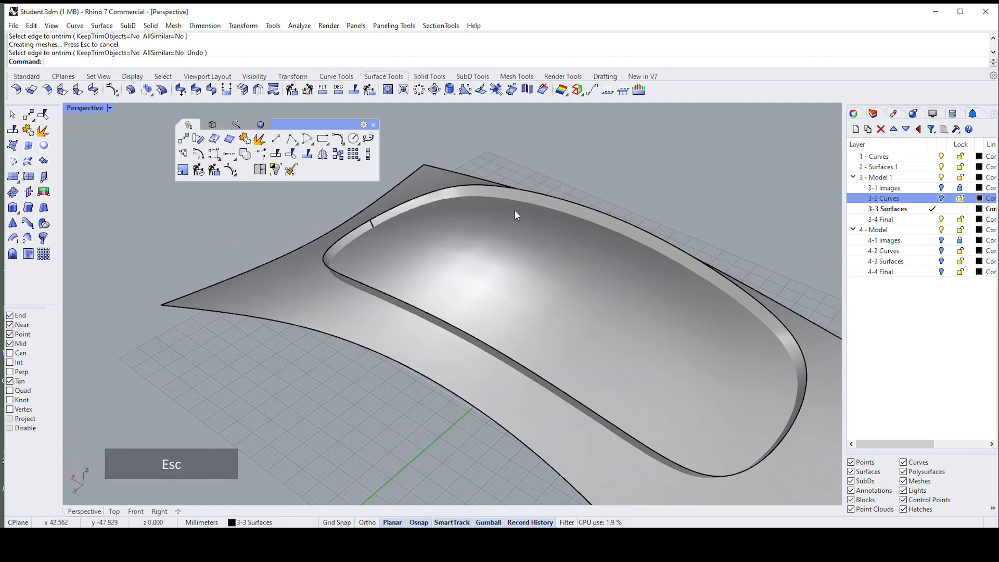
- Trim the top surface and the blended side wall against each other, removing the outer top portion and the wall strip above it
click(513, 212)
shift+click(482, 188)
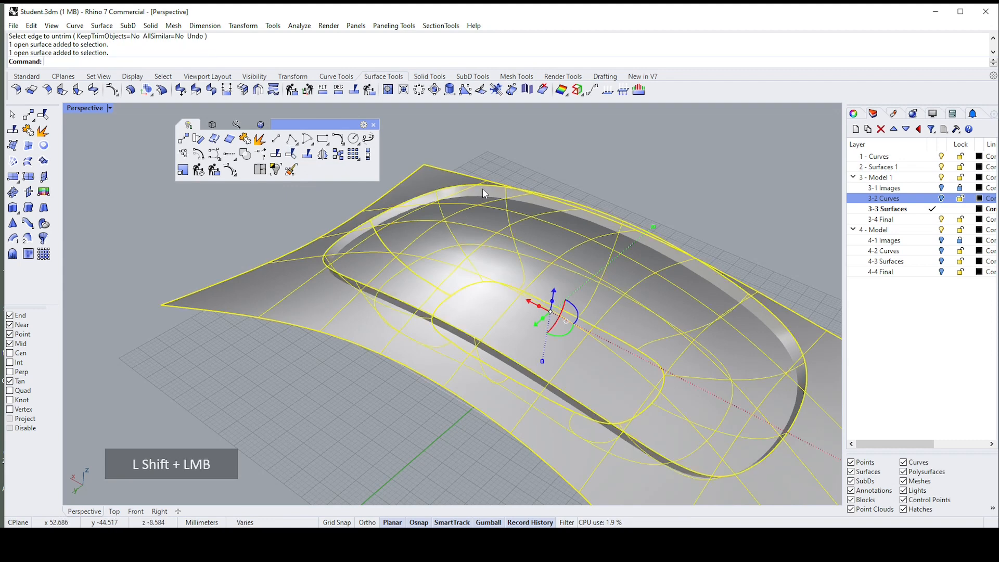
click(292, 154)
scroll(469, 154, up, 3)
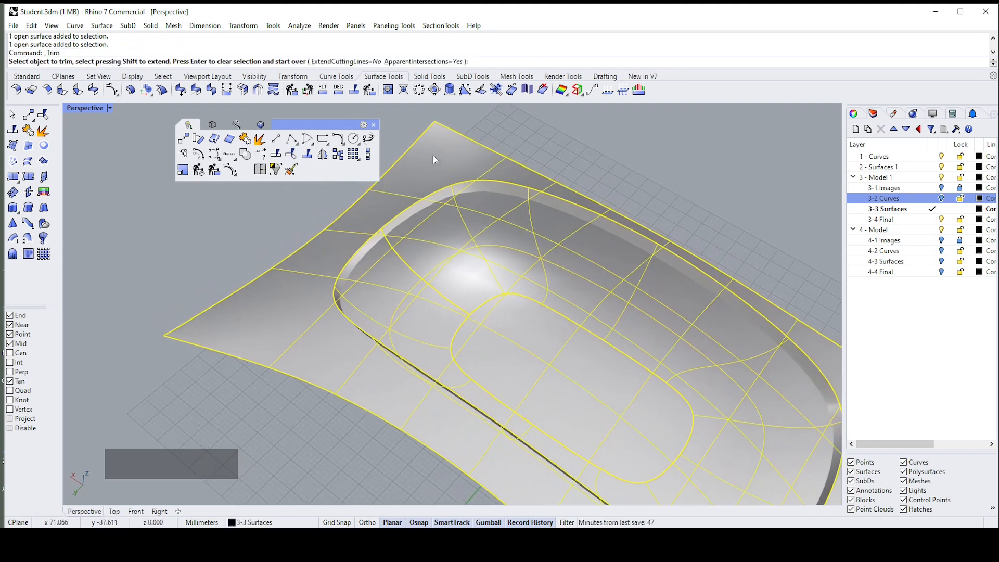
click(445, 151)
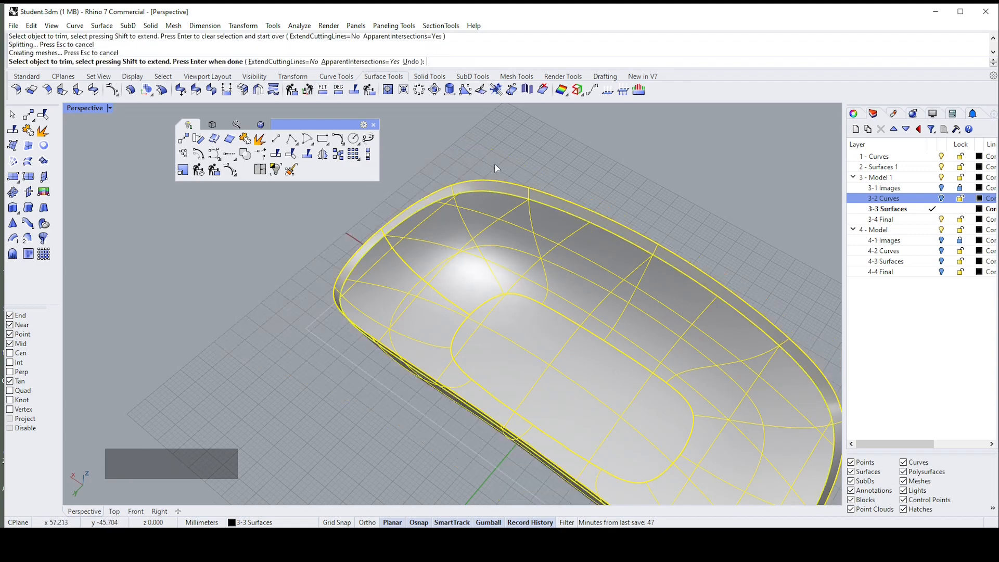
right_drag(495, 163, 474, 274)
click(452, 283)
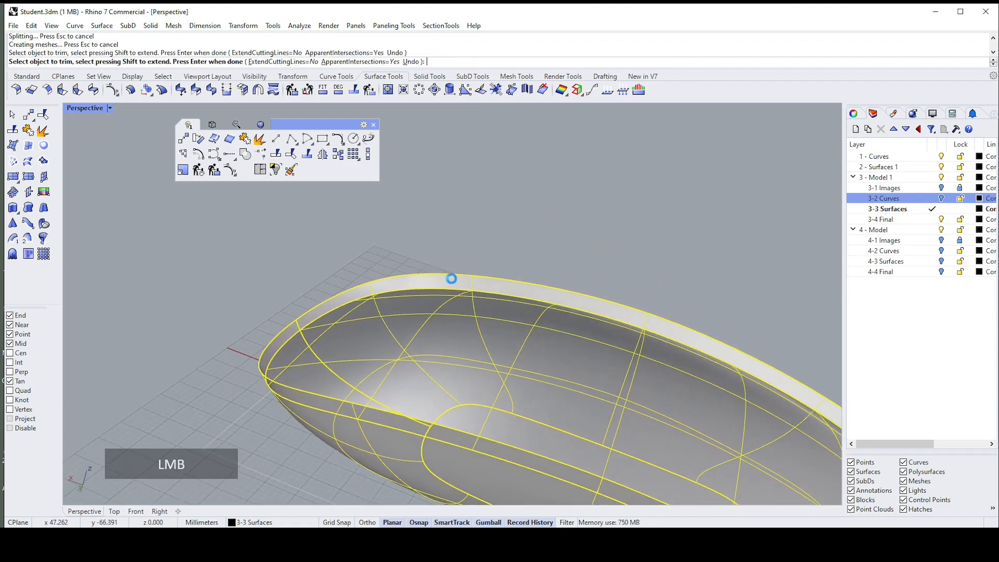
right_drag(474, 235, 617, 237)
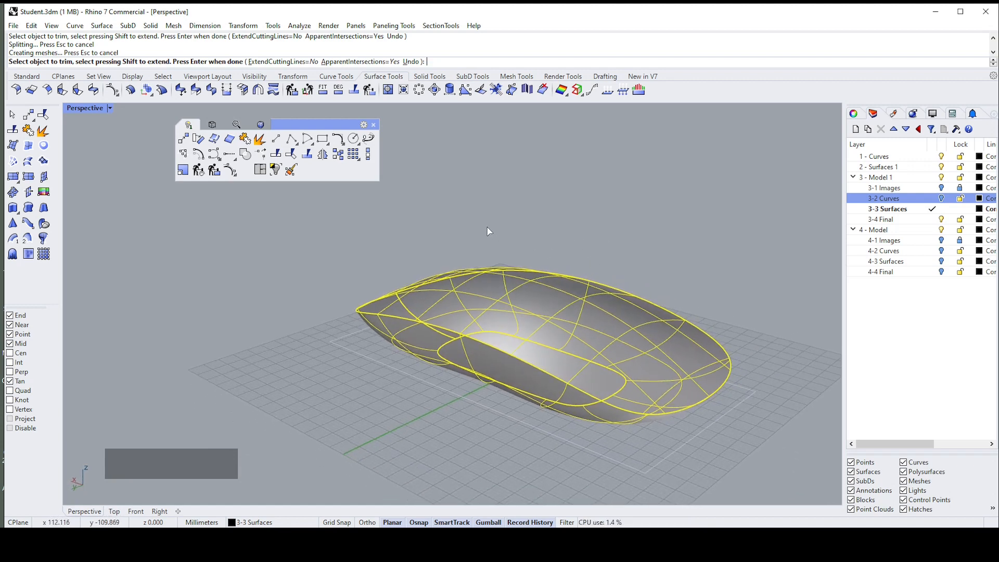
key(Escape)
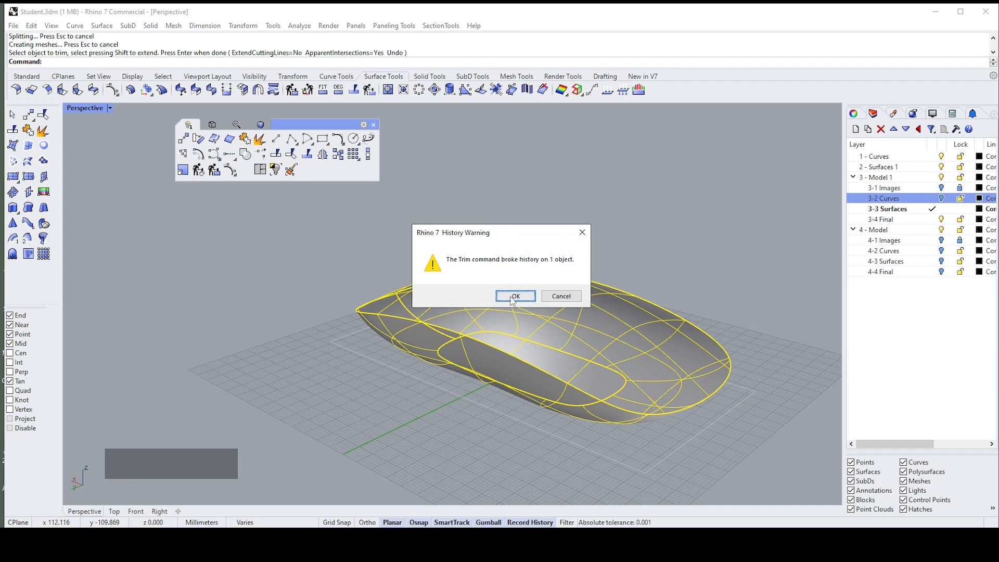
click(514, 297)
click(691, 244)
- Join the planar base, the blended side wall and the trimmed top surface into one polysurface
right_drag(556, 370, 521, 346)
click(549, 368)
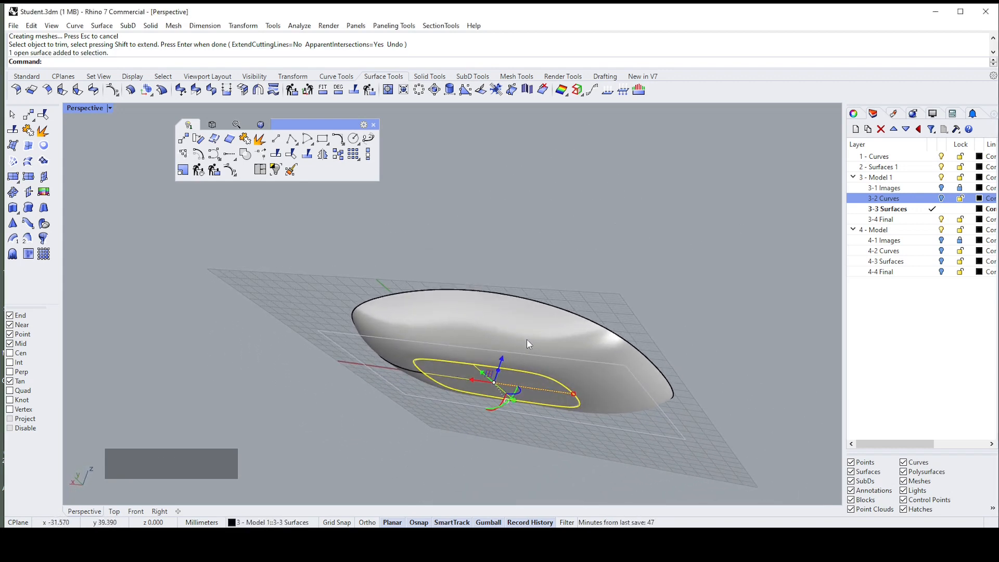
shift+click(526, 335)
right_drag(598, 318, 561, 299)
shift+click(561, 297)
right_drag(560, 217, 552, 251)
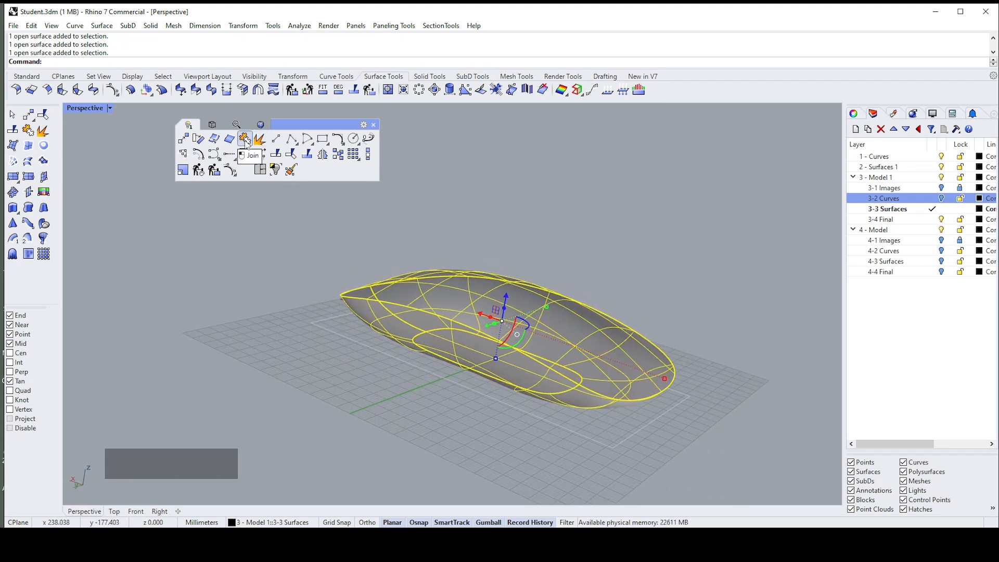
click(245, 139)
click(516, 298)
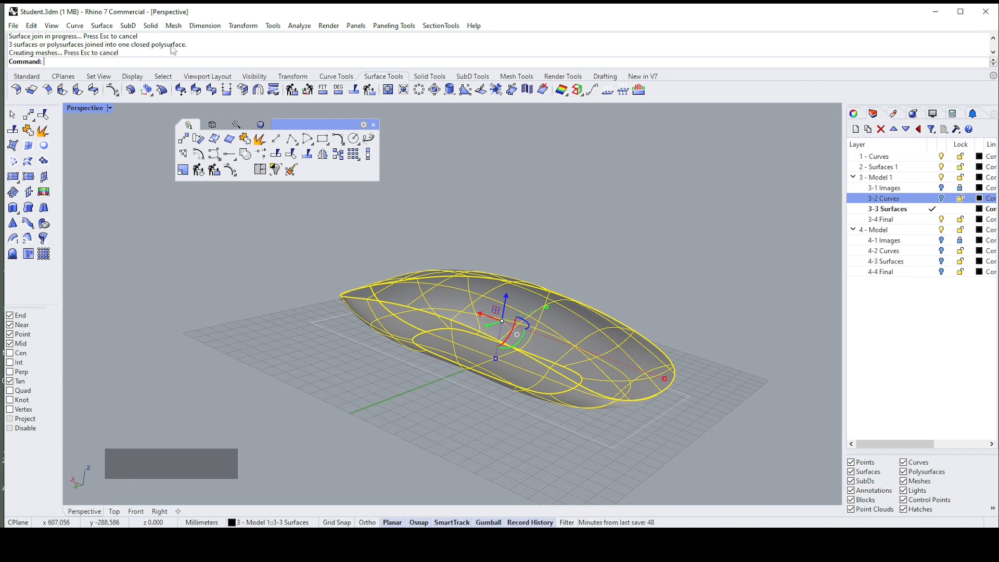
click(575, 205)
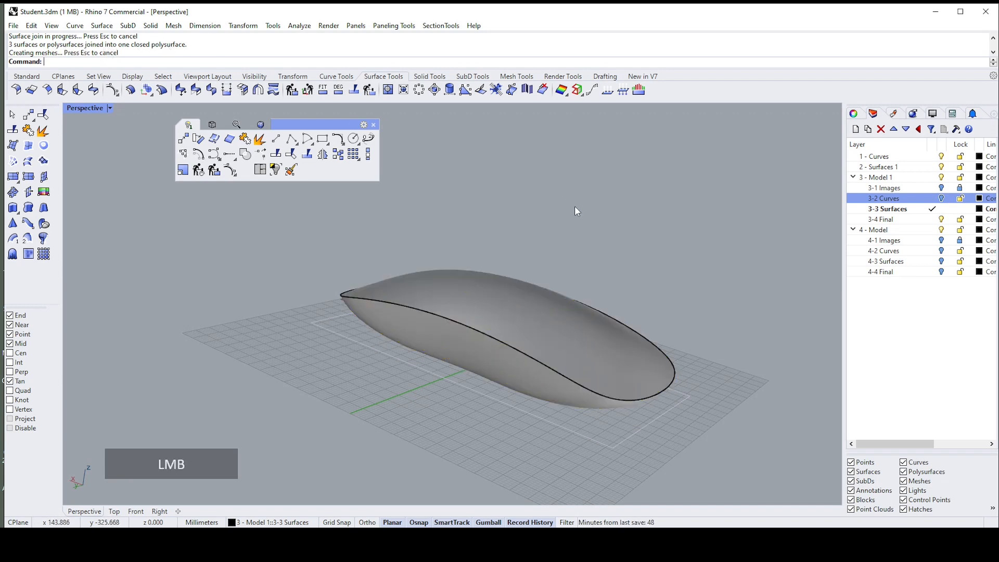
- Run Show Edges on the joined mouse body to check it for naked edges
click(526, 295)
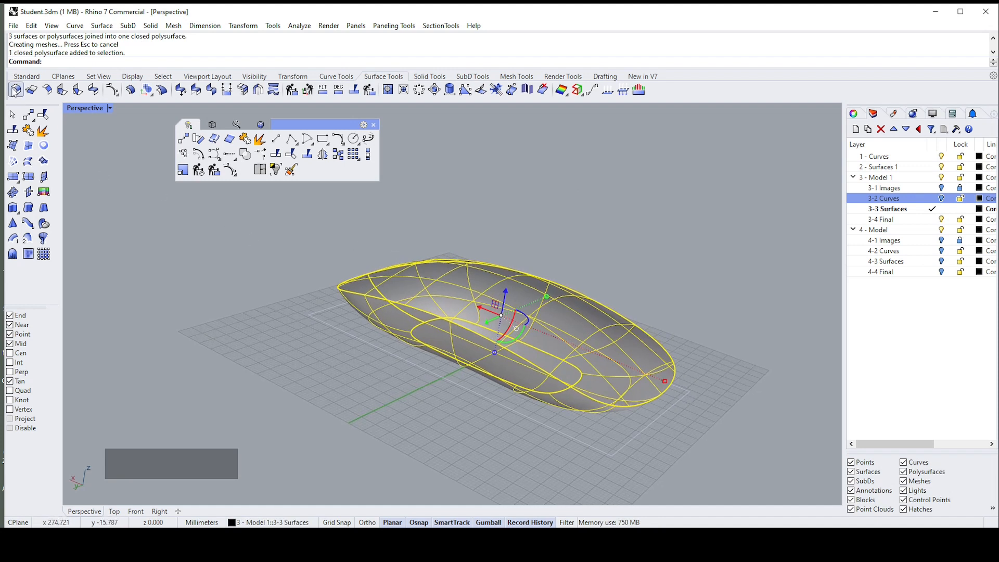
click(26, 76)
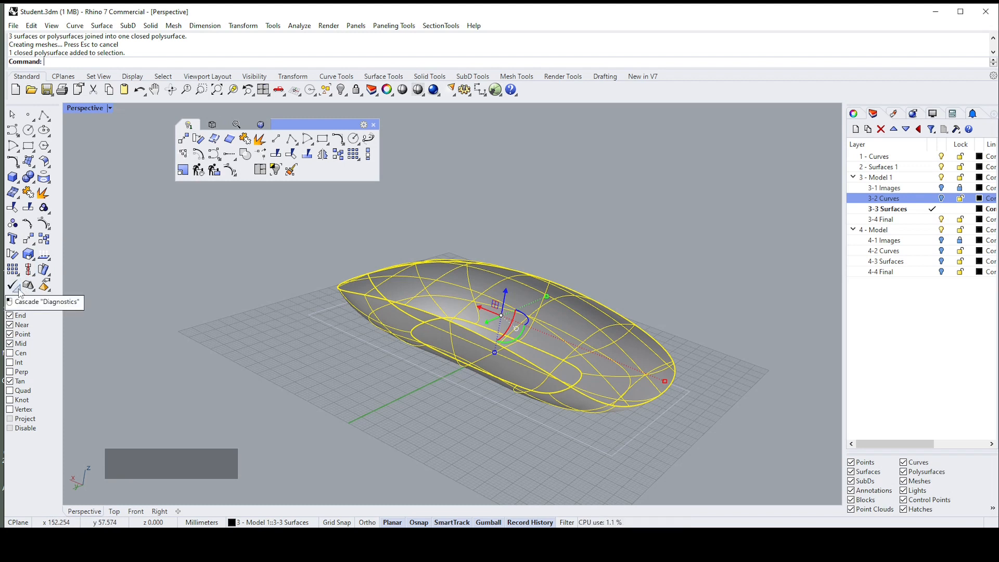
click(237, 125)
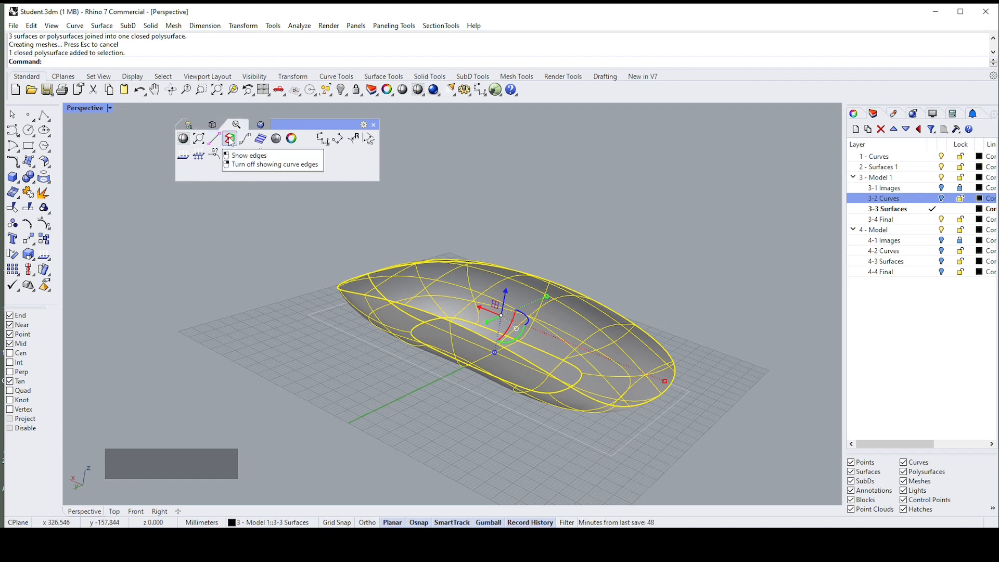
click(230, 141)
right_drag(416, 202, 405, 232)
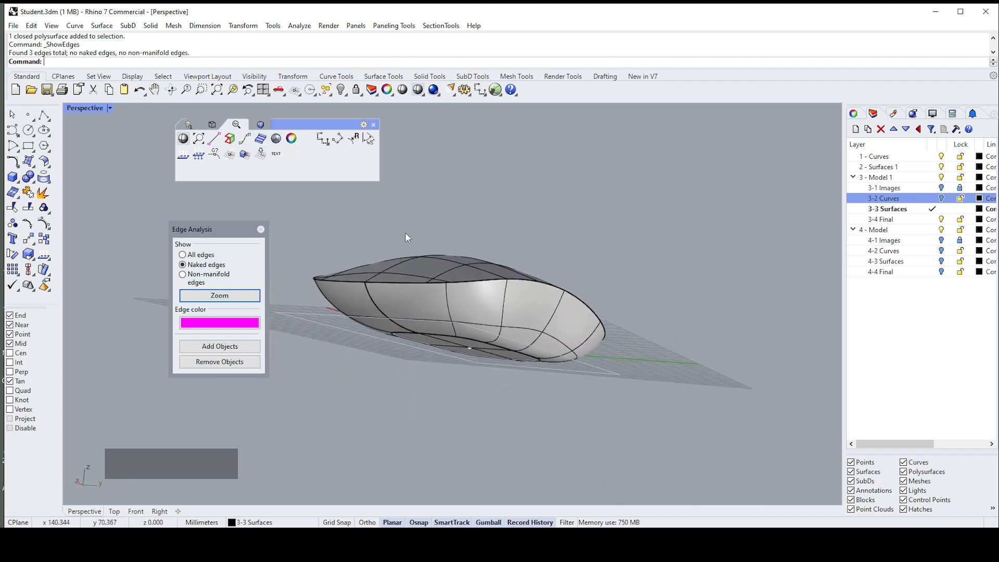
- Explode the mouse body into separate surfaces and examine its naked edges
click(422, 264)
click(189, 126)
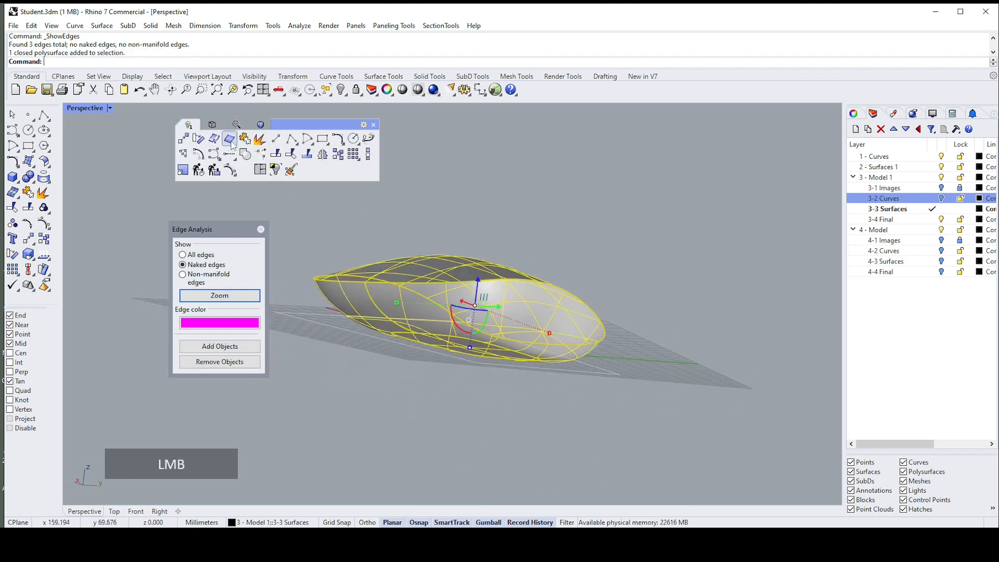
click(261, 140)
click(582, 264)
right_drag(582, 265, 595, 391)
- Join all the exploded surfaces back into one polysurface and inspect the body from above
drag(594, 316, 520, 197)
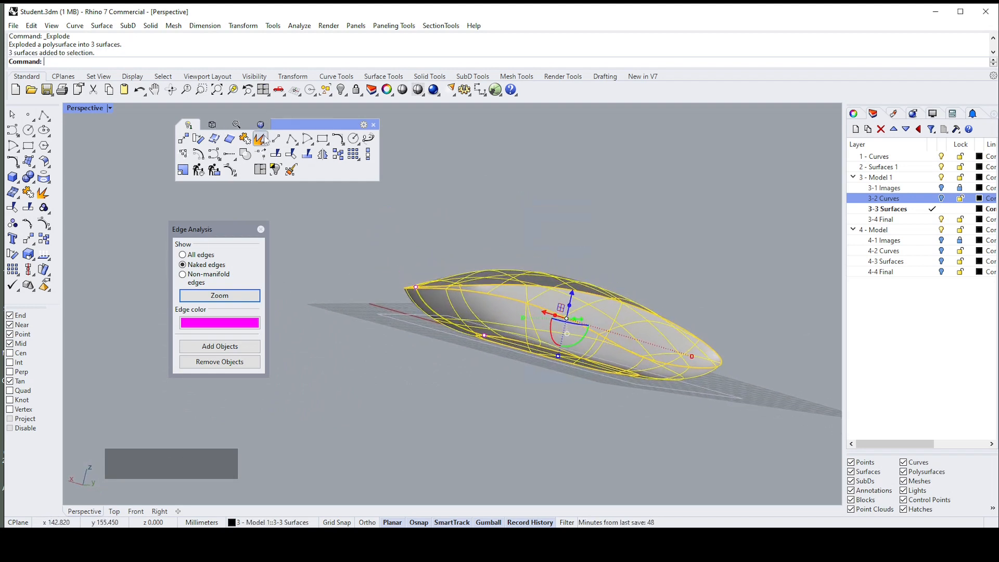
click(248, 141)
mouse_move(601, 247)
right_down()
mouse_move(590, 298)
mouse_move(680, 258)
mouse_move(688, 228)
right_up()
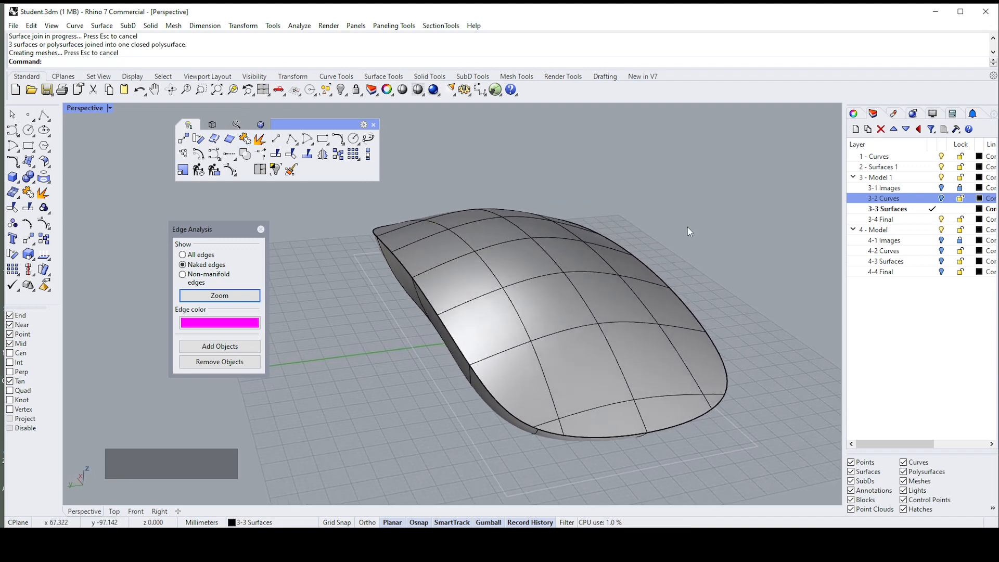
right_drag(688, 232, 683, 211)
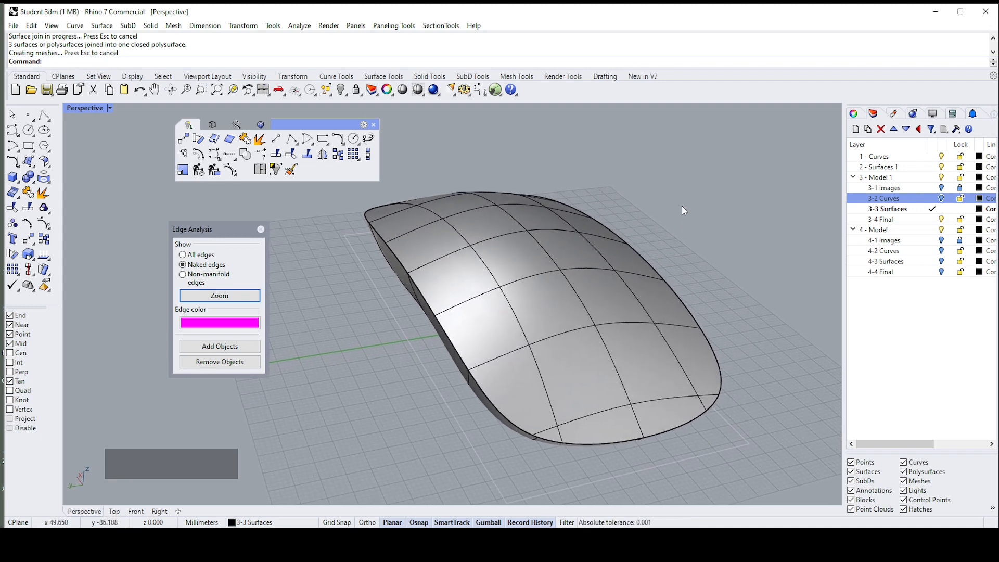